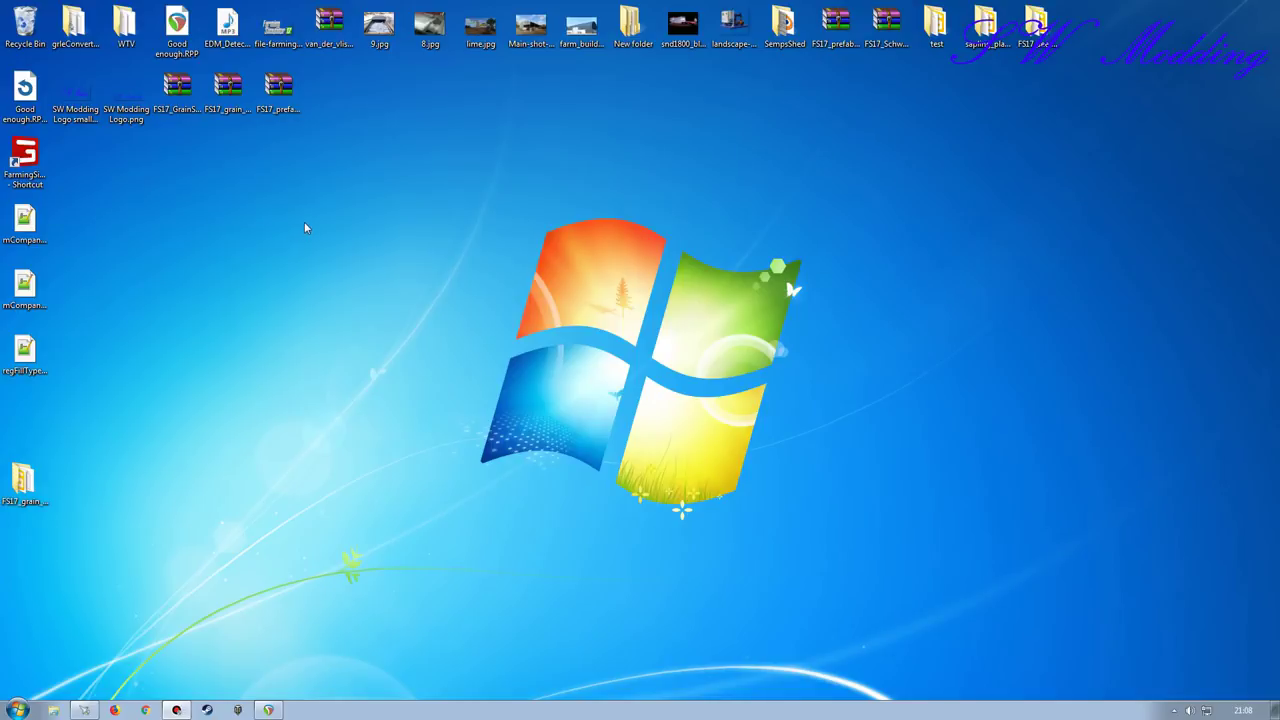
# - Inspect the contents of the FS17_GrainStorage_prefab, FS17_grain_dryer_prefab and FS17_prefab_Addon_Kit zip archives, closing each one
pyautogui.click(182, 110)
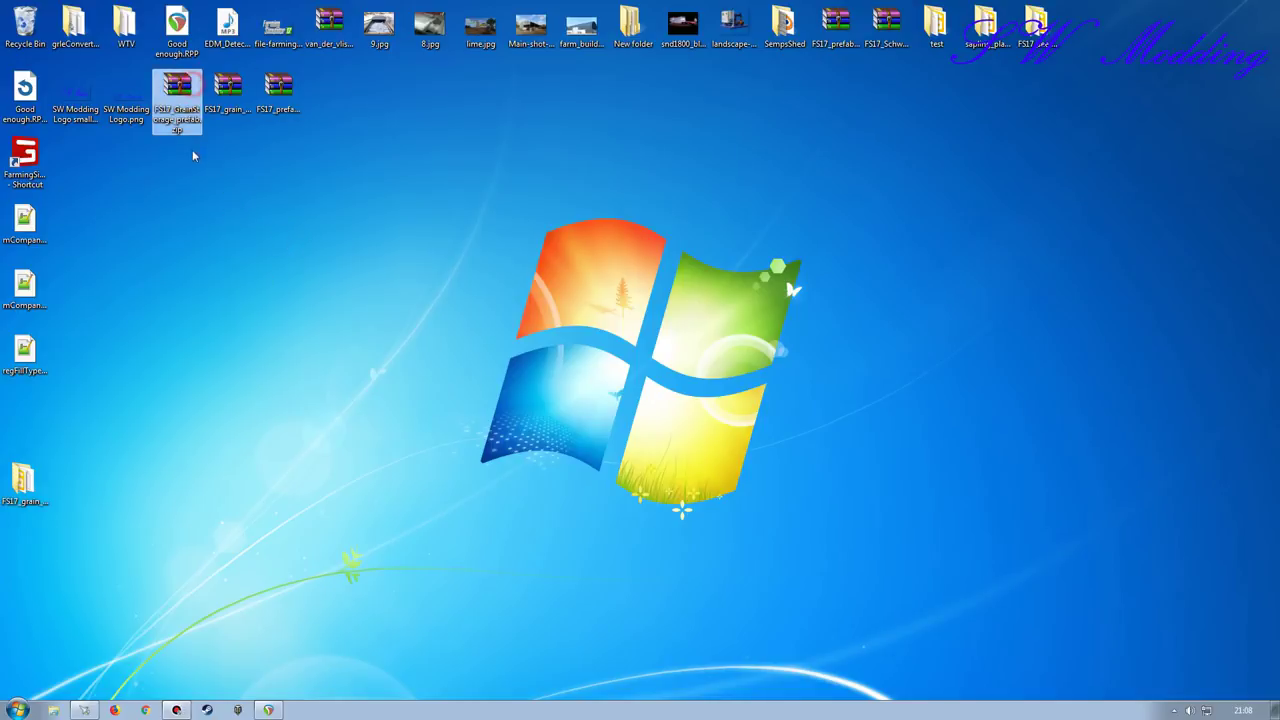
pyautogui.doubleClick(184, 92)
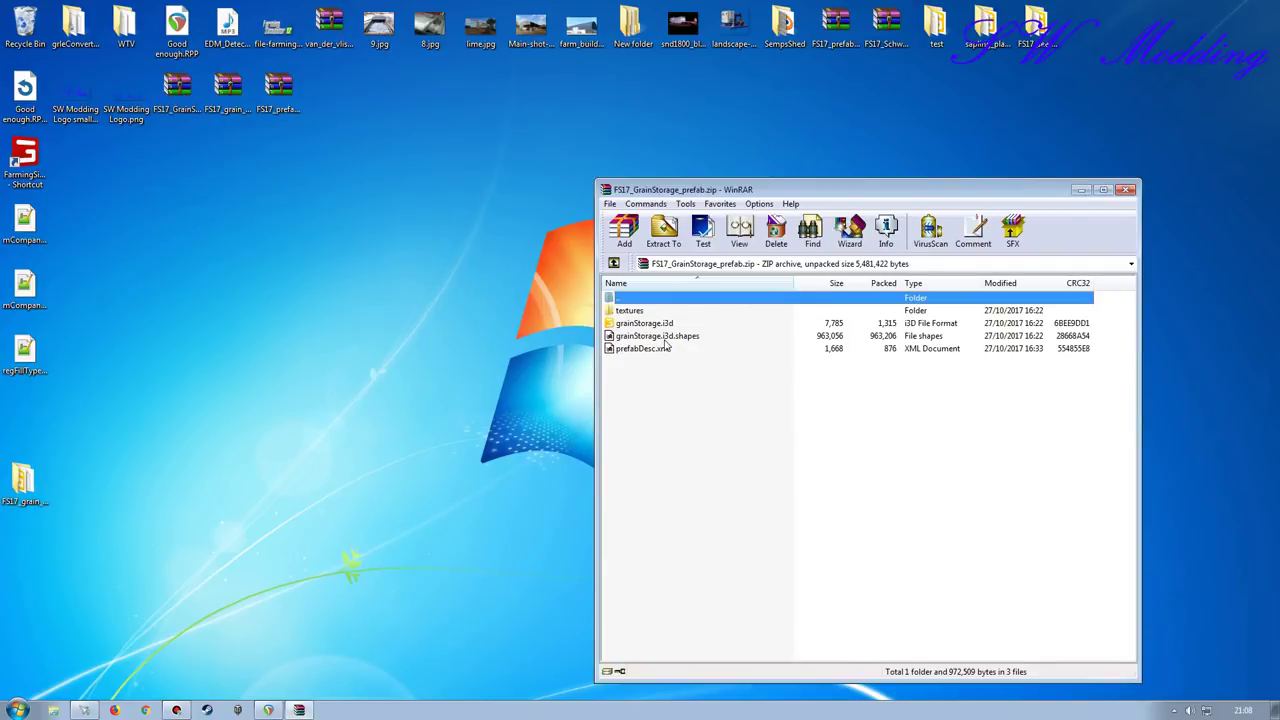
pyautogui.click(1126, 189)
pyautogui.doubleClick(278, 88)
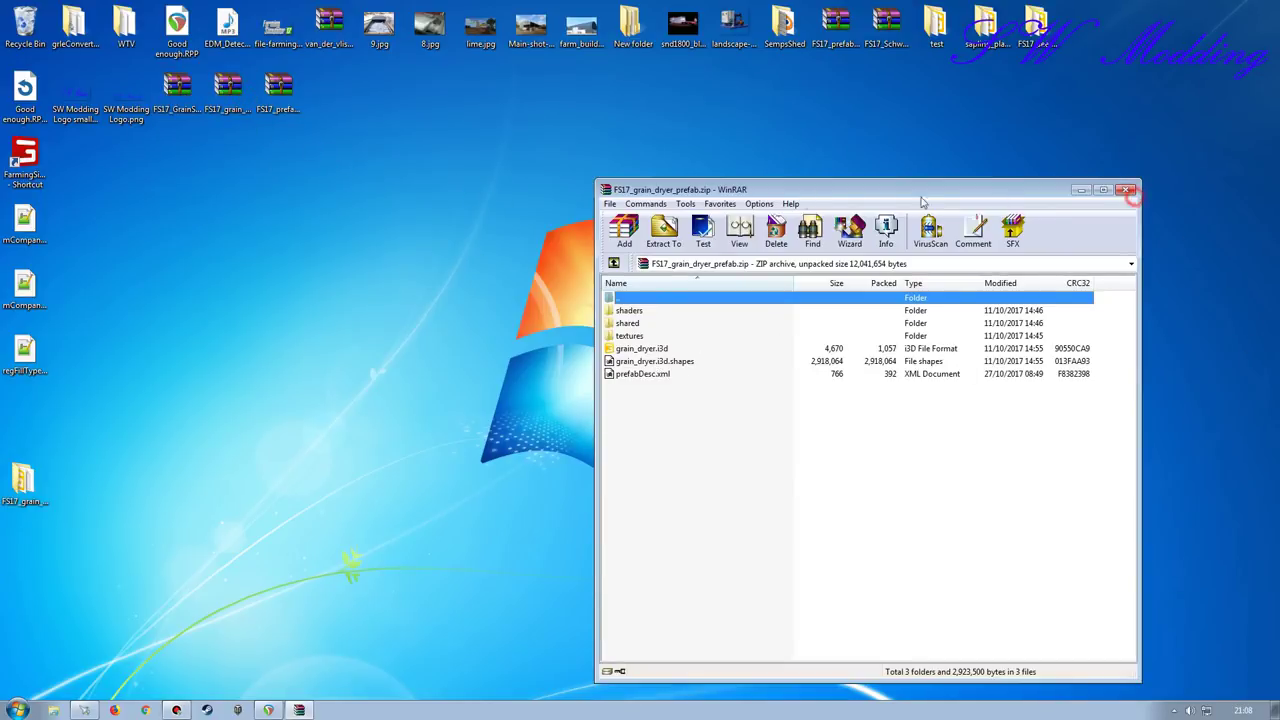
pyautogui.click(1126, 189)
pyautogui.doubleClick(277, 88)
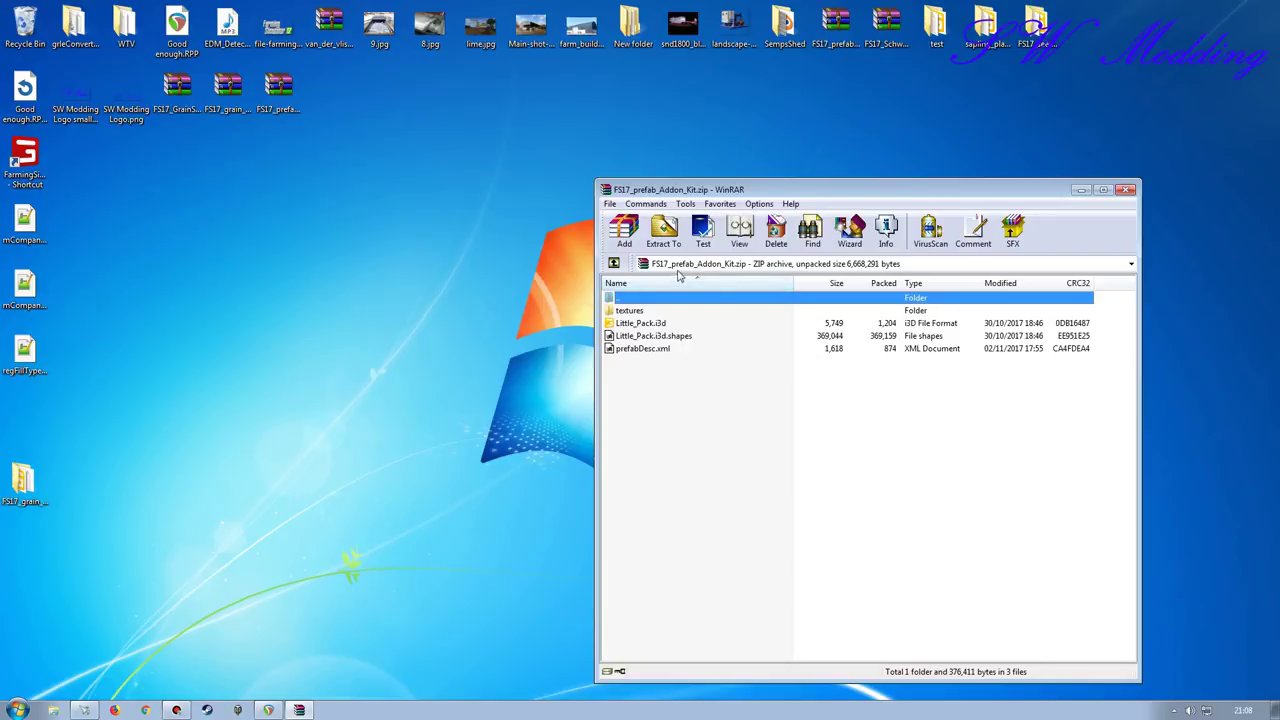
pyautogui.click(1127, 189)
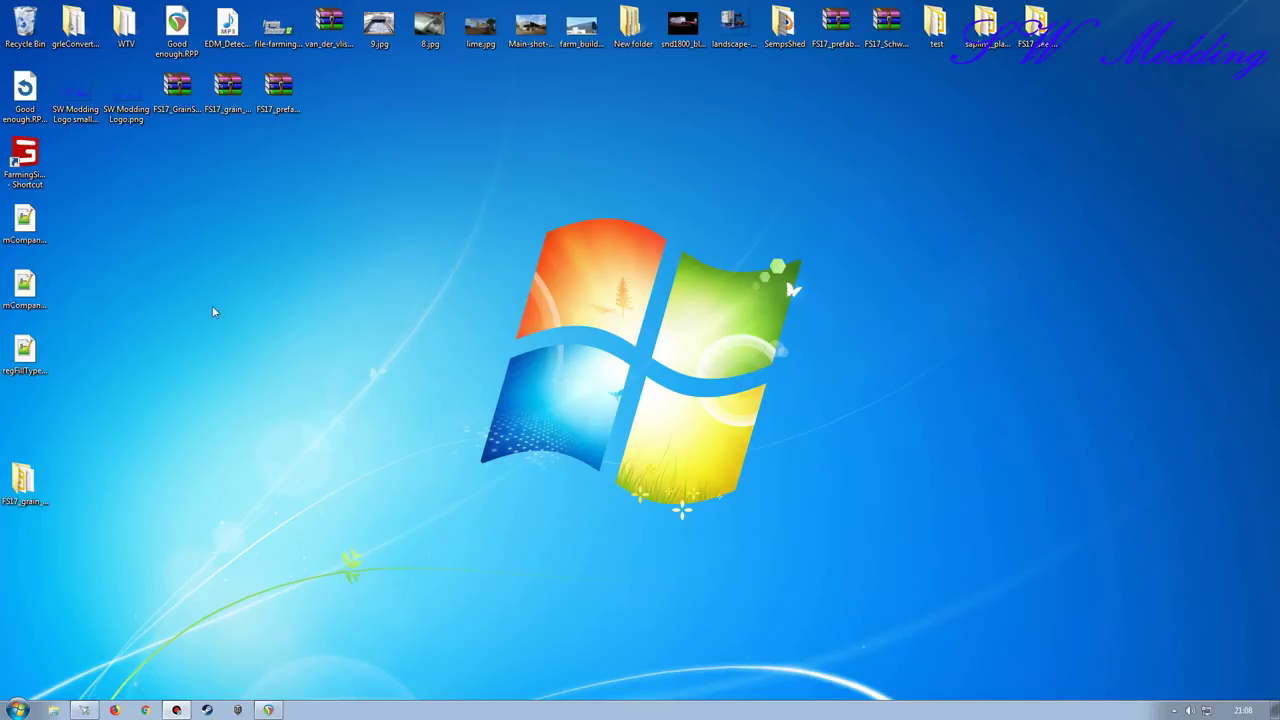
# - Open grain_dryer.i3d from the FS17_grain_dryer_prefab folder on the desktop in GIANTS Editor
pyautogui.doubleClick(24, 480)
pyautogui.doubleClick(607, 216)
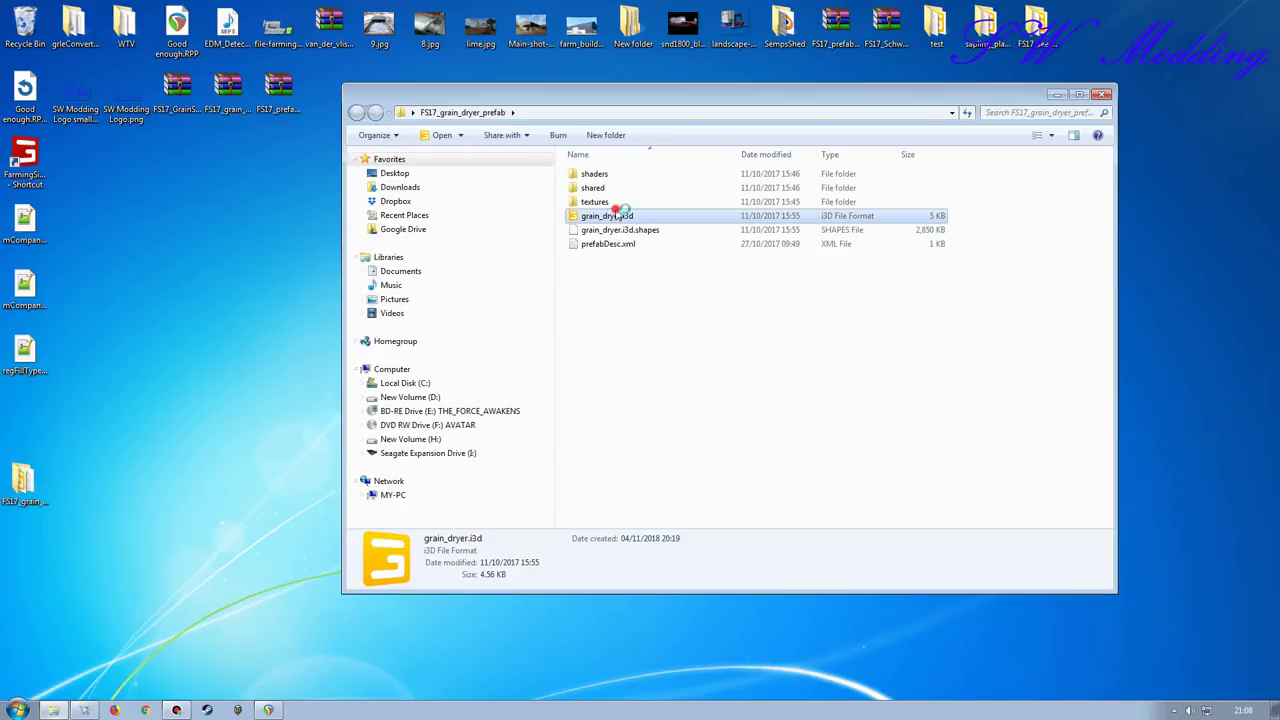
pyautogui.click(665, 444)
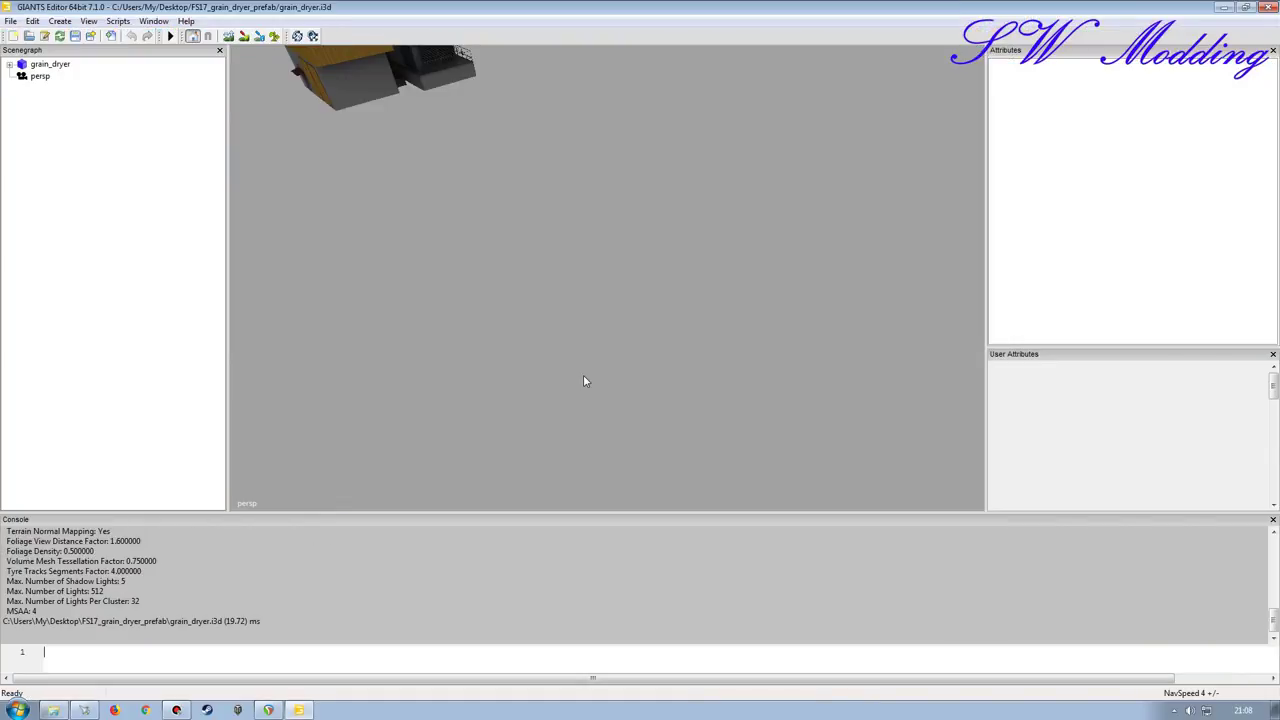
# - Bring the whole grain dryer model into view and raise the navigation speed to 44
pyautogui.keyDown('alt'); pyautogui.moveTo(571, 380); pyautogui.dragTo(496, 296); pyautogui.keyUp('alt')
pyautogui.moveTo(497, 300); pyautogui.dragTo(497, 354, button='middle')
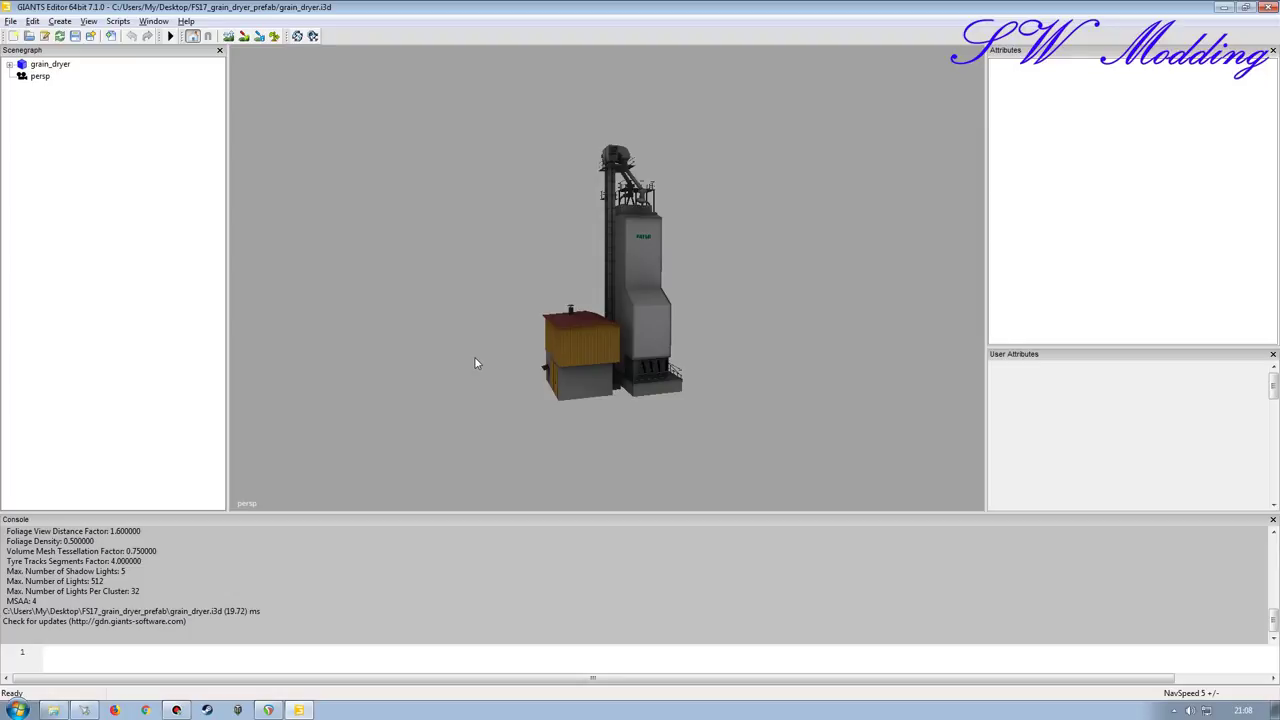
pyautogui.press('+')
pyautogui.press('+')
pyautogui.press('+')
pyautogui.press('+')
pyautogui.press('+')
pyautogui.scroll(5, 581, 286)
# - Examine the grain dryer model from all sides, including the tower, fans, stairs and attached shed
pyautogui.keyDown('alt'); pyautogui.moveTo(540, 360); pyautogui.dragTo(497, 392); pyautogui.keyUp('alt')
pyautogui.keyDown('alt'); pyautogui.moveTo(497, 392); pyautogui.dragTo(520, 326, button='right'); pyautogui.keyUp('alt')
pyautogui.keyDown('alt'); pyautogui.moveTo(520, 326); pyautogui.dragTo(631, 317); pyautogui.keyUp('alt')
pyautogui.keyDown('alt'); pyautogui.moveTo(631, 317); pyautogui.dragTo(583, 332, button='right'); pyautogui.keyUp('alt')
pyautogui.keyDown('alt'); pyautogui.moveTo(583, 332); pyautogui.dragTo(560, 376); pyautogui.keyUp('alt')
pyautogui.moveTo(563, 360); pyautogui.dragTo(560, 316, button='middle')
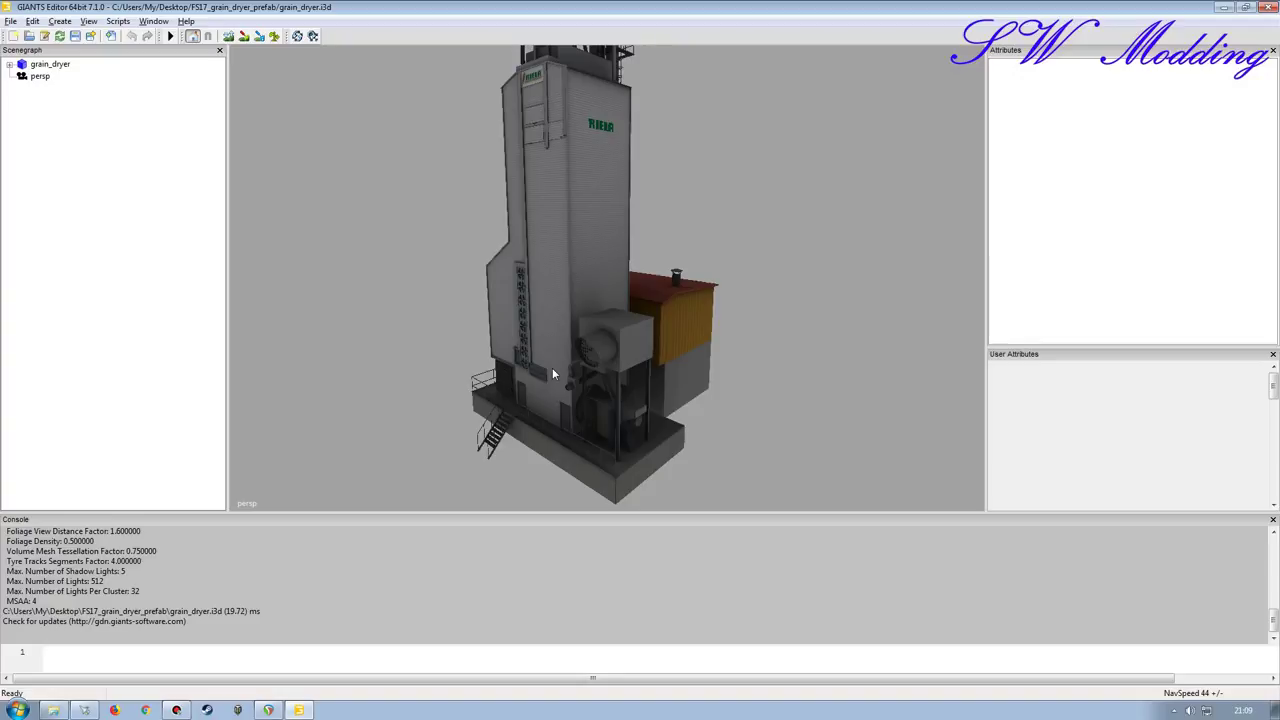
pyautogui.keyDown('alt'); pyautogui.moveTo(546, 368); pyautogui.dragTo(546, 362); pyautogui.keyUp('alt')
pyautogui.keyDown('alt'); pyautogui.moveTo(546, 362); pyautogui.dragTo(541, 367, button='right'); pyautogui.keyUp('alt')
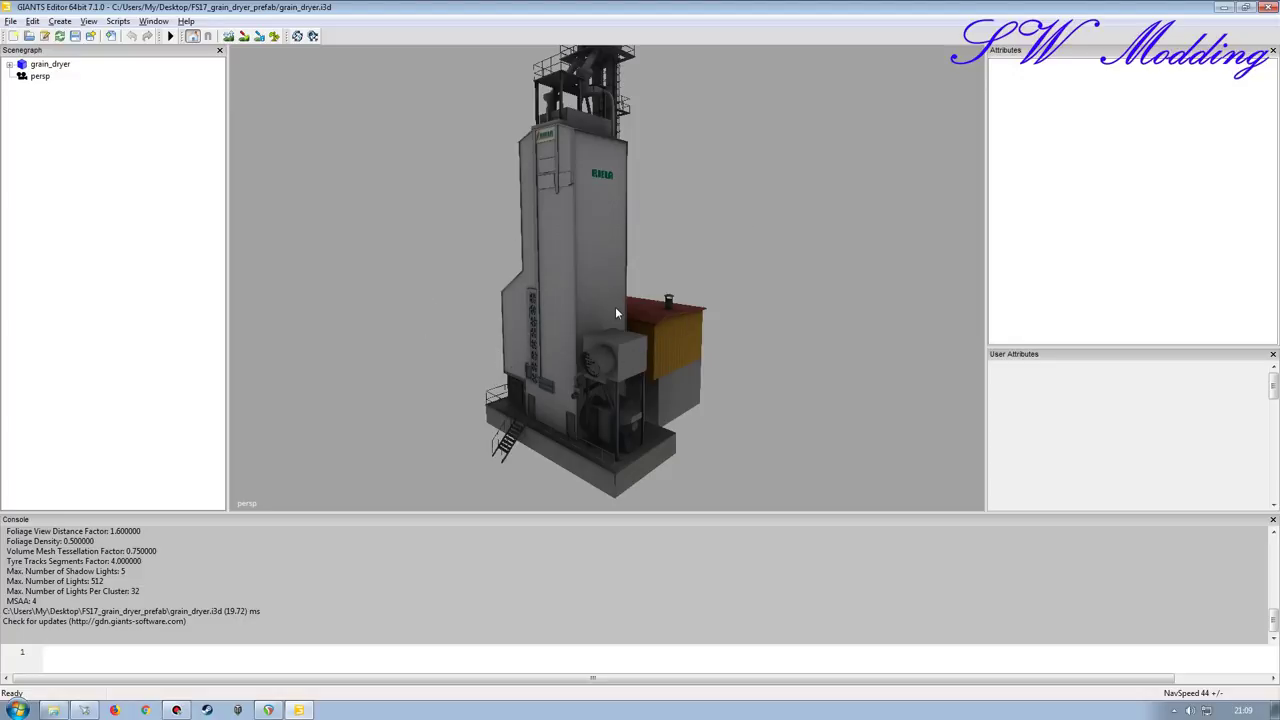
pyautogui.keyDown('alt'); pyautogui.moveTo(600, 327); pyautogui.dragTo(543, 343); pyautogui.keyUp('alt')
pyautogui.keyDown('alt'); pyautogui.moveTo(534, 335); pyautogui.dragTo(541, 282, button='right'); pyautogui.keyUp('alt')
pyautogui.keyDown('alt'); pyautogui.moveTo(555, 289); pyautogui.dragTo(611, 281); pyautogui.keyUp('alt')
pyautogui.keyDown('alt'); pyautogui.moveTo(611, 281); pyautogui.dragTo(532, 292, button='right'); pyautogui.keyUp('alt')
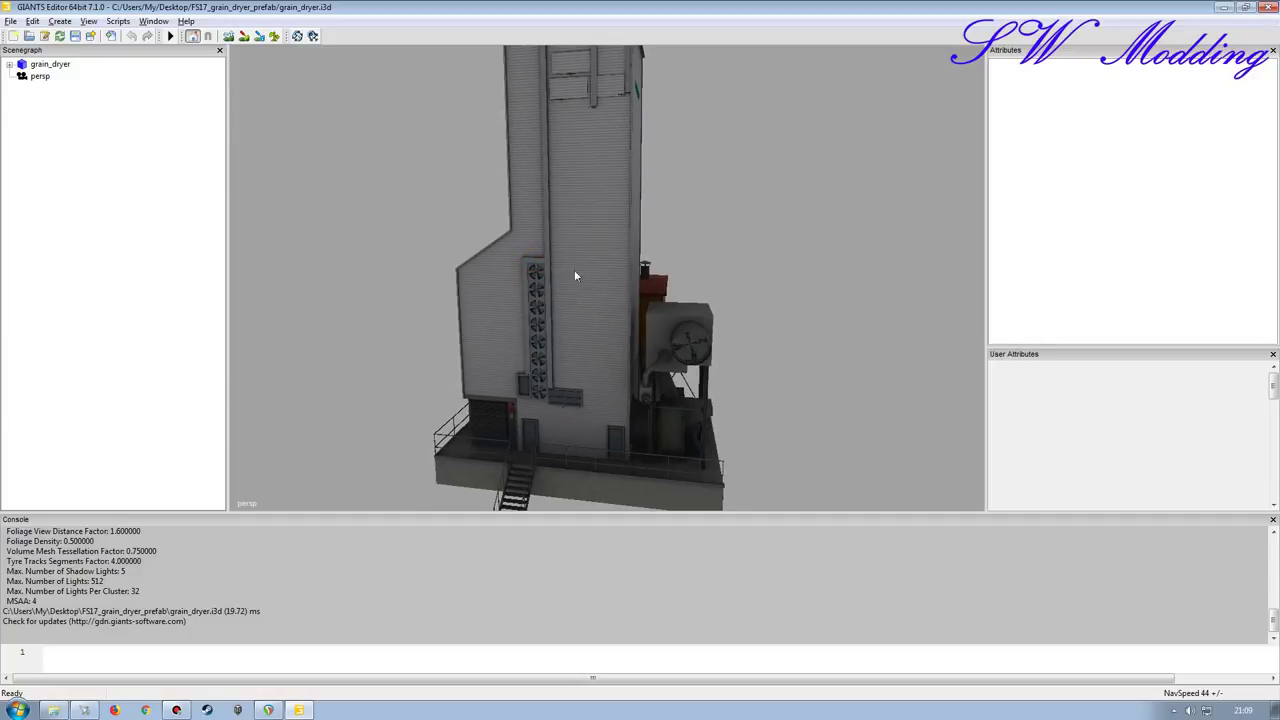
pyautogui.moveTo(578, 297); pyautogui.dragTo(608, 304, button='right')
pyautogui.scroll(-6, 646, 278)
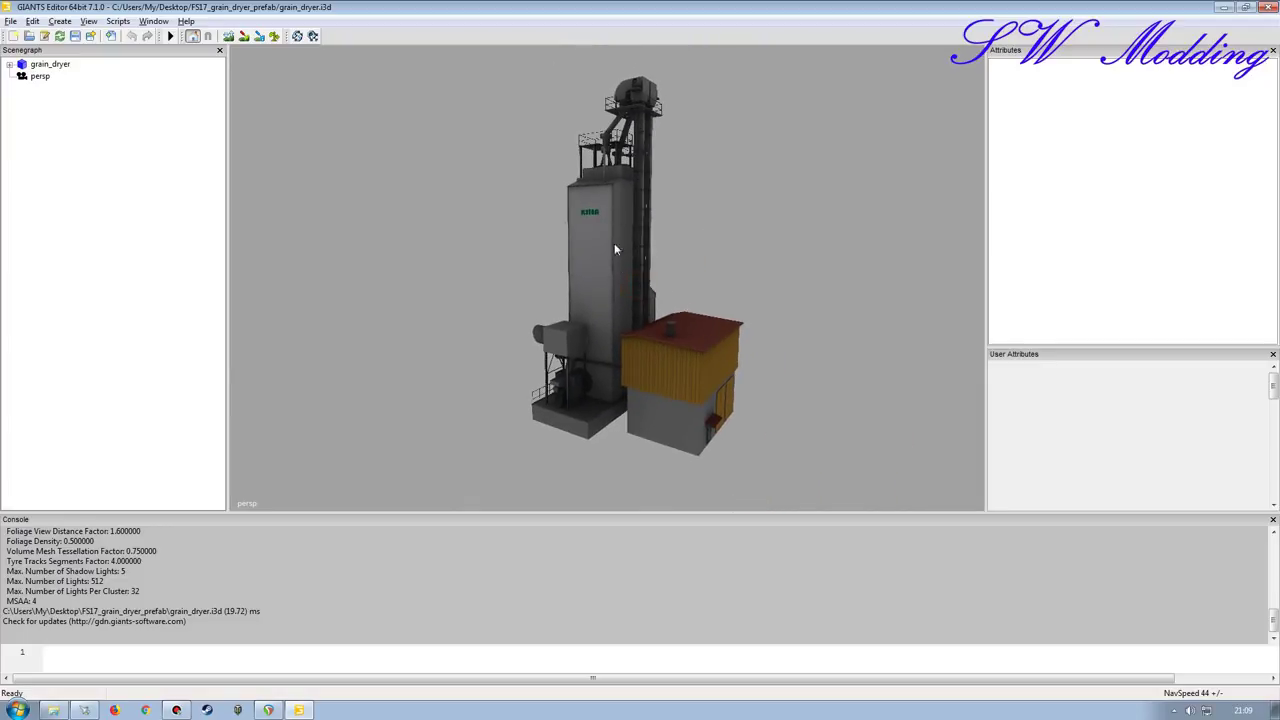
# - View the child objects of grain_dryer, and close the editor without saving along with the prefab's folder window
pyautogui.click(9, 64)
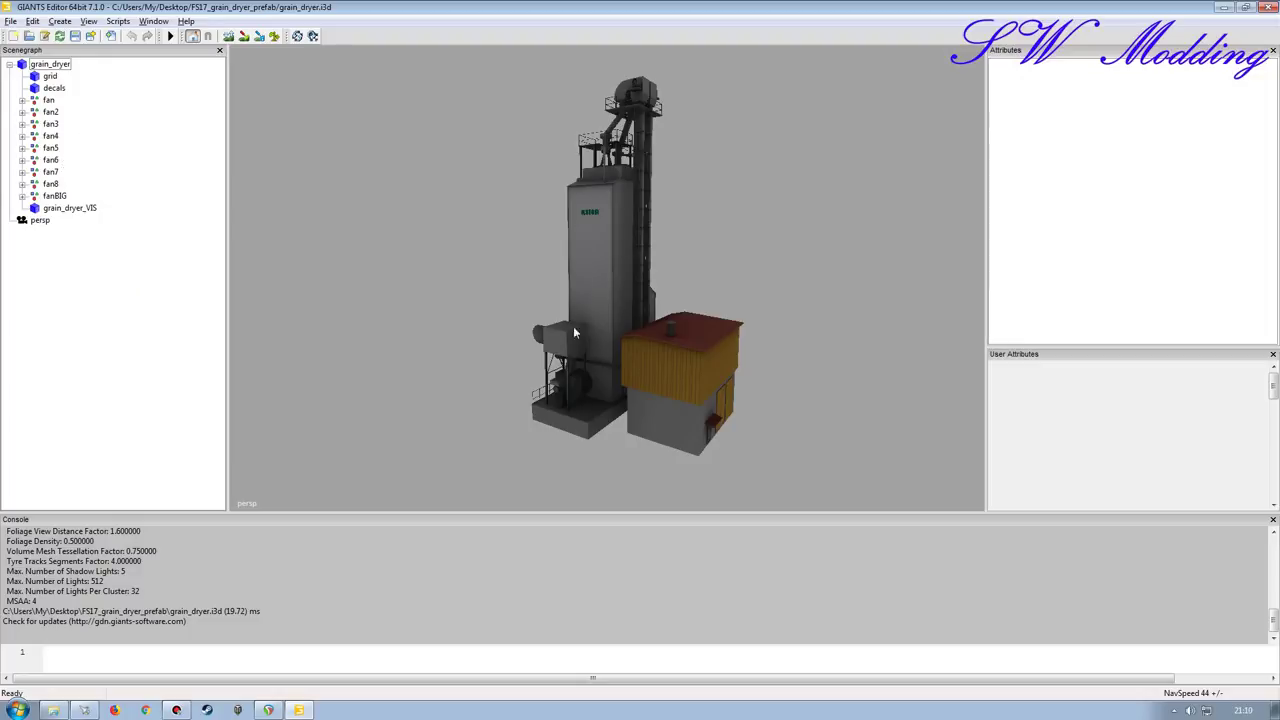
pyautogui.click(1268, 7)
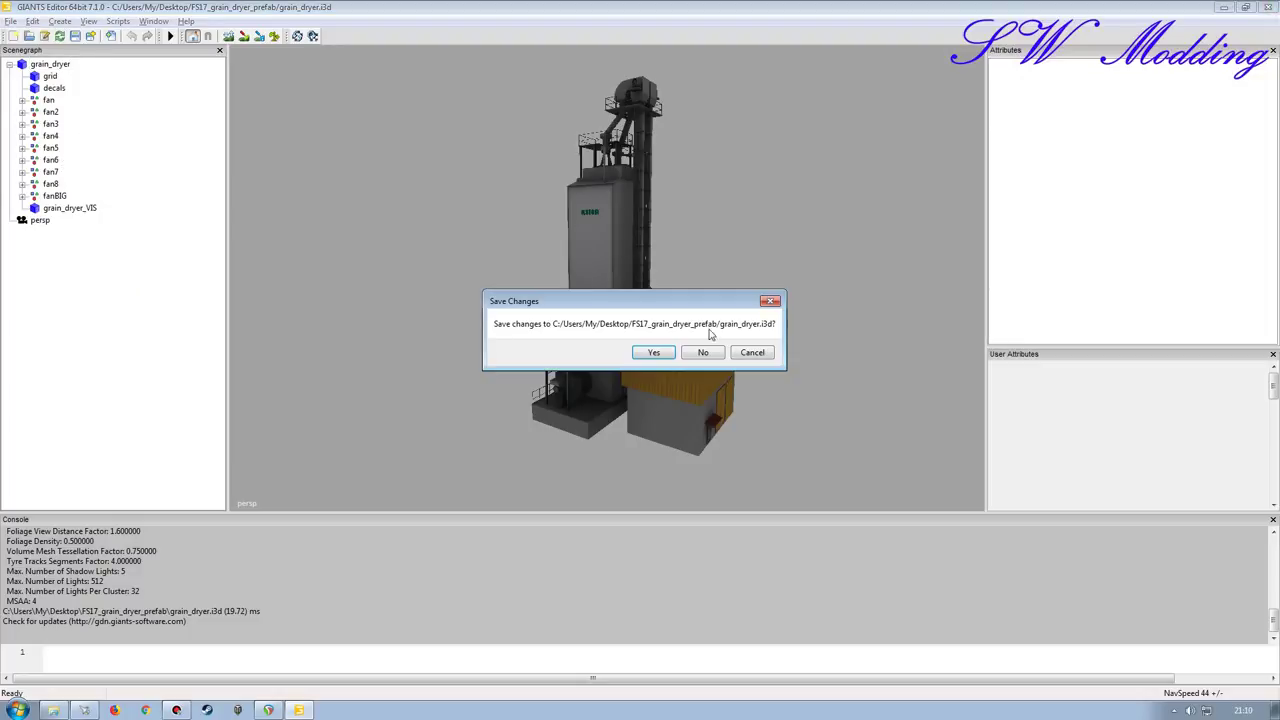
pyautogui.click(702, 347)
pyautogui.click(1101, 89)
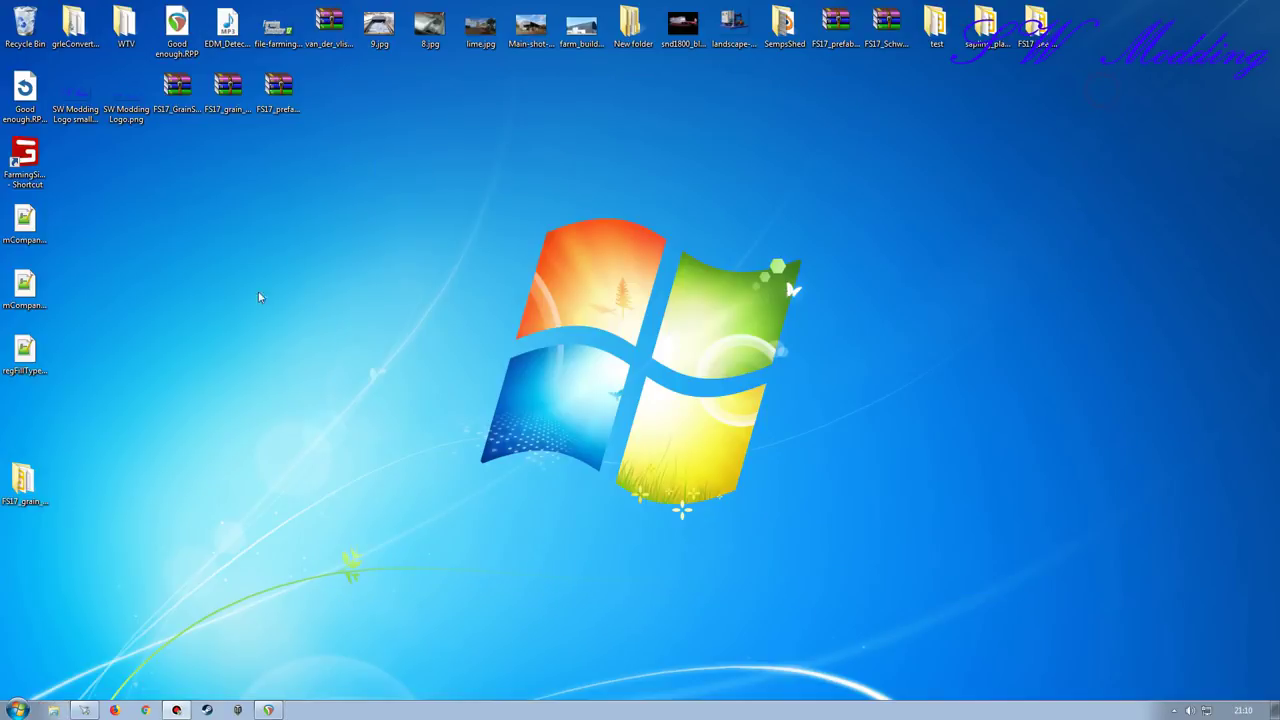
# - Open seedMaster2k17_placeable.i3d from the FS17_seedMaster2k17_placeable folder in GIANTS Editor and frame the model
pyautogui.doubleClick(25, 220)
pyautogui.doubleClick(1036, 25)
pyautogui.moveTo(650, 108); pyautogui.dragTo(565, 136)
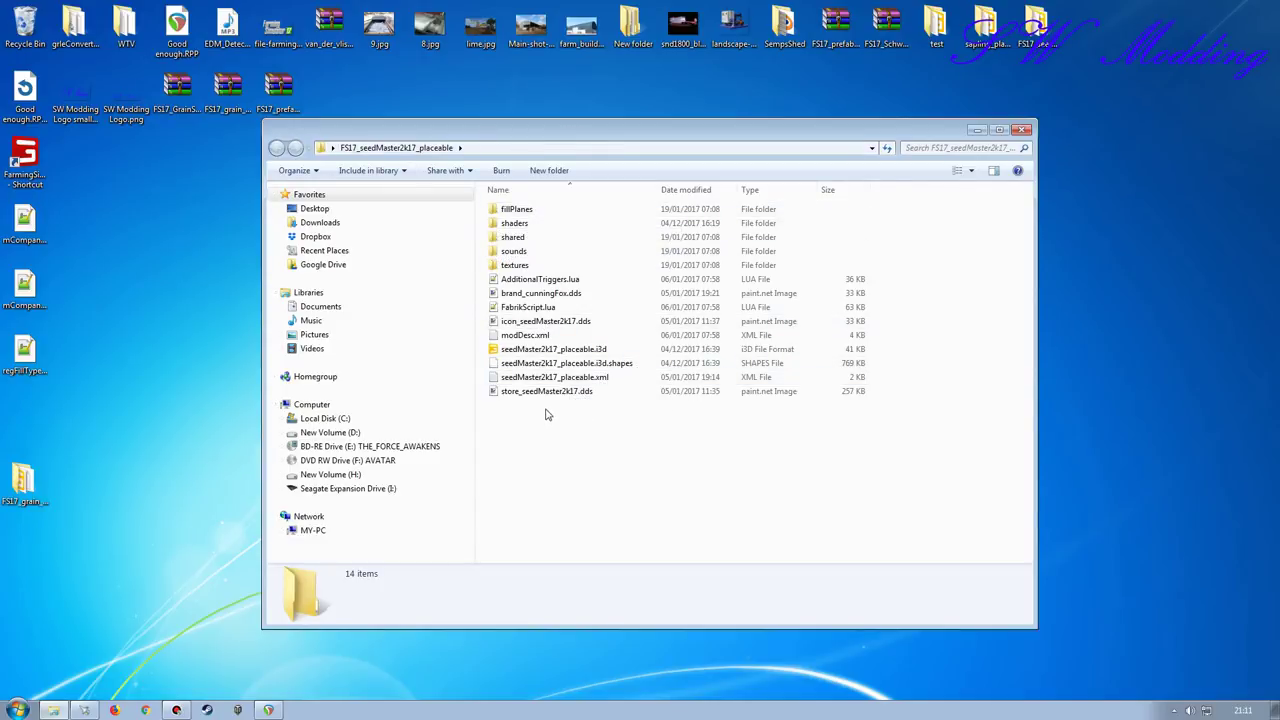
pyautogui.doubleClick(531, 352)
pyautogui.click(646, 437)
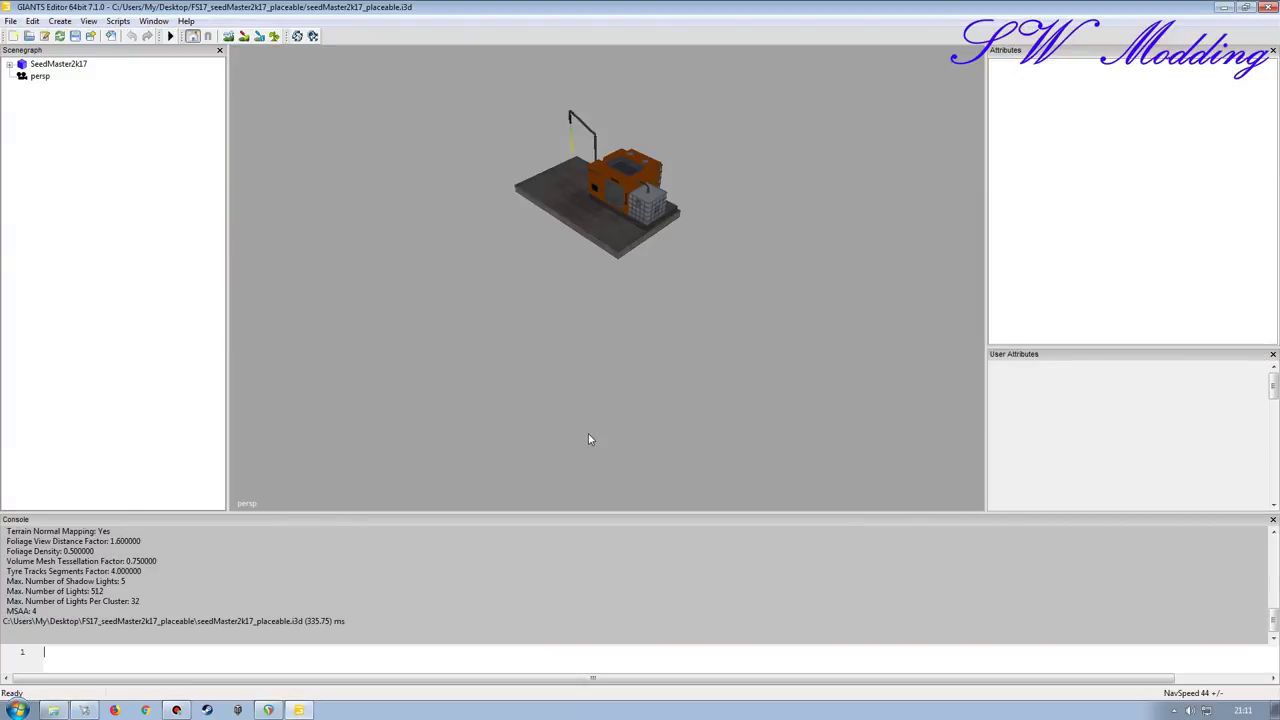
pyautogui.moveTo(586, 320)
pyautogui.keyDown('alt'); pyautogui.mouseDown(button='right')
pyautogui.moveTo(594, 268)
pyautogui.moveTo(644, 317)
pyautogui.moveTo(582, 328)
pyautogui.mouseUp(button='right'); pyautogui.keyUp('alt')
pyautogui.moveTo(580, 322); pyautogui.dragTo(651, 336, button='middle')
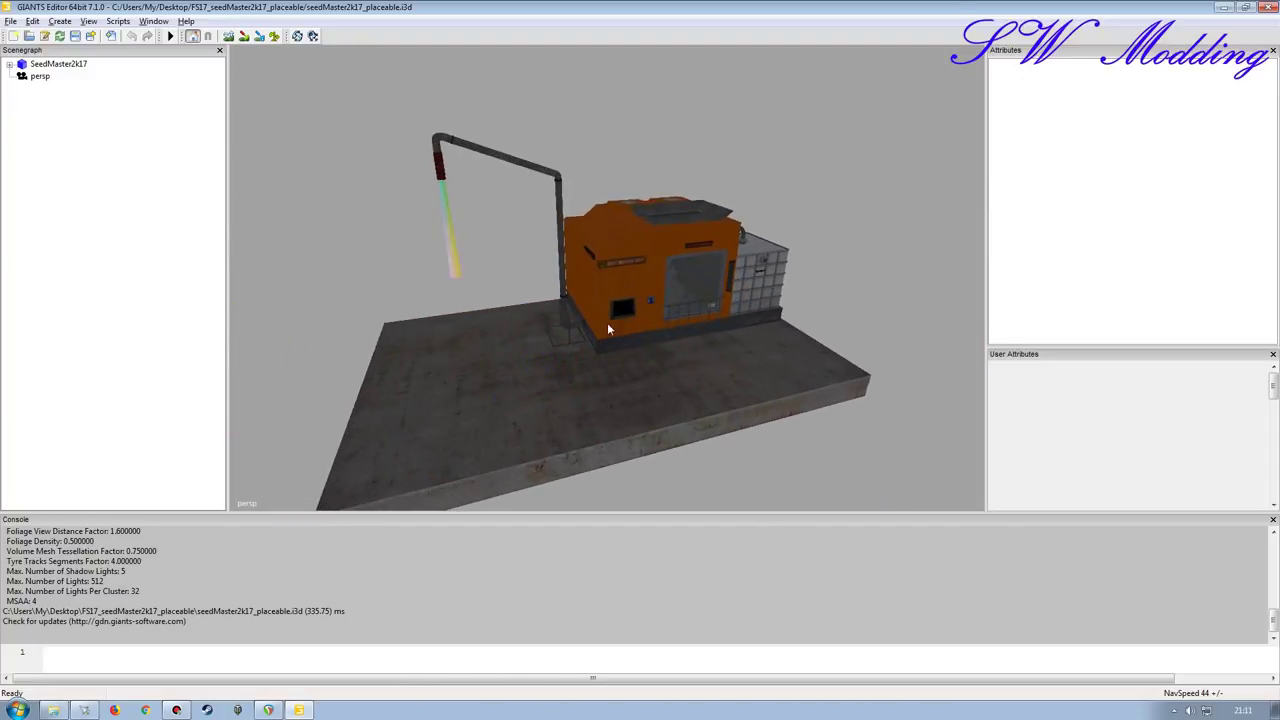
# - Delete every object inside the SeedMaster_vis group except seedMasterGround
pyautogui.click(9, 64)
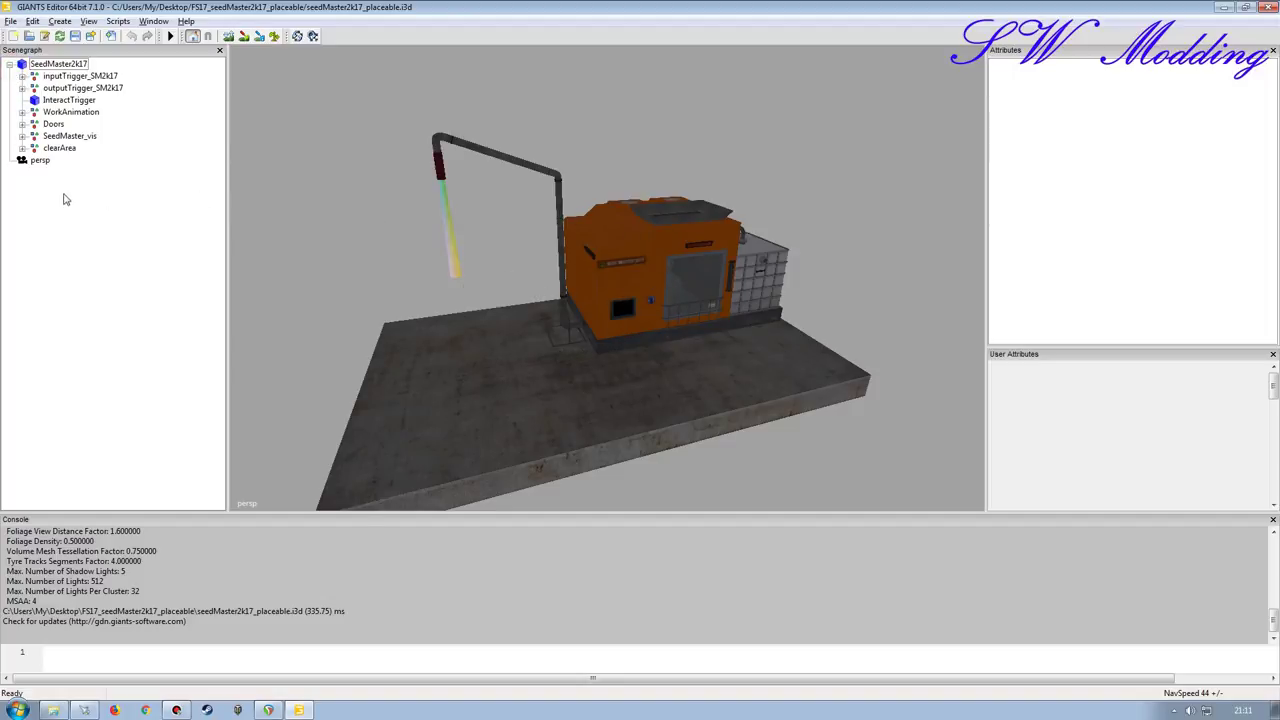
pyautogui.click(22, 136)
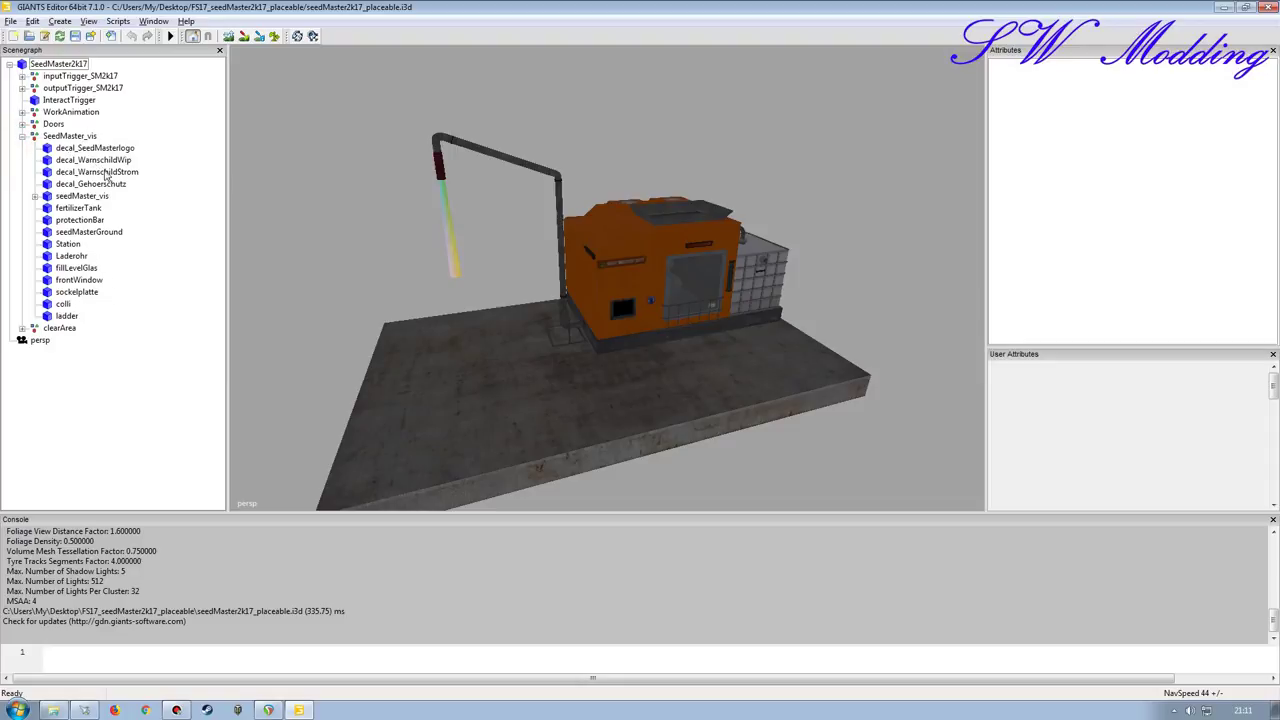
pyautogui.click(88, 137)
pyautogui.click(92, 148)
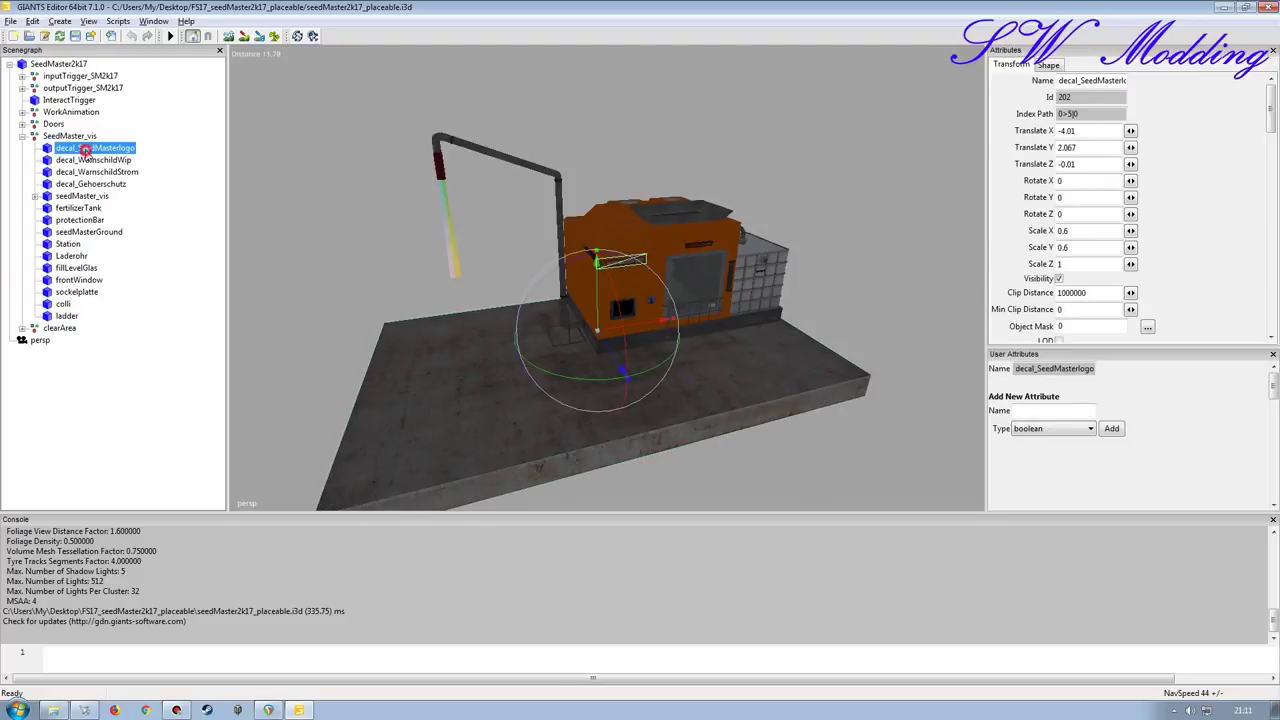
pyautogui.keyDown('shift'); pyautogui.click(97, 172); pyautogui.keyUp('shift')
pyautogui.keyDown('ctrl'); pyautogui.click(92, 184); pyautogui.keyUp('ctrl')
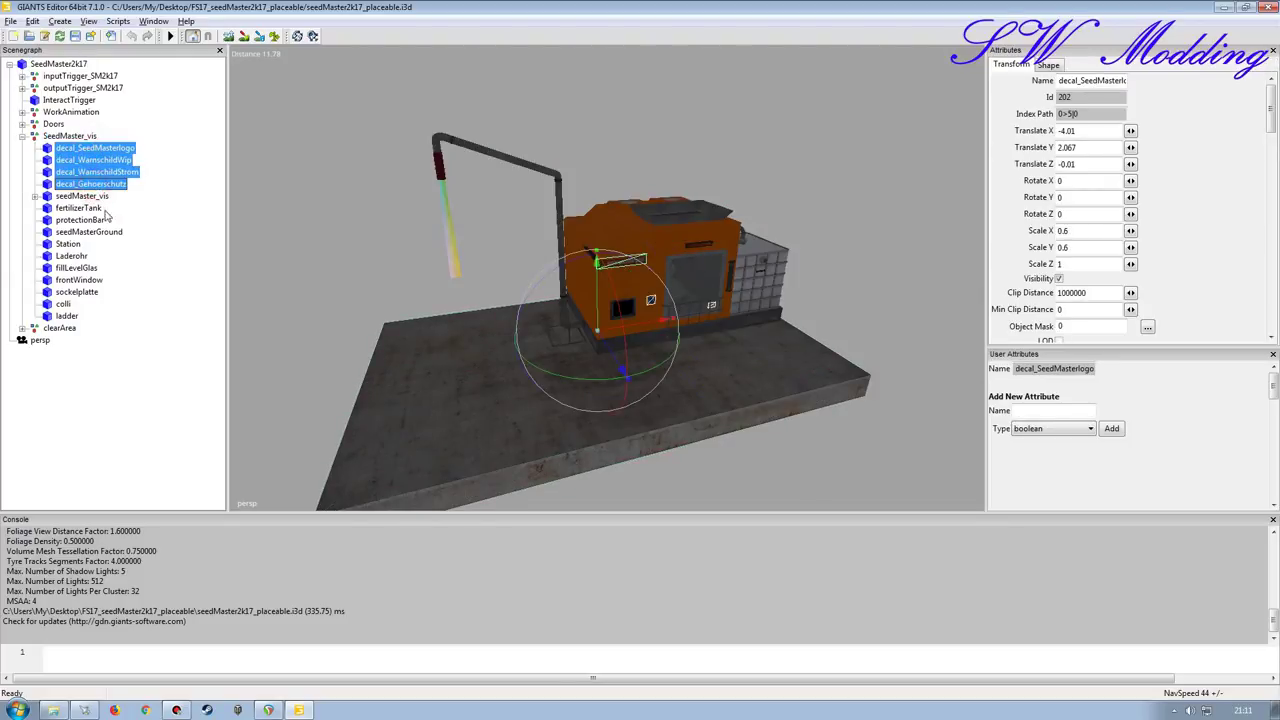
pyautogui.keyDown('ctrl'); pyautogui.click(89, 195); pyautogui.keyUp('ctrl')
pyautogui.keyDown('ctrl'); pyautogui.click(75, 207); pyautogui.keyUp('ctrl')
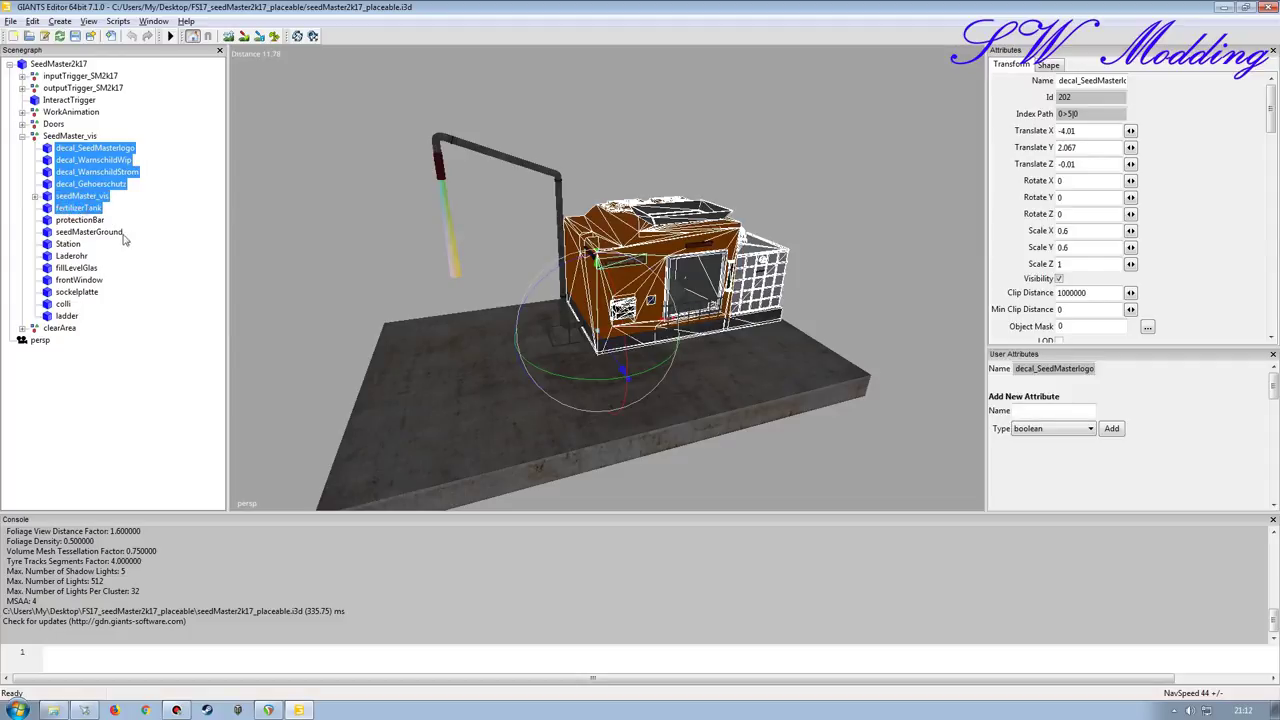
pyautogui.keyDown('shift'); pyautogui.click(80, 220); pyautogui.keyUp('shift')
pyautogui.keyDown('shift'); pyautogui.click(68, 244); pyautogui.keyUp('shift')
pyautogui.keyDown('ctrl'); pyautogui.click(76, 256); pyautogui.keyUp('ctrl')
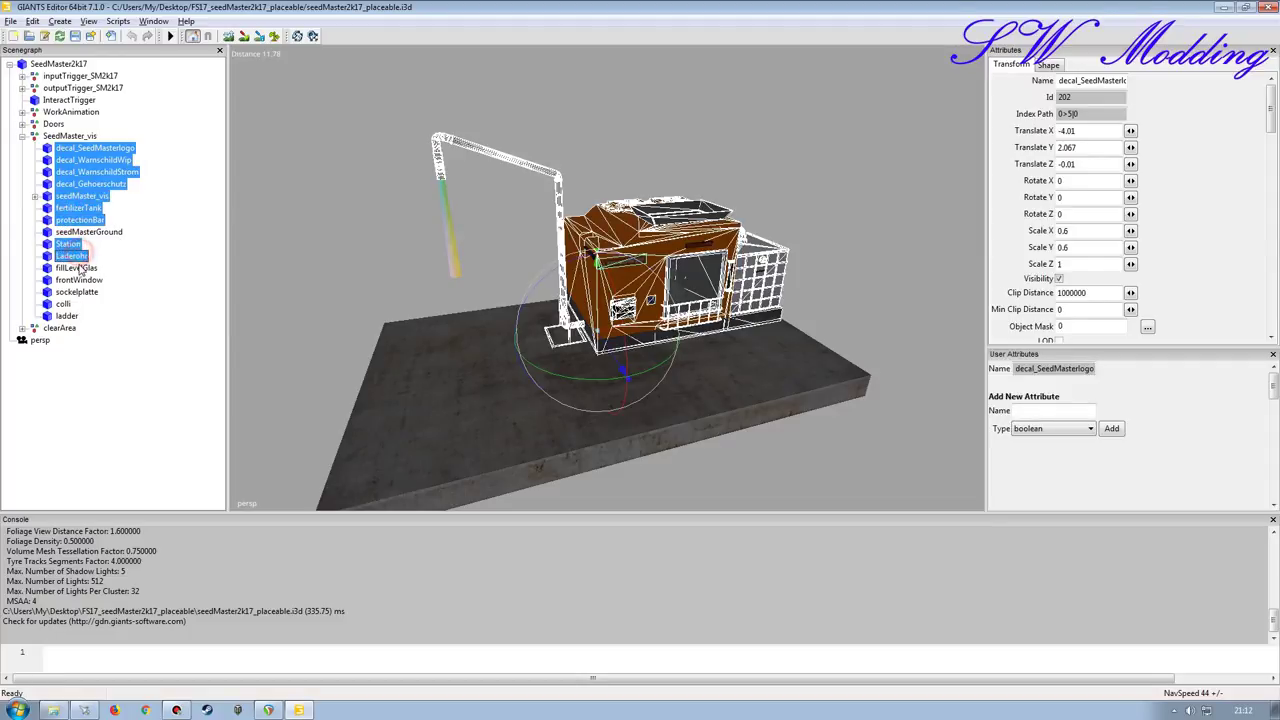
pyautogui.keyDown('ctrl'); pyautogui.click(80, 268); pyautogui.keyUp('ctrl')
pyautogui.keyDown('ctrl'); pyautogui.click(82, 280); pyautogui.keyUp('ctrl')
pyautogui.keyDown('ctrl'); pyautogui.click(78, 292); pyautogui.keyUp('ctrl')
pyautogui.keyDown('ctrl'); pyautogui.click(66, 304); pyautogui.keyUp('ctrl')
pyautogui.keyDown('ctrl'); pyautogui.click(61, 316); pyautogui.keyUp('ctrl')
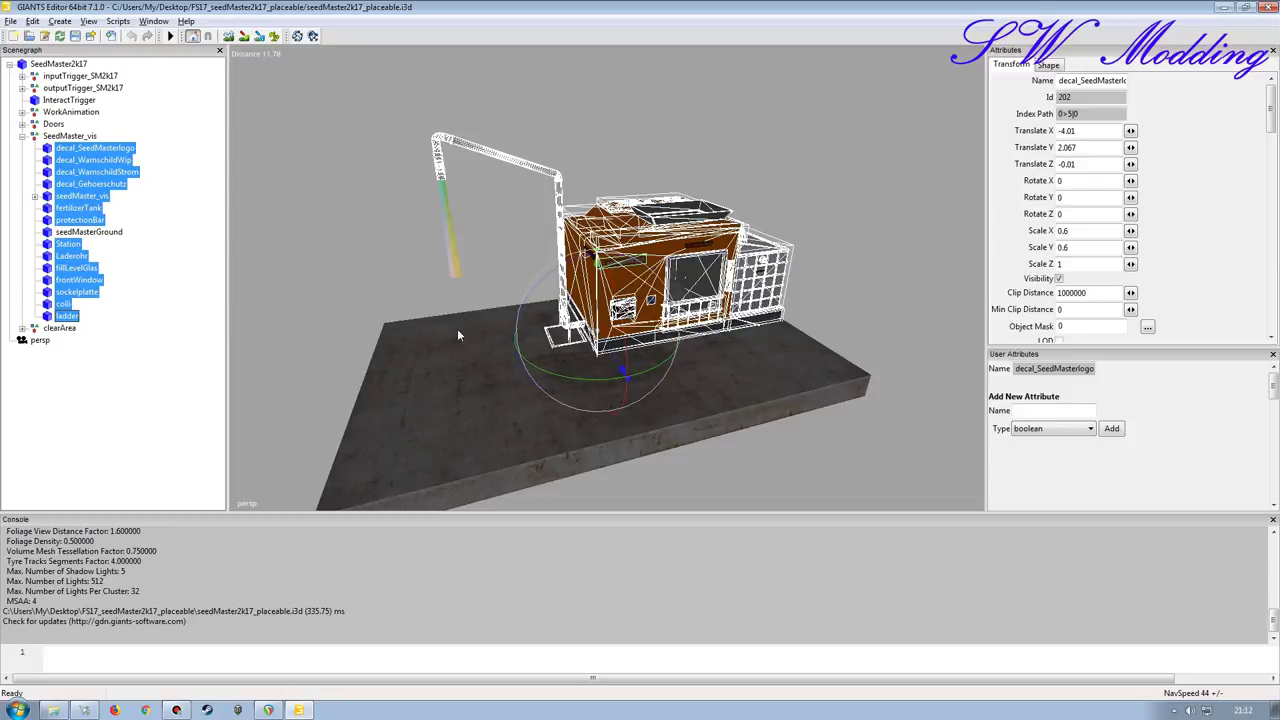
pyautogui.scroll(-4, 485, 361)
pyautogui.keyDown('alt'); pyautogui.moveTo(549, 360); pyautogui.dragTo(496, 364); pyautogui.keyUp('alt')
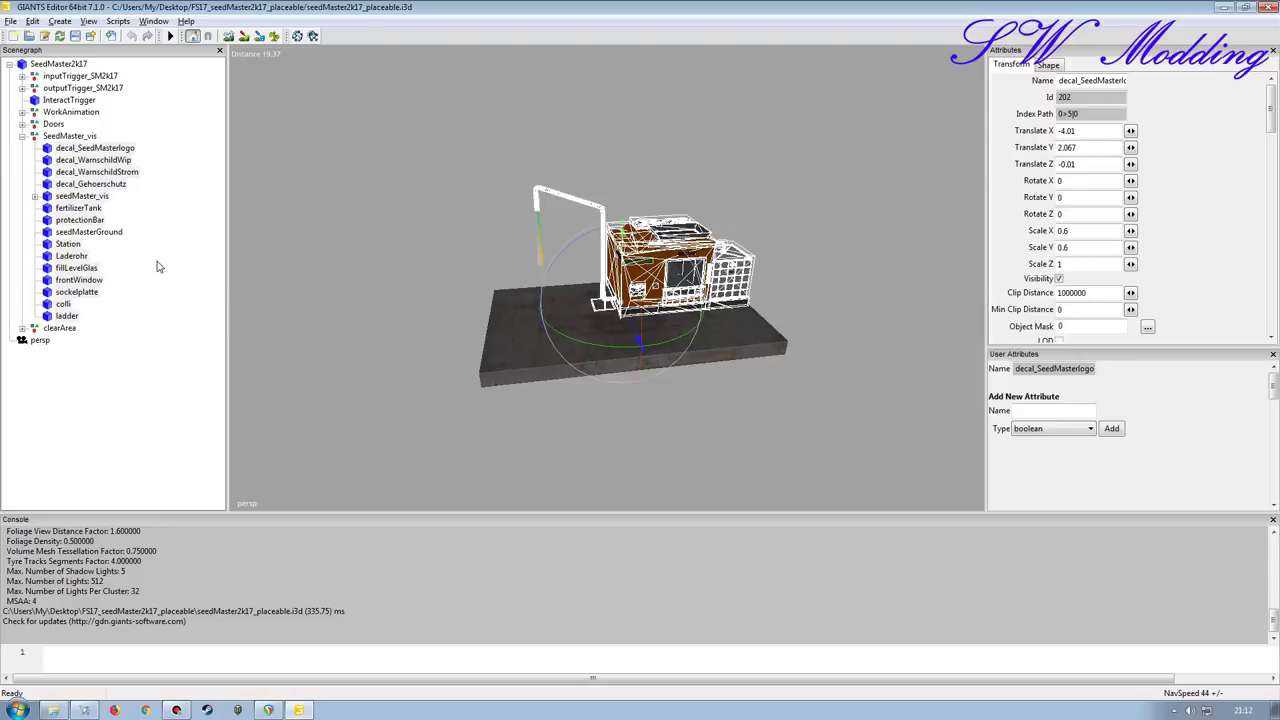
pyautogui.press('Delete')
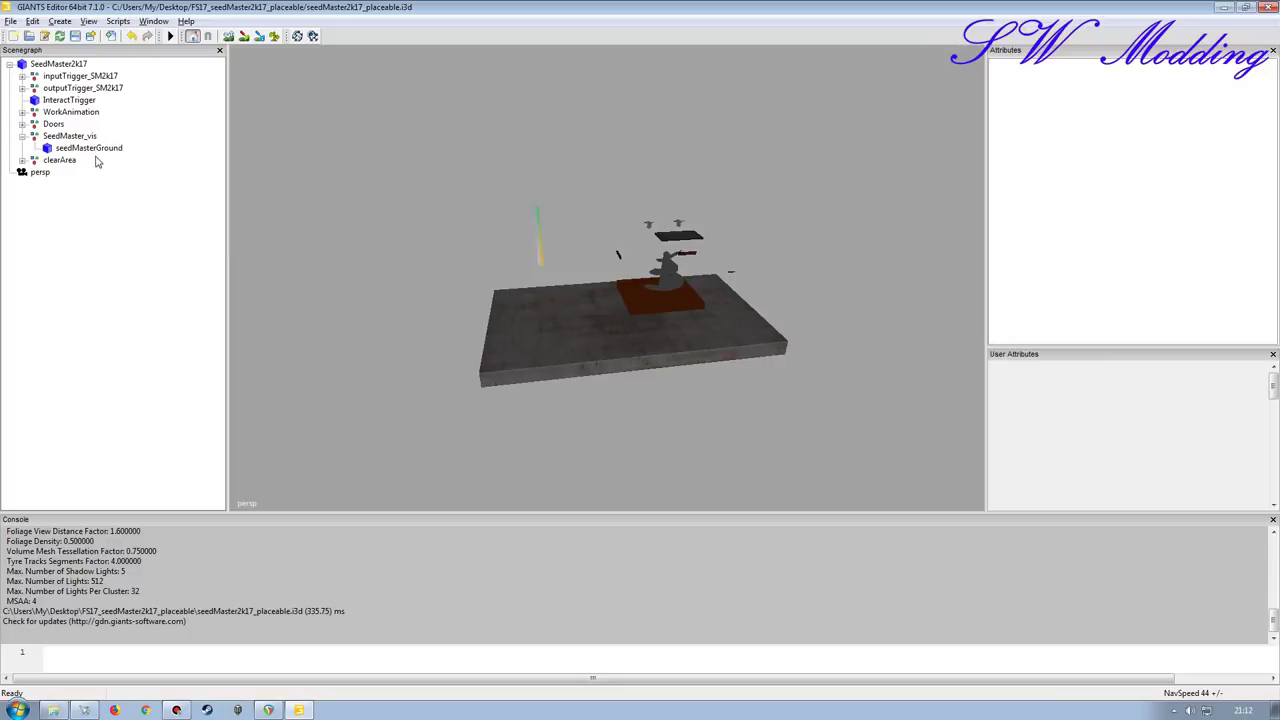
# - Check the clearArea group and delete the Doors group from SeedMaster2k17
pyautogui.click(22, 160)
pyautogui.click(23, 161)
pyautogui.click(54, 124)
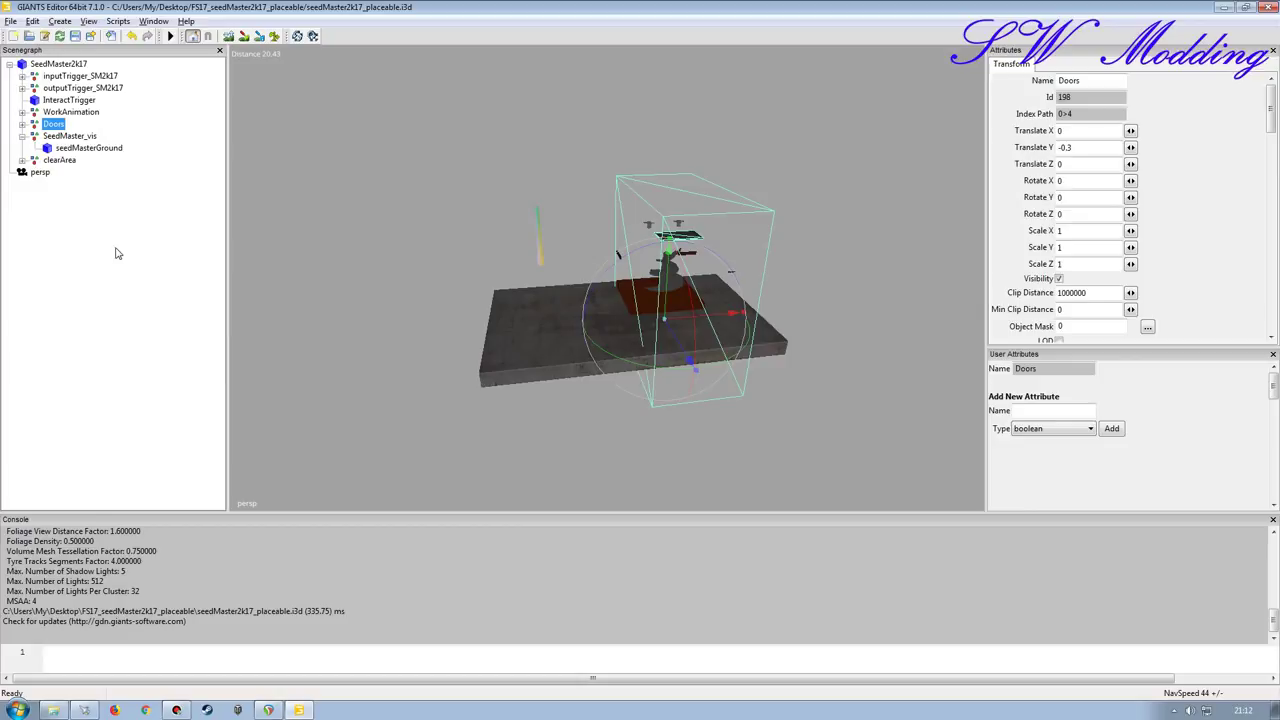
pyautogui.press('Delete')
# - Delete the child objects of the Sound and Shader groups inside WorkAnimation, keeping the empty groups
pyautogui.click(22, 112)
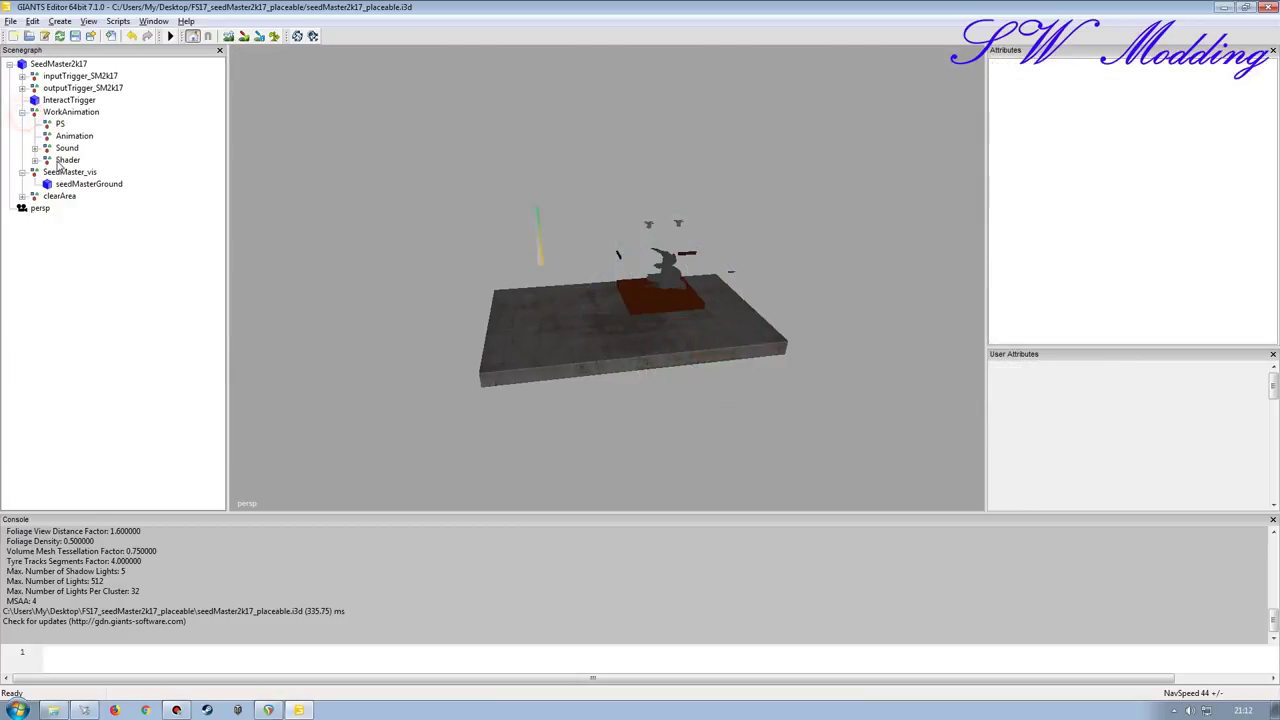
pyautogui.click(35, 148)
pyautogui.click(35, 184)
pyautogui.moveTo(83, 166); pyautogui.dragTo(88, 235)
pyautogui.press('Delete')
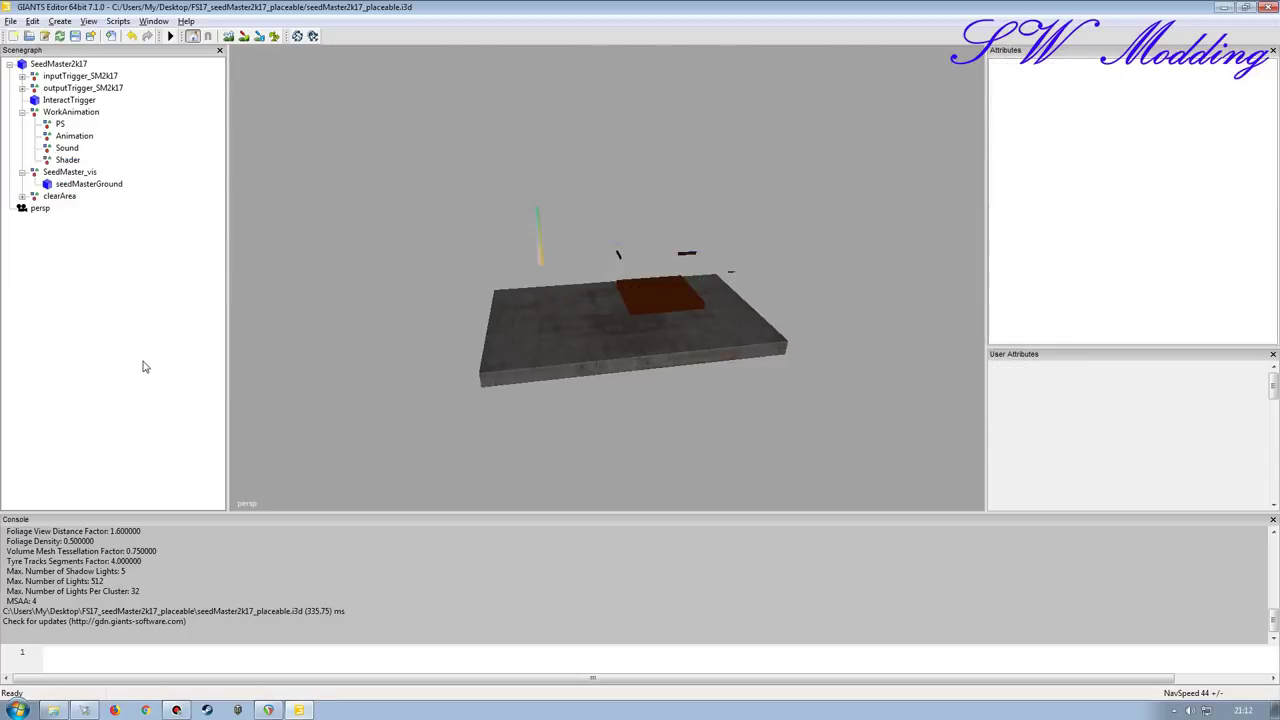
# - Delete the Rohstoff2 group from inputTrigger_SM2k17, keeping Rohstoff1
pyautogui.click(22, 76)
pyautogui.click(34, 88)
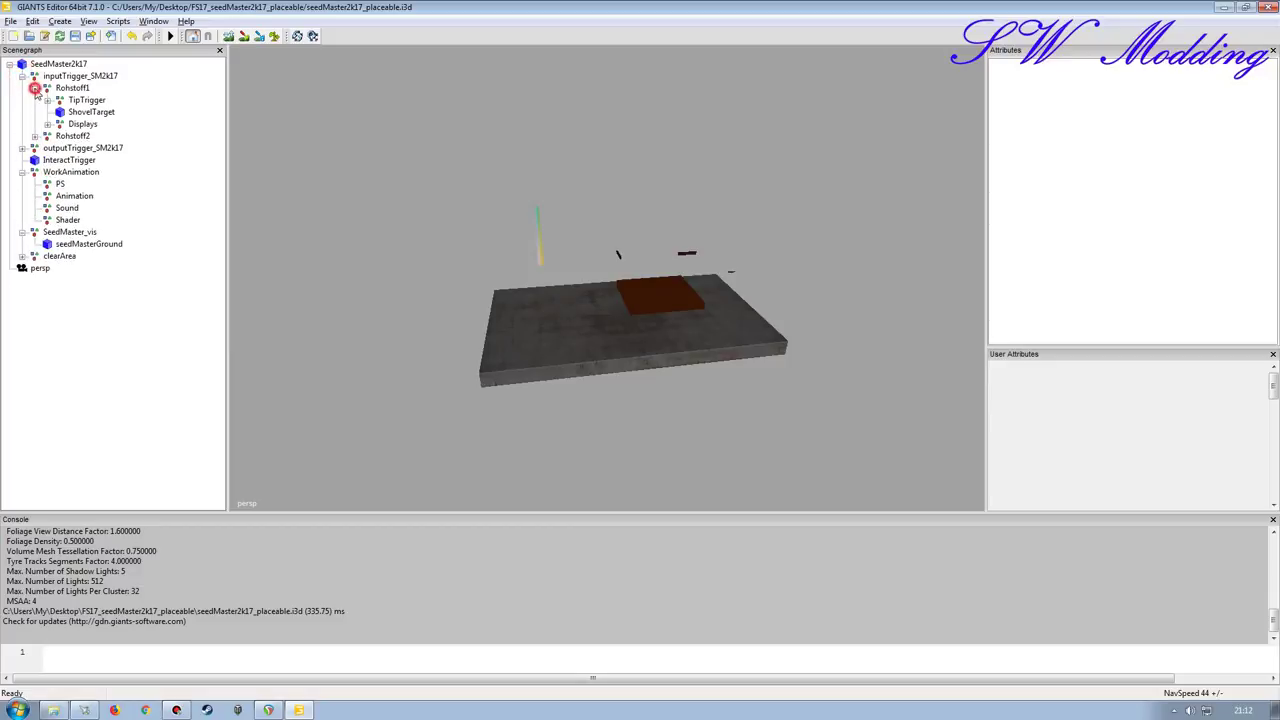
pyautogui.click(74, 137)
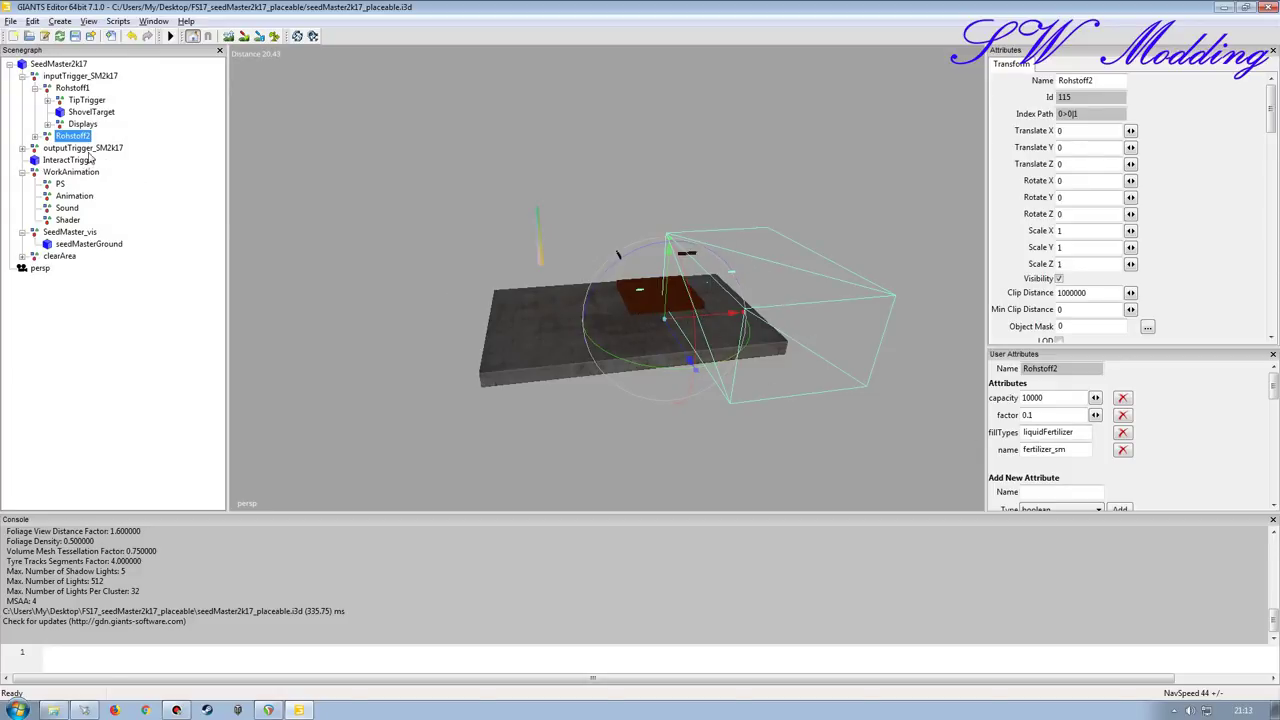
pyautogui.press('Delete')
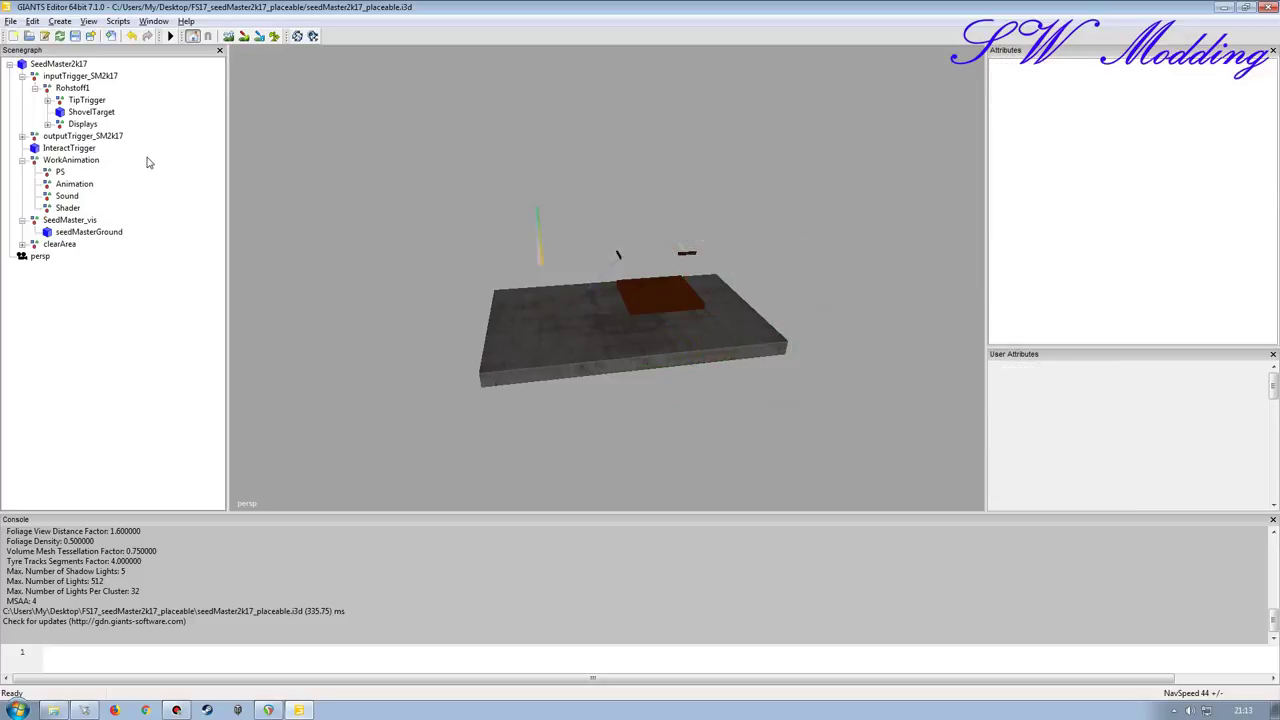
# - Inspect the wheatPlane_innen fill plane in Rohstoff1's TipTrigger group and delete it
pyautogui.click(47, 100)
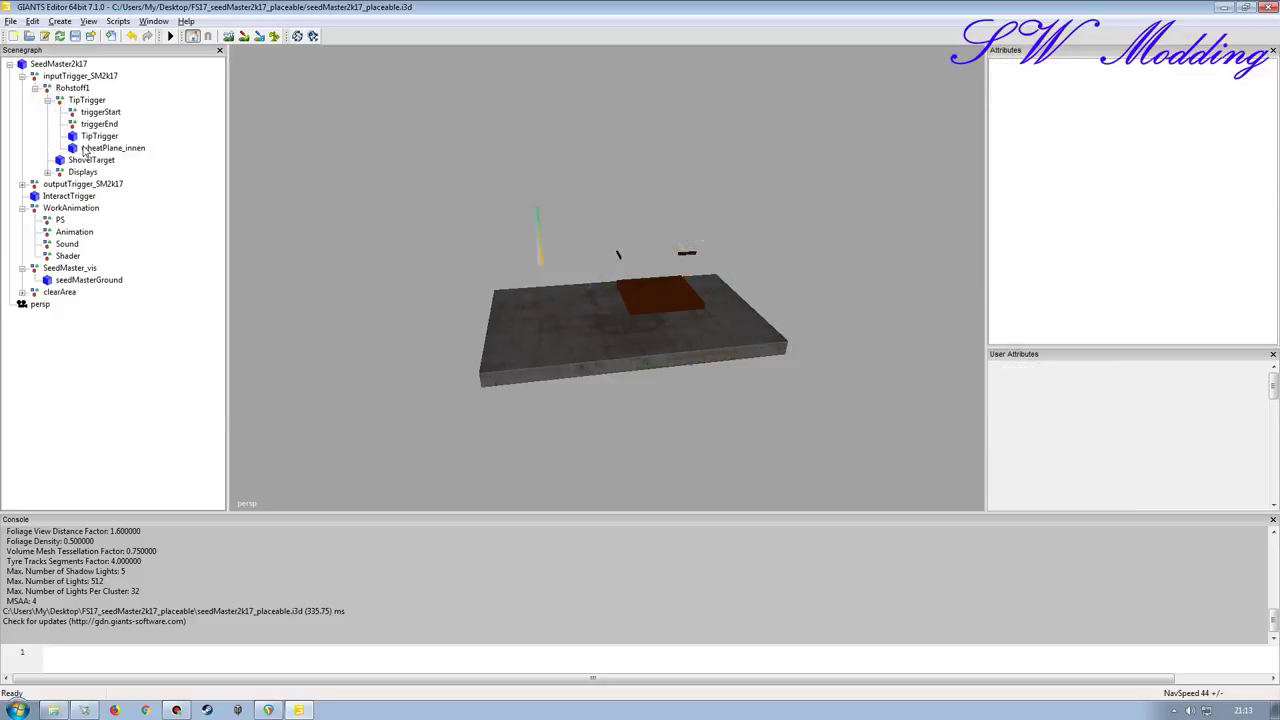
pyautogui.click(88, 149)
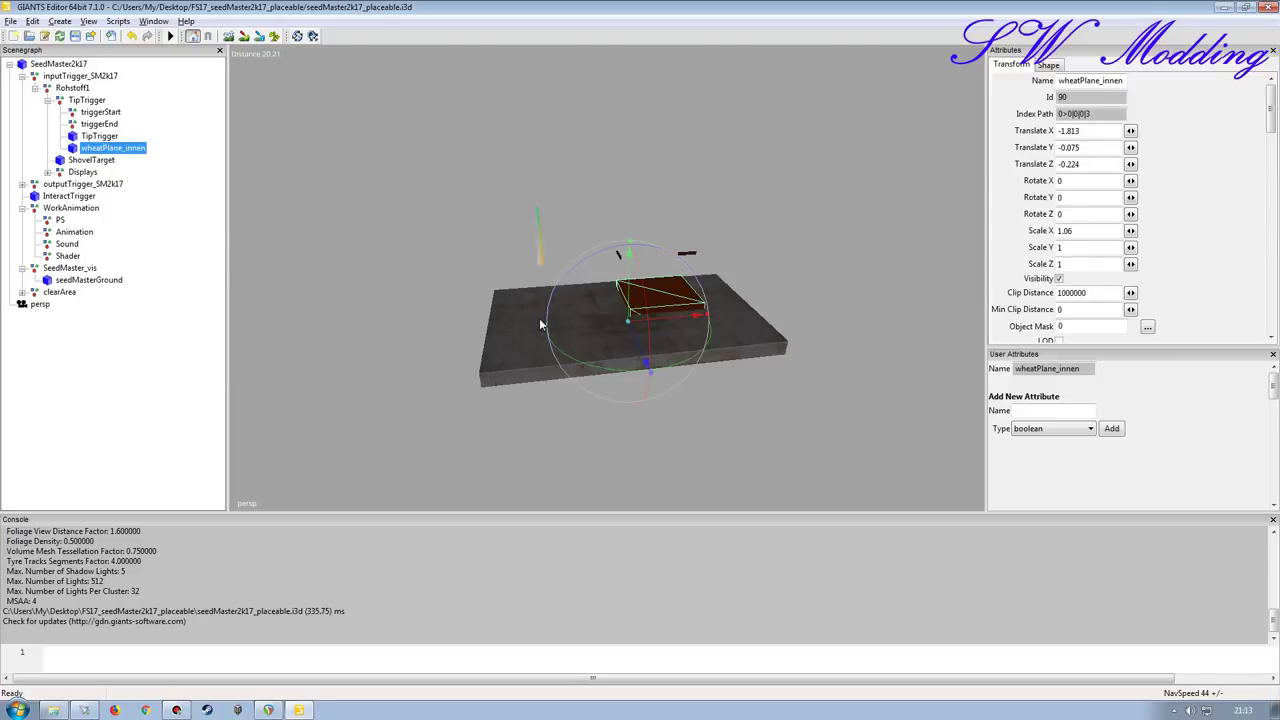
pyautogui.keyDown('alt'); pyautogui.moveTo(566, 357); pyautogui.dragTo(616, 318, button='right'); pyautogui.keyUp('alt')
pyautogui.keyDown('alt'); pyautogui.moveTo(613, 339); pyautogui.dragTo(633, 370); pyautogui.keyUp('alt')
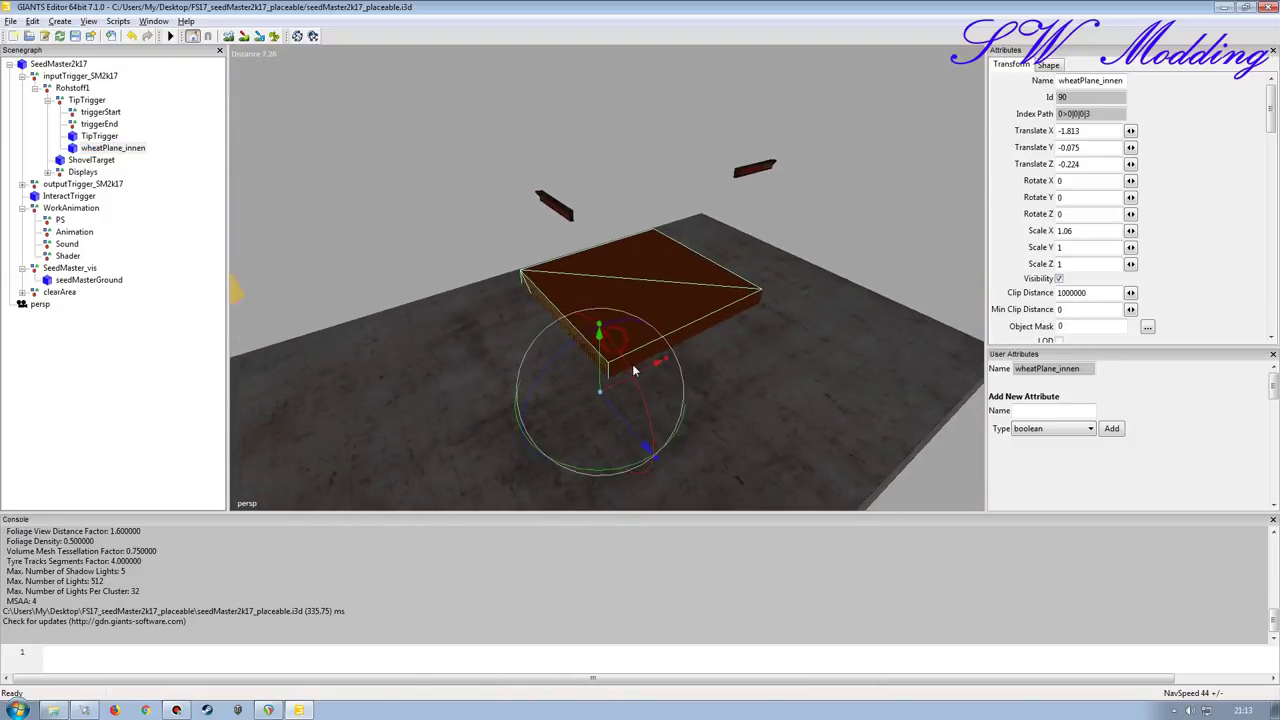
pyautogui.scroll(5, 633, 371)
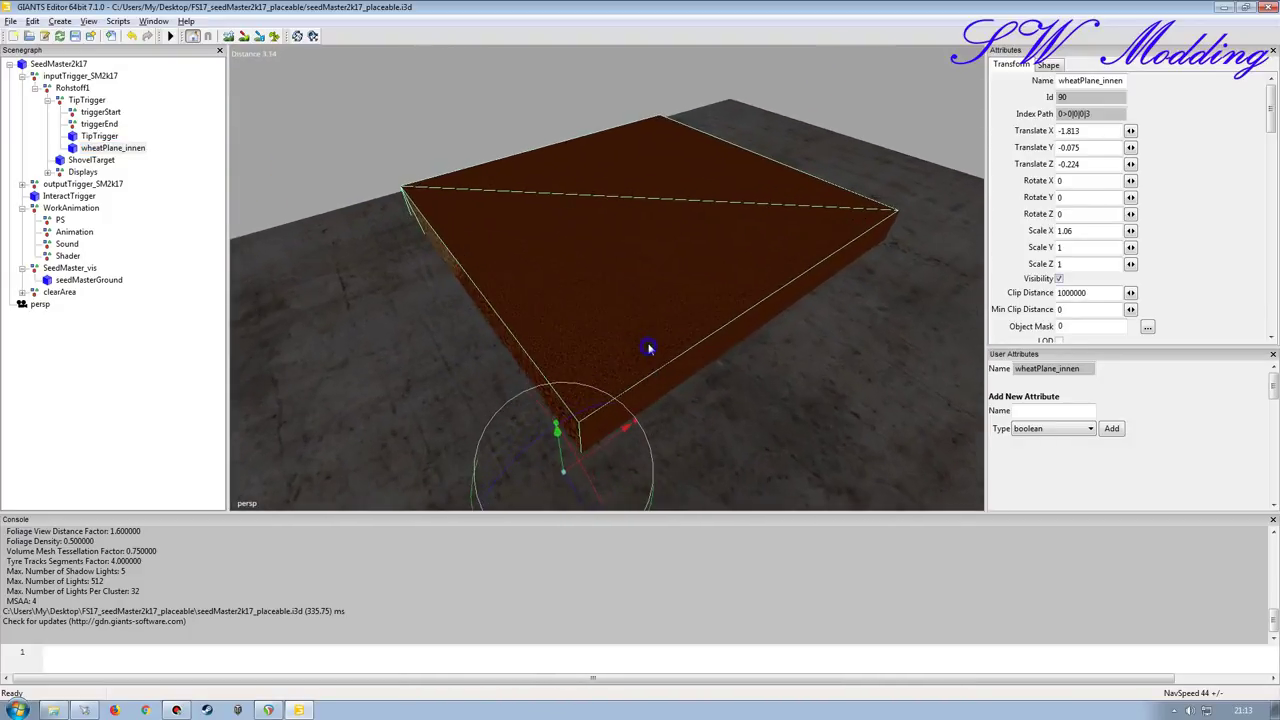
pyautogui.scroll(5, 648, 347)
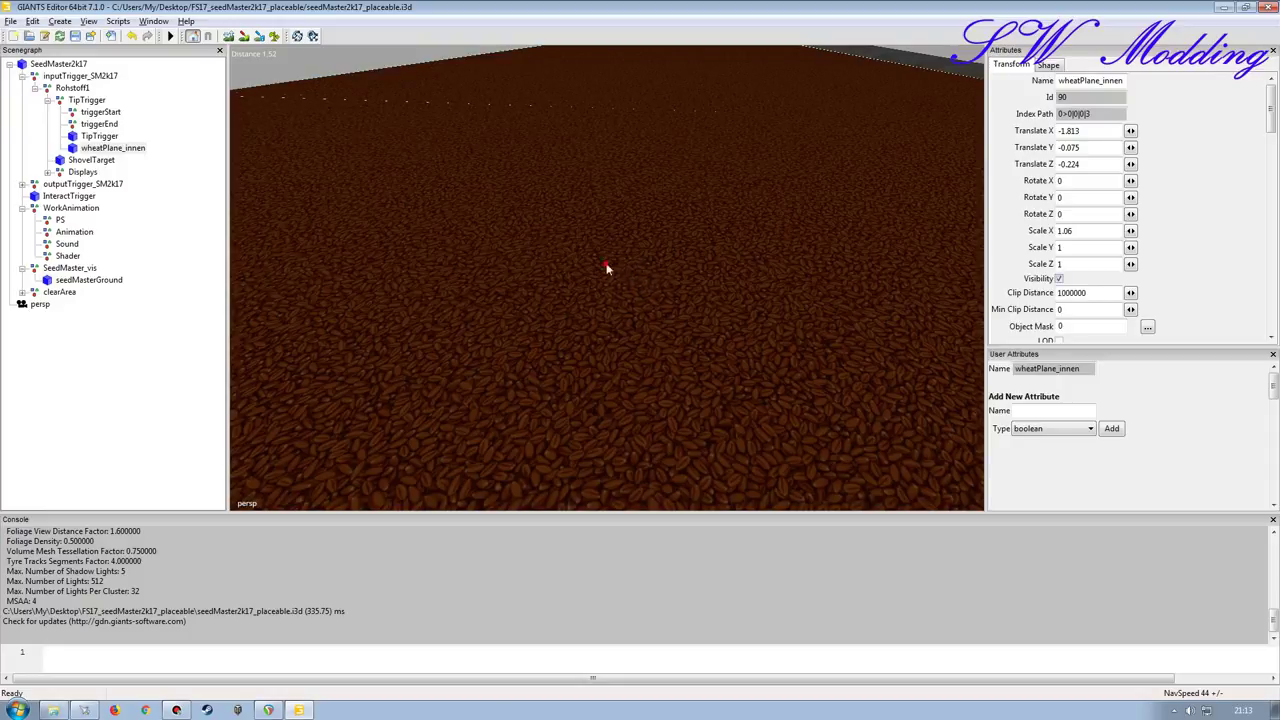
pyautogui.scroll(-5, 600, 268)
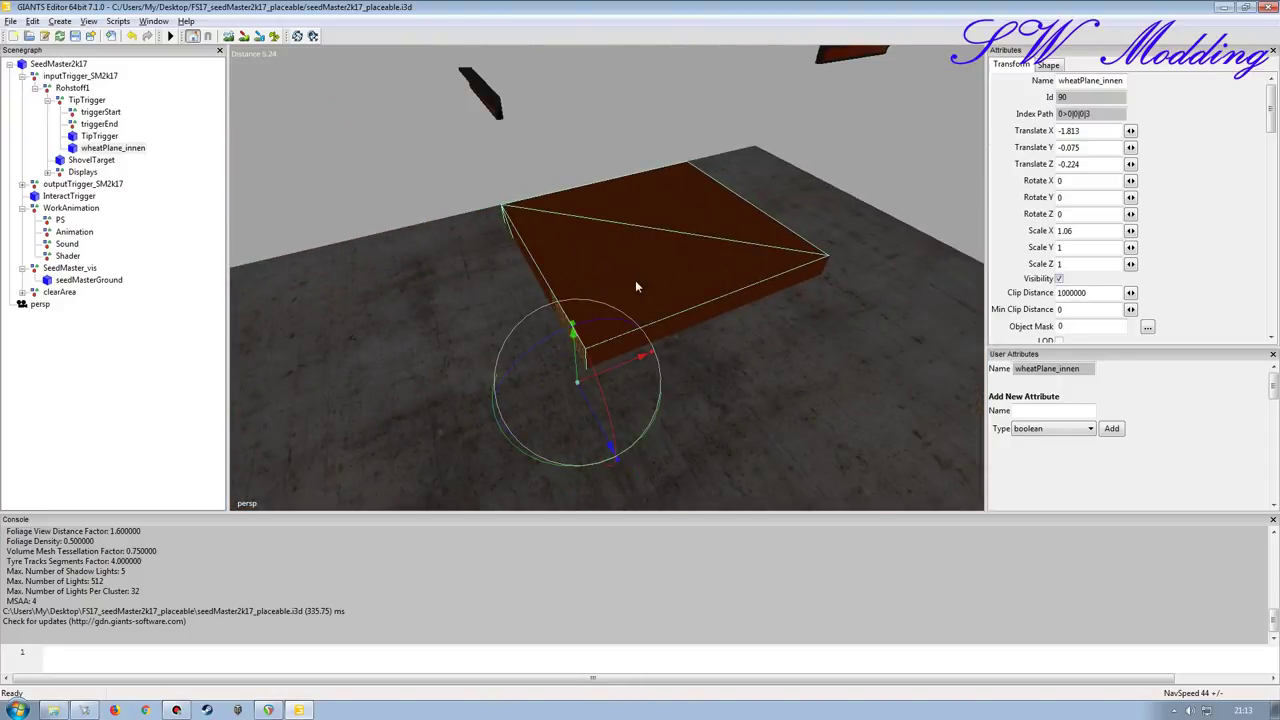
pyautogui.scroll(-4, 630, 285)
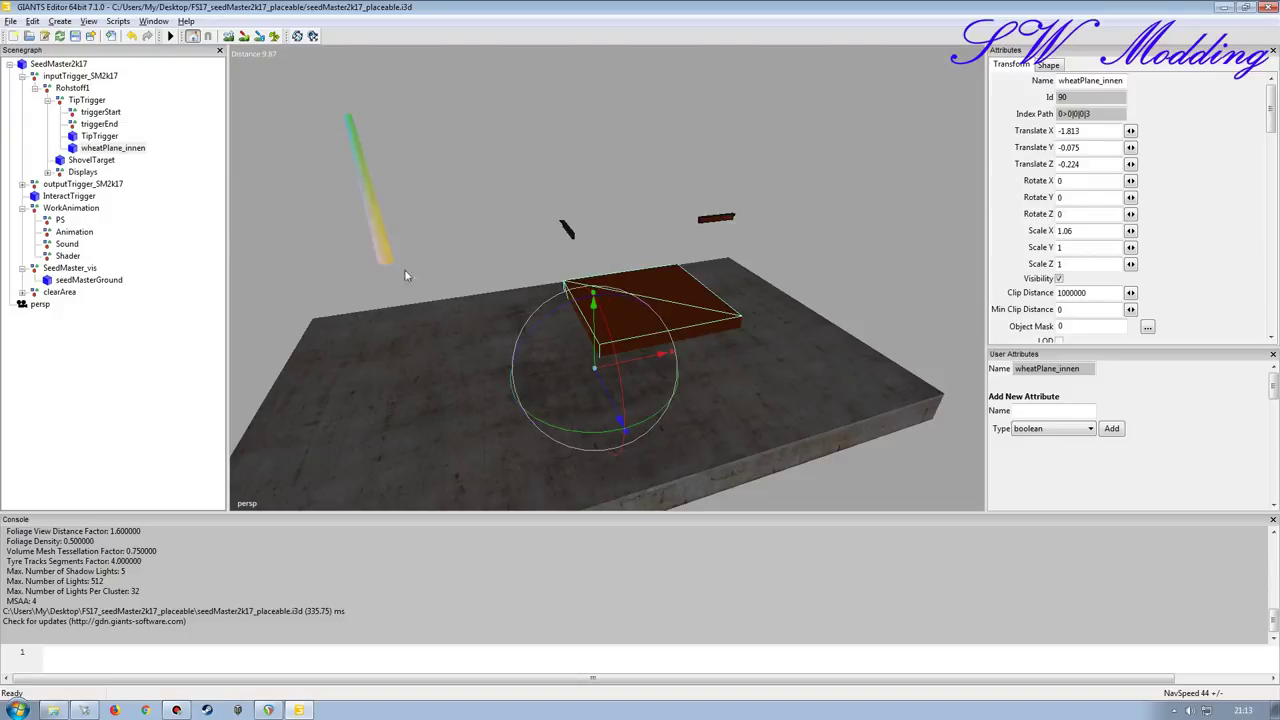
pyautogui.click(118, 150)
pyautogui.press('Delete')
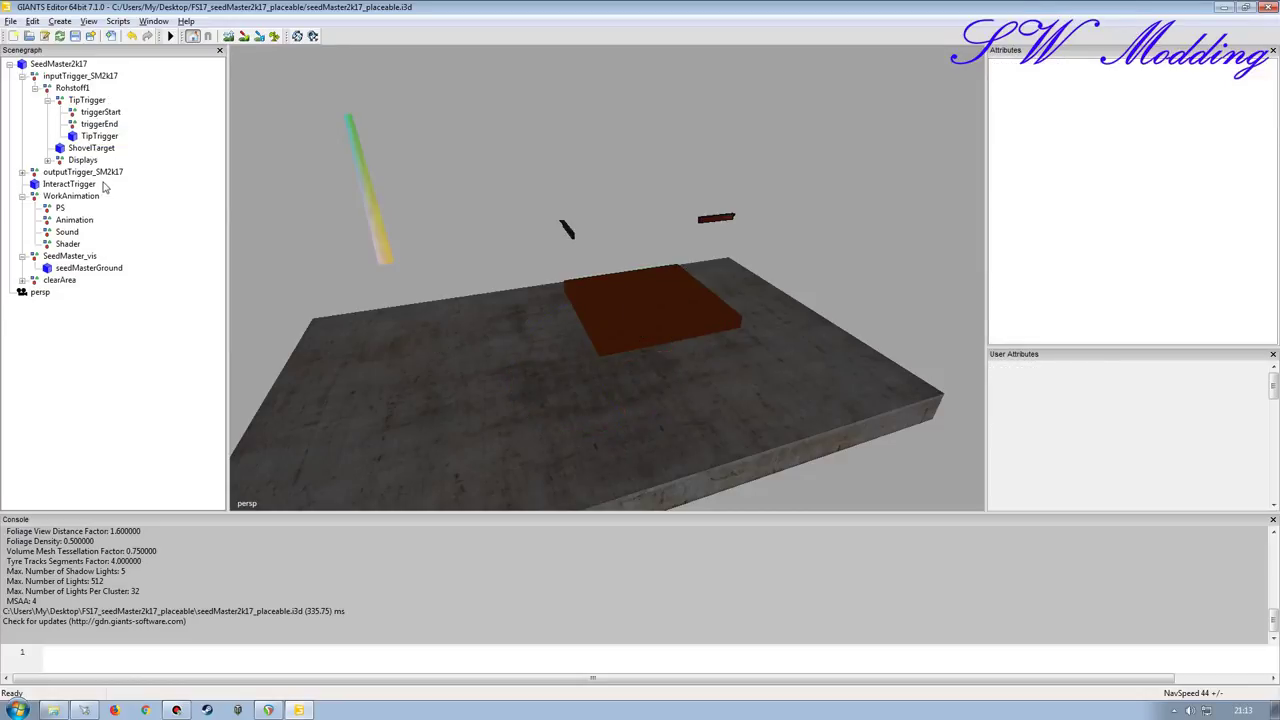
# - Delete the first Display transform group from Rohstoff1's Displays group, keeping the overhead Display object
pyautogui.click(47, 160)
pyautogui.click(91, 184)
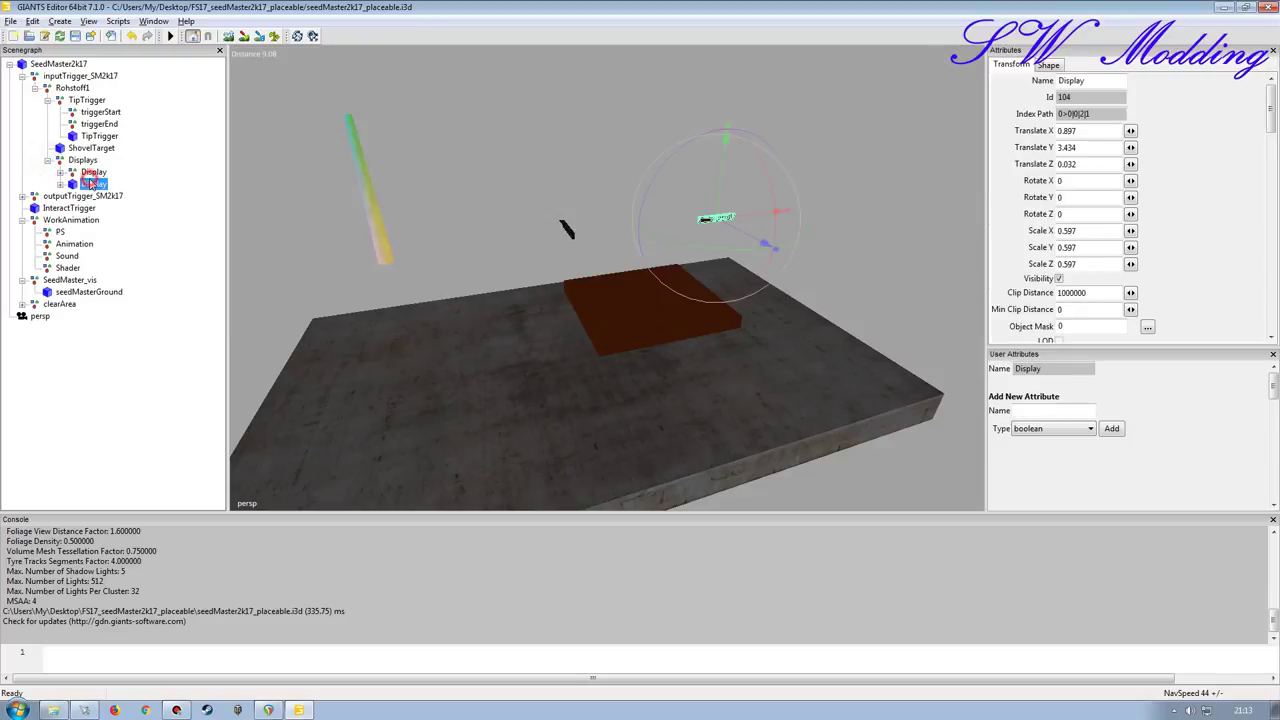
pyautogui.click(93, 172)
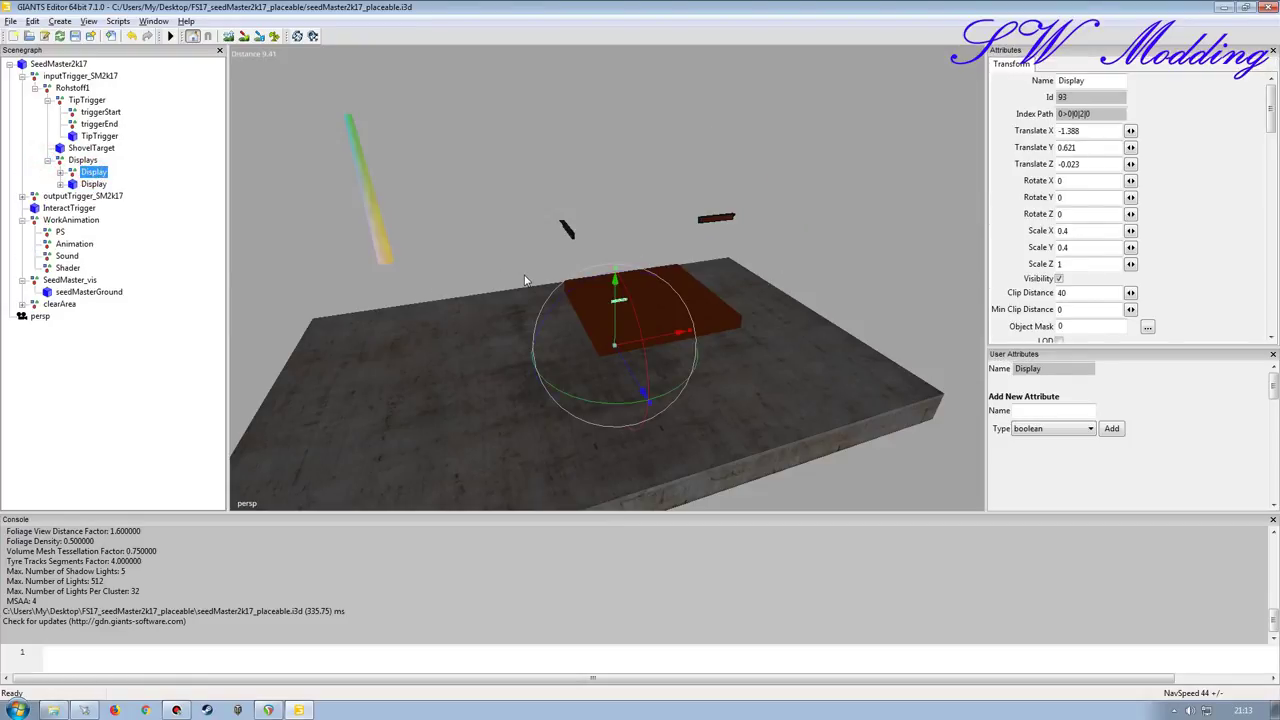
pyautogui.press('Delete')
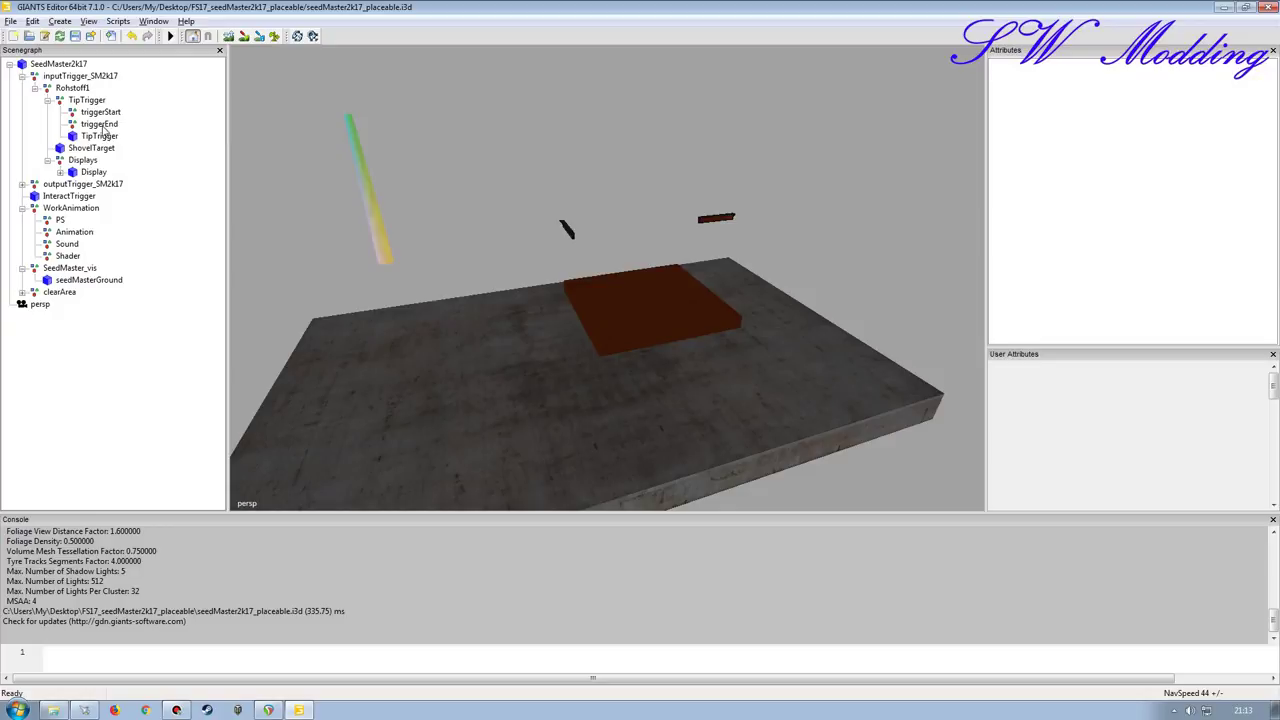
# - Delete the Heap object from the Produkt1 group of outputTrigger_SM2k17
pyautogui.click(22, 184)
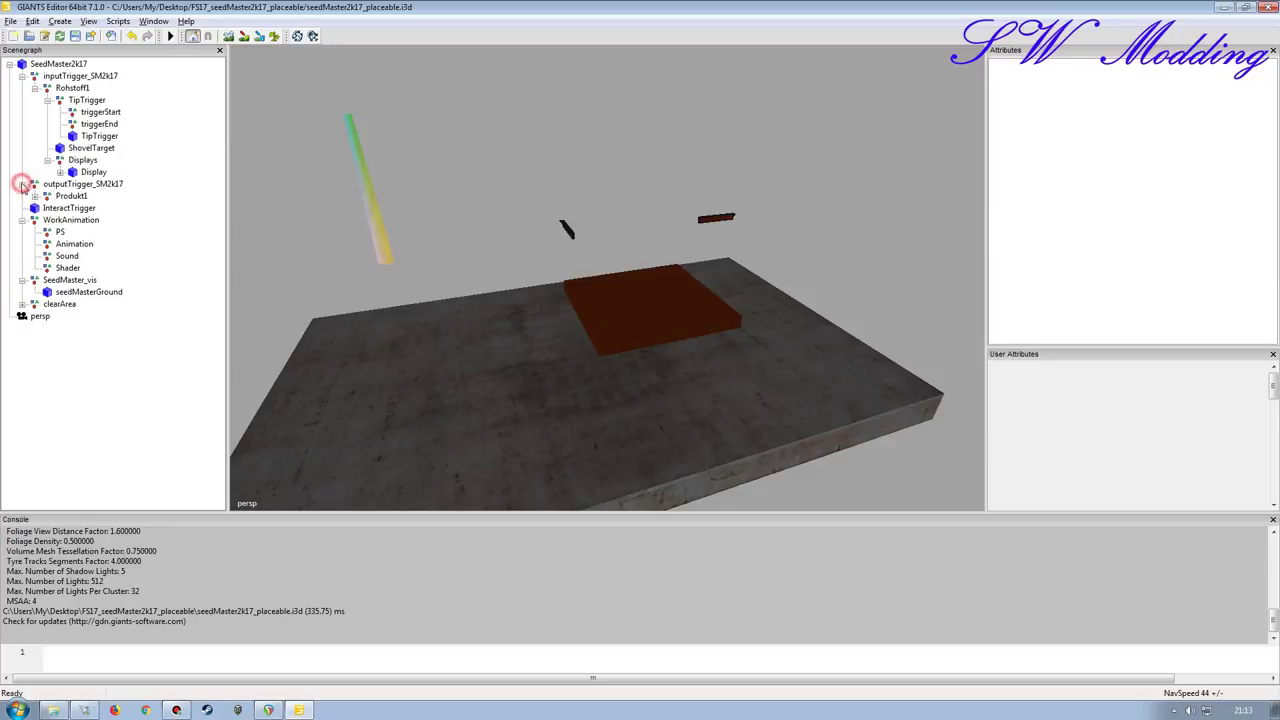
pyautogui.click(34, 196)
pyautogui.click(72, 220)
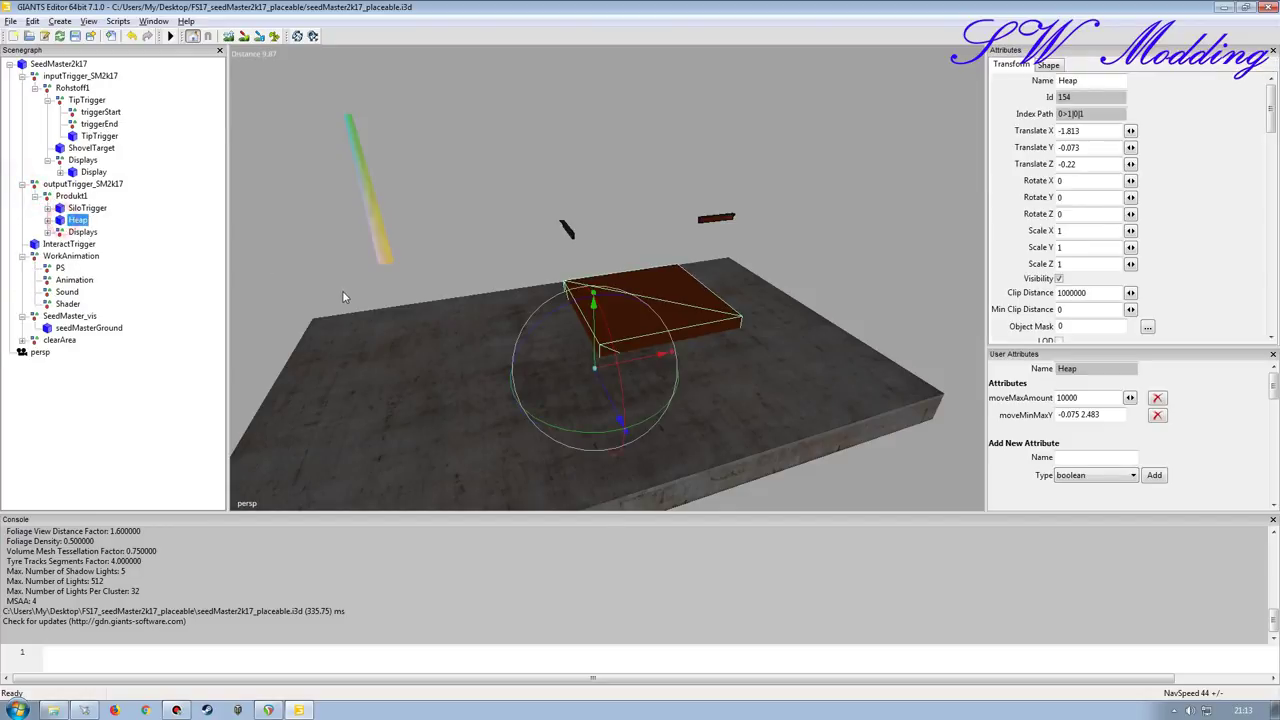
pyautogui.press('Delete')
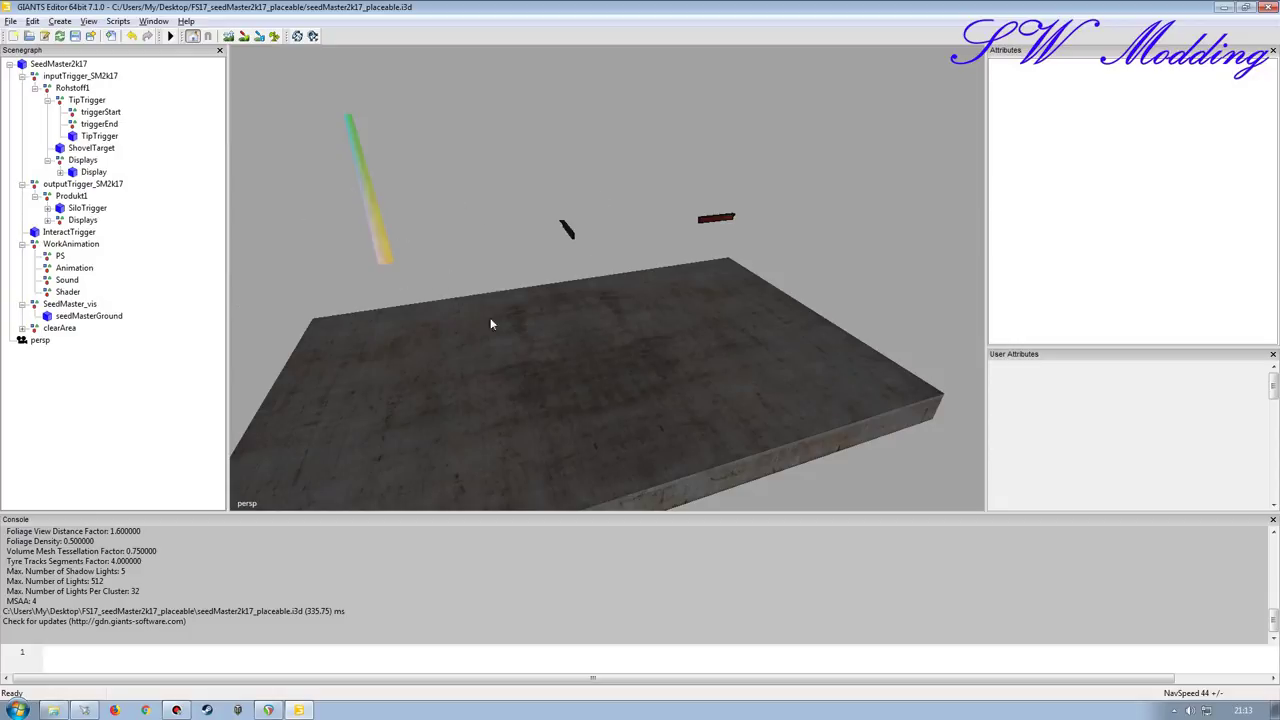
# - Examine the user attributes of Rohstoff1, its TipTrigger group and Produkt1's SiloTrigger, enlarging the attribute area to read them fully
pyautogui.scroll(-5, 458, 308)
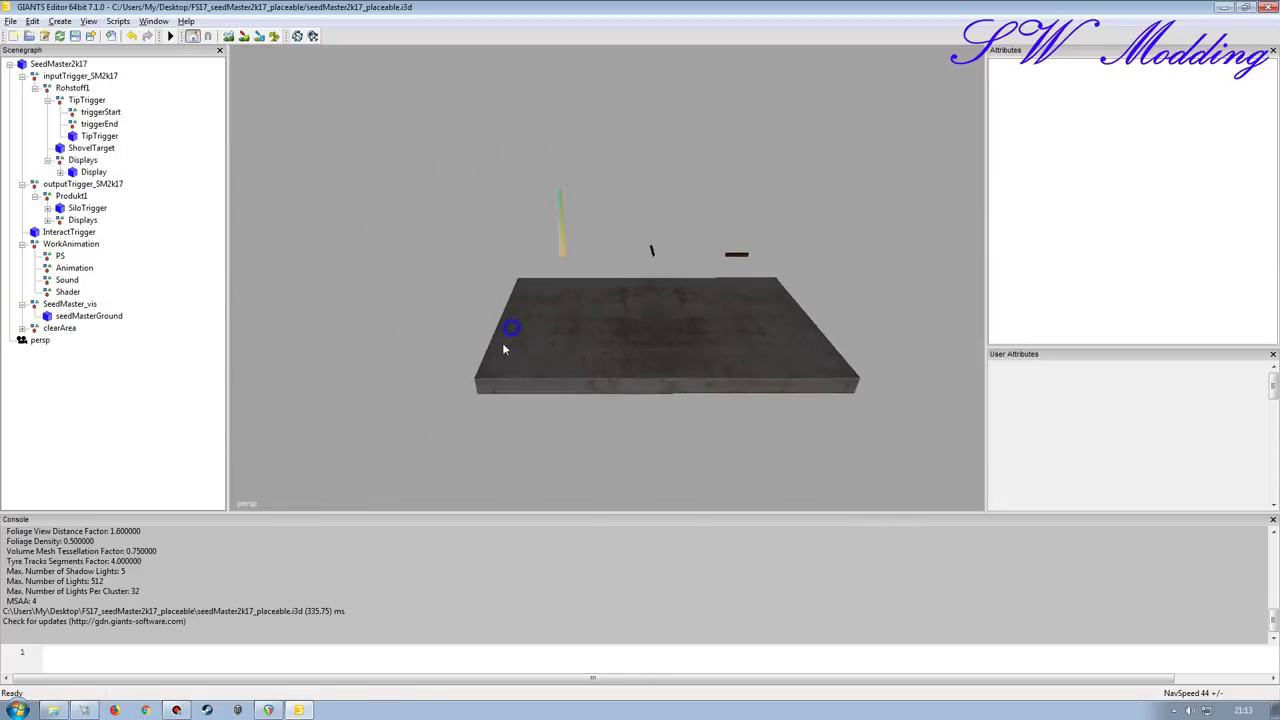
pyautogui.click(66, 77)
pyautogui.click(68, 88)
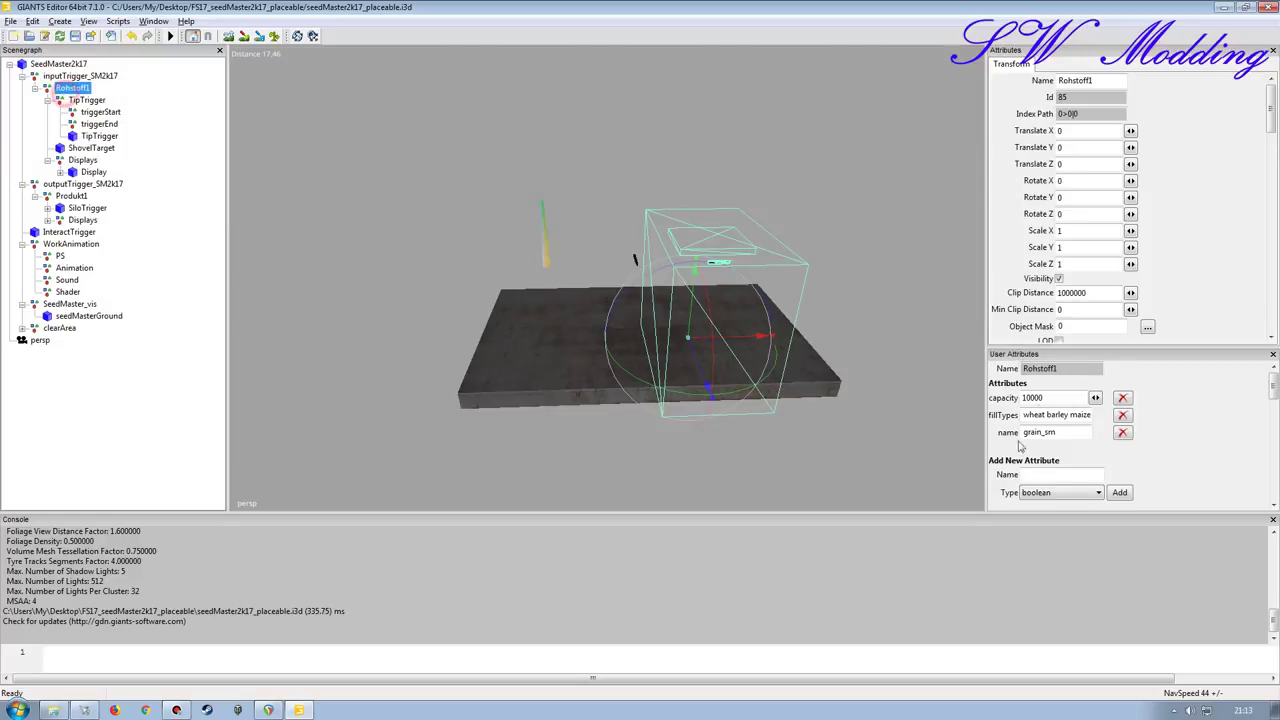
pyautogui.click(86, 101)
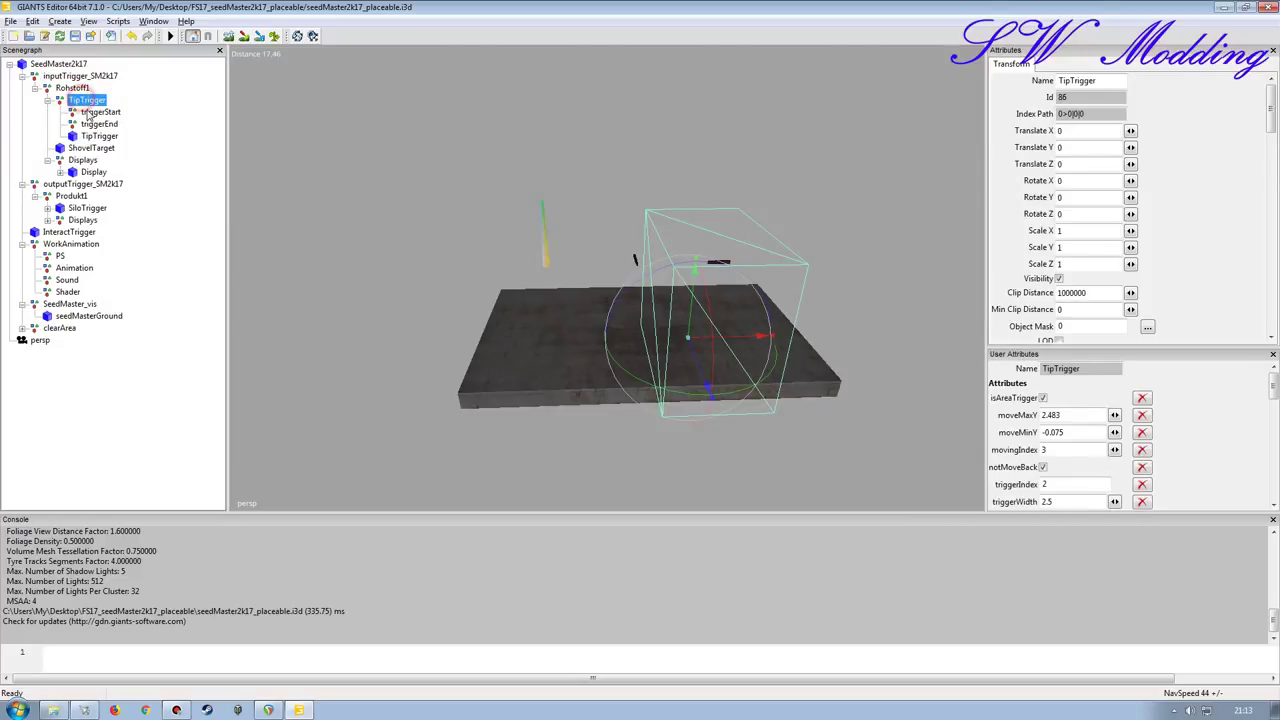
pyautogui.moveTo(1137, 345); pyautogui.dragTo(1137, 223)
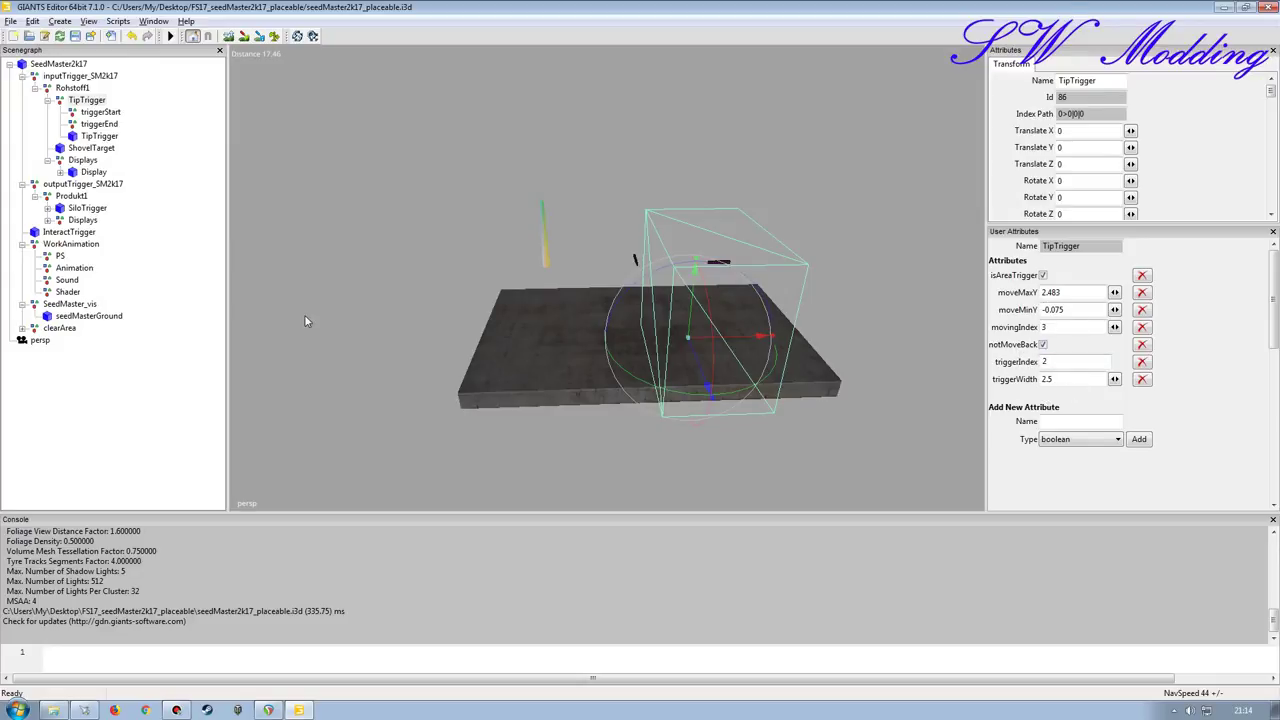
pyautogui.click(75, 88)
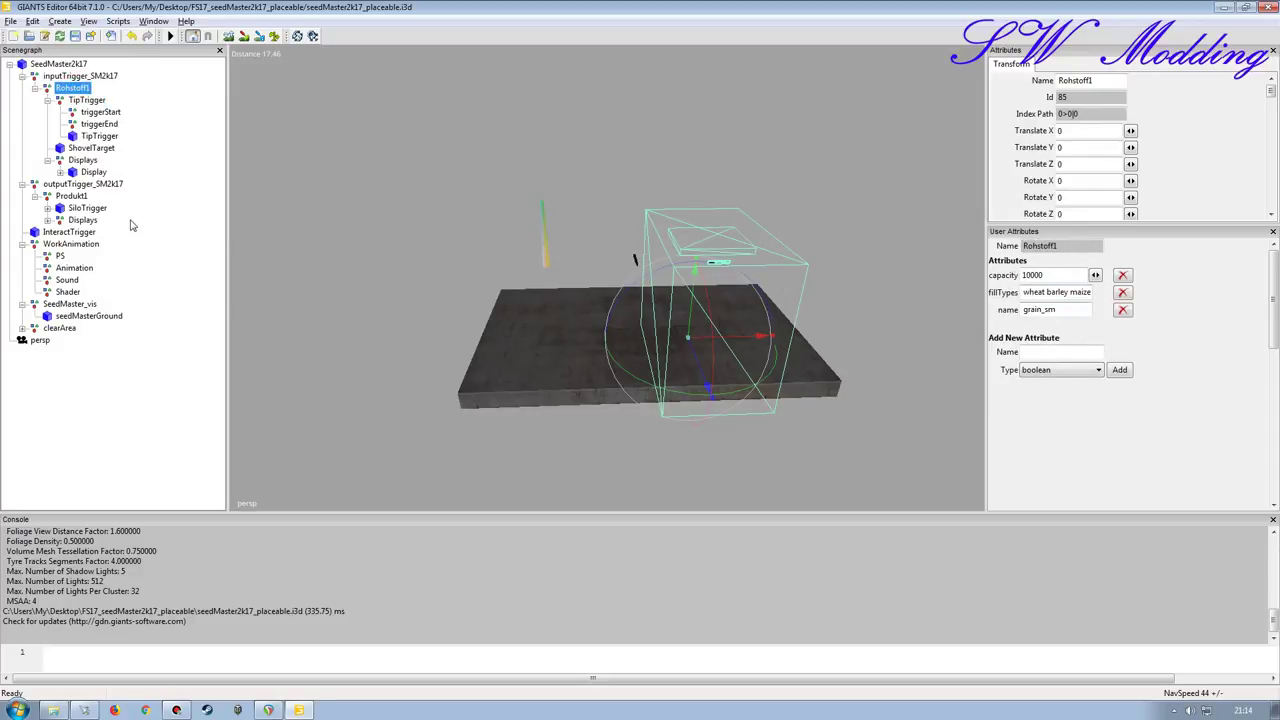
pyautogui.click(84, 209)
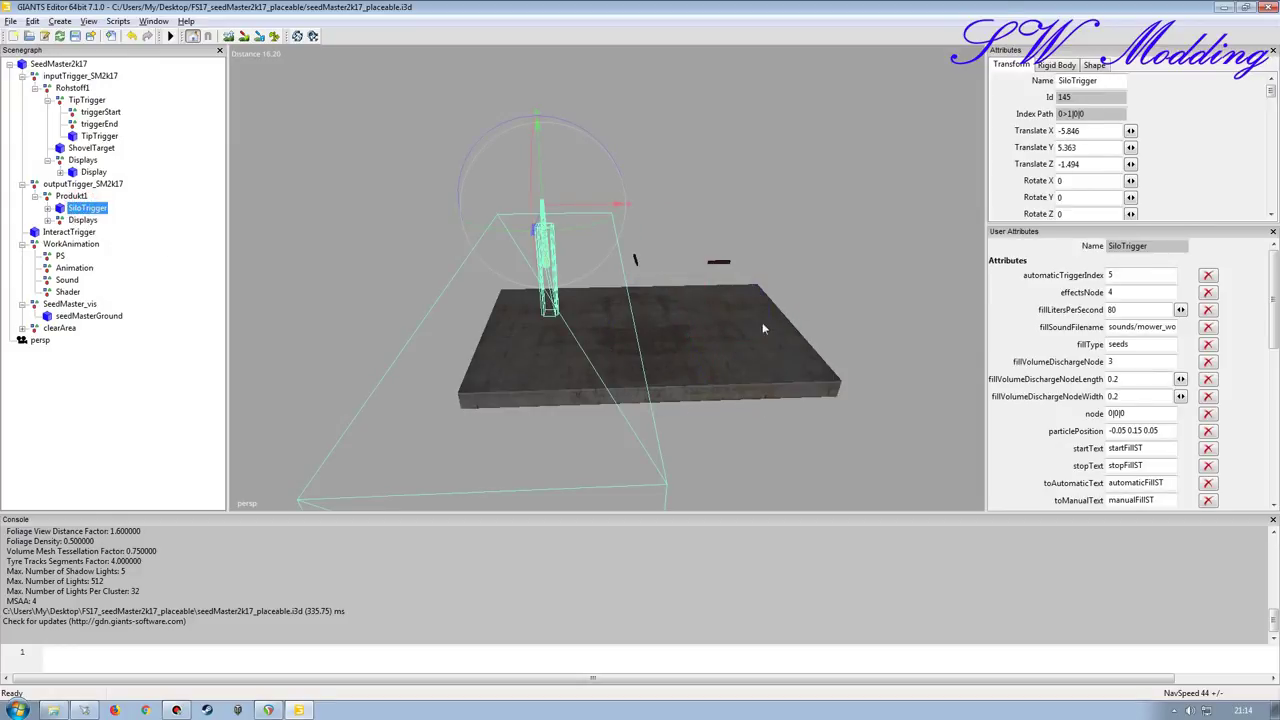
pyautogui.moveTo(1061, 226); pyautogui.dragTo(1061, 175)
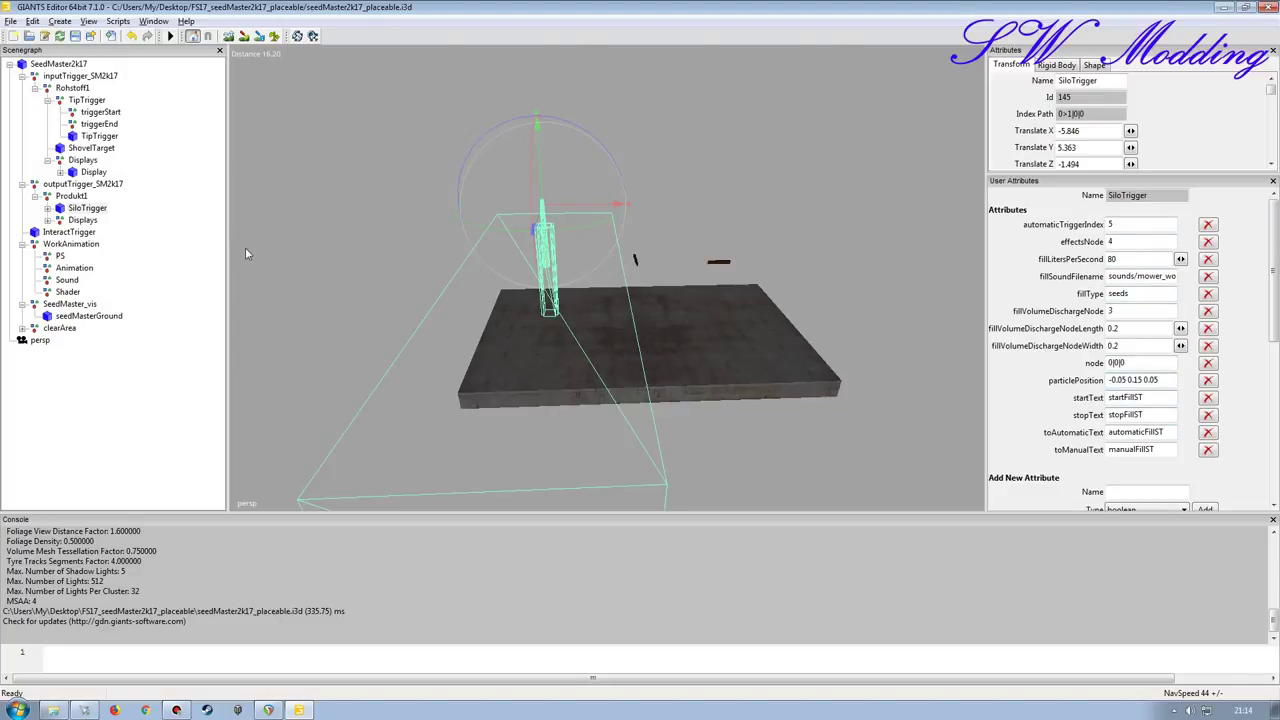
pyautogui.moveTo(640, 336); pyautogui.dragTo(607, 268, button='middle')
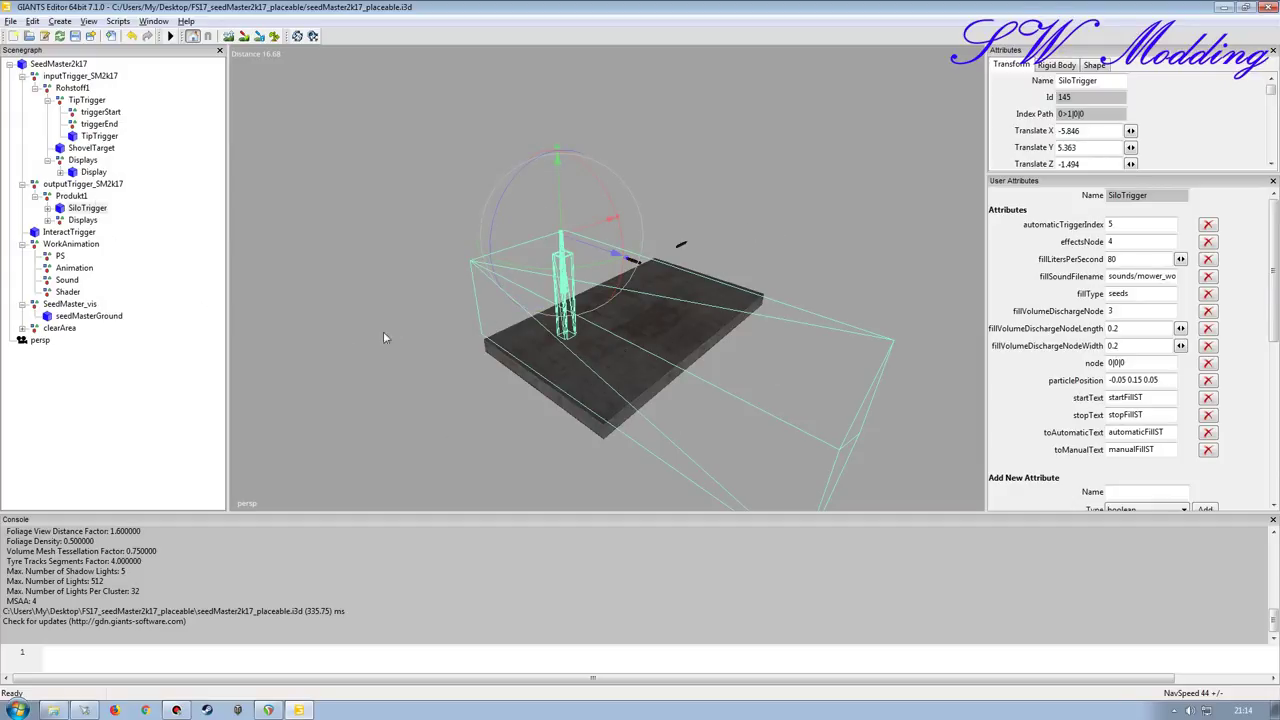
# - Switch to the FS17_seedMaster2k17_placeable folder in Windows Explorer and look through the texture files in textures/seedMaster
pyautogui.click(52, 710)
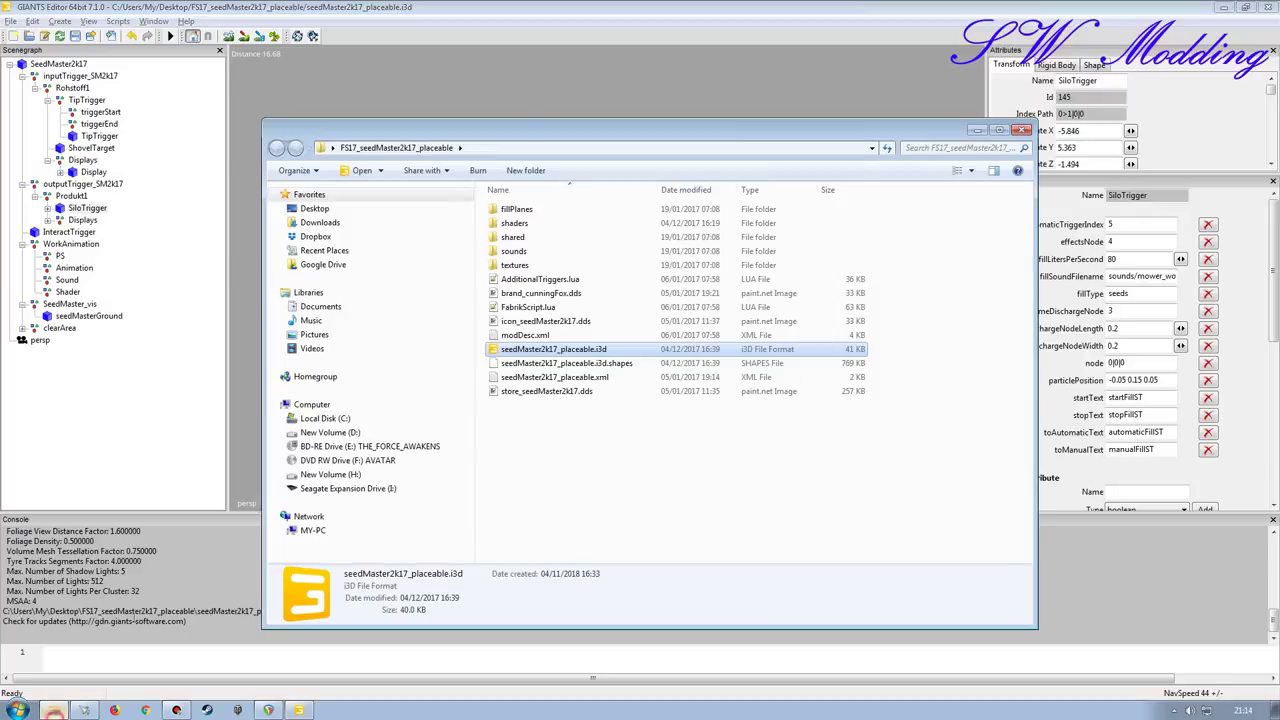
pyautogui.doubleClick(516, 266)
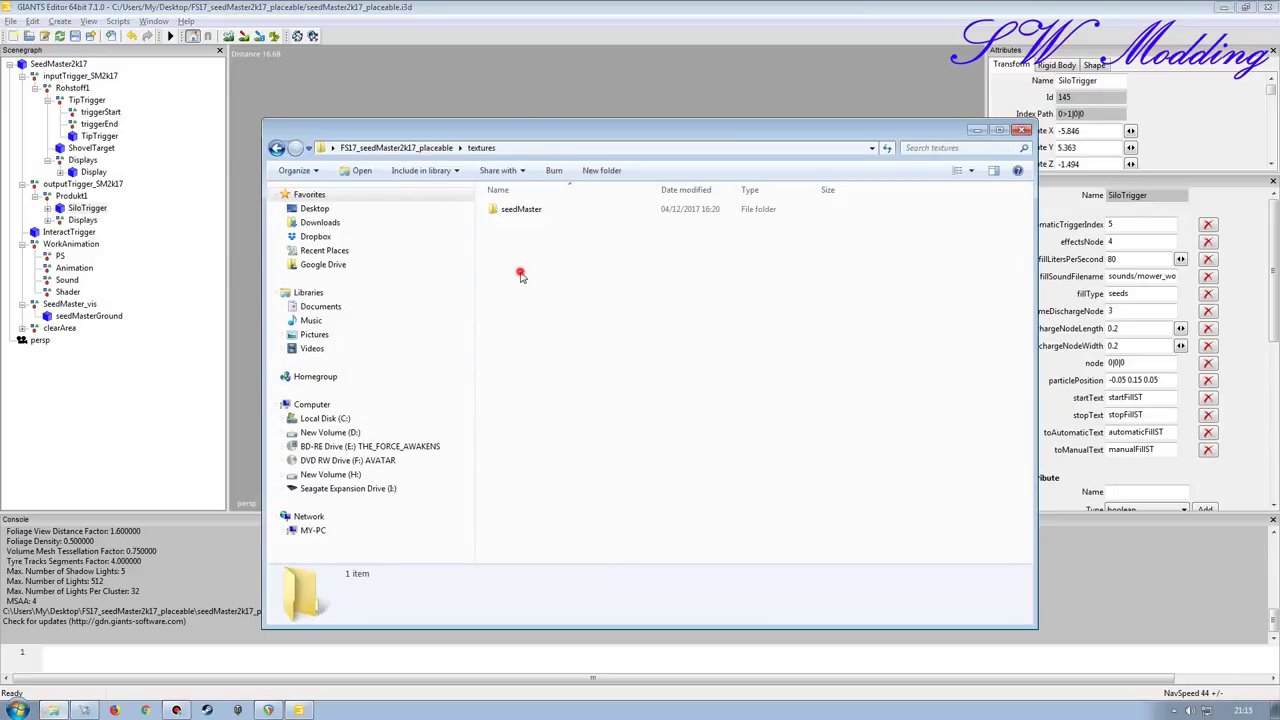
pyautogui.doubleClick(528, 208)
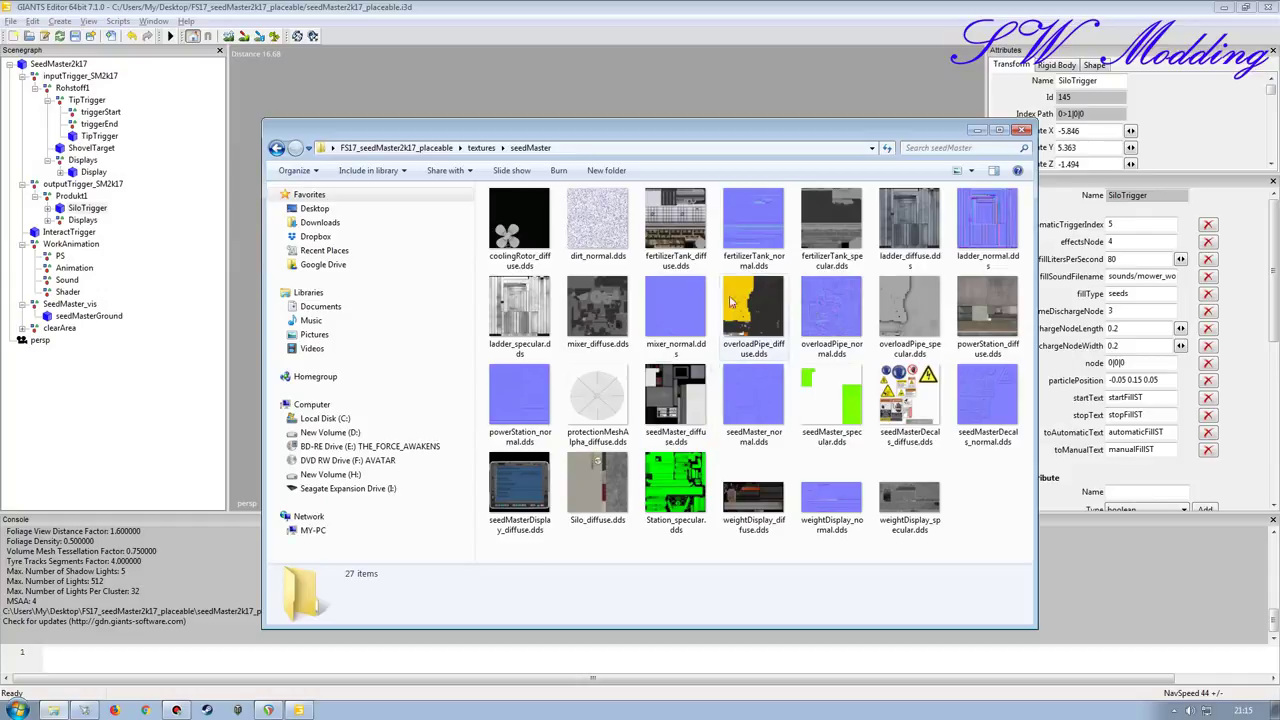
pyautogui.press('BackSpace')
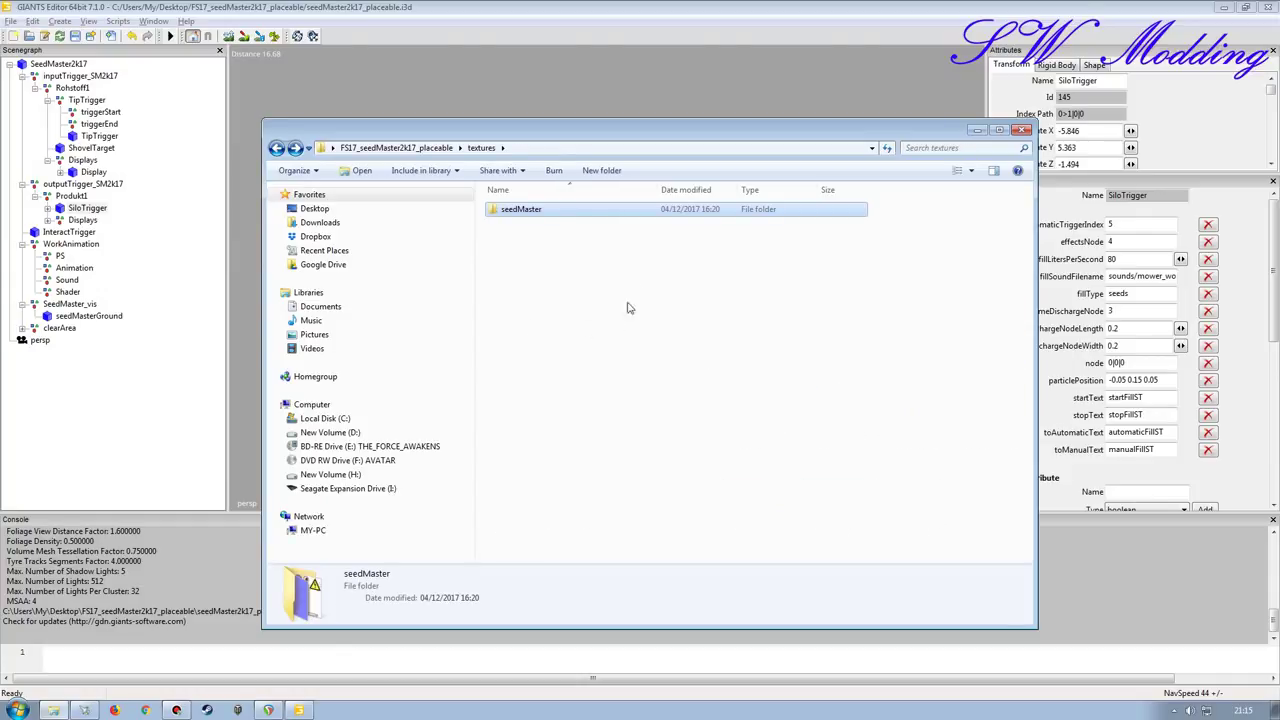
pyautogui.click(974, 130)
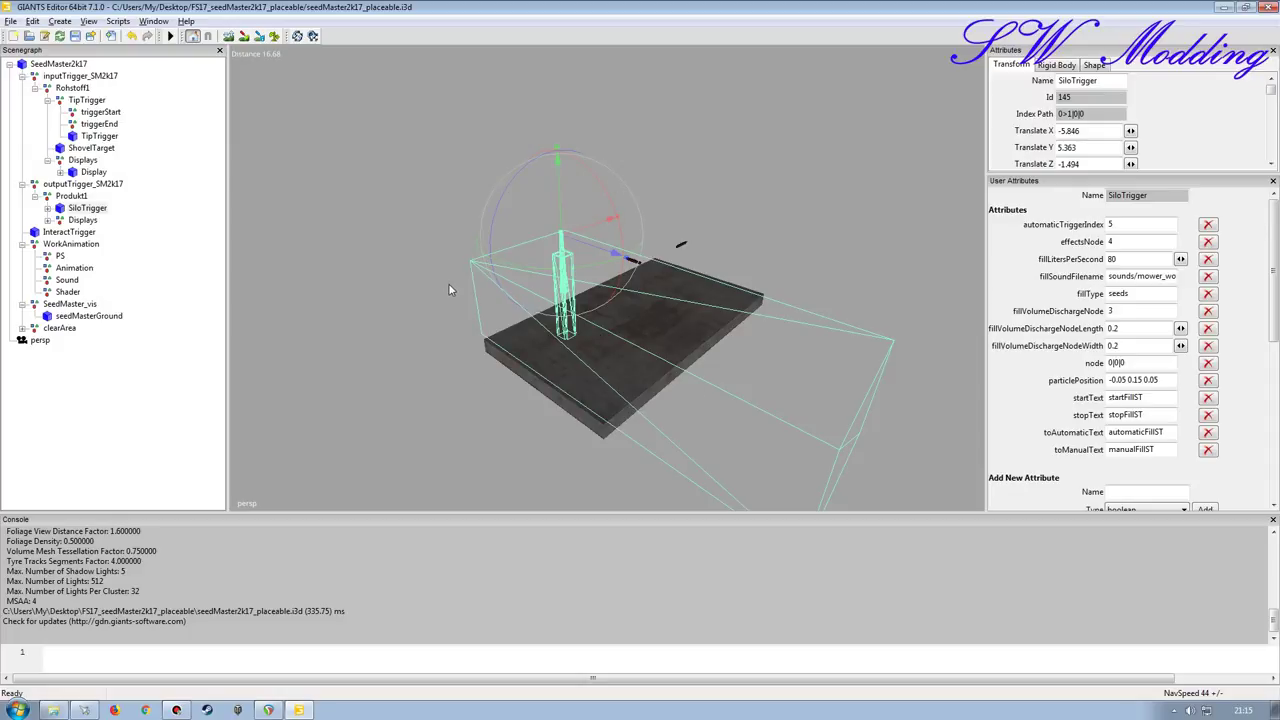
# - Start exporting the whole scene with its files and create a Desktop folder named grain_drier for it
pyautogui.click(10, 21)
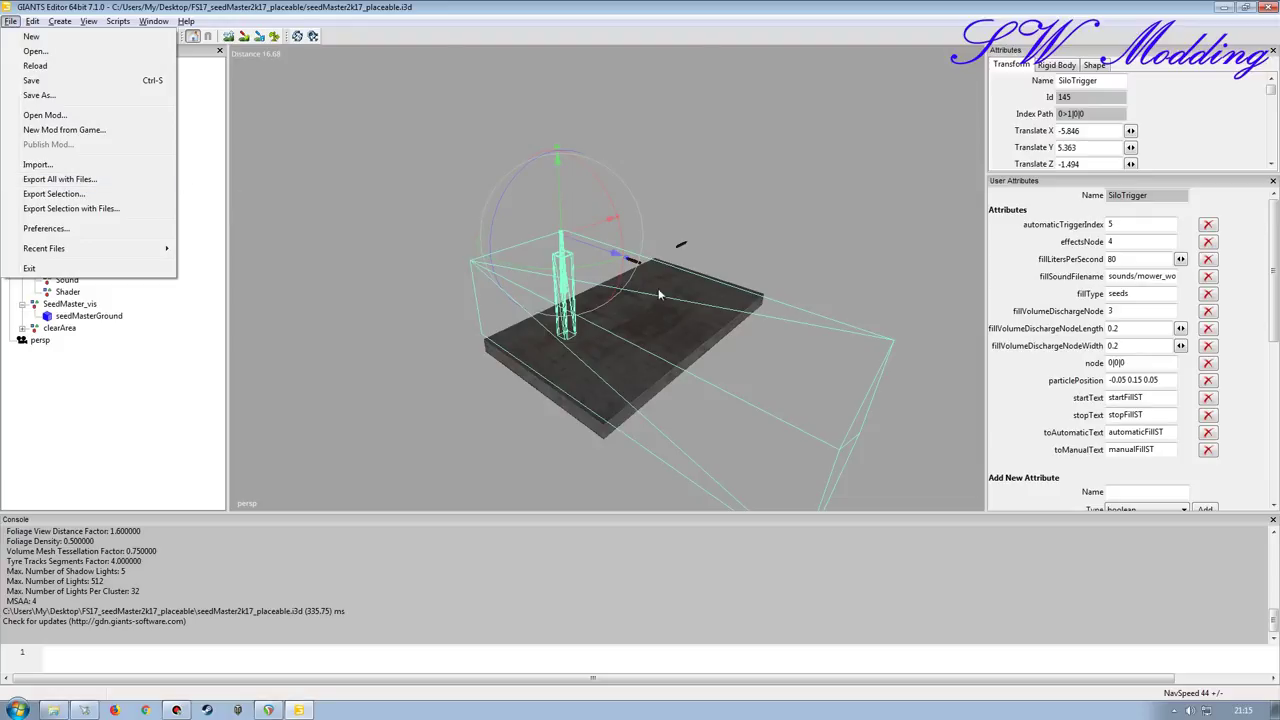
pyautogui.click(73, 180)
pyautogui.click(77, 89)
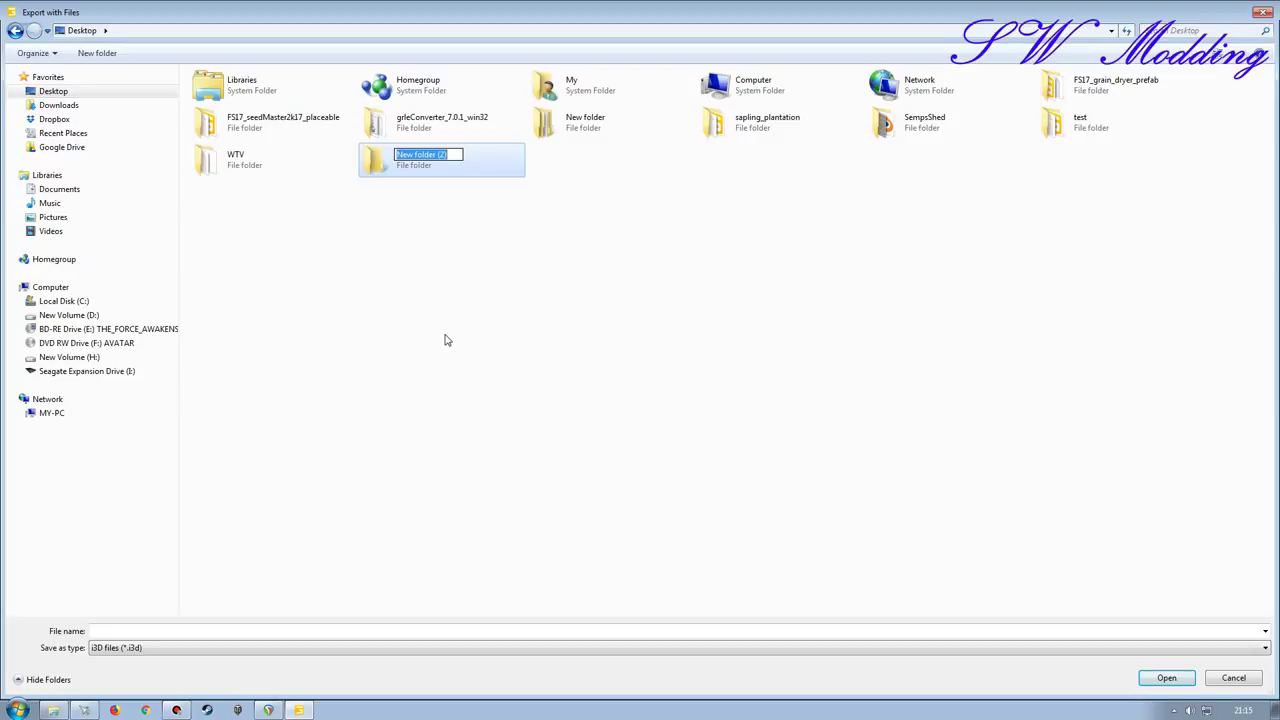
pyautogui.write('grain_drier')
pyautogui.doubleClick(440, 155)
pyautogui.hotkey('ctrl', 'c')
pyautogui.press('Return')
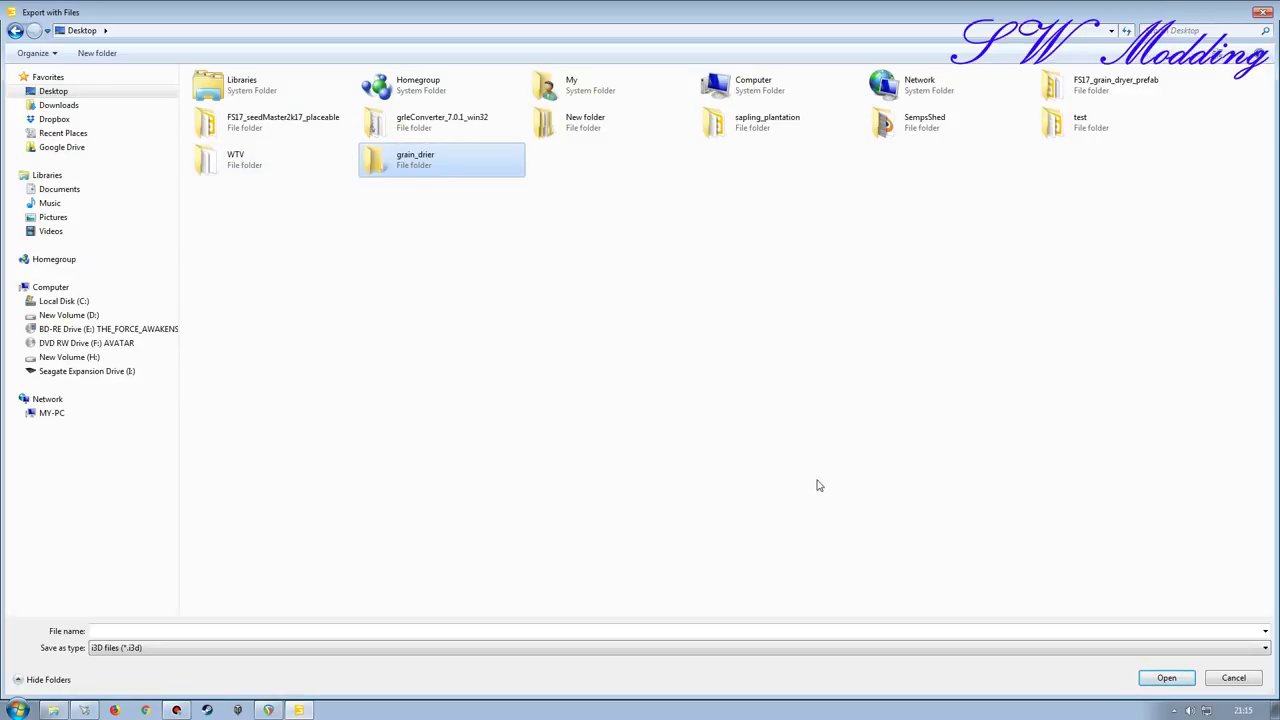
# - Export the scene as grain_drier into the grain_drier folder with the parent directory structure, and close the editor without saving the original file
pyautogui.click(1167, 679)
pyautogui.click(980, 631)
pyautogui.hotkey('ctrl', 'v')
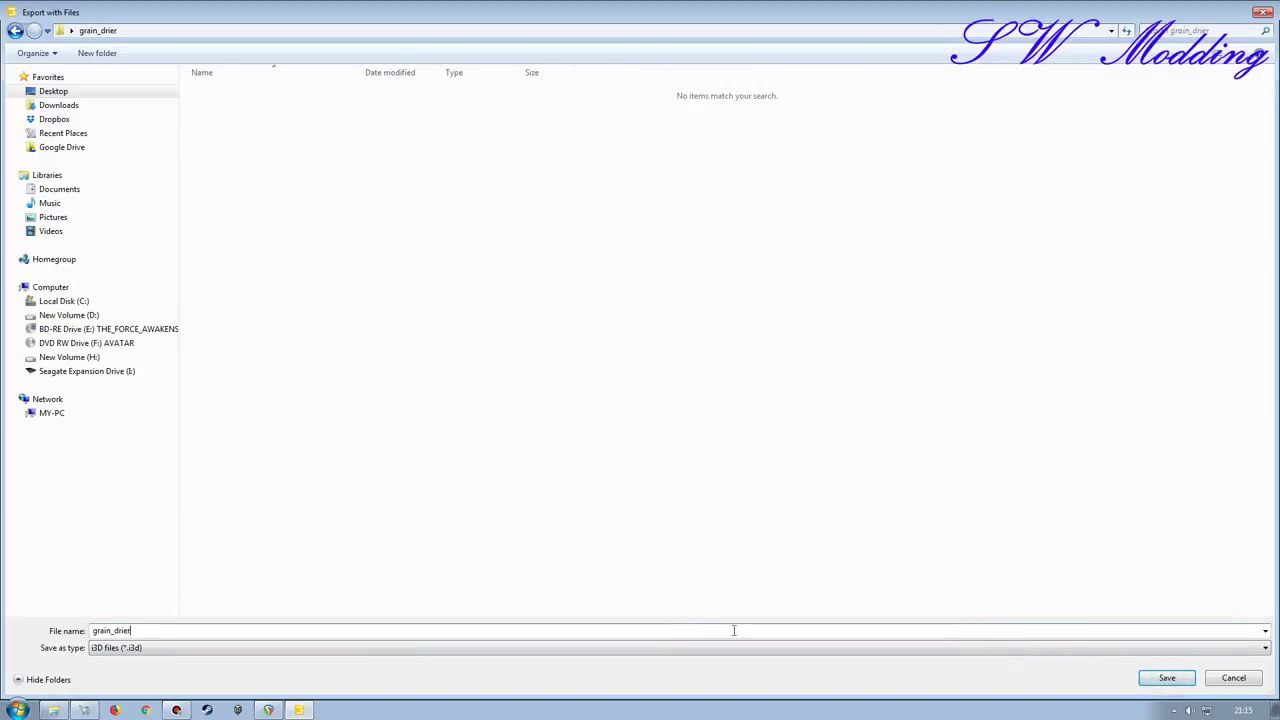
pyautogui.click(1165, 678)
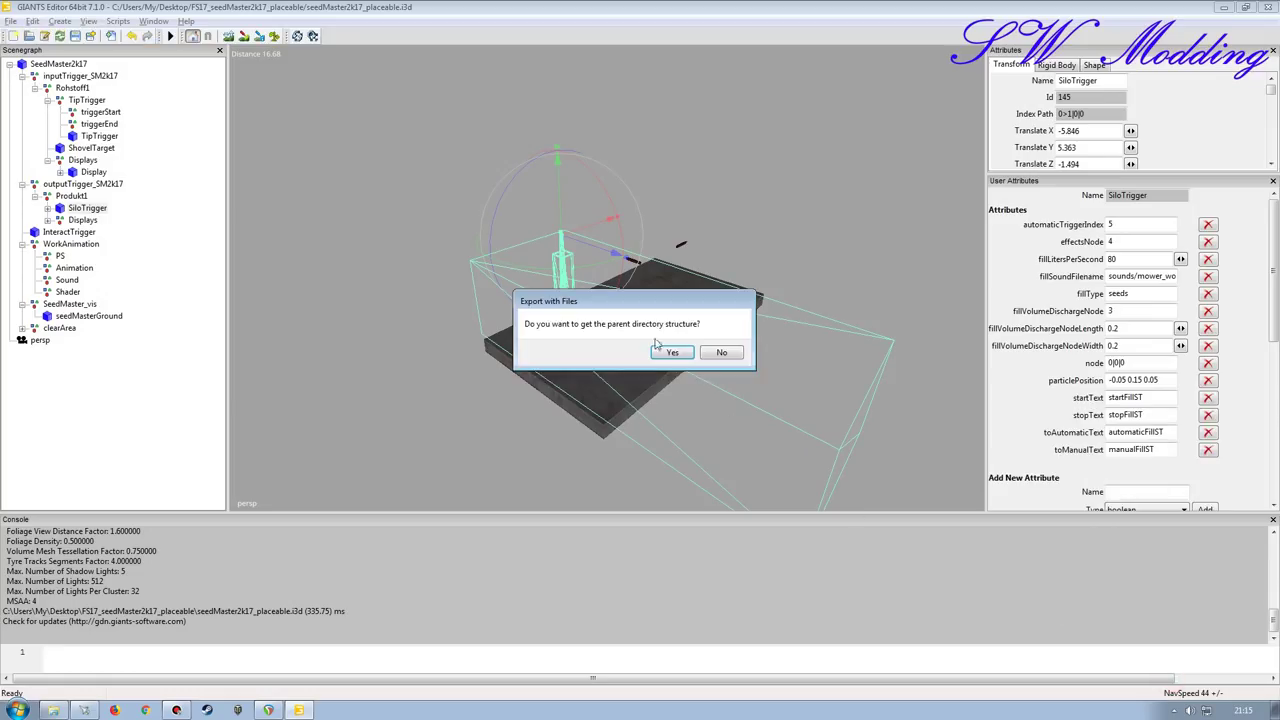
pyautogui.click(674, 354)
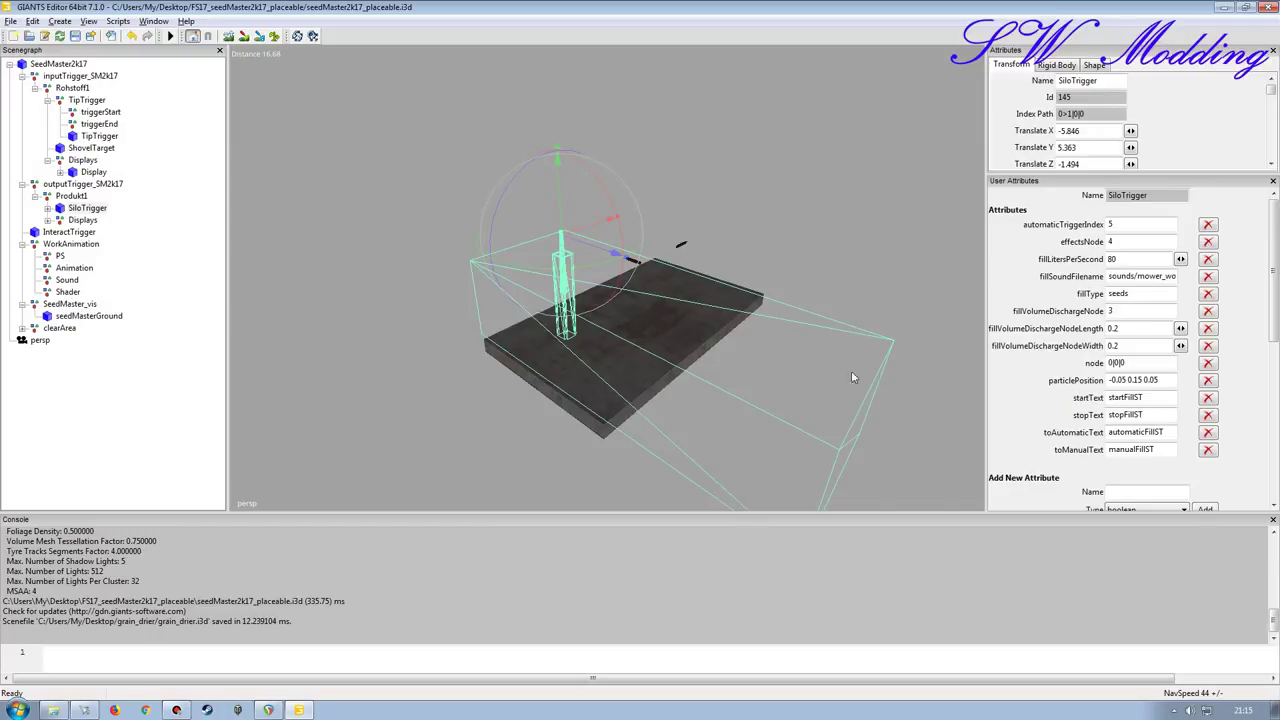
pyautogui.click(1265, 7)
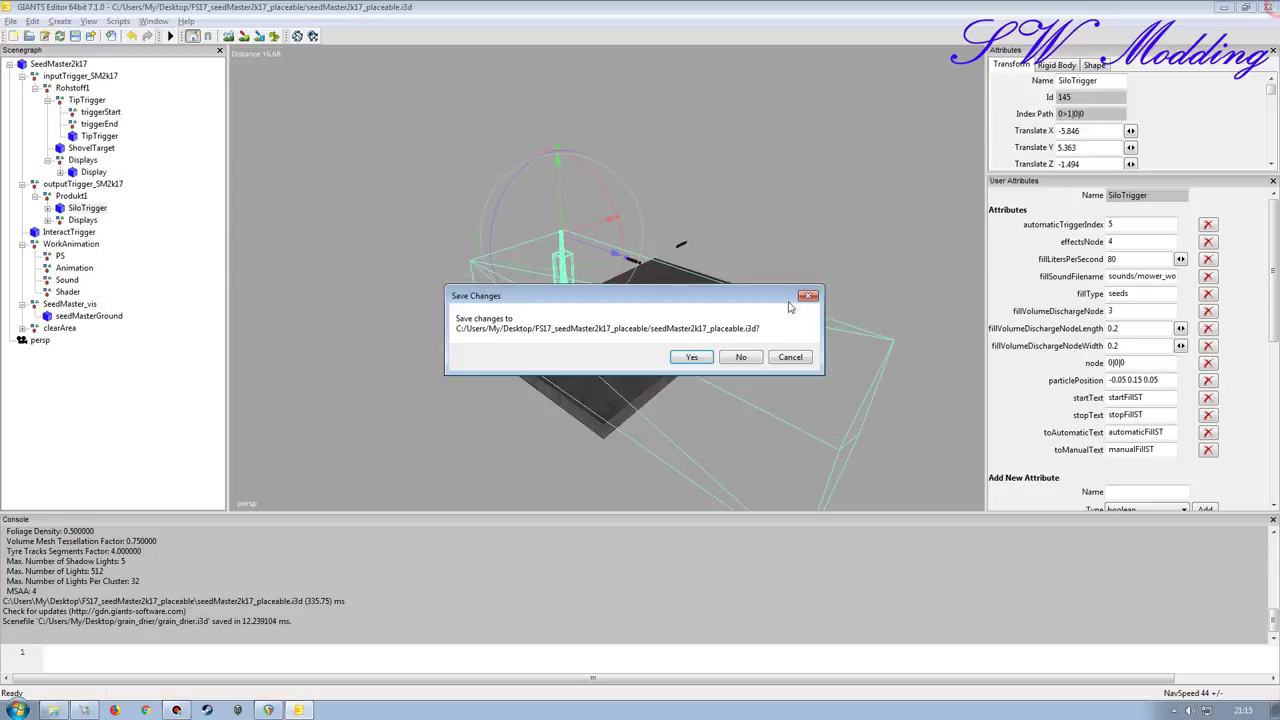
pyautogui.click(741, 358)
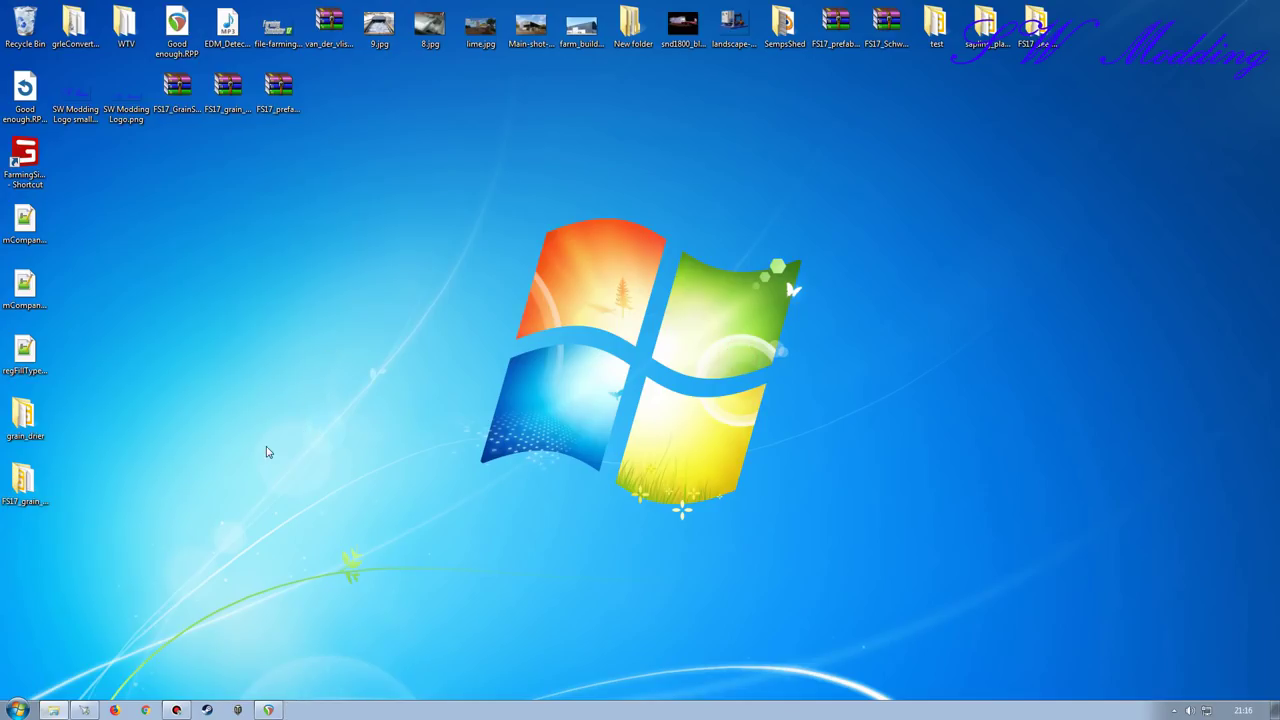
# - Line up the grain dryer prefab folder with the other Desktop items, and move all textures from grain_drier/textures/seedMaster up into textures
pyautogui.moveTo(24, 478); pyautogui.dragTo(335, 95)
pyautogui.doubleClick(24, 414)
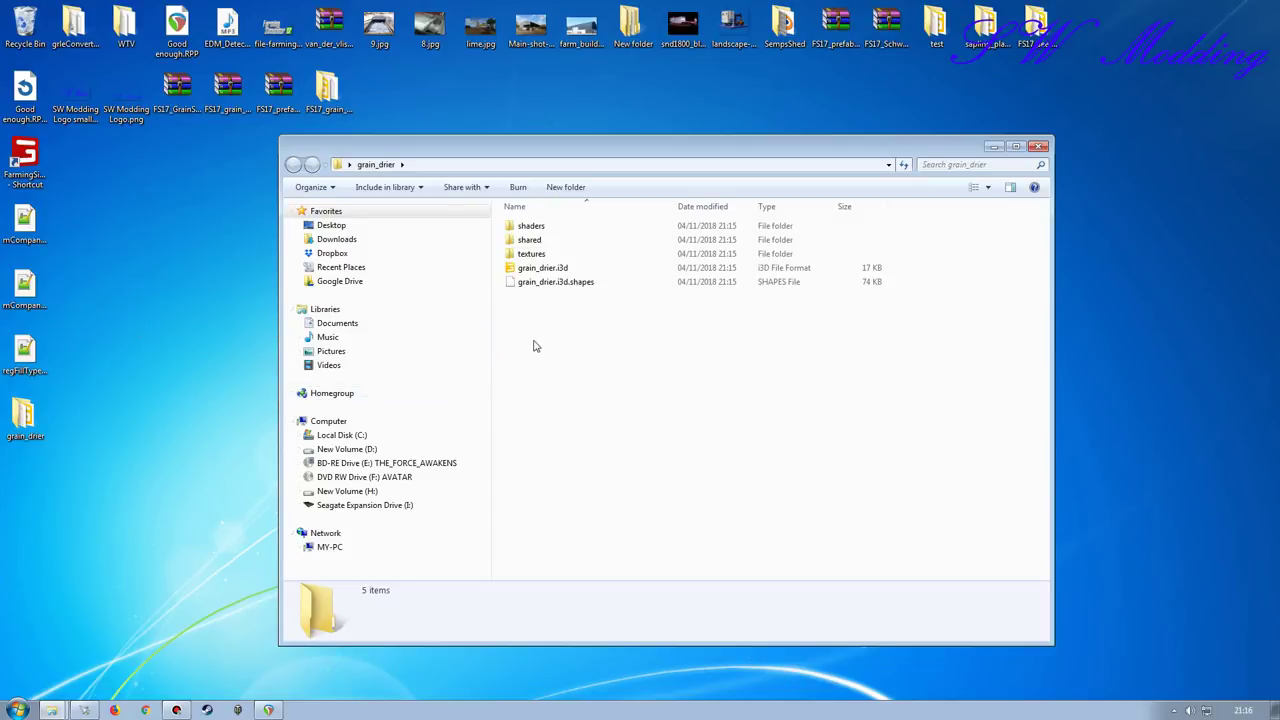
pyautogui.doubleClick(531, 253)
pyautogui.doubleClick(543, 225)
pyautogui.moveTo(920, 338); pyautogui.dragTo(620, 356)
pyautogui.hotkey('ctrl', 'x')
pyautogui.press('BackSpace')
pyautogui.click(569, 356)
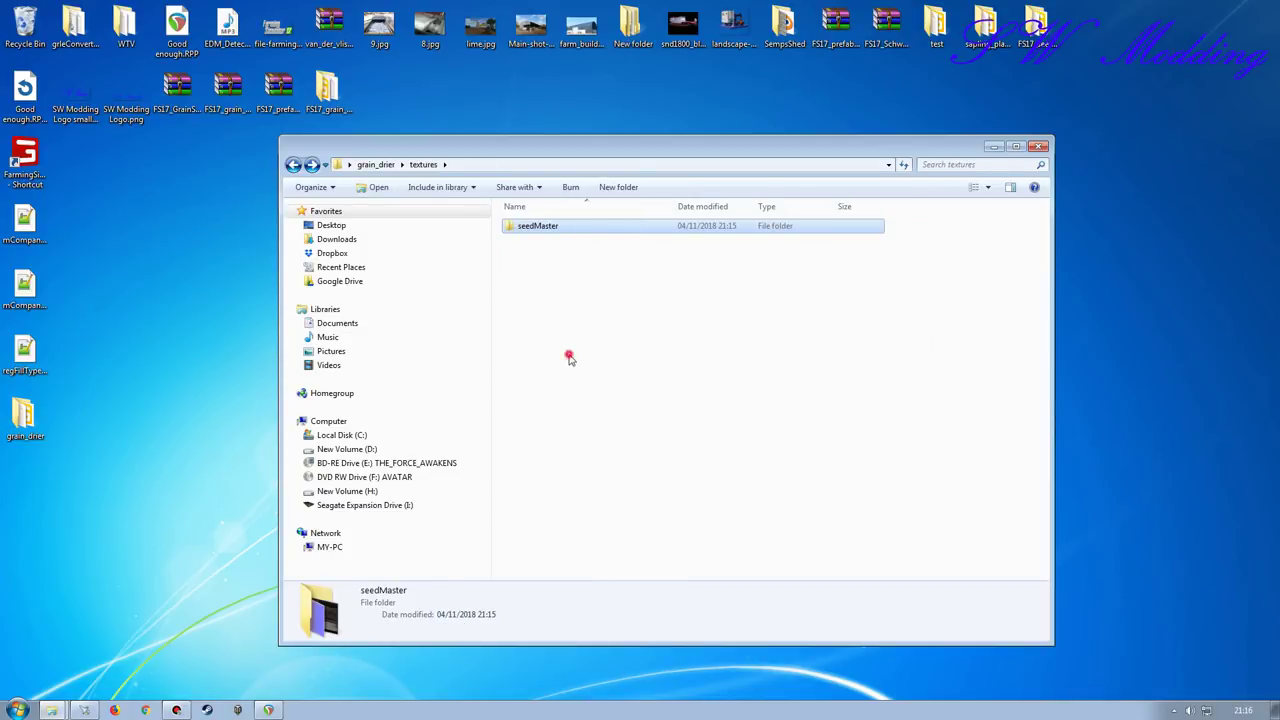
pyautogui.click(568, 357)
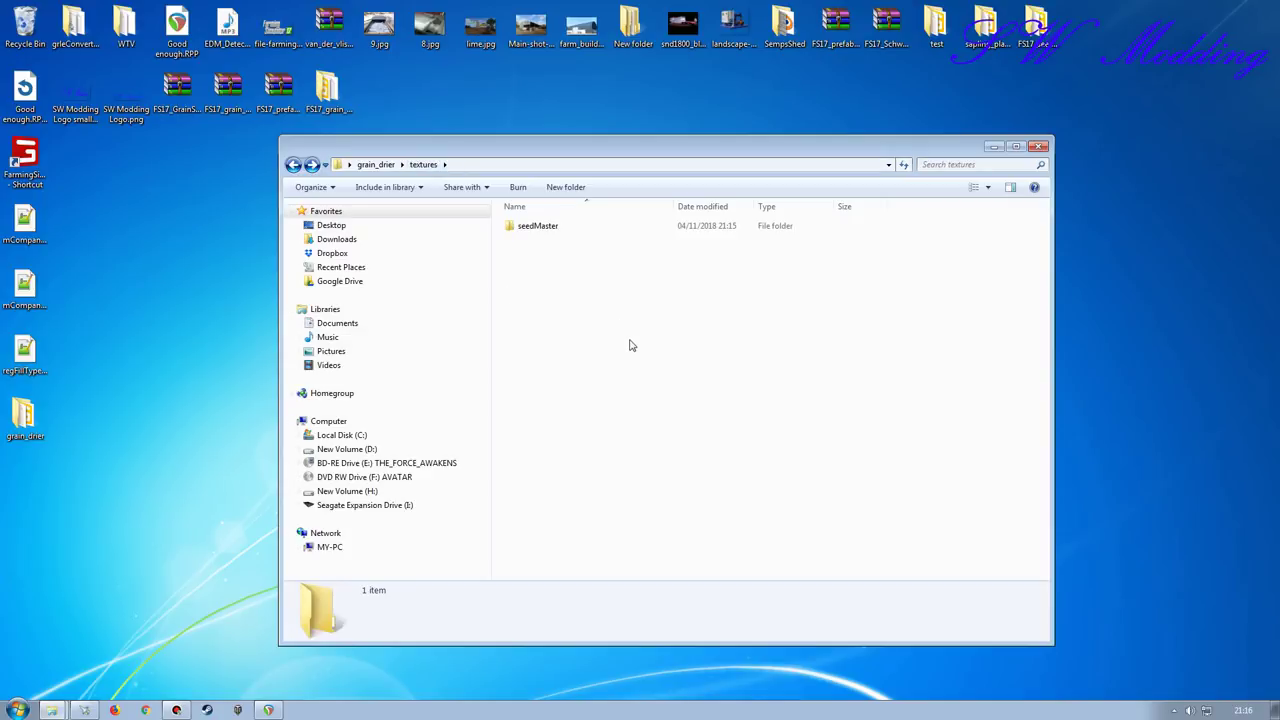
pyautogui.hotkey('ctrl', 'v')
pyautogui.click(580, 375)
# - Delete the emptied seedMaster folder from textures and return to the grain_drier folder
pyautogui.click(545, 224)
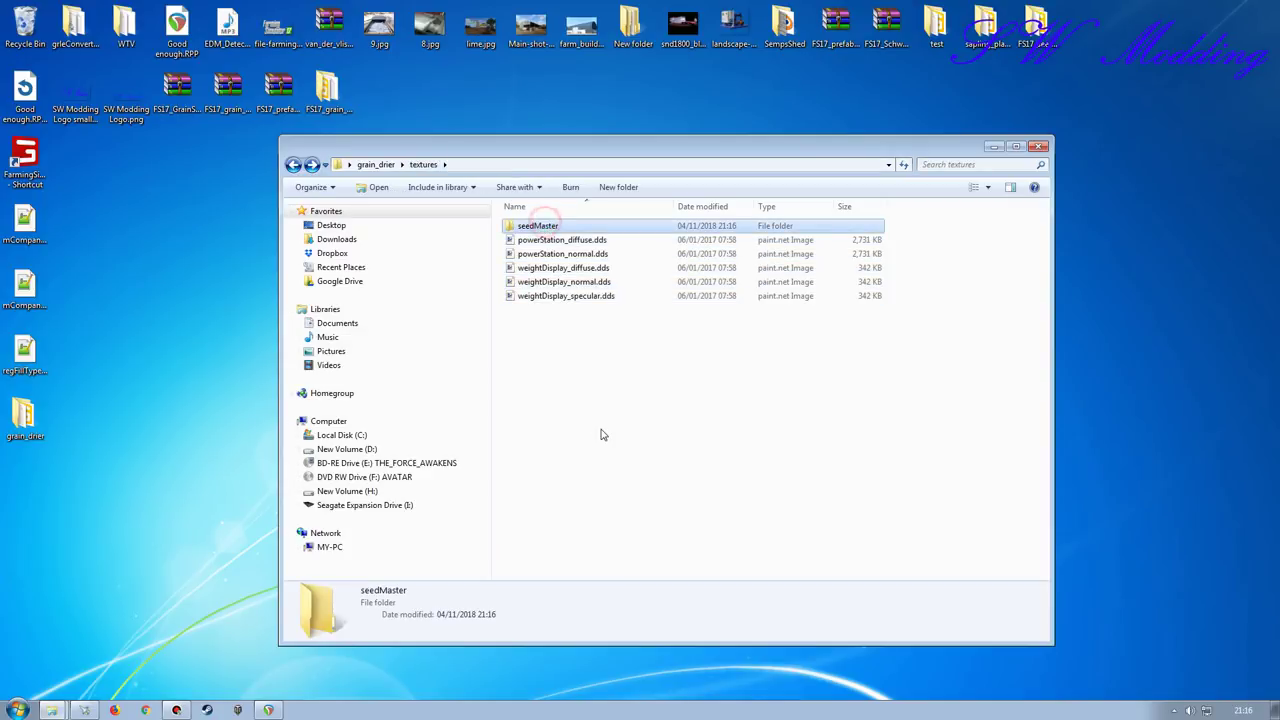
pyautogui.press('Delete')
pyautogui.click(688, 410)
pyautogui.press('BackSpace')
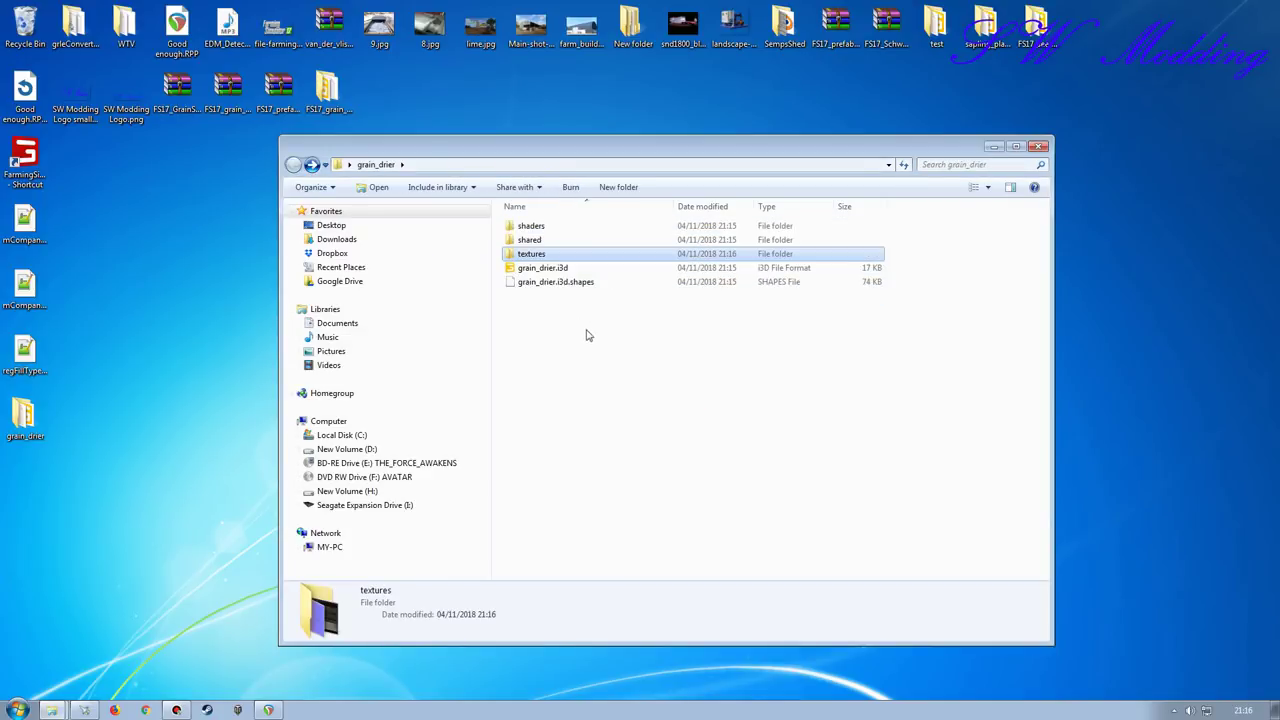
# - Edit grain_drier.i3d in Notepad++, removing seedMaster/ from the five powerStation and weightDisplay texture paths, and save and close the file
pyautogui.click(527, 270)
pyautogui.rightClick(527, 270)
pyautogui.click(572, 321)
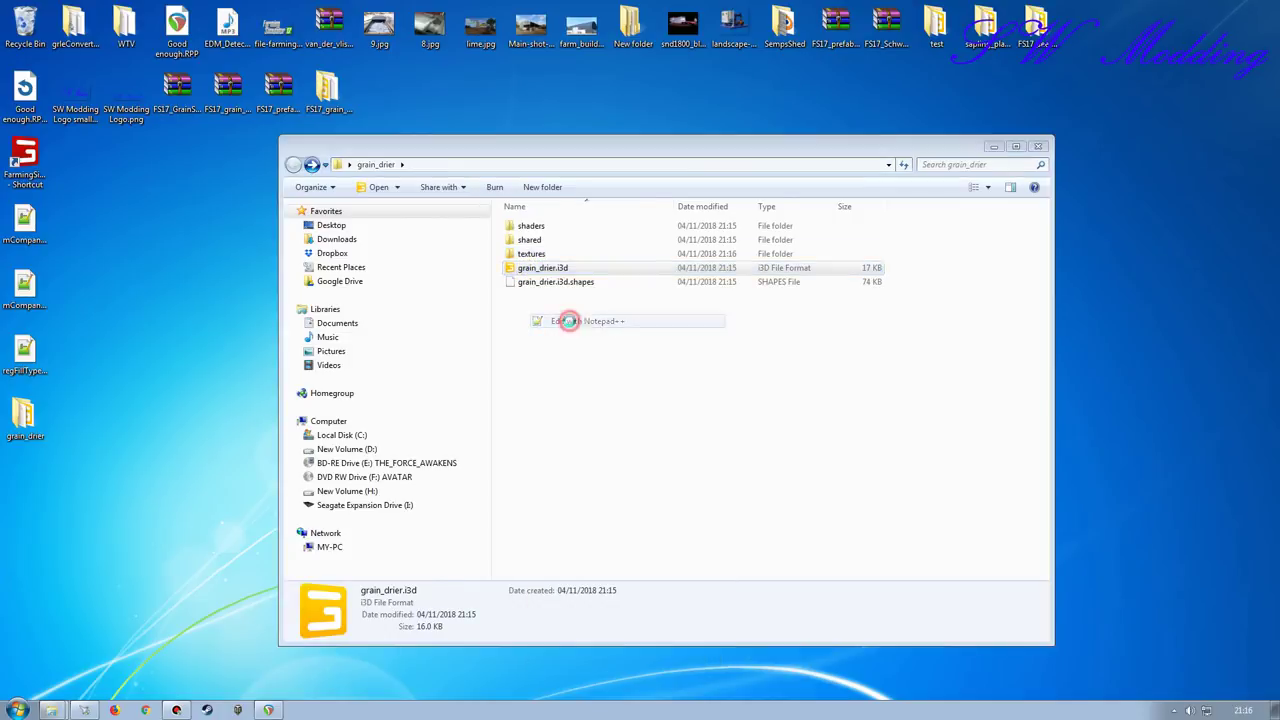
pyautogui.moveTo(317, 189); pyautogui.dragTo(260, 189)
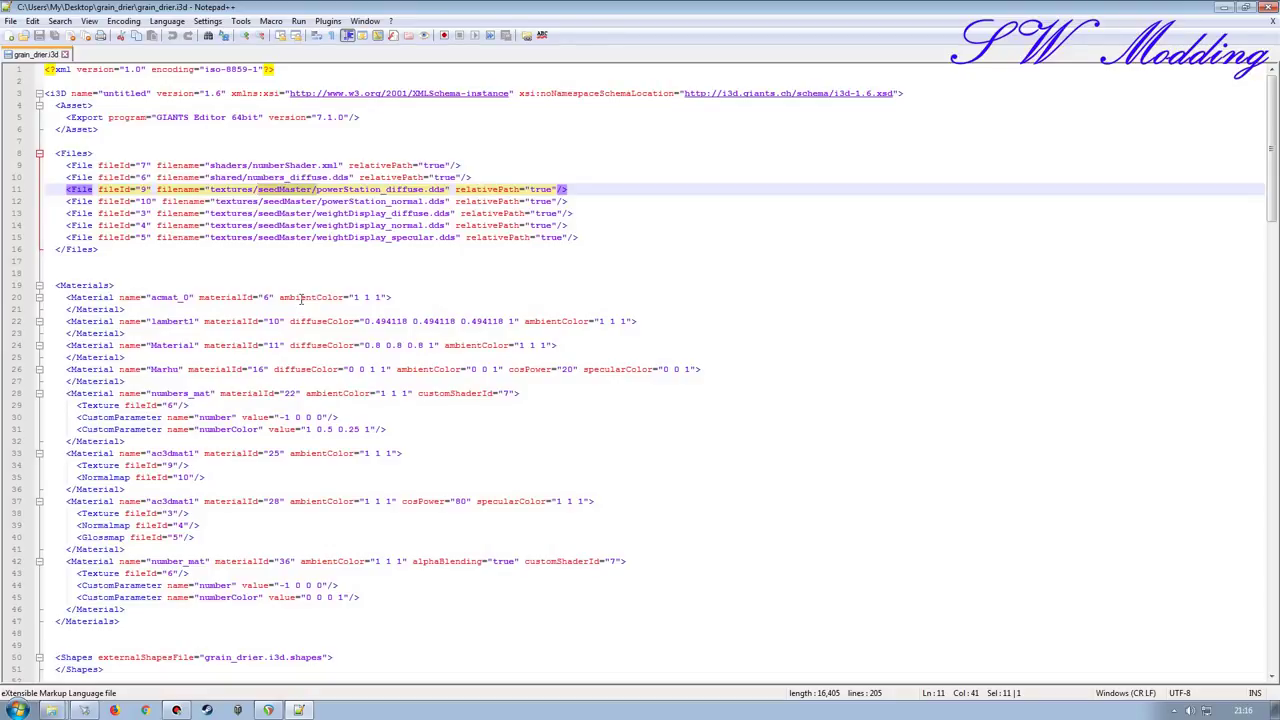
pyautogui.press('Delete')
pyautogui.moveTo(321, 201); pyautogui.dragTo(258, 237)
pyautogui.press('Delete')
pyautogui.press('Delete')
pyautogui.press('Delete')
pyautogui.press('Delete')
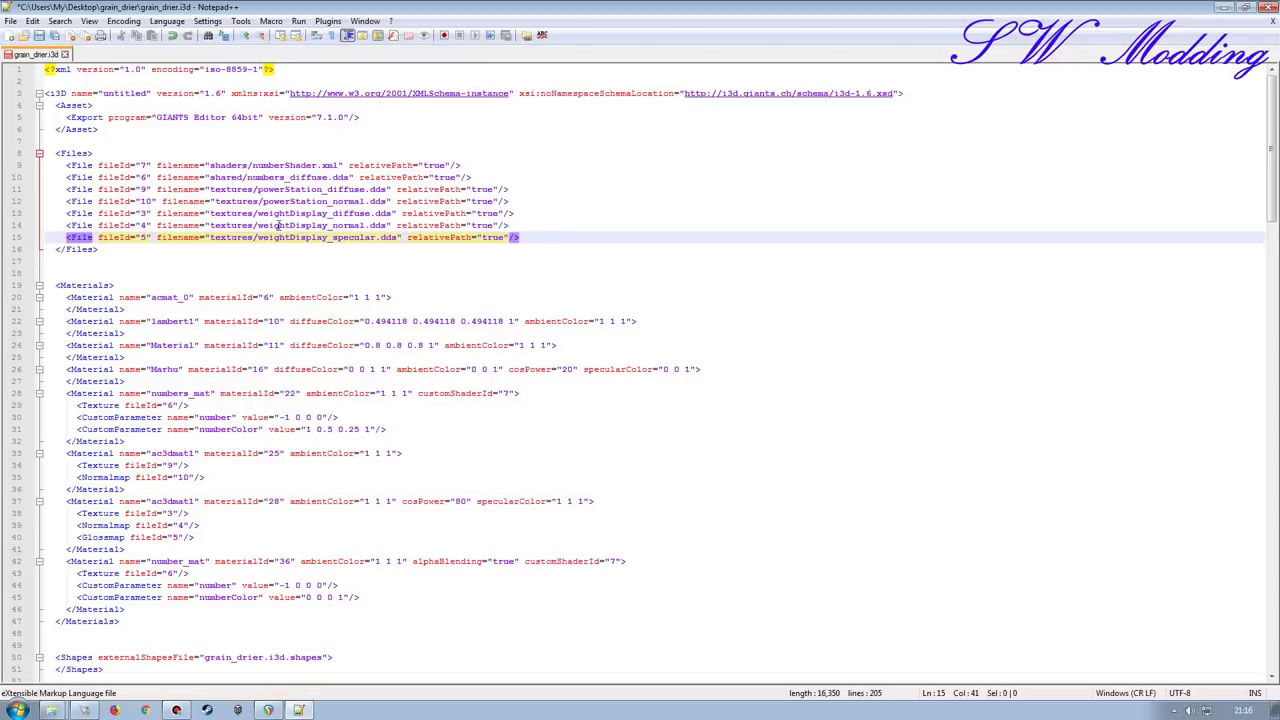
pyautogui.click(39, 36)
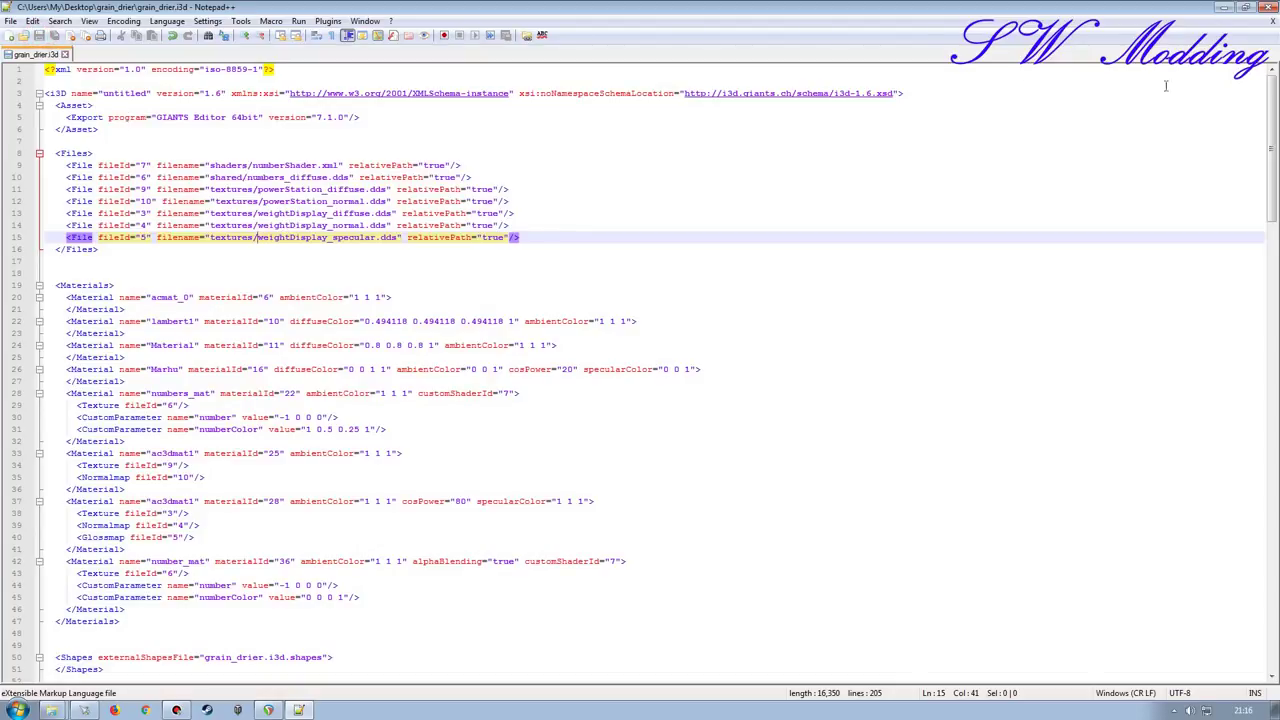
pyautogui.click(1268, 10)
# - Open grain_drier.i3d in GIANTS Editor to check that its textures load, and close the editor and the folder
pyautogui.doubleClick(572, 269)
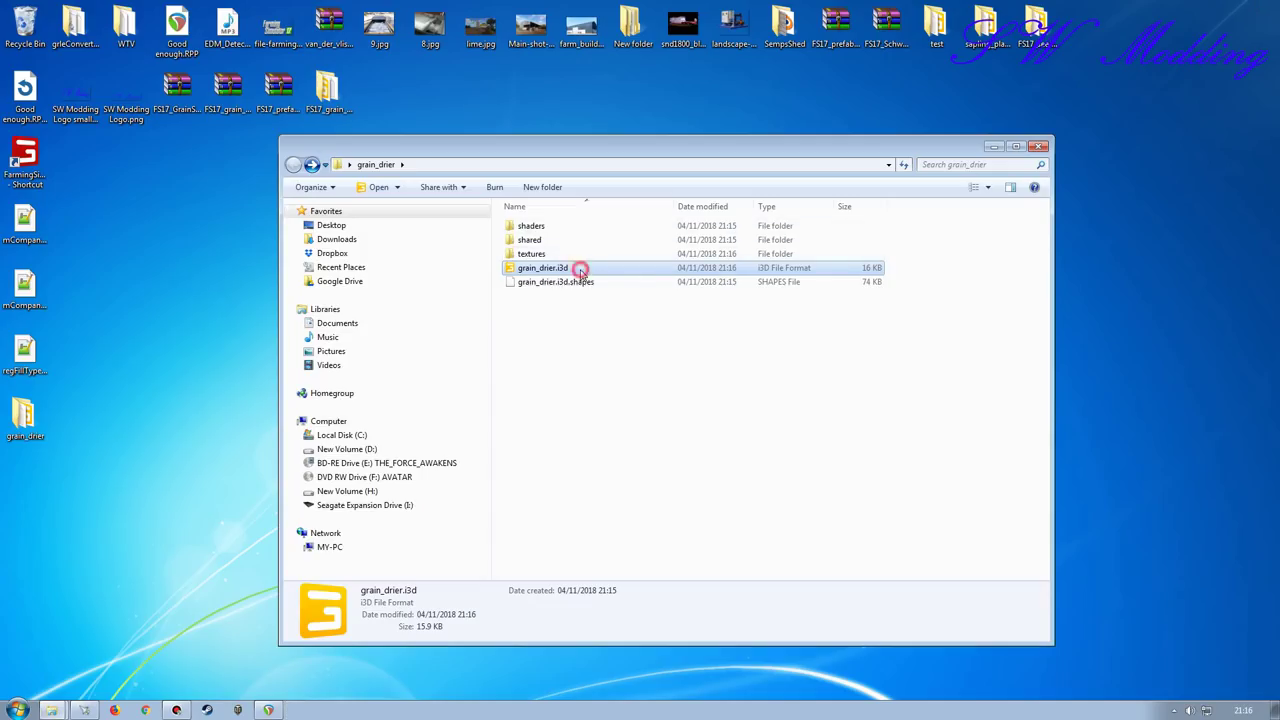
pyautogui.click(652, 434)
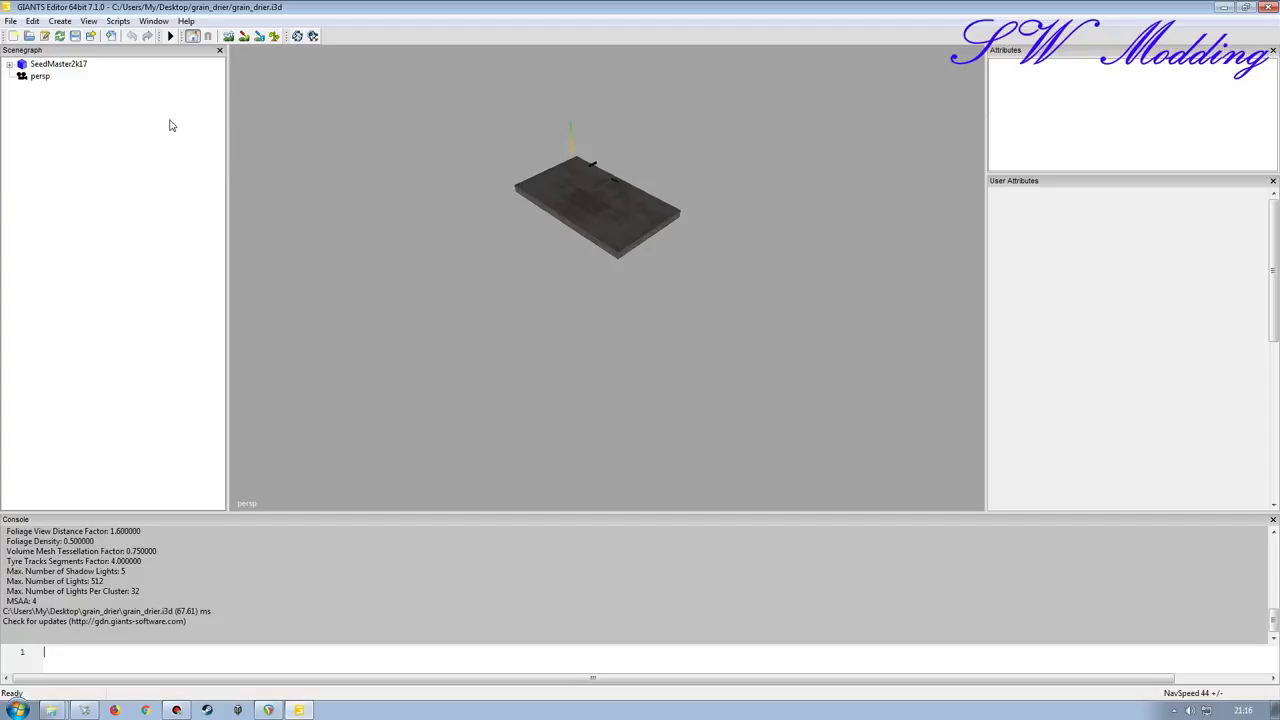
pyautogui.click(1266, 7)
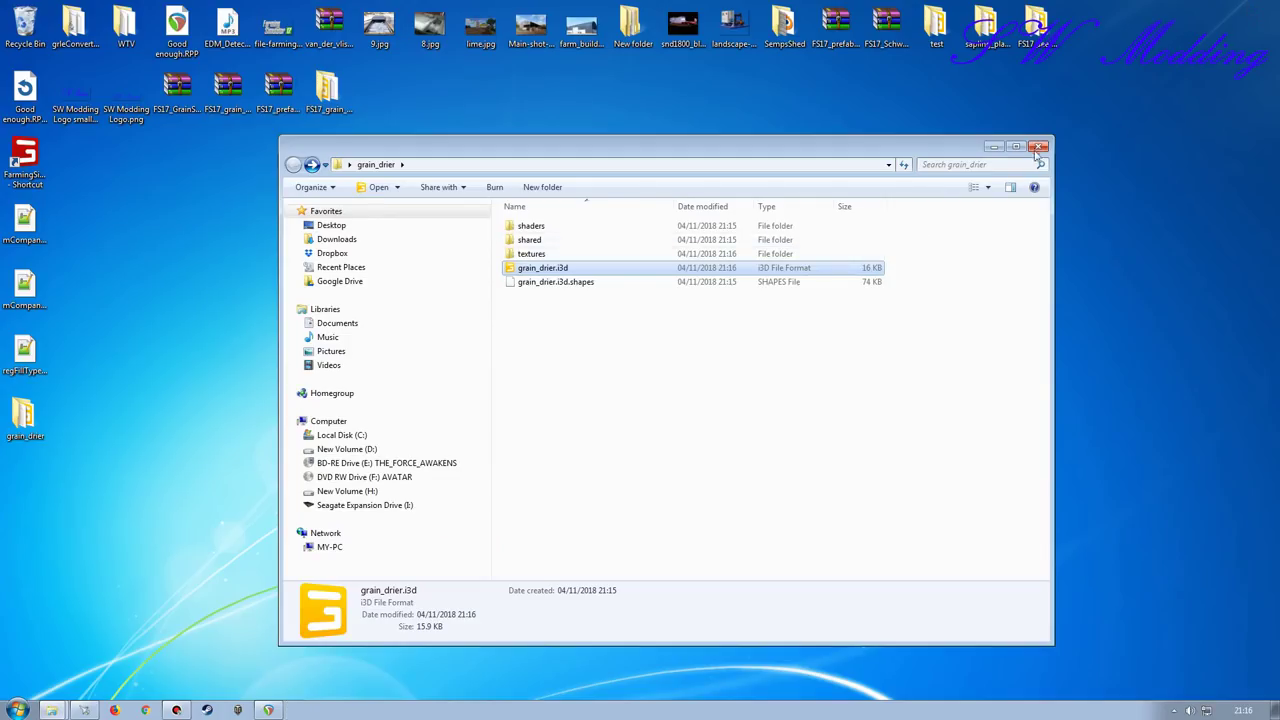
pyautogui.click(1038, 148)
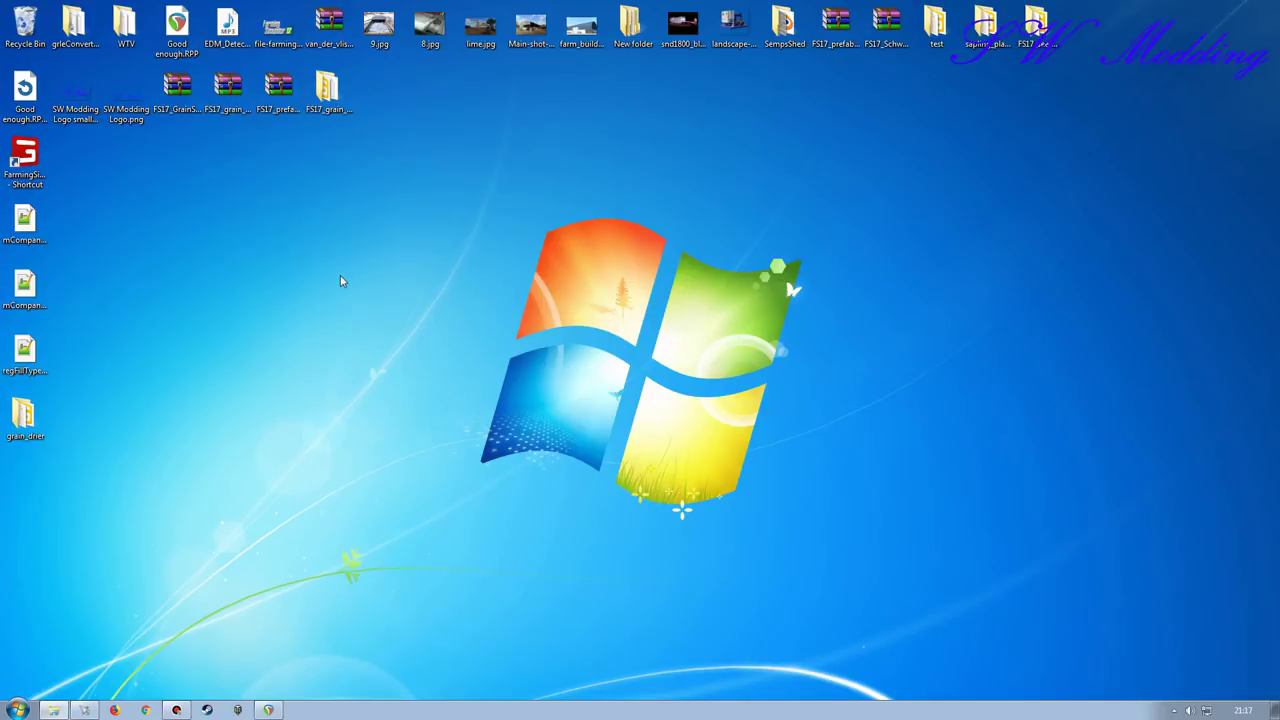
# - Open grain_dryer.i3d from the Desktop folder FS17_grain_dryer_prefab in GIANTS Editor
pyautogui.doubleClick(327, 90)
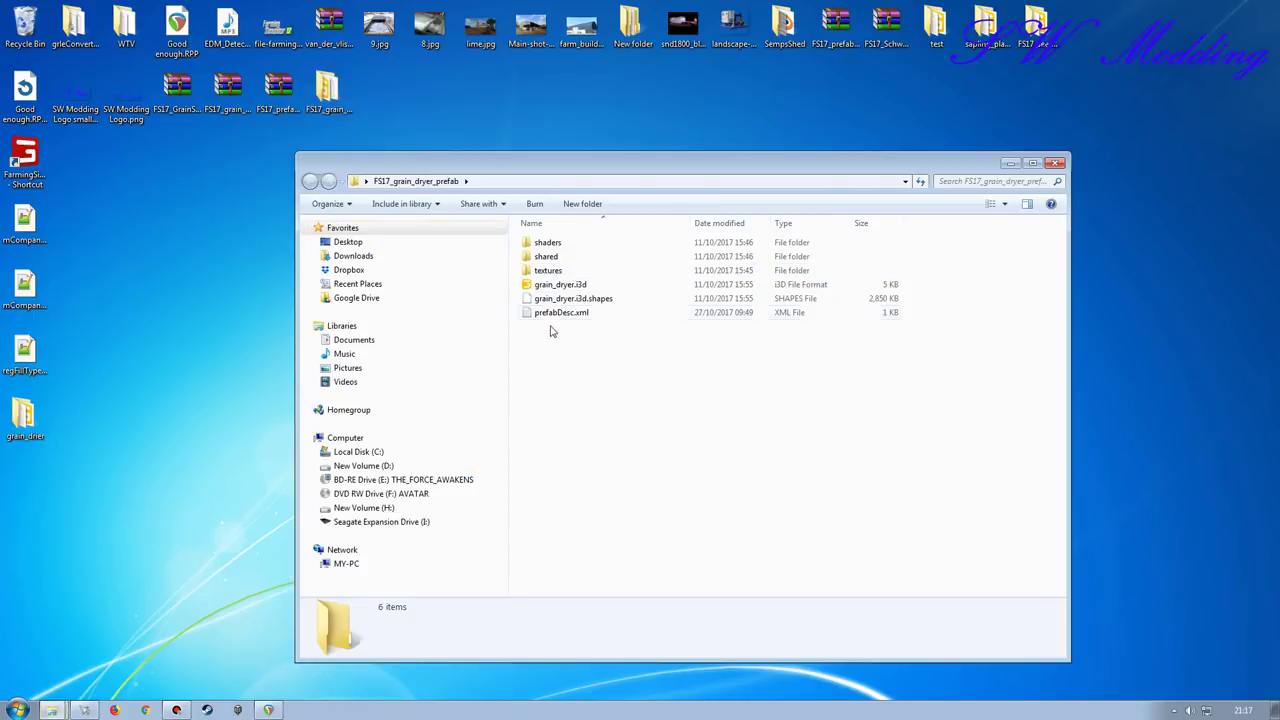
pyautogui.moveTo(575, 174); pyautogui.dragTo(645, 116)
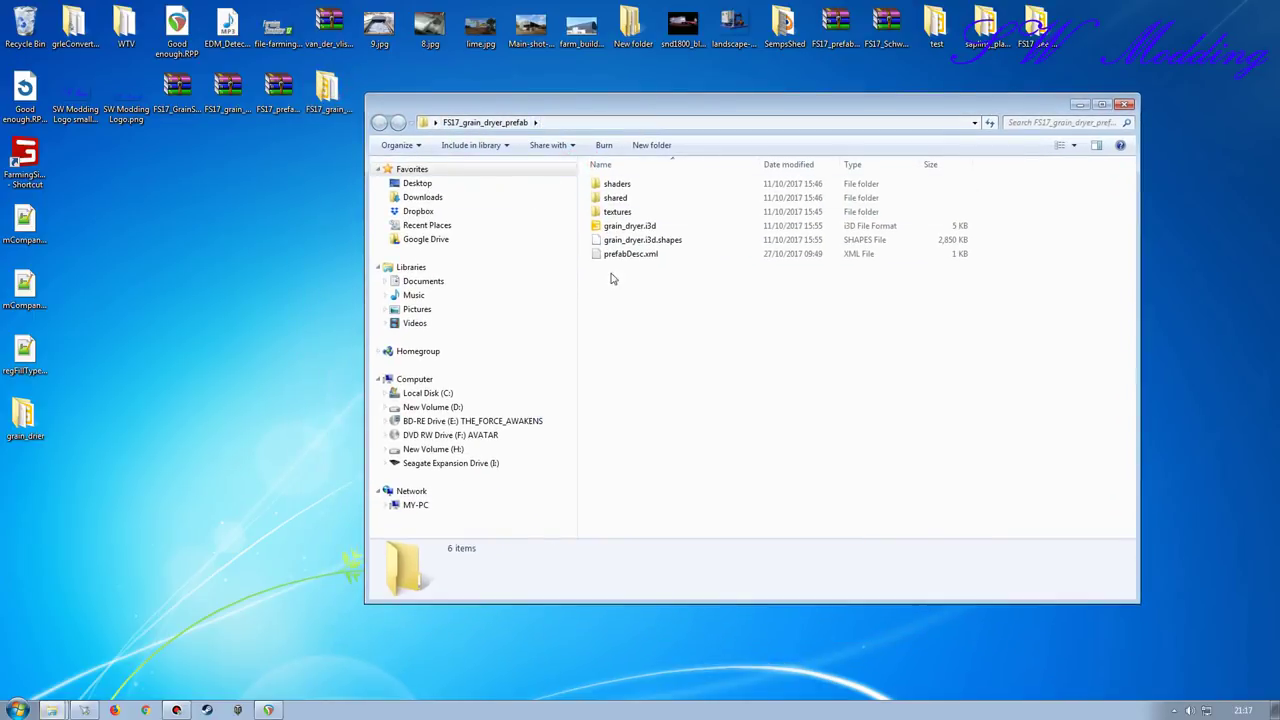
pyautogui.click(620, 226)
pyautogui.click(645, 436)
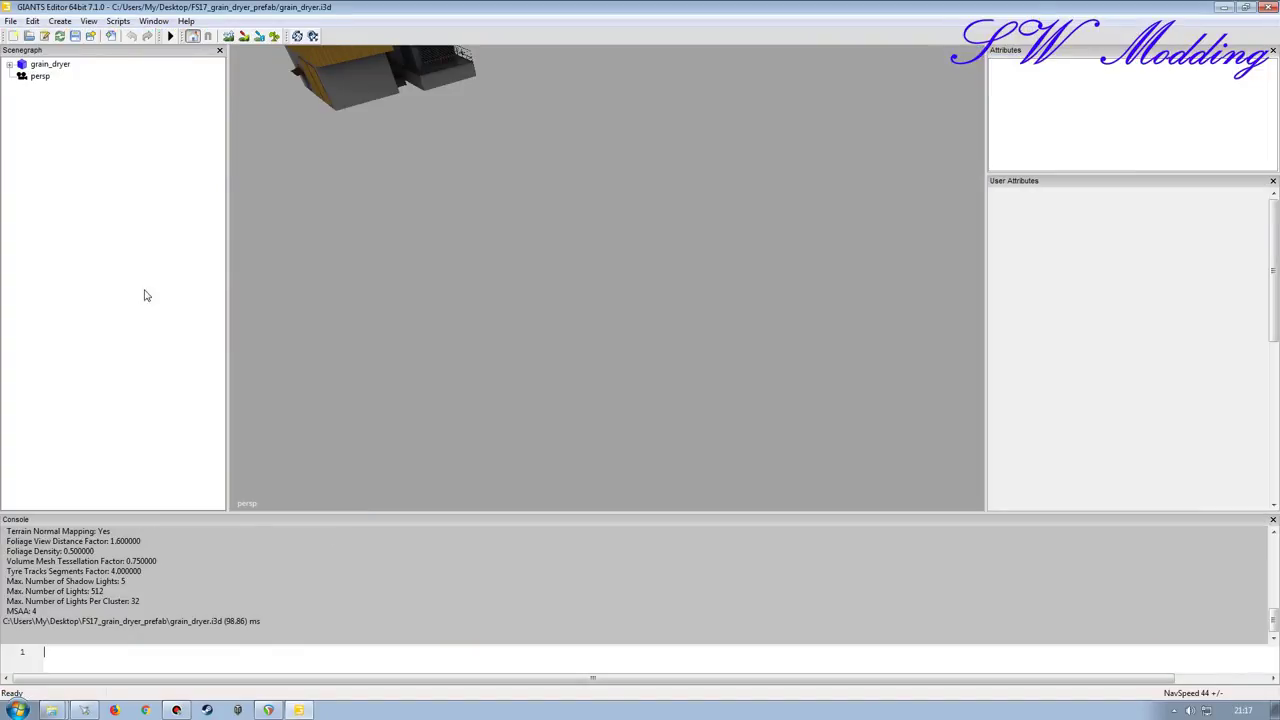
# - Bring the whole grain dryer building into view and expand grain_dryer in the scene hierarchy
pyautogui.keyDown('alt'); pyautogui.moveTo(349, 363); pyautogui.dragTo(323, 363); pyautogui.keyUp('alt')
pyautogui.keyDown('alt'); pyautogui.moveTo(320, 326); pyautogui.dragTo(371, 331, button='right'); pyautogui.keyUp('alt')
pyautogui.keyDown('alt'); pyautogui.moveTo(371, 331); pyautogui.dragTo(440, 352); pyautogui.keyUp('alt')
pyautogui.keyDown('alt'); pyautogui.moveTo(383, 340); pyautogui.dragTo(406, 300, button='right'); pyautogui.keyUp('alt')
pyautogui.keyDown('alt'); pyautogui.moveTo(406, 300); pyautogui.dragTo(405, 295); pyautogui.keyUp('alt')
pyautogui.keyDown('alt'); pyautogui.moveTo(405, 295); pyautogui.dragTo(277, 246, button='right'); pyautogui.keyUp('alt')
pyautogui.click(9, 64)
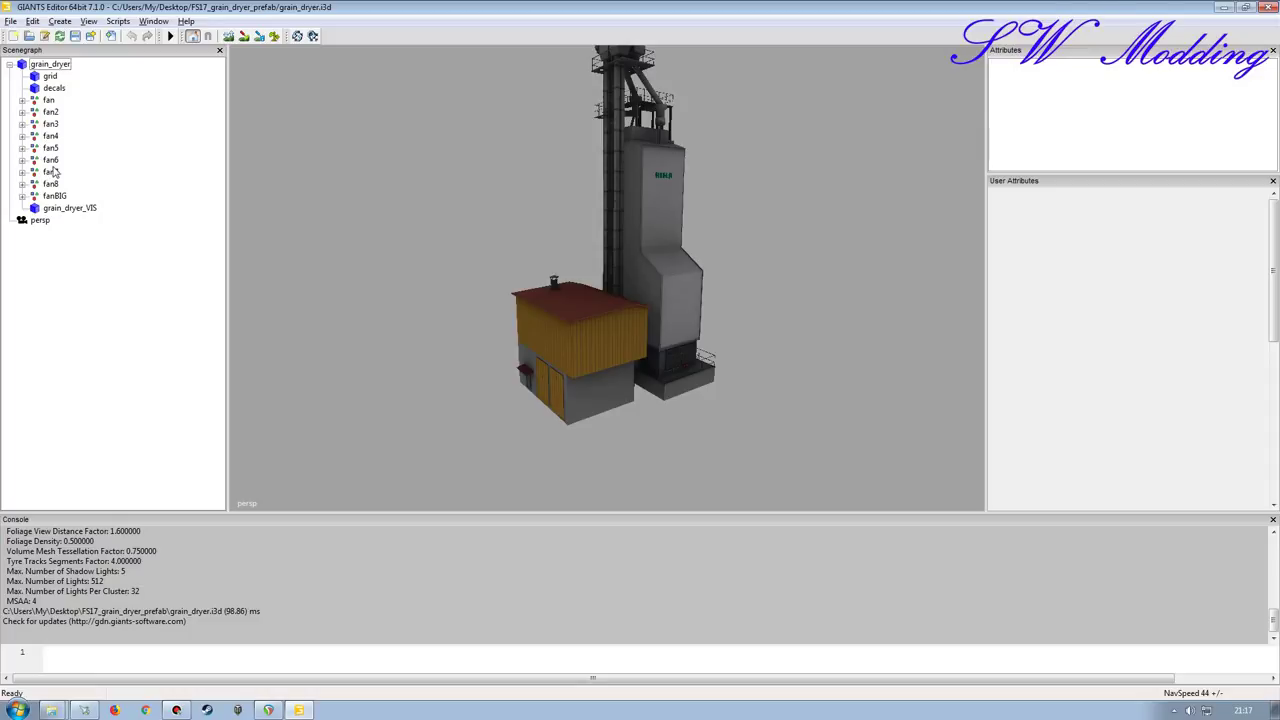
# - Examine the column of fans on the tower up close, and identify the fan and grain_dryer_VIS objects
pyautogui.keyDown('alt'); pyautogui.moveTo(602, 333); pyautogui.dragTo(677, 334); pyautogui.keyUp('alt')
pyautogui.keyDown('alt'); pyautogui.moveTo(677, 334); pyautogui.dragTo(689, 240, button='right'); pyautogui.keyUp('alt')
pyautogui.keyDown('alt'); pyautogui.moveTo(677, 229); pyautogui.dragTo(529, 194); pyautogui.keyUp('alt')
pyautogui.keyDown('alt'); pyautogui.moveTo(479, 257); pyautogui.dragTo(529, 292); pyautogui.keyUp('alt')
pyautogui.moveTo(530, 297)
pyautogui.mouseDown(button='right')
pyautogui.moveTo(580, 277)
pyautogui.moveTo(587, 240)
pyautogui.moveTo(519, 207)
pyautogui.moveTo(490, 224)
pyautogui.moveTo(313, 241)
pyautogui.mouseUp(button='right')
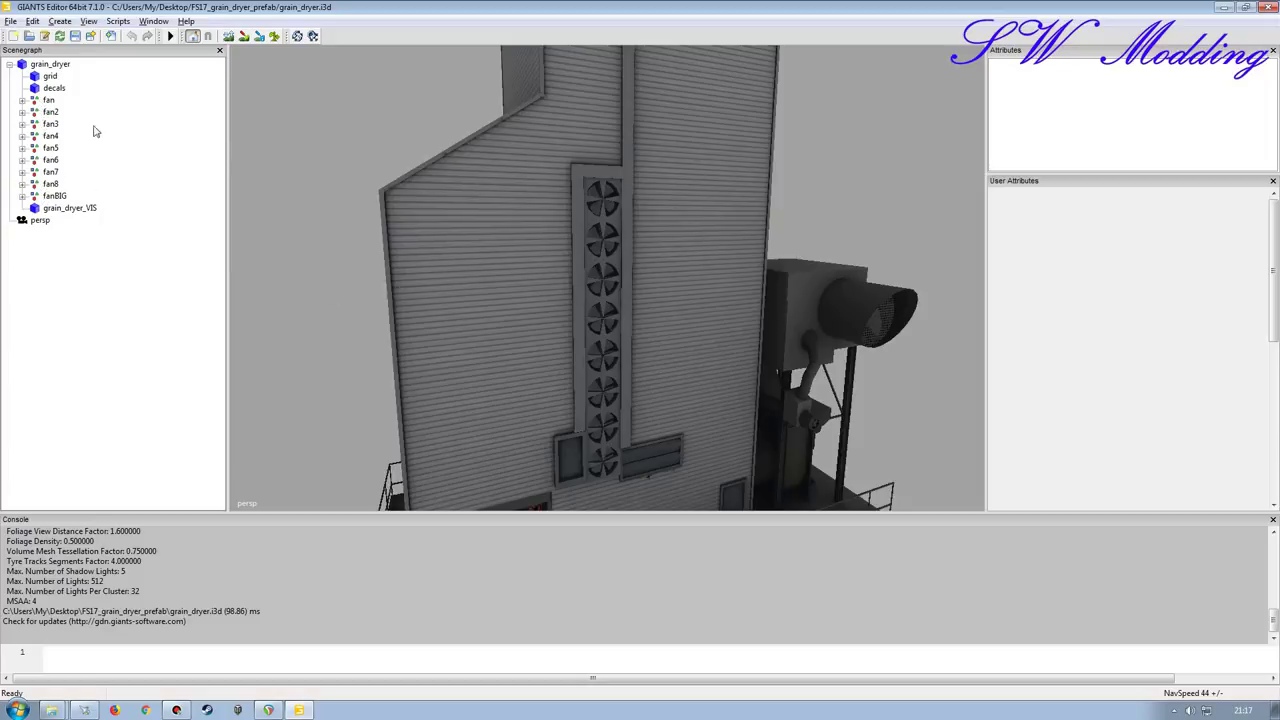
pyautogui.click(48, 100)
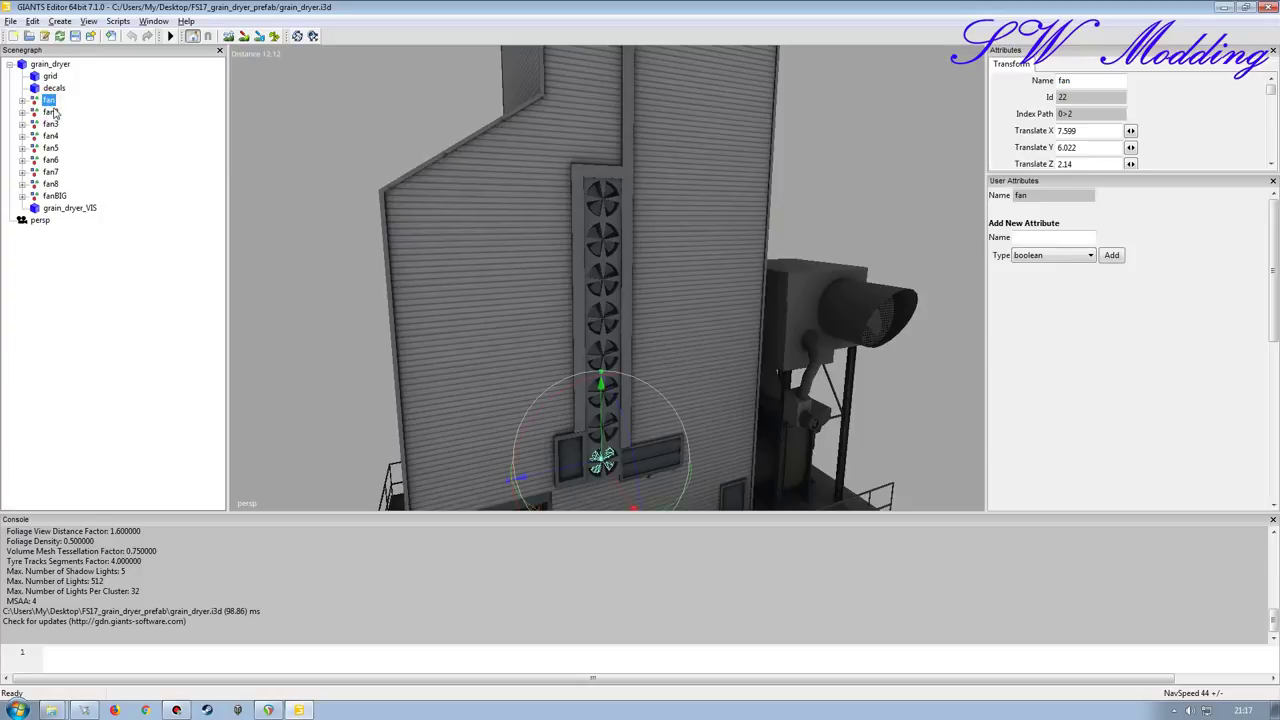
pyautogui.click(69, 208)
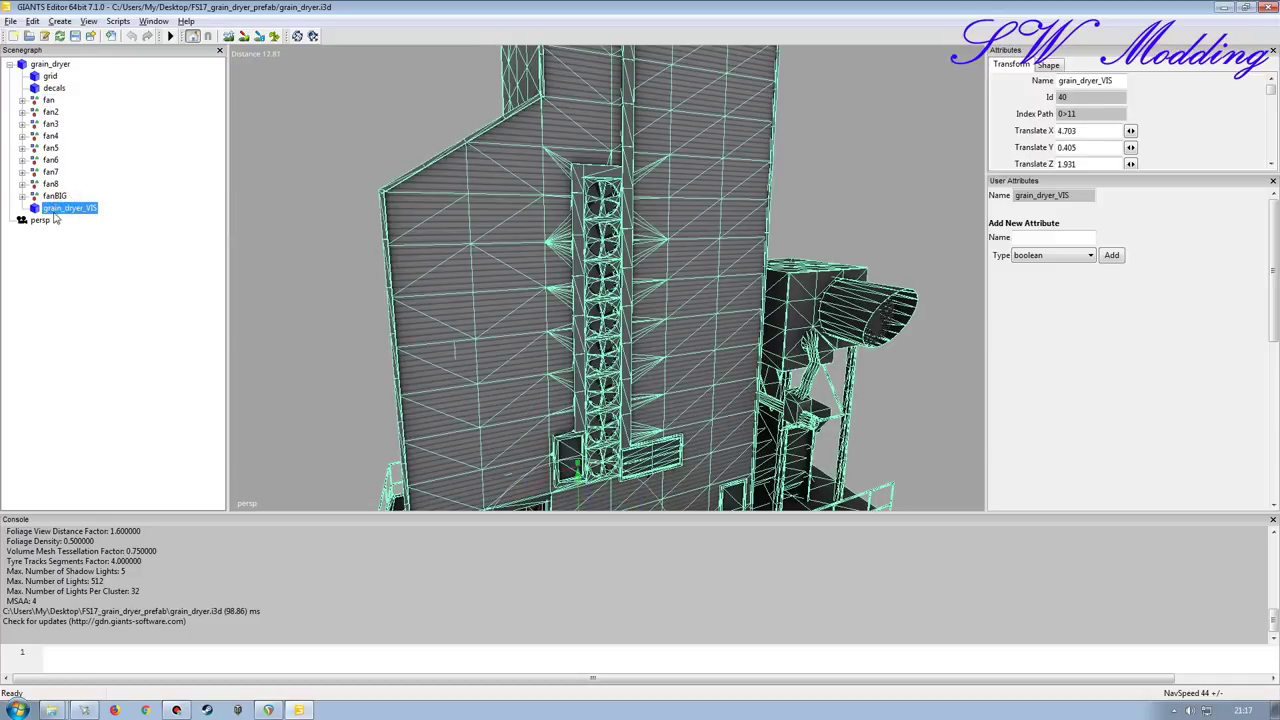
# - Inspect the parent grain_dryer object around the whole building and enlarge the attribute area to show its full transform settings
pyautogui.click(53, 63)
pyautogui.keyDown('alt'); pyautogui.moveTo(491, 206); pyautogui.dragTo(457, 234); pyautogui.keyUp('alt')
pyautogui.scroll(-6, 457, 234)
pyautogui.keyDown('alt'); pyautogui.moveTo(454, 224); pyautogui.dragTo(429, 216, button='right'); pyautogui.keyUp('alt')
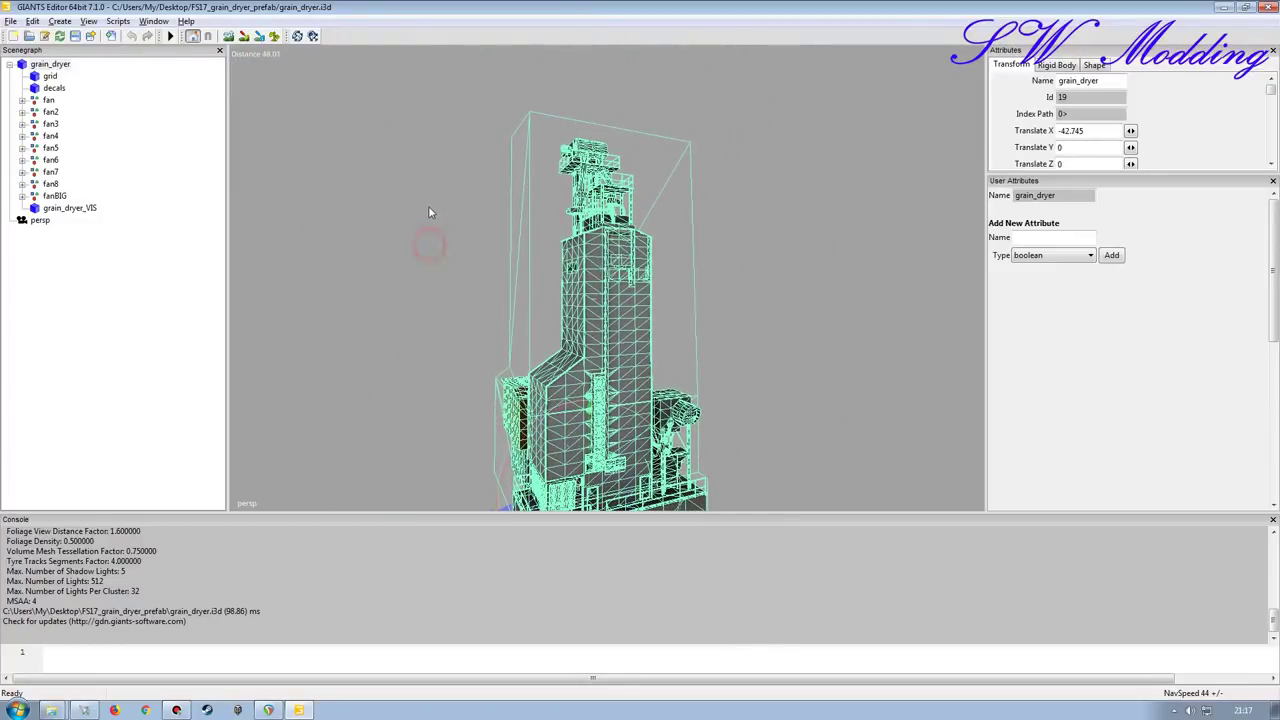
pyautogui.keyDown('alt'); pyautogui.moveTo(526, 268); pyautogui.dragTo(531, 277); pyautogui.keyUp('alt')
pyautogui.keyDown('alt'); pyautogui.moveTo(531, 277); pyautogui.dragTo(420, 195, button='middle'); pyautogui.keyUp('alt')
pyautogui.scroll(-2, 420, 195)
pyautogui.keyDown('alt'); pyautogui.moveTo(430, 240); pyautogui.dragTo(518, 322, button='middle'); pyautogui.keyUp('alt')
pyautogui.keyDown('alt'); pyautogui.moveTo(559, 301); pyautogui.dragTo(529, 337); pyautogui.keyUp('alt')
pyautogui.keyDown('alt'); pyautogui.moveTo(529, 337); pyautogui.dragTo(534, 263, button='right'); pyautogui.keyUp('alt')
pyautogui.keyDown('alt'); pyautogui.moveTo(534, 263); pyautogui.dragTo(596, 256); pyautogui.keyUp('alt')
pyautogui.moveTo(597, 257); pyautogui.dragTo(659, 257, button='right')
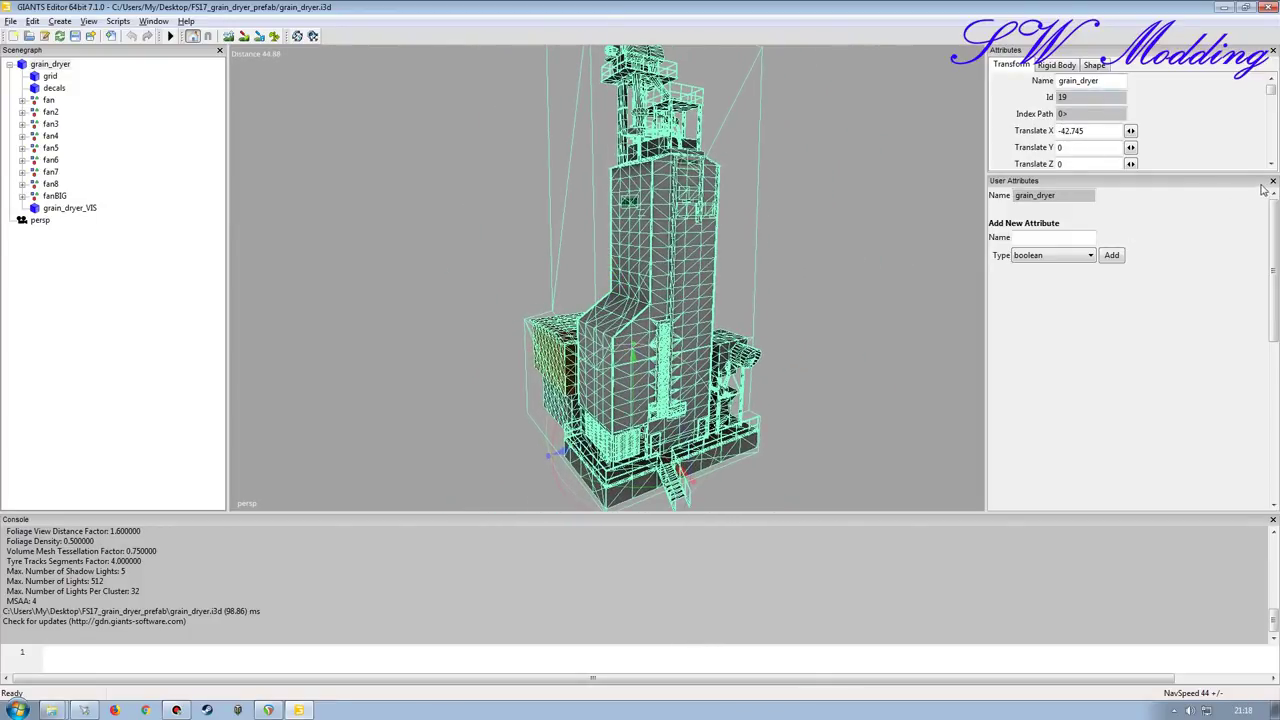
pyautogui.moveTo(1240, 176); pyautogui.dragTo(1240, 374)
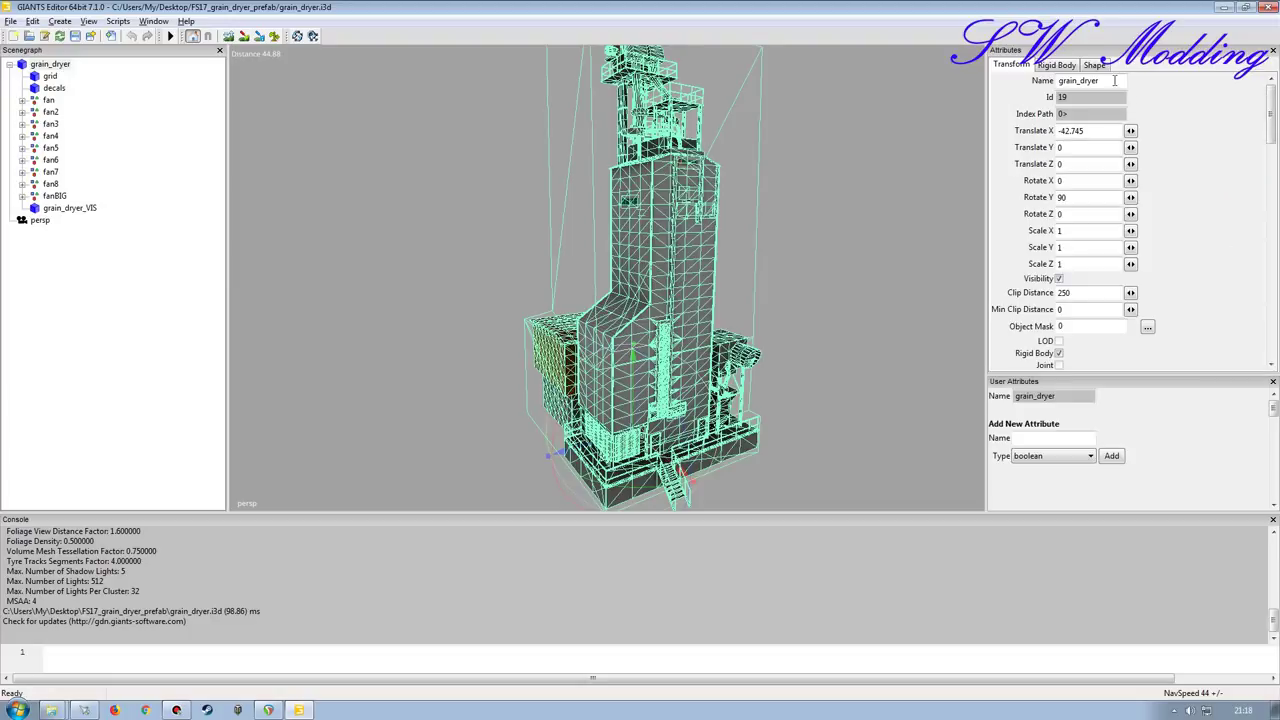
# - Turn off Non Renderable for grain_dryer, examine its collision shape from several angles, and turn the option back on
pyautogui.click(1095, 65)
pyautogui.click(1075, 161)
pyautogui.keyDown('alt'); pyautogui.moveTo(634, 311); pyautogui.dragTo(592, 245); pyautogui.keyUp('alt')
pyautogui.keyDown('alt'); pyautogui.moveTo(603, 189); pyautogui.dragTo(654, 249); pyautogui.keyUp('alt')
pyautogui.keyDown('alt'); pyautogui.moveTo(654, 249); pyautogui.dragTo(620, 287, button='right'); pyautogui.keyUp('alt')
pyautogui.keyDown('alt'); pyautogui.moveTo(620, 287); pyautogui.dragTo(529, 329); pyautogui.keyUp('alt')
pyautogui.moveTo(530, 330); pyautogui.dragTo(632, 242, button='right')
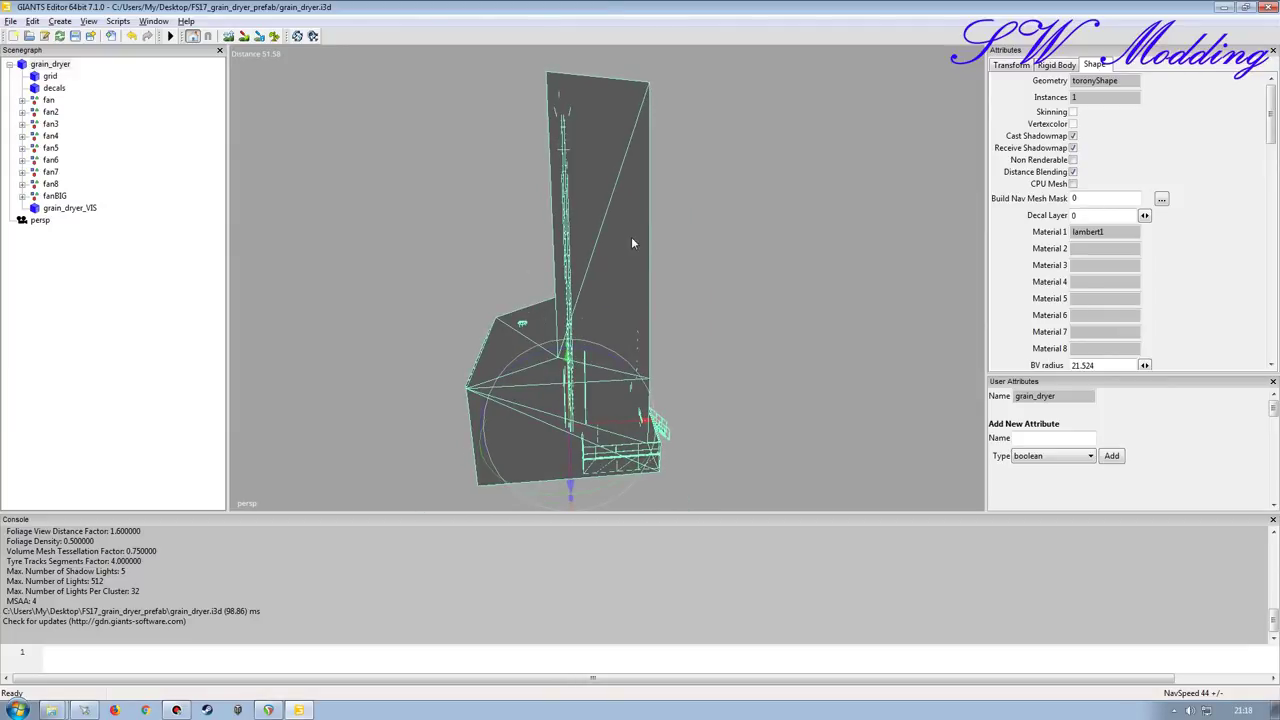
pyautogui.click(1073, 160)
# - Export only grain_dryer_VIS with its files as grain_dryer_VIS into the grain_drier folder, and close the editor without saving the original
pyautogui.keyDown('alt'); pyautogui.moveTo(617, 288); pyautogui.dragTo(672, 208, button='right'); pyautogui.keyUp('alt')
pyautogui.keyDown('alt'); pyautogui.moveTo(672, 208); pyautogui.dragTo(604, 209); pyautogui.keyUp('alt')
pyautogui.scroll(-3, 605, 211)
pyautogui.click(78, 208)
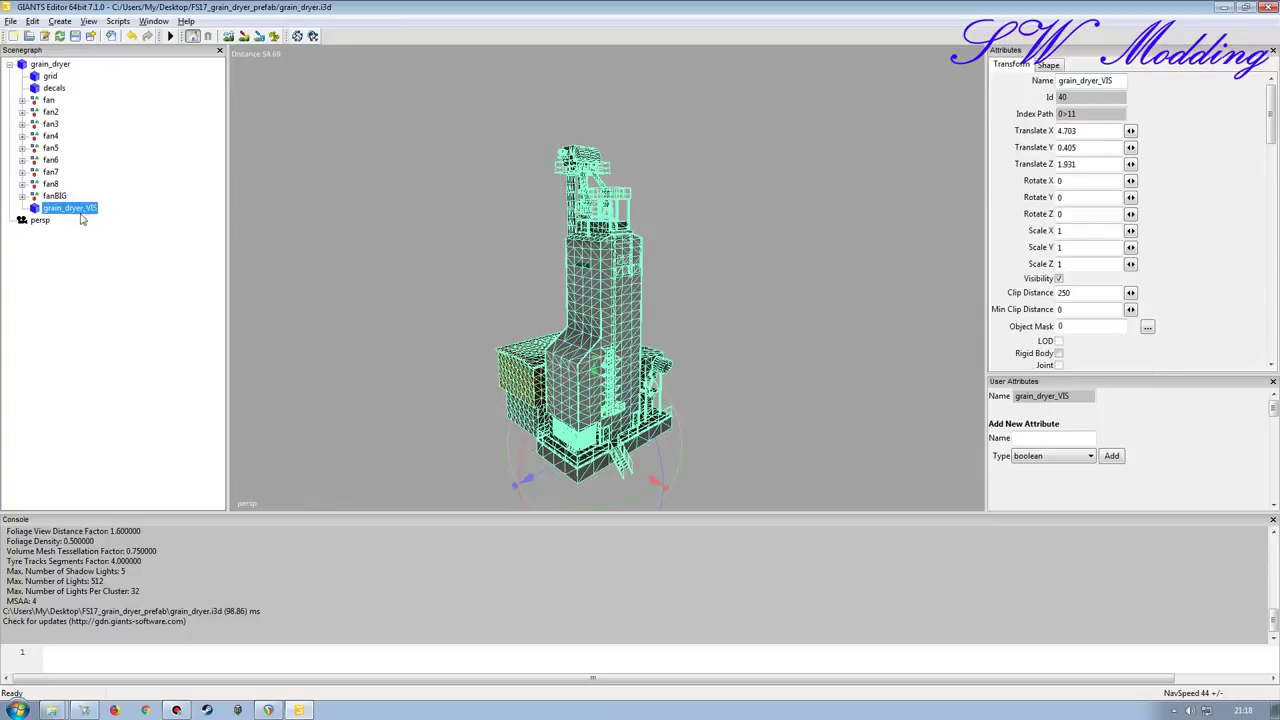
pyautogui.doubleClick(1082, 80)
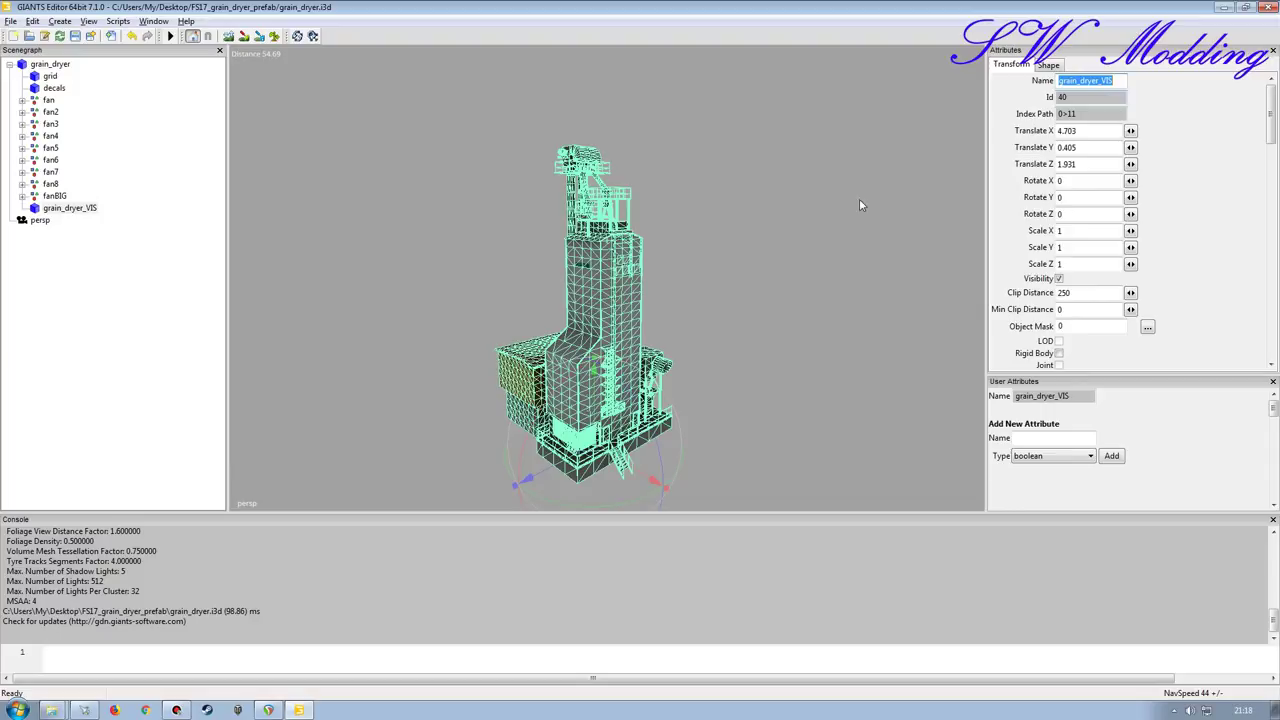
pyautogui.click(10, 21)
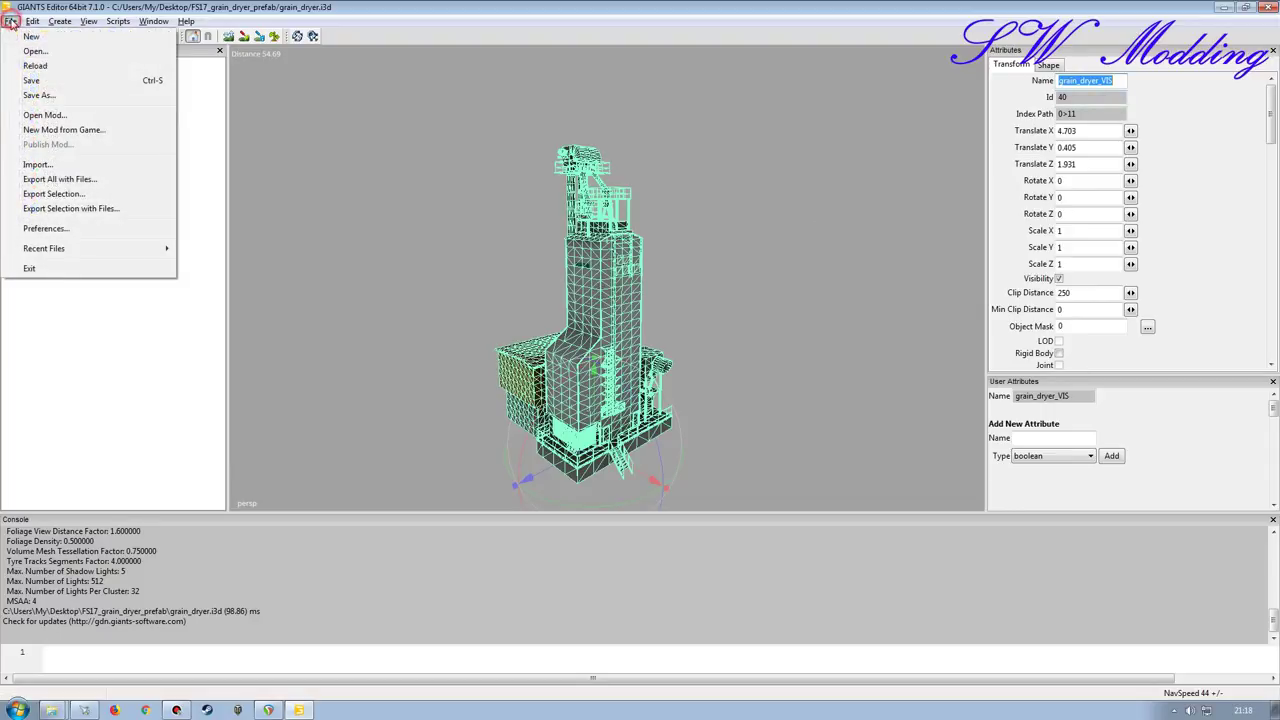
pyautogui.click(94, 210)
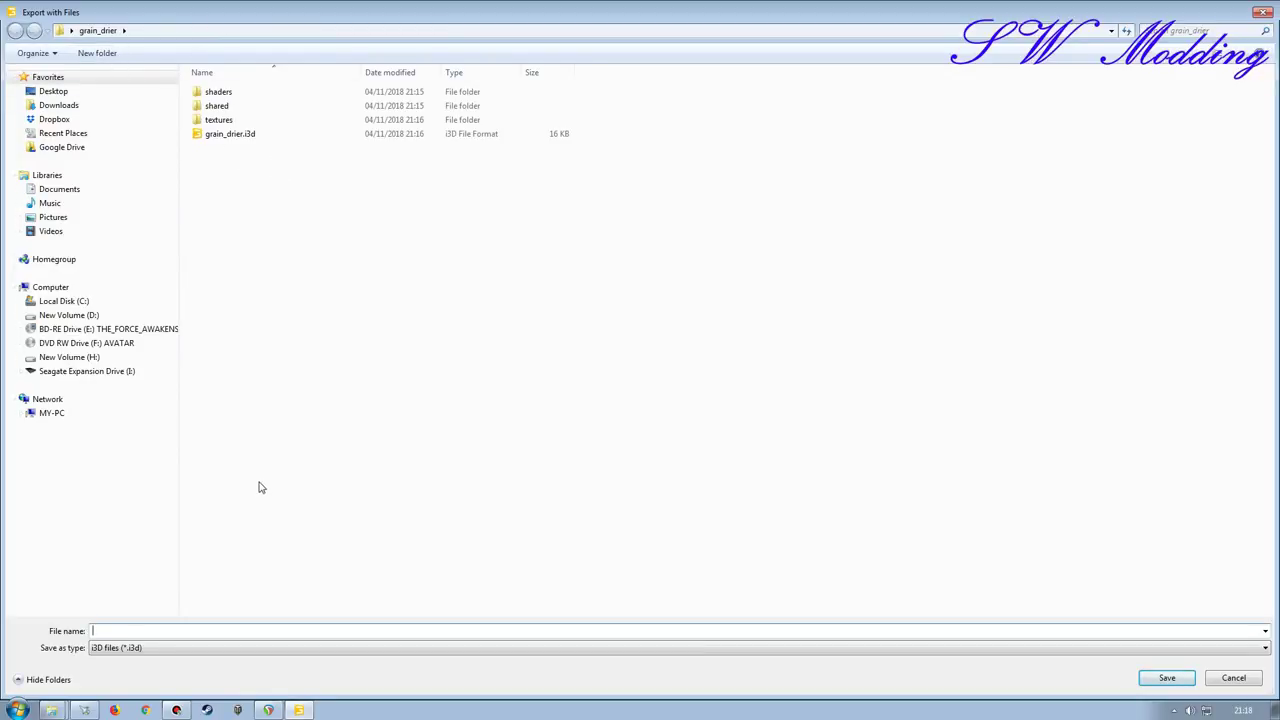
pyautogui.click(1167, 679)
pyautogui.click(667, 356)
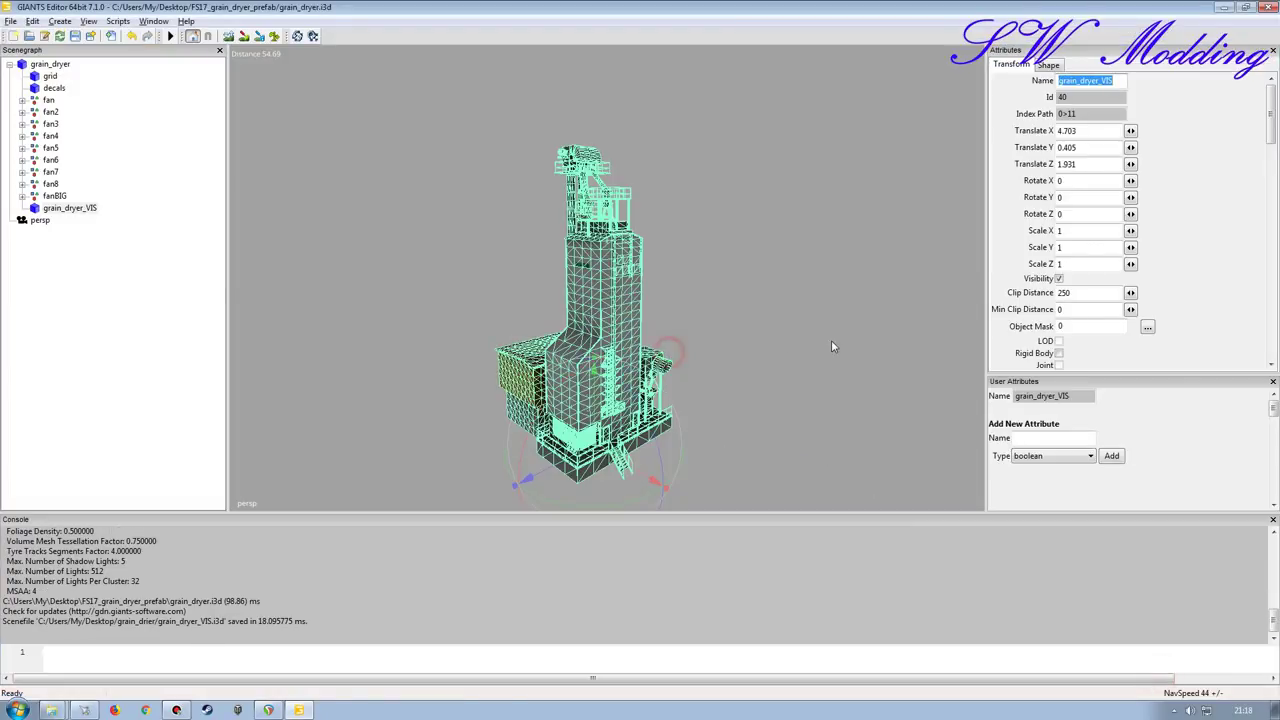
pyautogui.click(1272, 14)
pyautogui.click(710, 354)
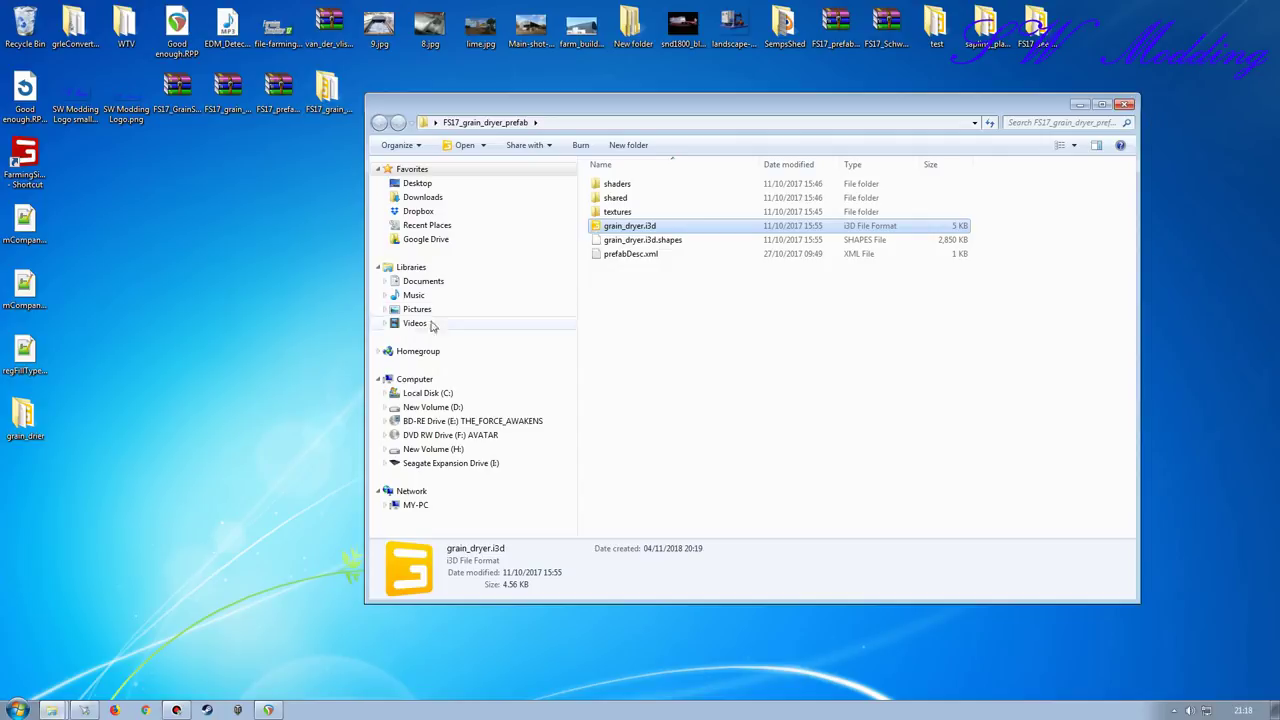
# - Open the grain_drier folder beside the FS17_grain_dryer_prefab folder and check the exported files in its textures folder
pyautogui.doubleClick(24, 415)
pyautogui.moveTo(724, 112); pyautogui.dragTo(420, 110)
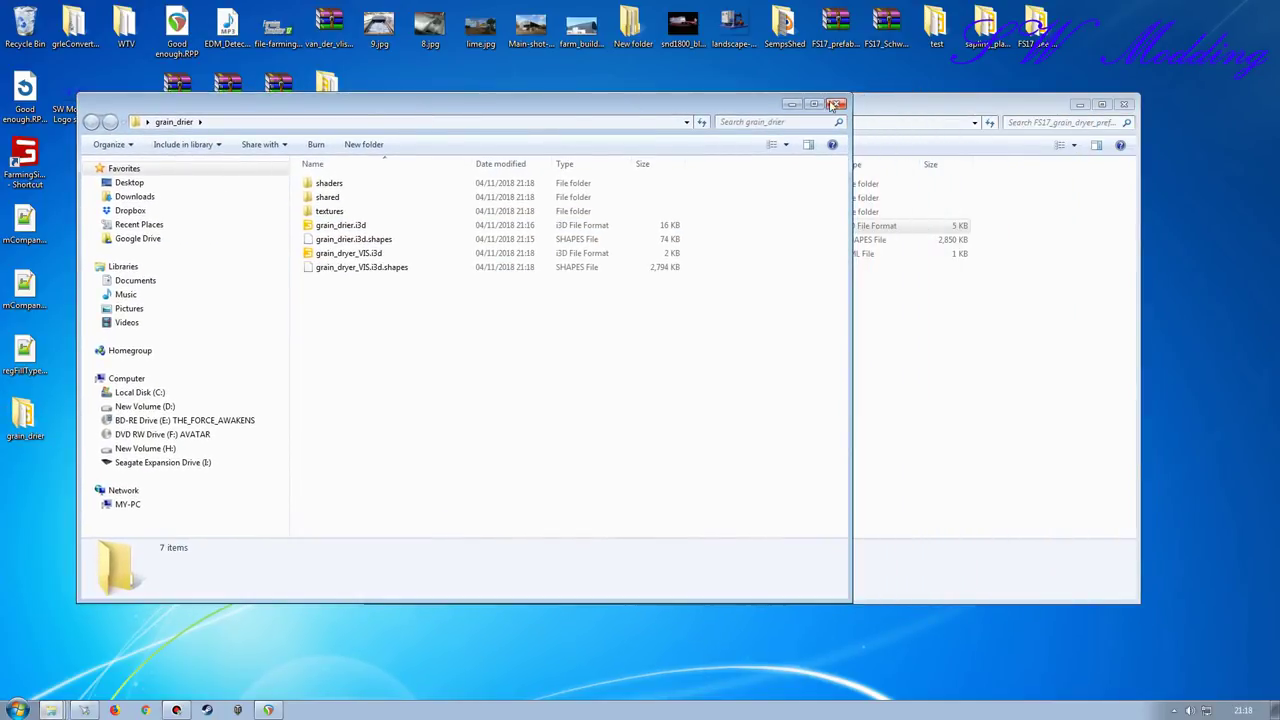
pyautogui.click(874, 104)
pyautogui.moveTo(686, 104); pyautogui.dragTo(814, 109)
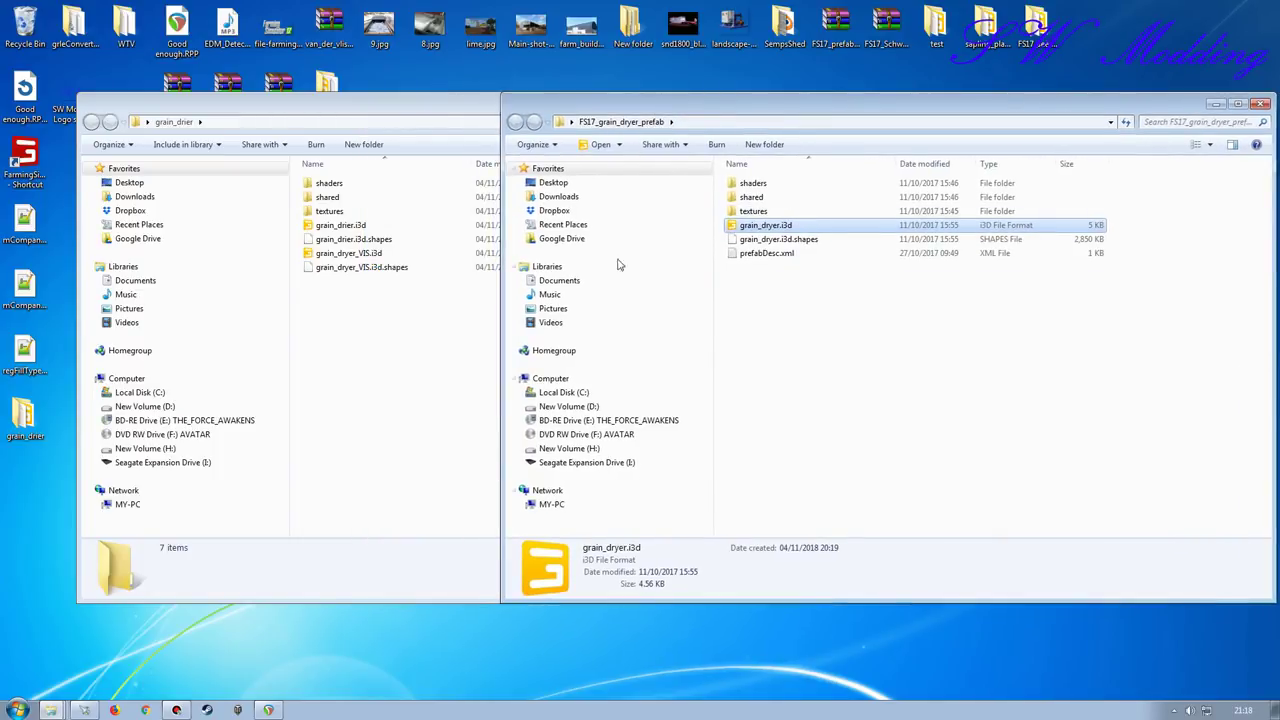
pyautogui.doubleClick(328, 211)
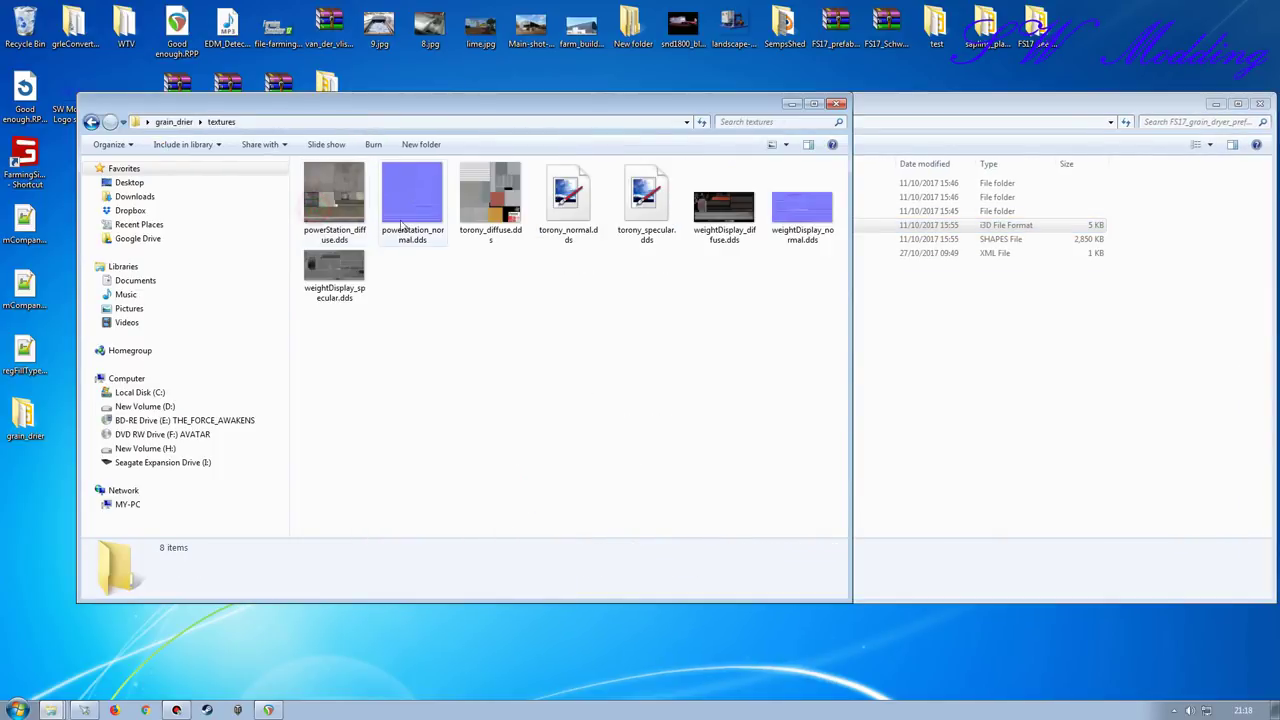
pyautogui.press('BackSpace')
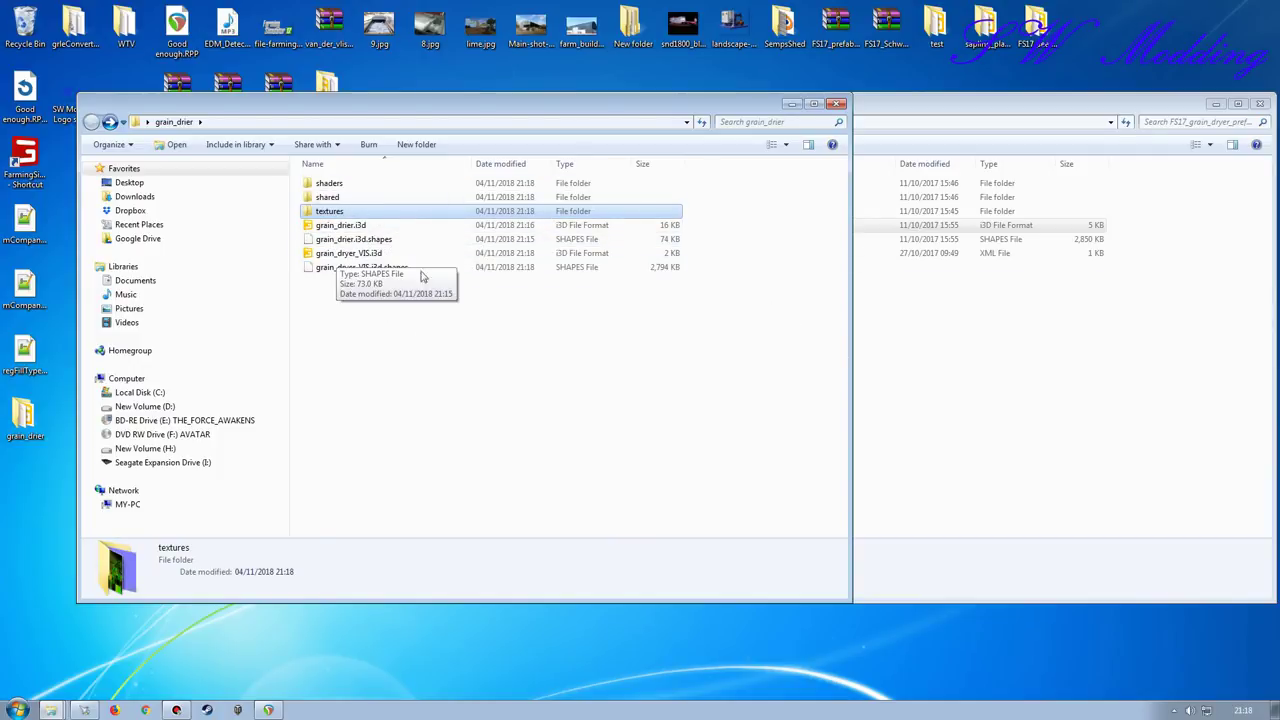
pyautogui.click(968, 321)
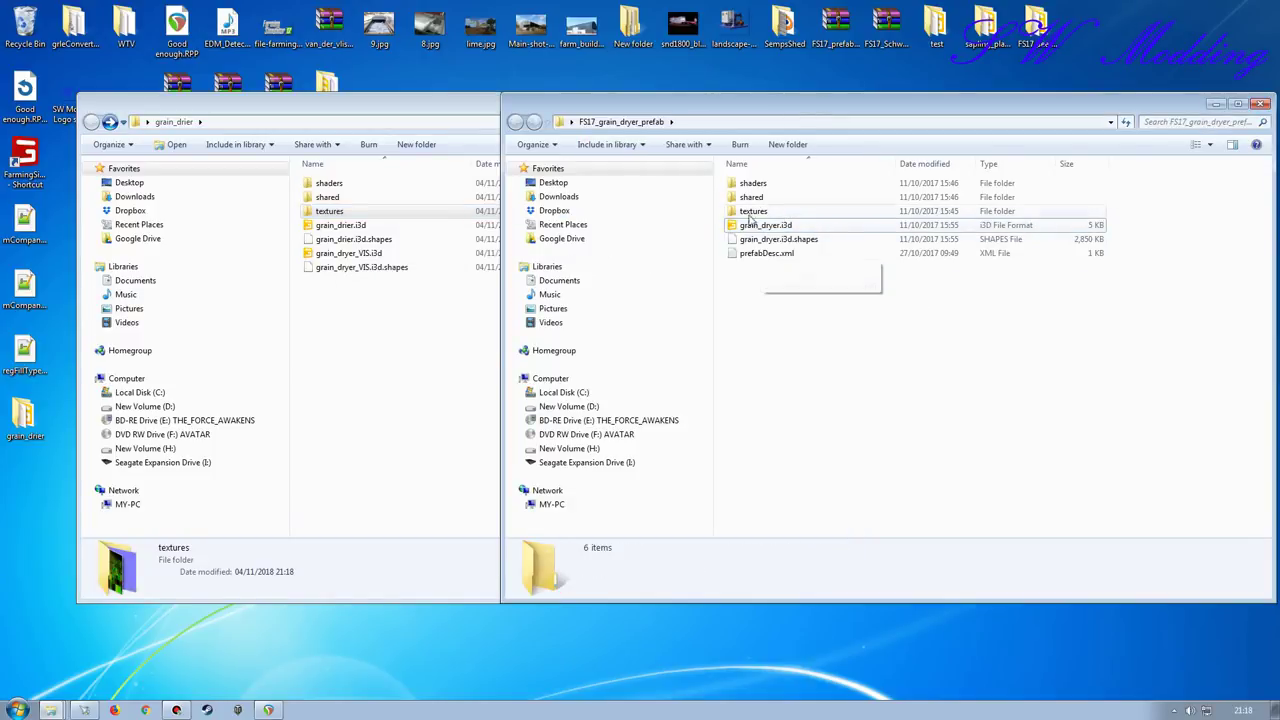
# - Check the textures inside the FS17_grain_dryer_prefab folder and close that folder window
pyautogui.click(754, 212)
pyautogui.doubleClick(754, 212)
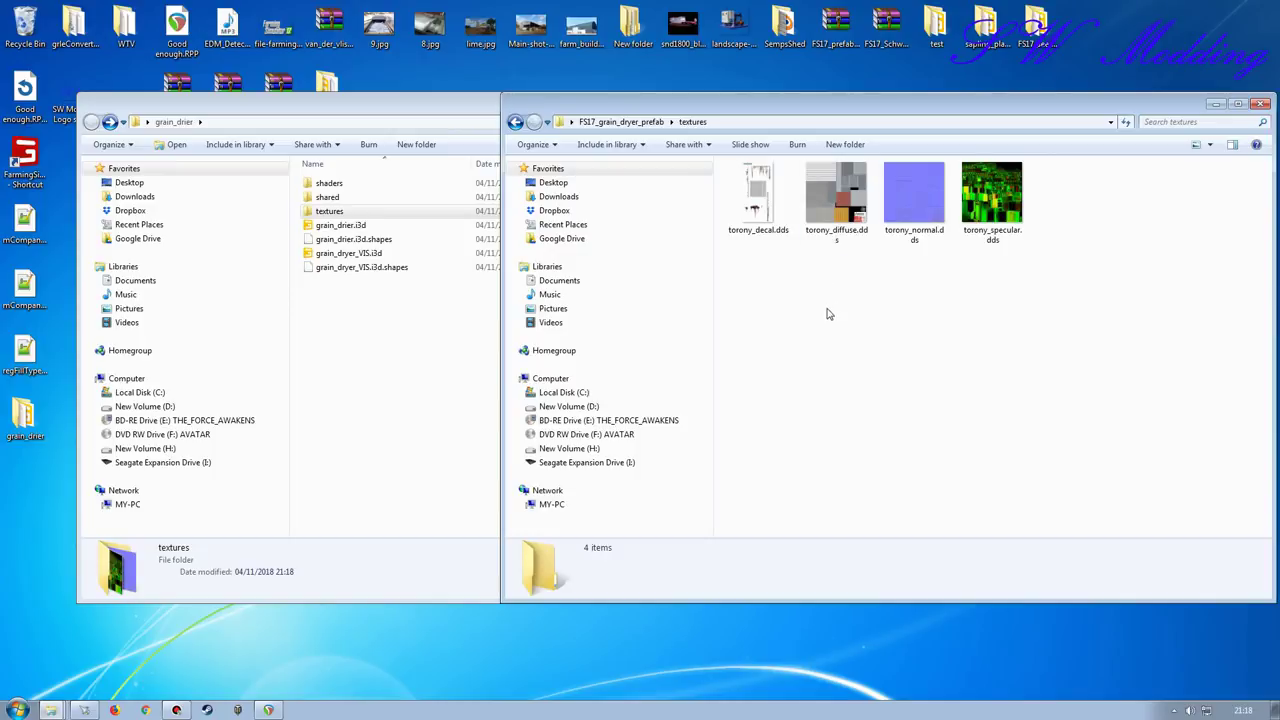
pyautogui.press('BackSpace')
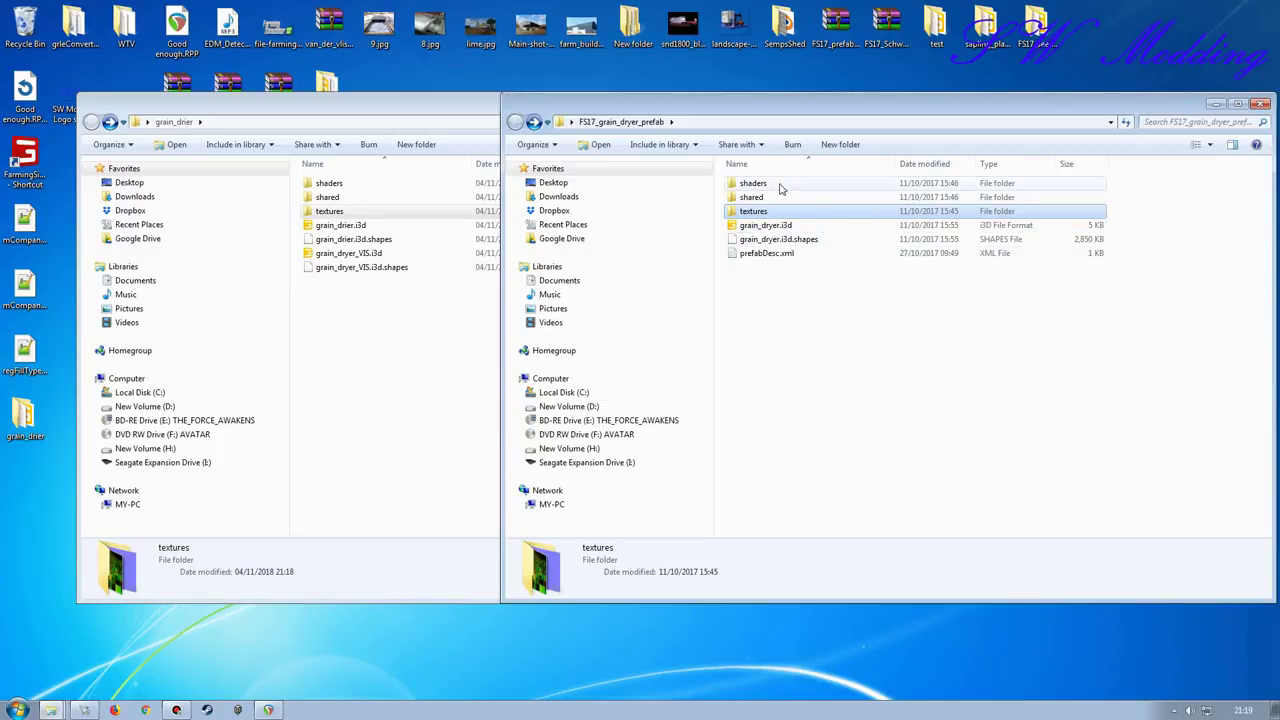
pyautogui.moveTo(938, 112); pyautogui.dragTo(834, 113)
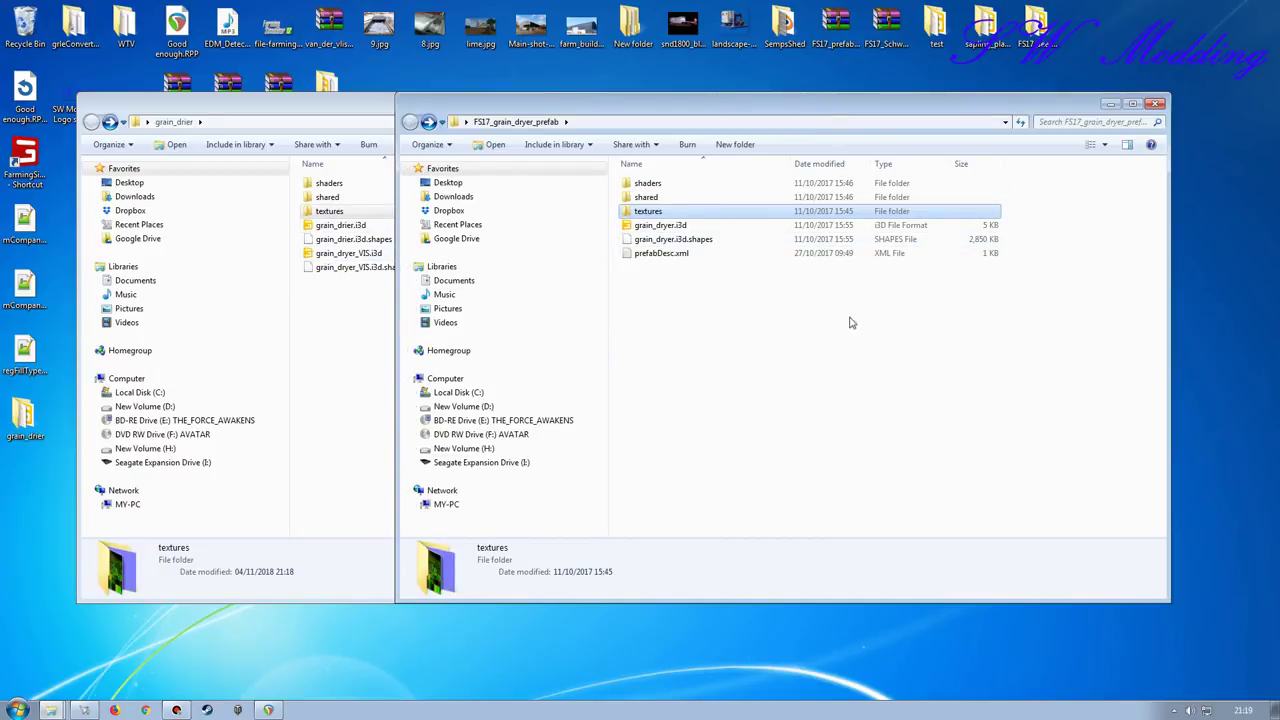
pyautogui.click(1155, 105)
# - Extract FS17_GrainStorage_prefab.zip into its own desktop folder and open that folder beside grain_drier
pyautogui.moveTo(484, 102); pyautogui.dragTo(776, 147)
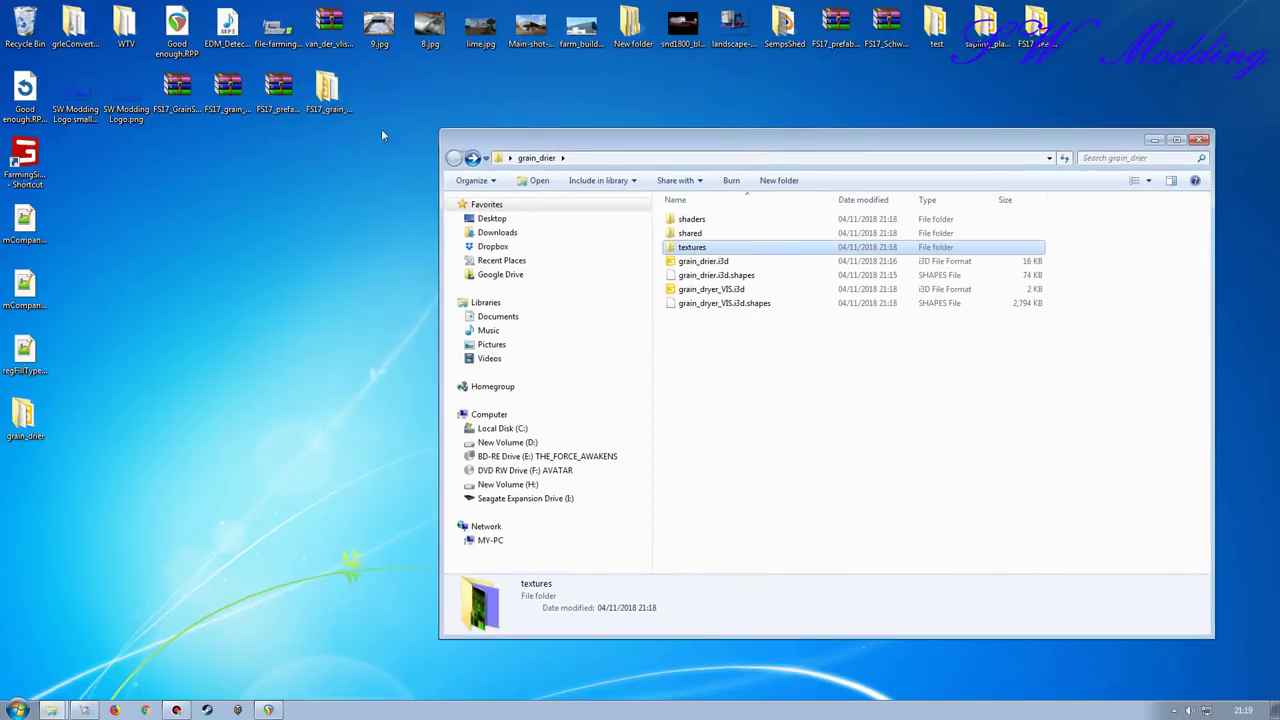
pyautogui.click(229, 98)
pyautogui.click(182, 98)
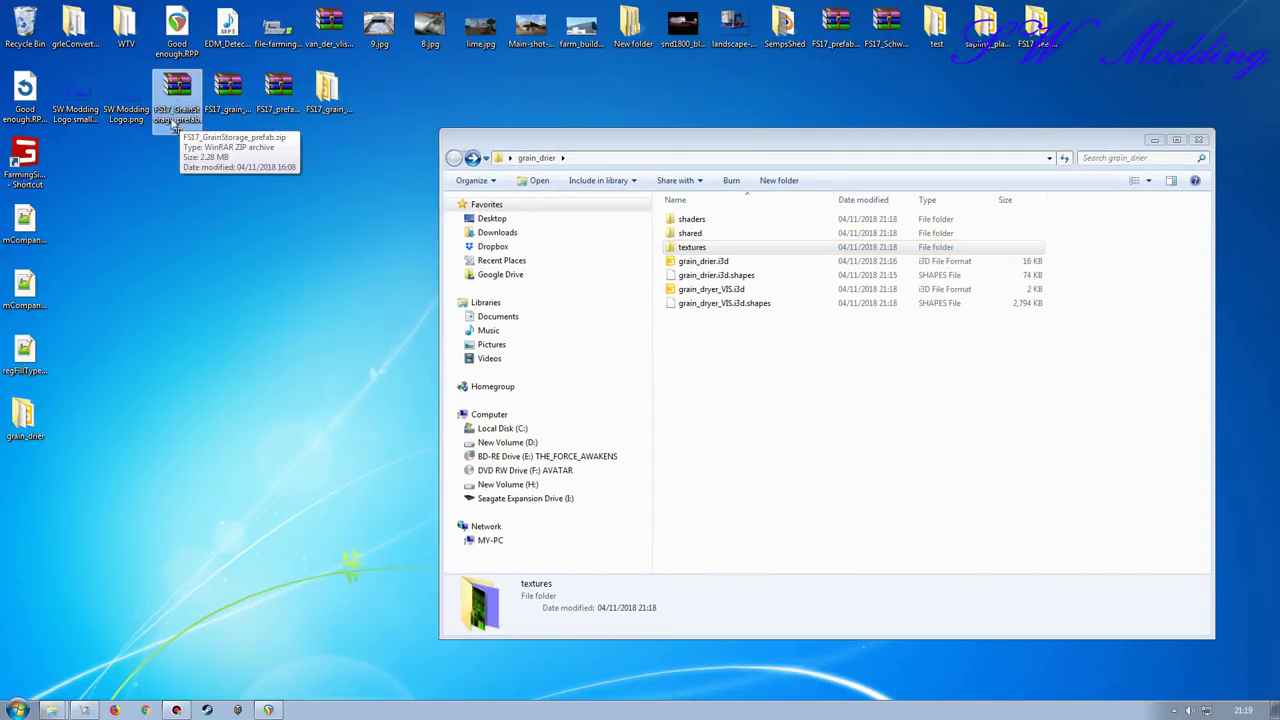
pyautogui.rightClick(180, 90)
pyautogui.click(237, 133)
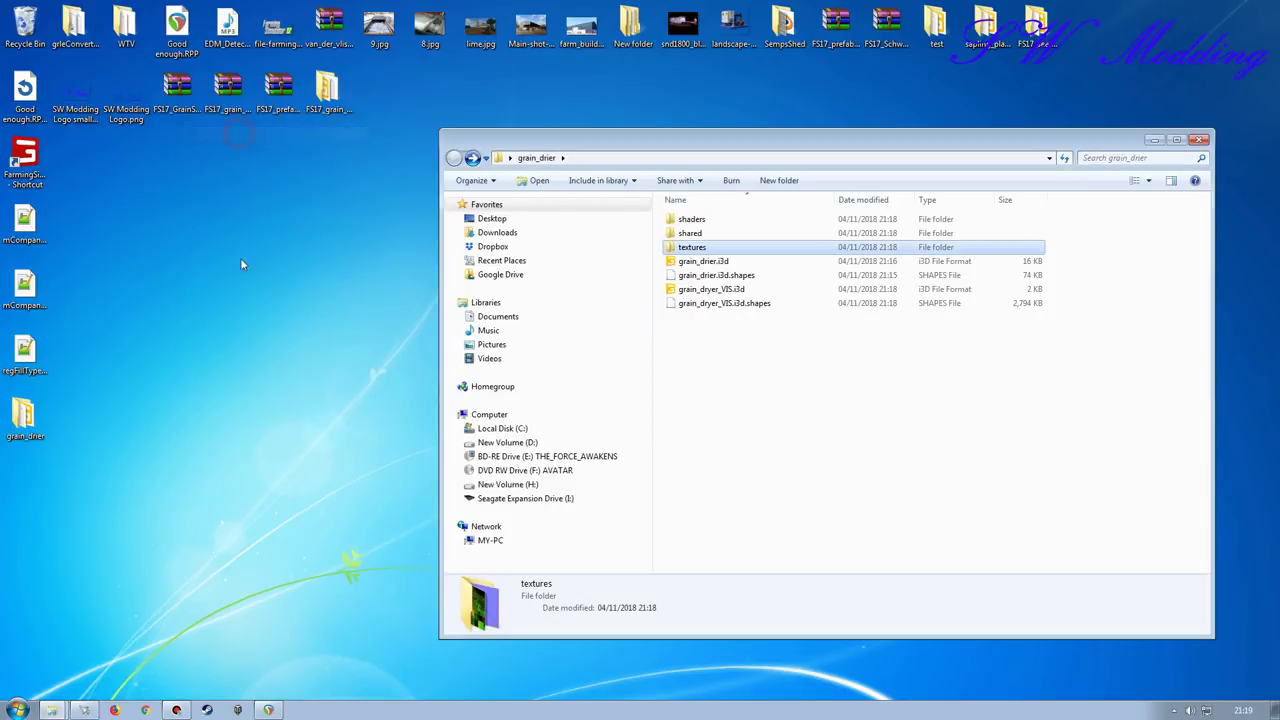
pyautogui.click(30, 500)
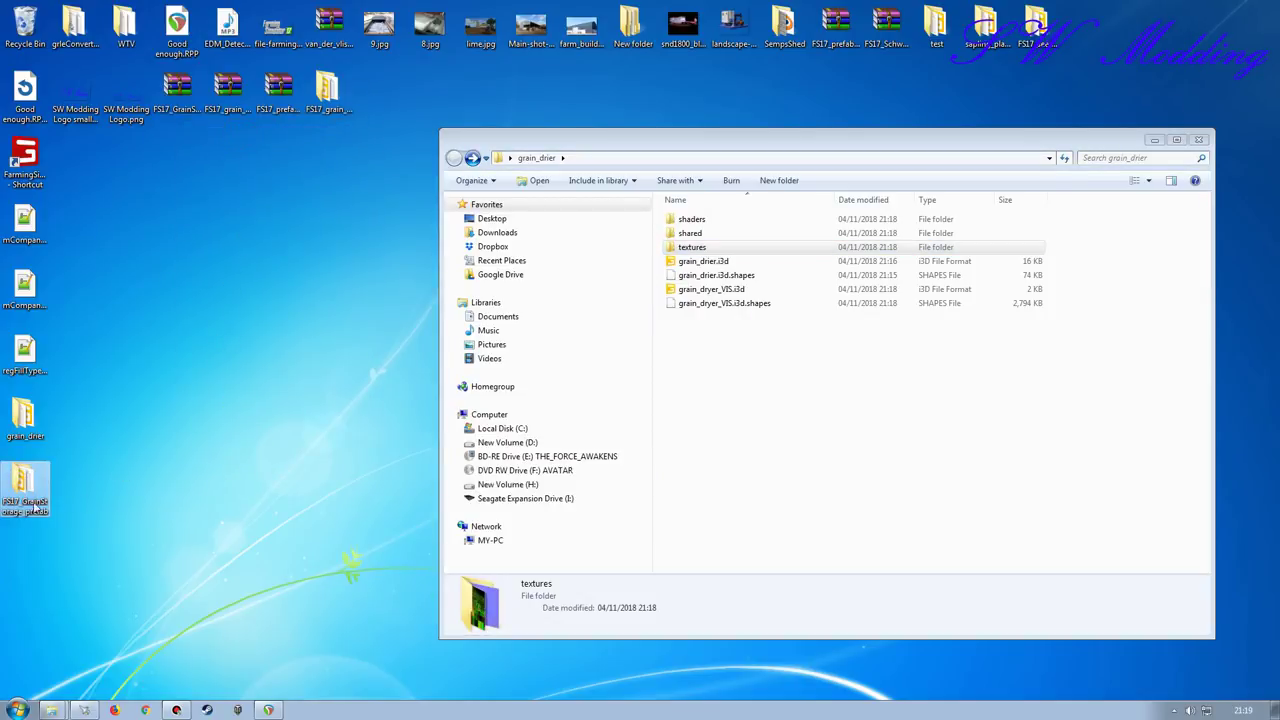
pyautogui.doubleClick(28, 480)
pyautogui.moveTo(763, 151); pyautogui.dragTo(449, 143)
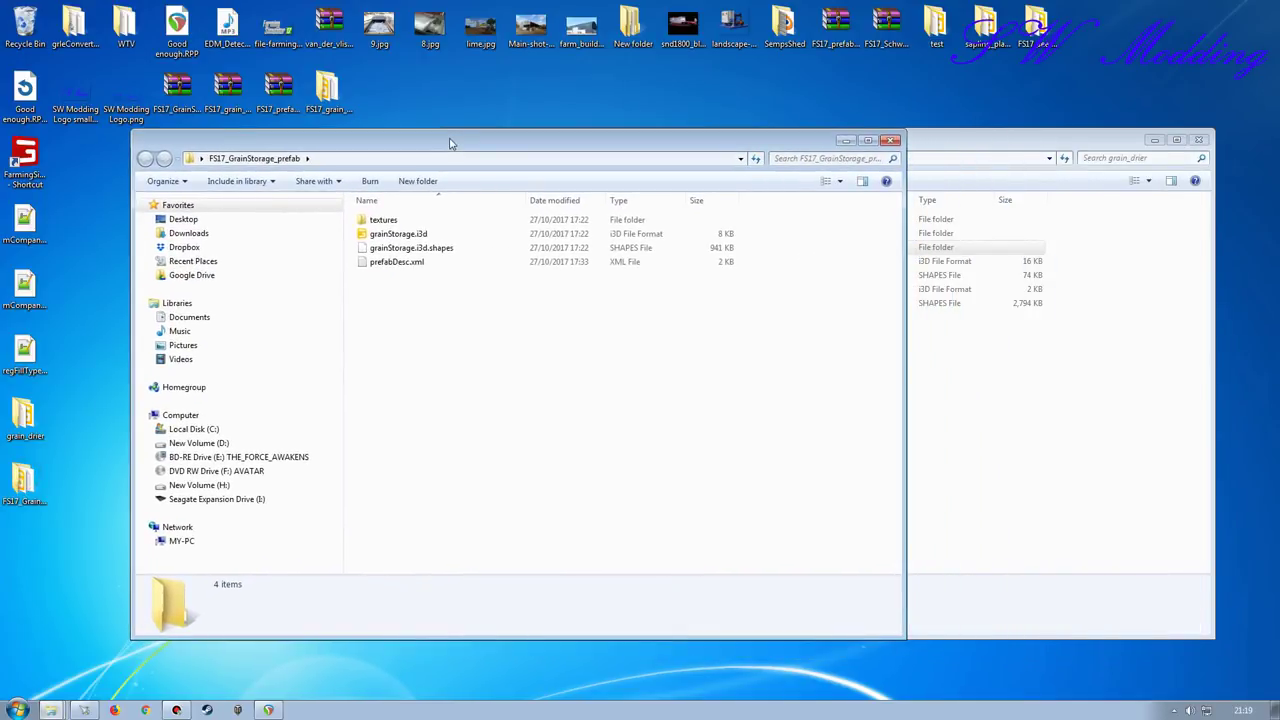
# - Open grainStorage.i3d in GIANTS Editor, examine the silo, auger and pipe parts from several angles, and close the editor
pyautogui.doubleClick(398, 234)
pyautogui.click(626, 434)
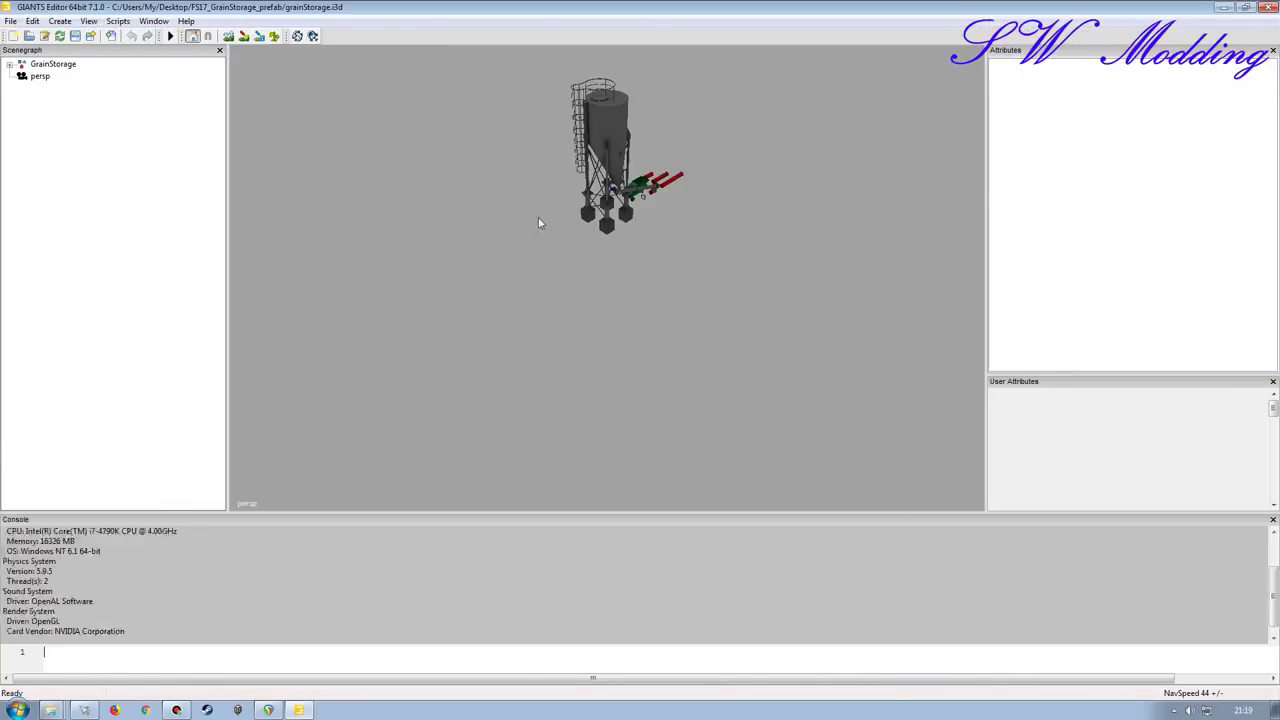
pyautogui.keyDown('alt'); pyautogui.moveTo(640, 294); pyautogui.dragTo(622, 229, button='right'); pyautogui.keyUp('alt')
pyautogui.keyDown('alt'); pyautogui.moveTo(622, 229); pyautogui.dragTo(446, 232); pyautogui.keyUp('alt')
pyautogui.moveTo(446, 232)
pyautogui.keyDown('alt'); pyautogui.mouseDown(button='right')
pyautogui.moveTo(463, 272)
pyautogui.moveTo(468, 222)
pyautogui.mouseUp(button='right'); pyautogui.keyUp('alt')
pyautogui.keyDown('alt'); pyautogui.moveTo(473, 238); pyautogui.dragTo(386, 232); pyautogui.keyUp('alt')
pyautogui.keyDown('alt'); pyautogui.moveTo(518, 205); pyautogui.dragTo(501, 232, button='right'); pyautogui.keyUp('alt')
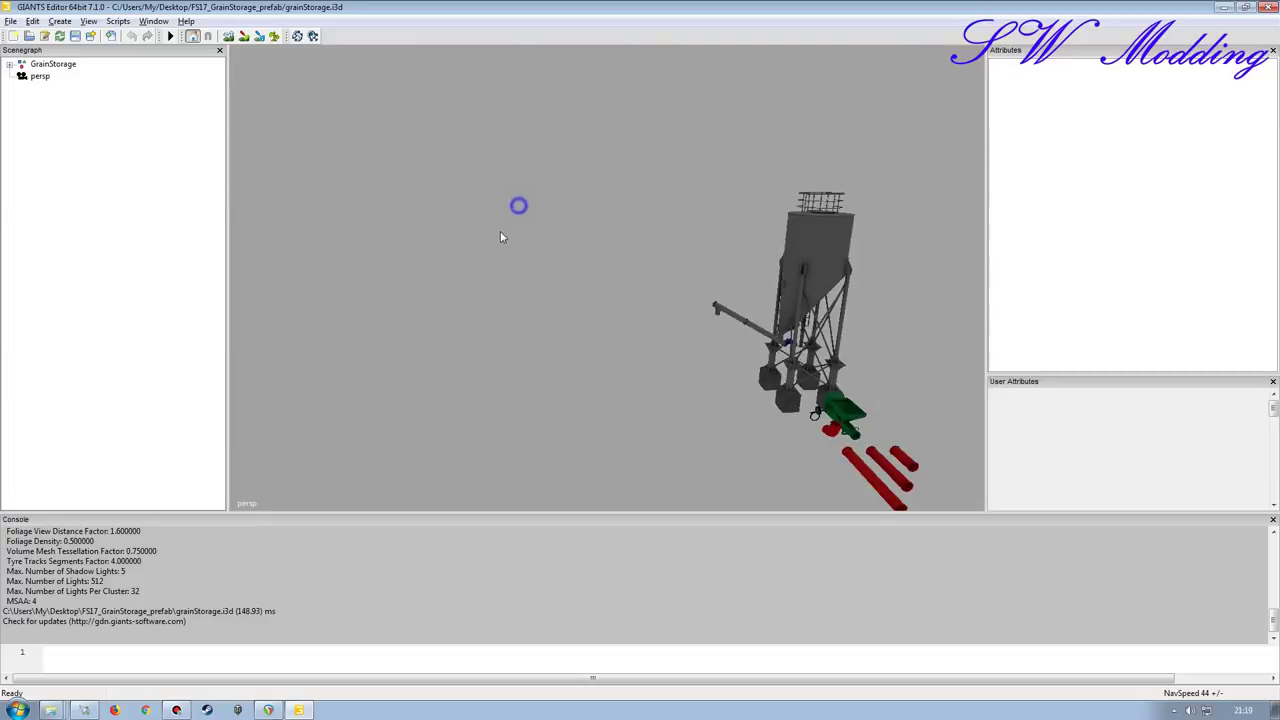
pyautogui.keyDown('alt'); pyautogui.moveTo(501, 237); pyautogui.dragTo(579, 220); pyautogui.keyUp('alt')
pyautogui.keyDown('alt'); pyautogui.moveTo(579, 220); pyautogui.dragTo(569, 242, button='right'); pyautogui.keyUp('alt')
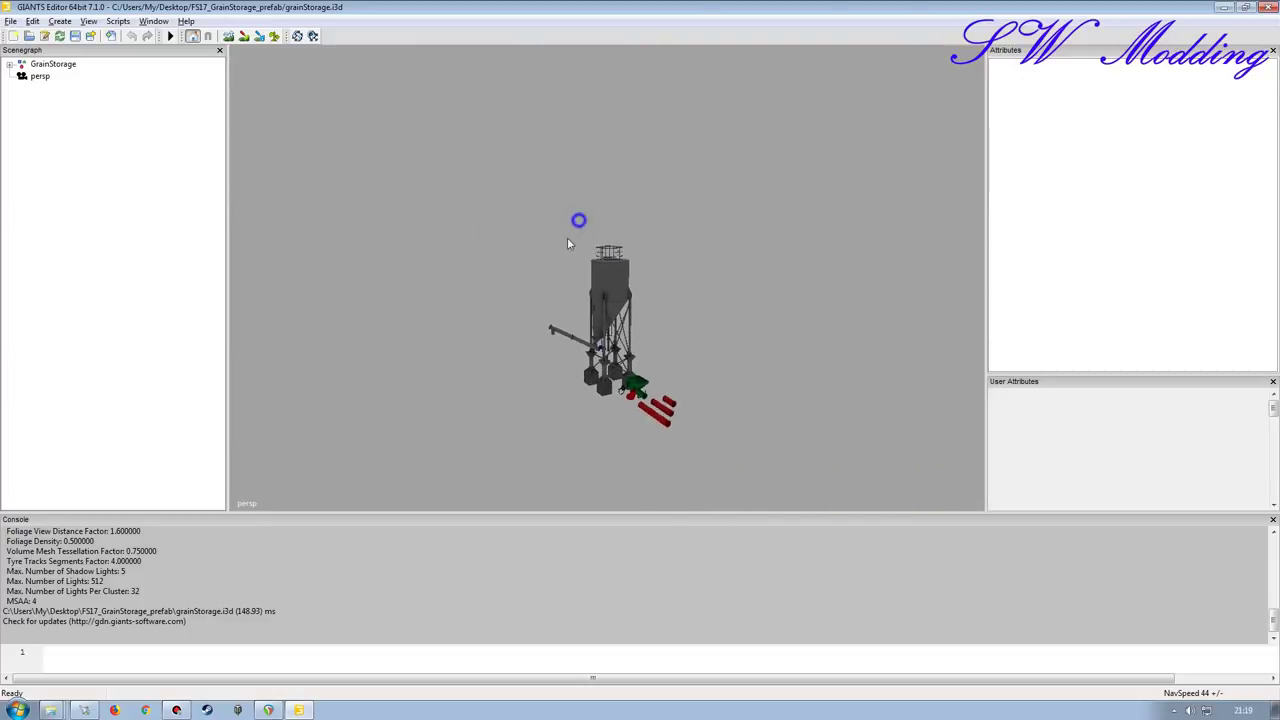
pyautogui.keyDown('alt'); pyautogui.moveTo(569, 242); pyautogui.dragTo(566, 274); pyautogui.keyUp('alt')
pyautogui.keyDown('alt'); pyautogui.moveTo(566, 274); pyautogui.dragTo(570, 242, button='right'); pyautogui.keyUp('alt')
pyautogui.keyDown('alt'); pyautogui.moveTo(570, 242); pyautogui.dragTo(574, 222); pyautogui.keyUp('alt')
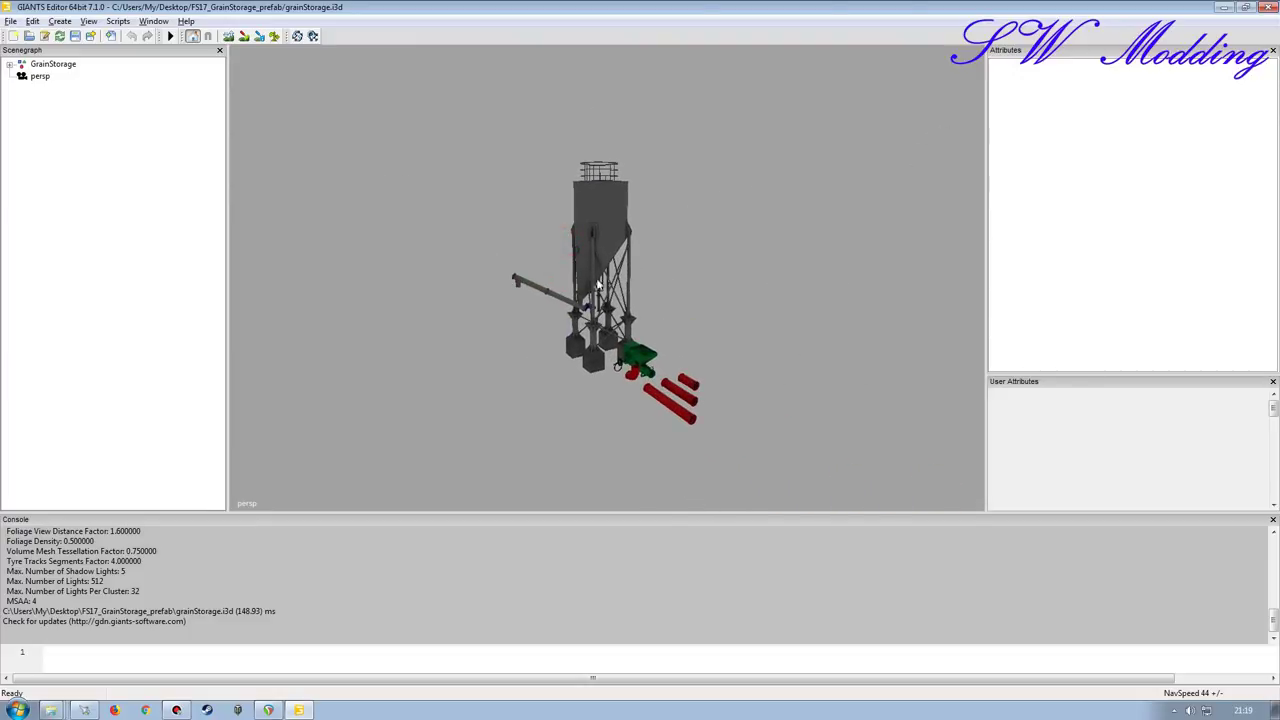
pyautogui.moveTo(610, 368); pyautogui.dragTo(545, 292, button='right')
pyautogui.keyDown('alt'); pyautogui.moveTo(545, 292); pyautogui.dragTo(568, 298, button='middle'); pyautogui.keyUp('alt')
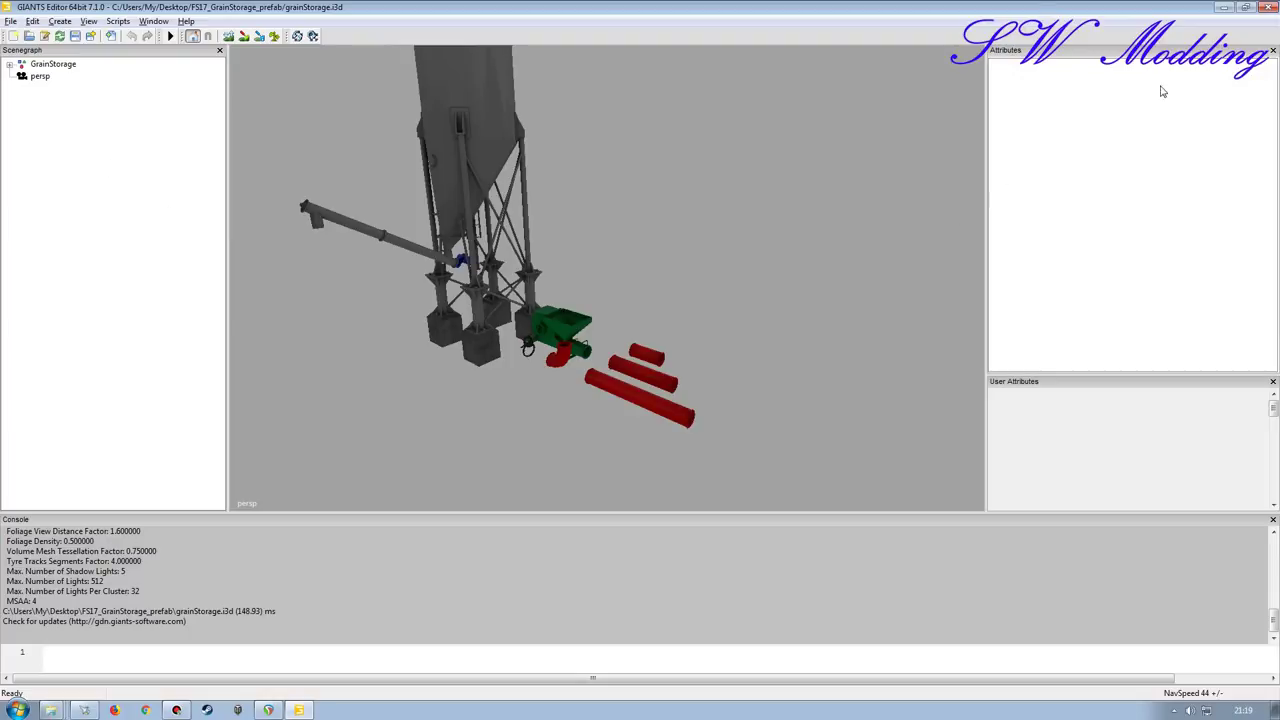
pyautogui.click(1265, 7)
pyautogui.click(704, 351)
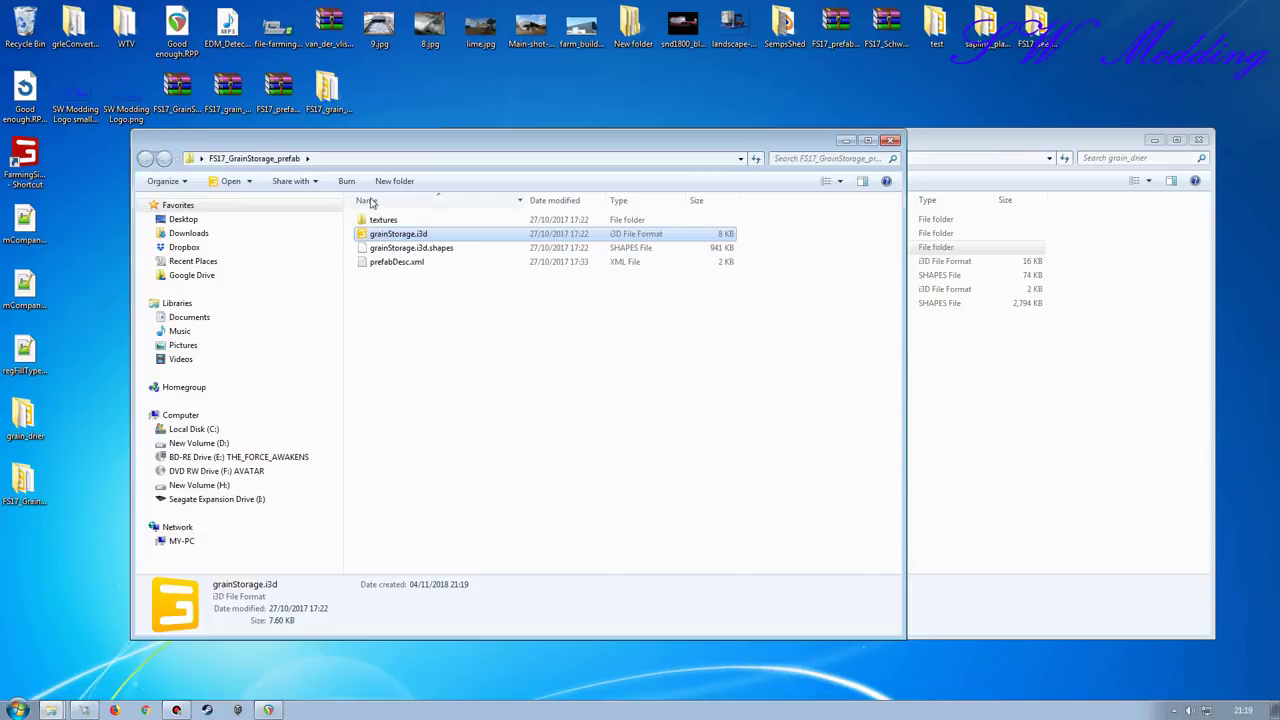
# - Check the files in the FS17_GrainStorage_prefab textures folder and arrange its window beside the grain_drier window
pyautogui.doubleClick(384, 220)
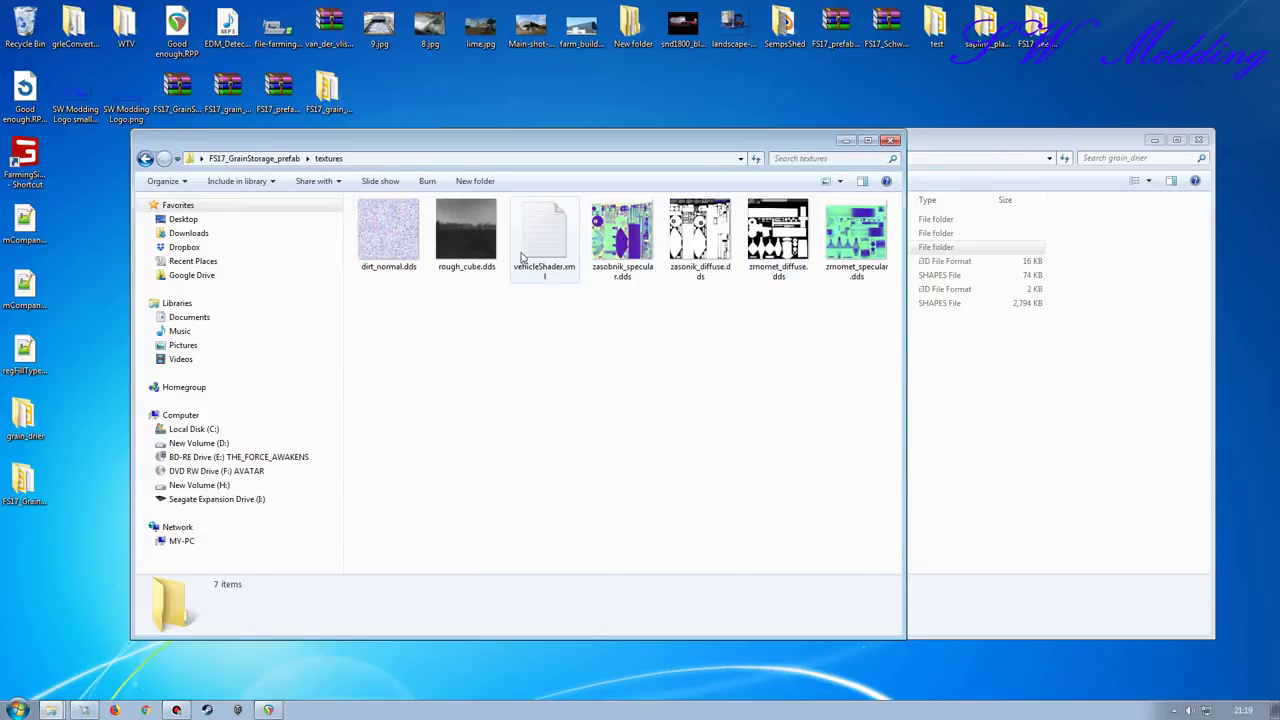
pyautogui.press('BackSpace')
pyautogui.moveTo(628, 140); pyautogui.dragTo(558, 74)
pyautogui.moveTo(853, 145); pyautogui.dragTo(903, 83)
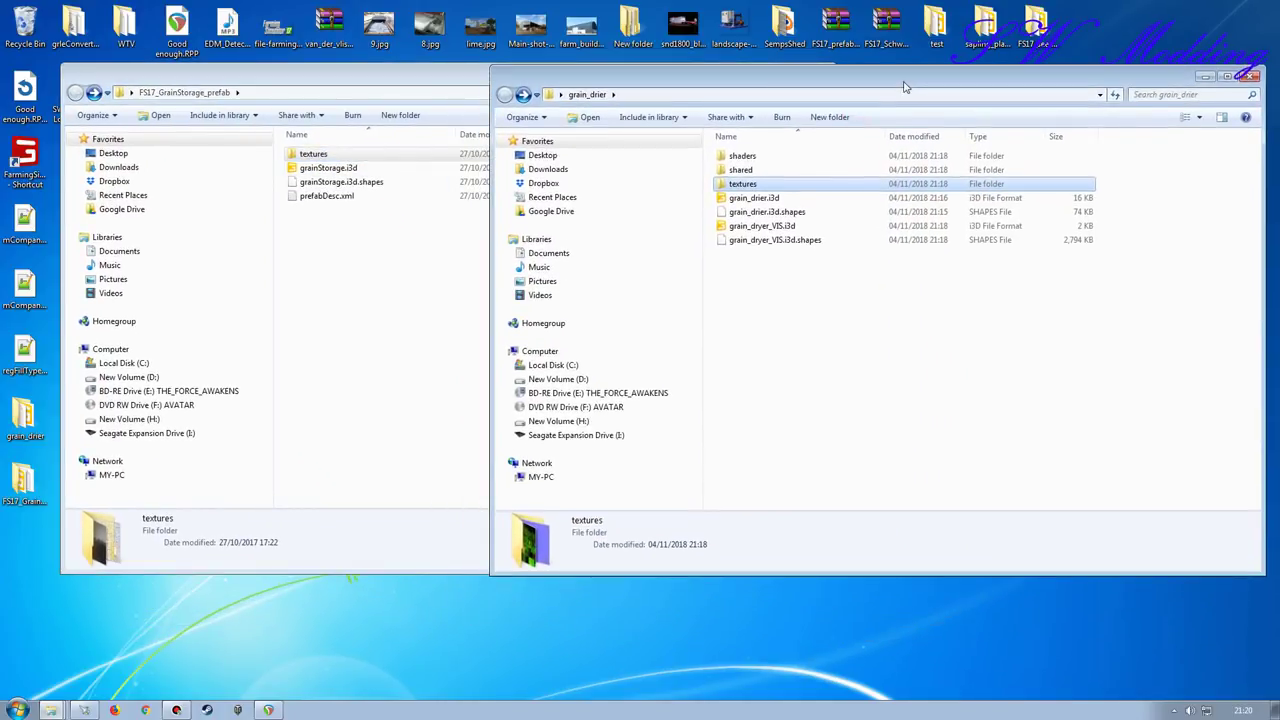
pyautogui.doubleClick(354, 157)
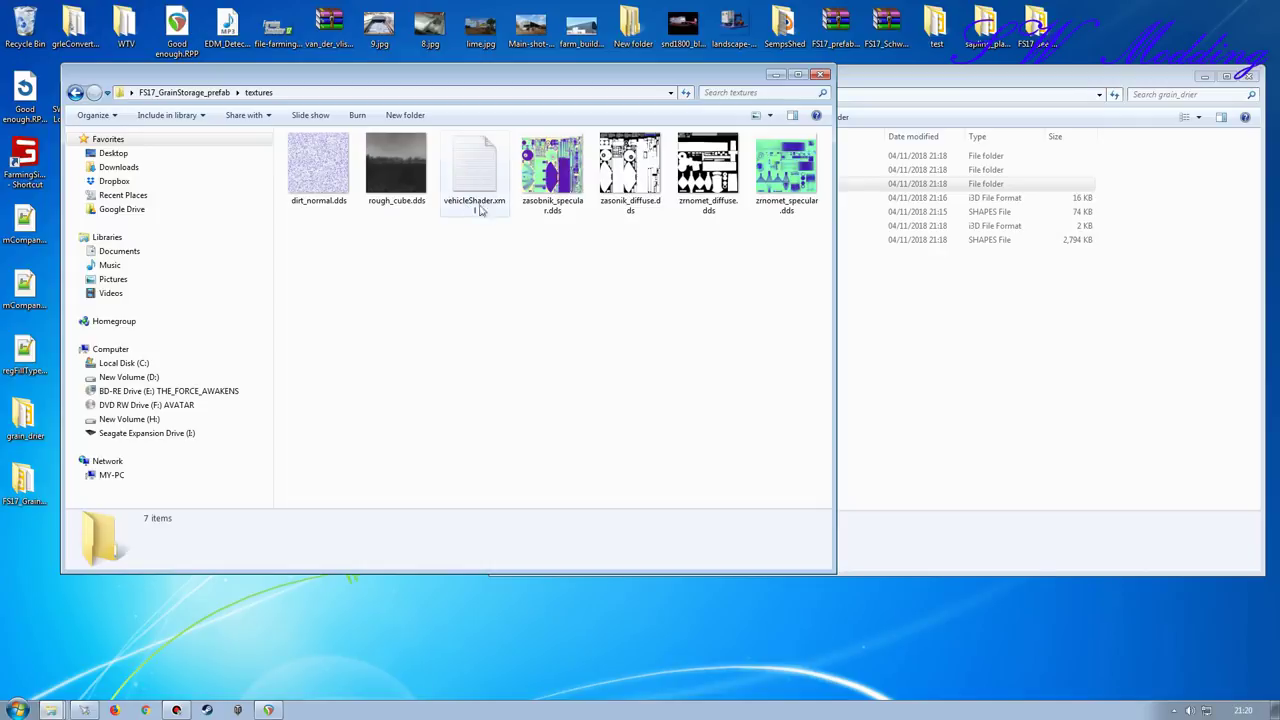
pyautogui.press('BackSpace')
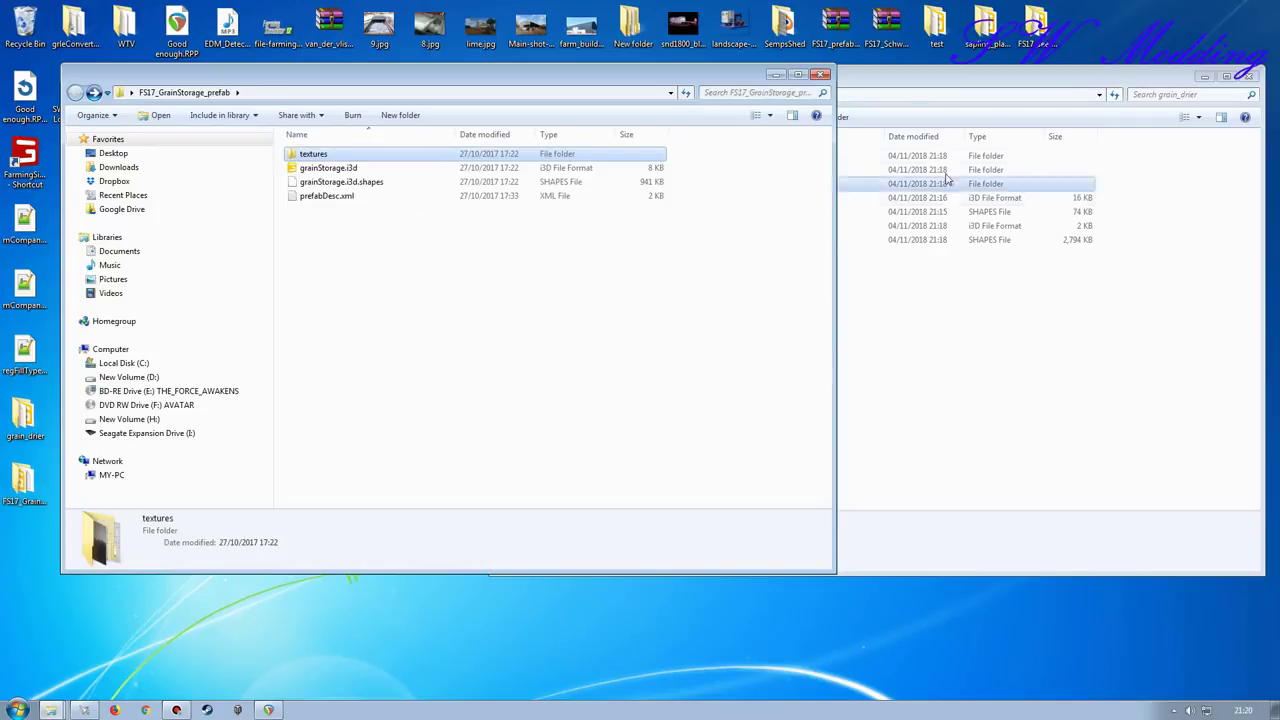
# - Copy textures, grainStorage.i3d and grainStorage.i3d.shapes from FS17_GrainStorage_prefab into grain_drier, merging the textures folders, and close the source folder
pyautogui.click(906, 92)
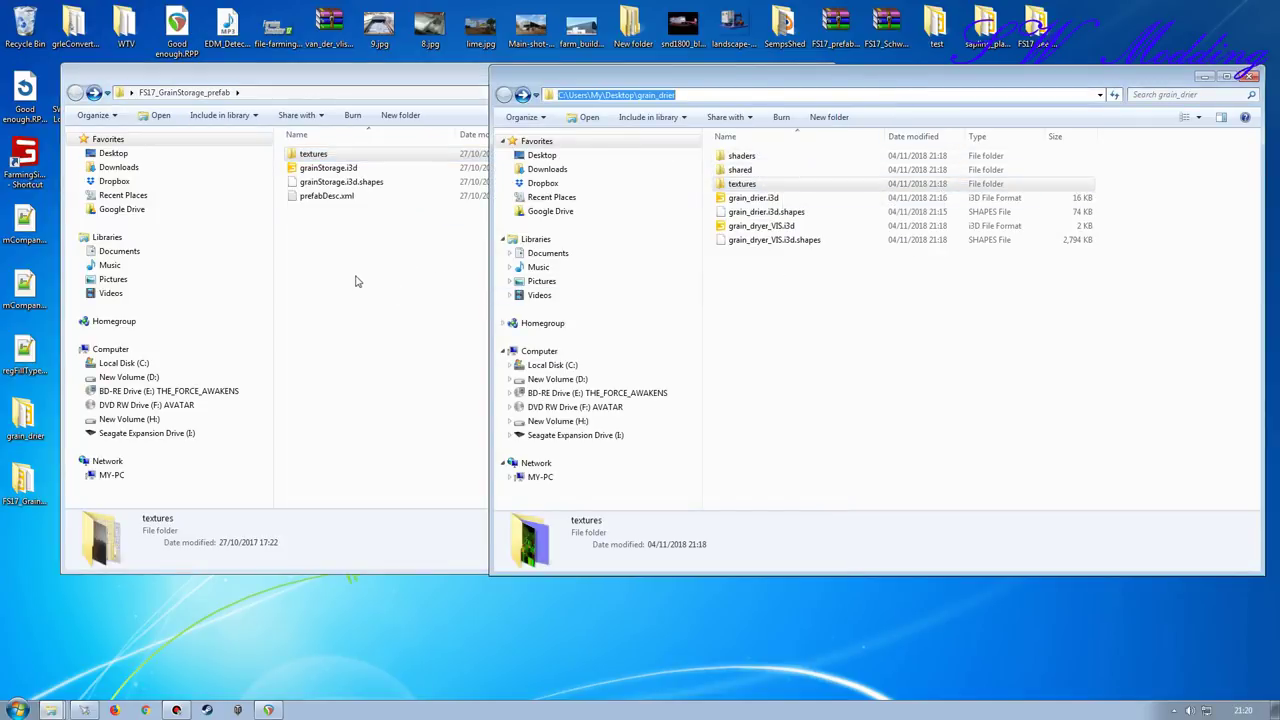
pyautogui.click(309, 156)
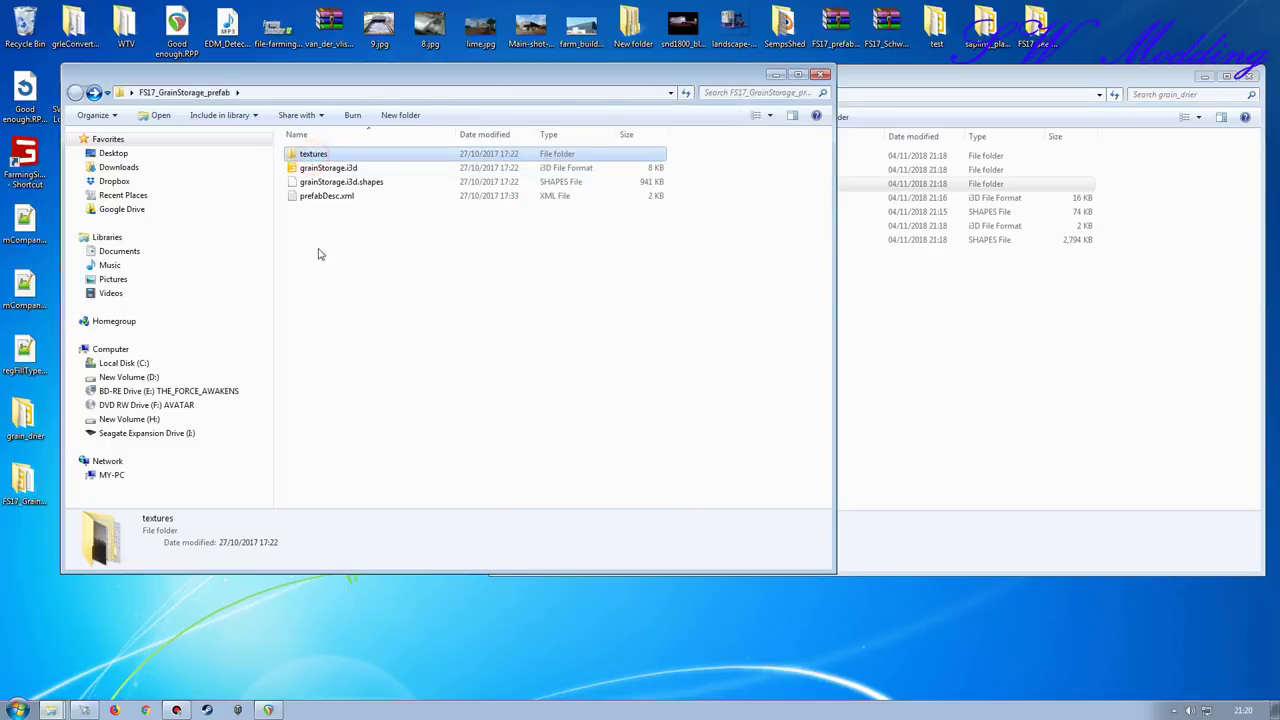
pyautogui.keyDown('shift'); pyautogui.click(317, 180); pyautogui.keyUp('shift')
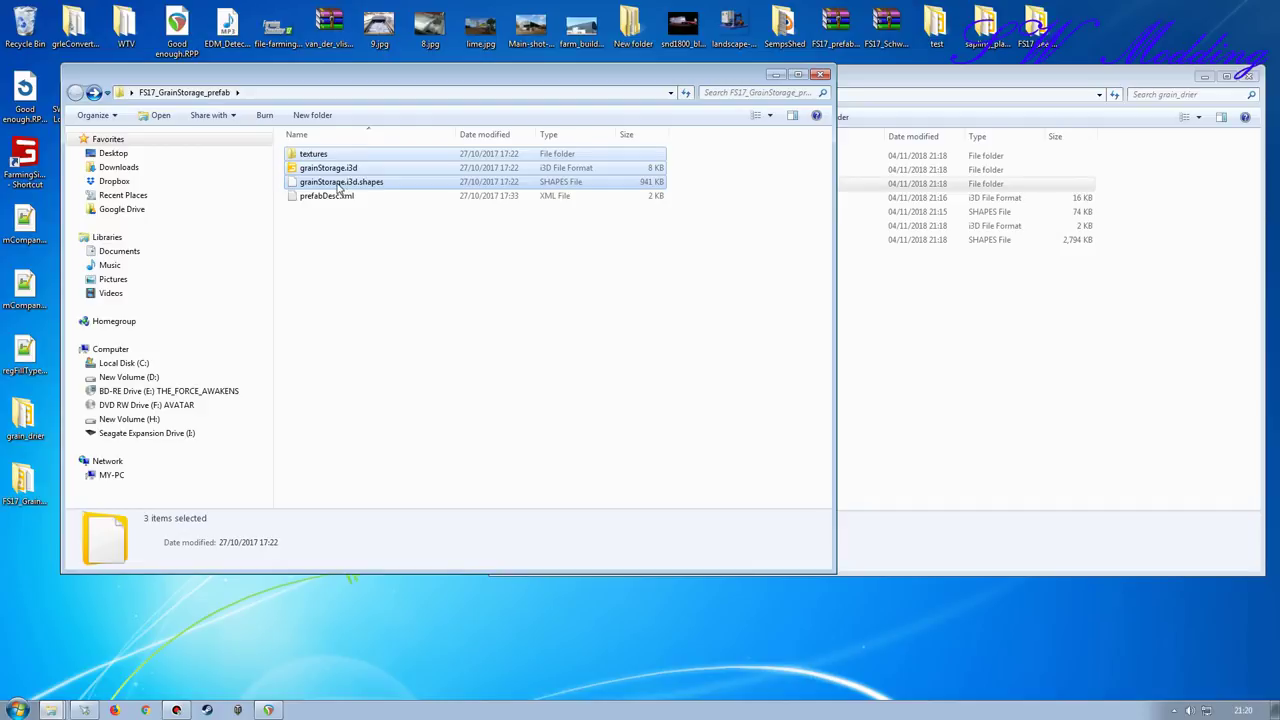
pyautogui.moveTo(355, 185); pyautogui.dragTo(958, 398, button='right')
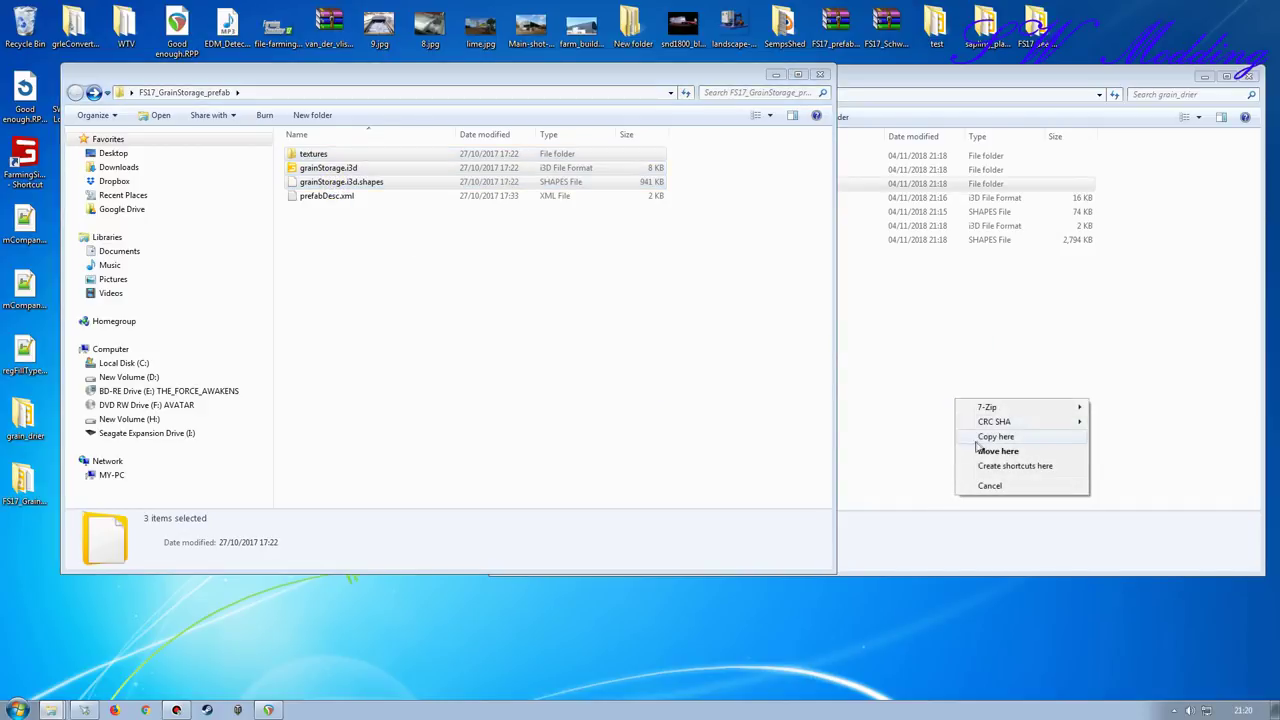
pyautogui.click(985, 437)
pyautogui.click(624, 480)
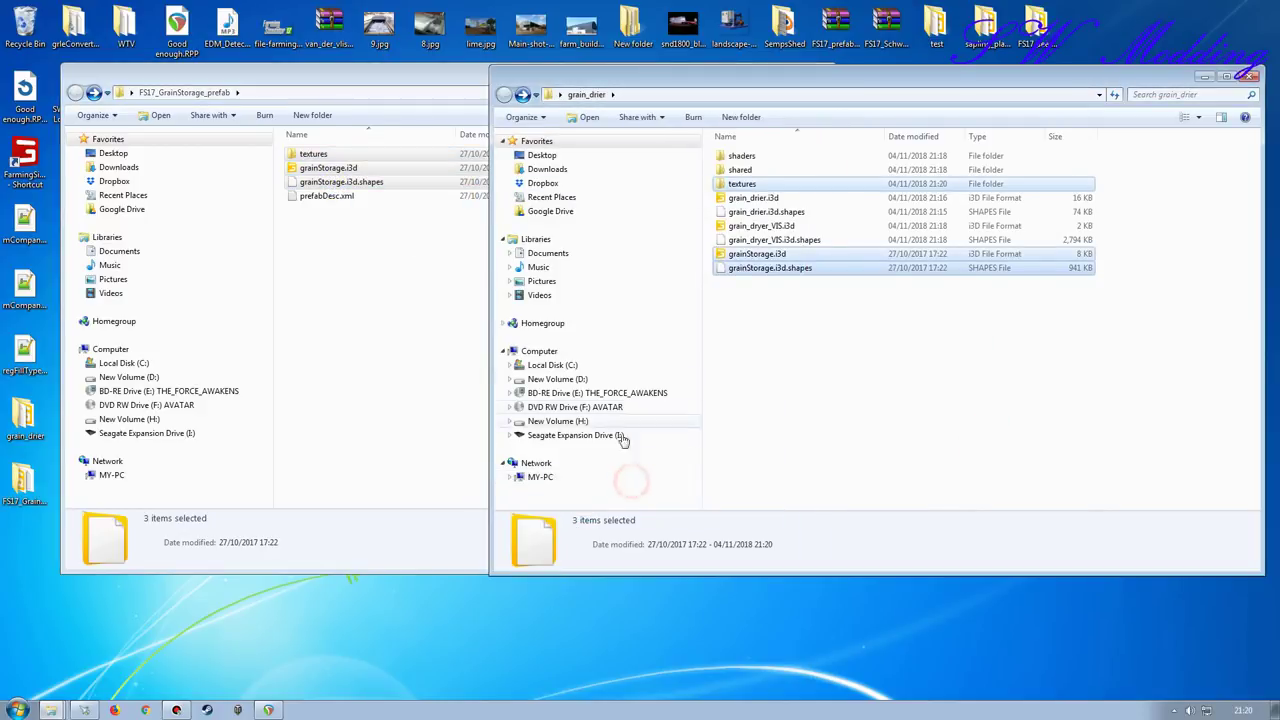
pyautogui.click(424, 74)
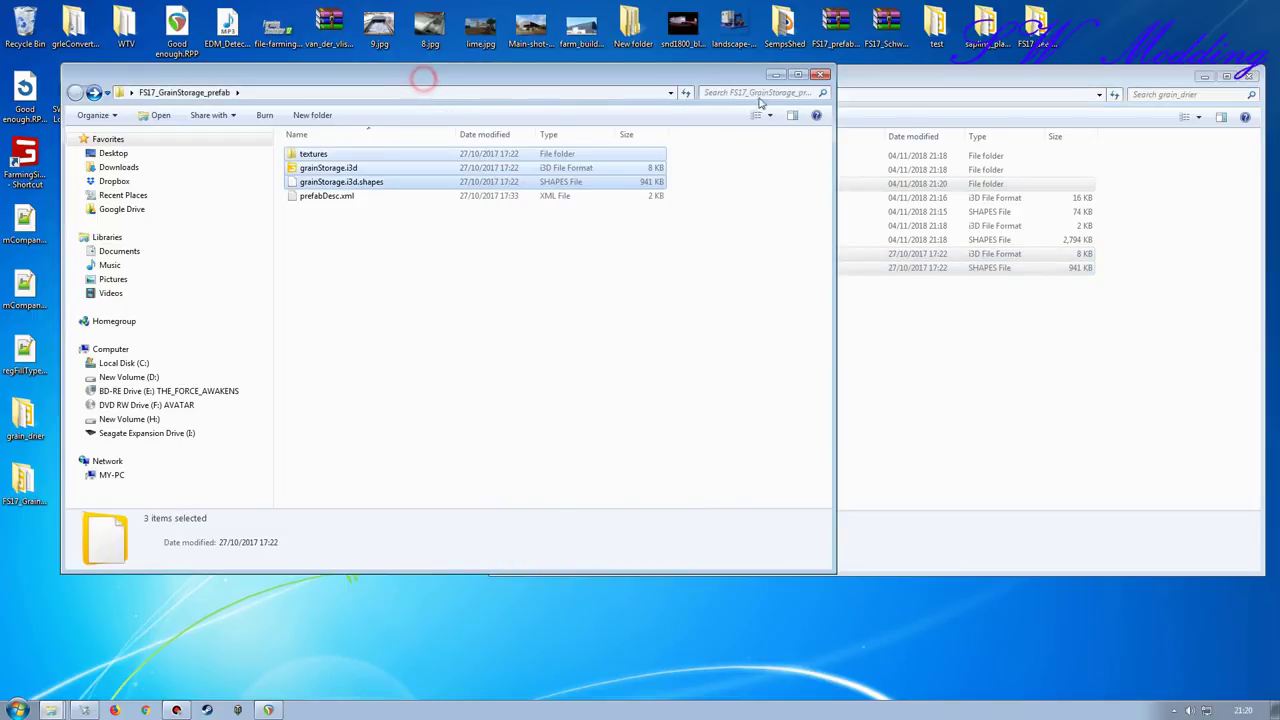
pyautogui.click(818, 74)
pyautogui.moveTo(890, 68); pyautogui.dragTo(637, 77)
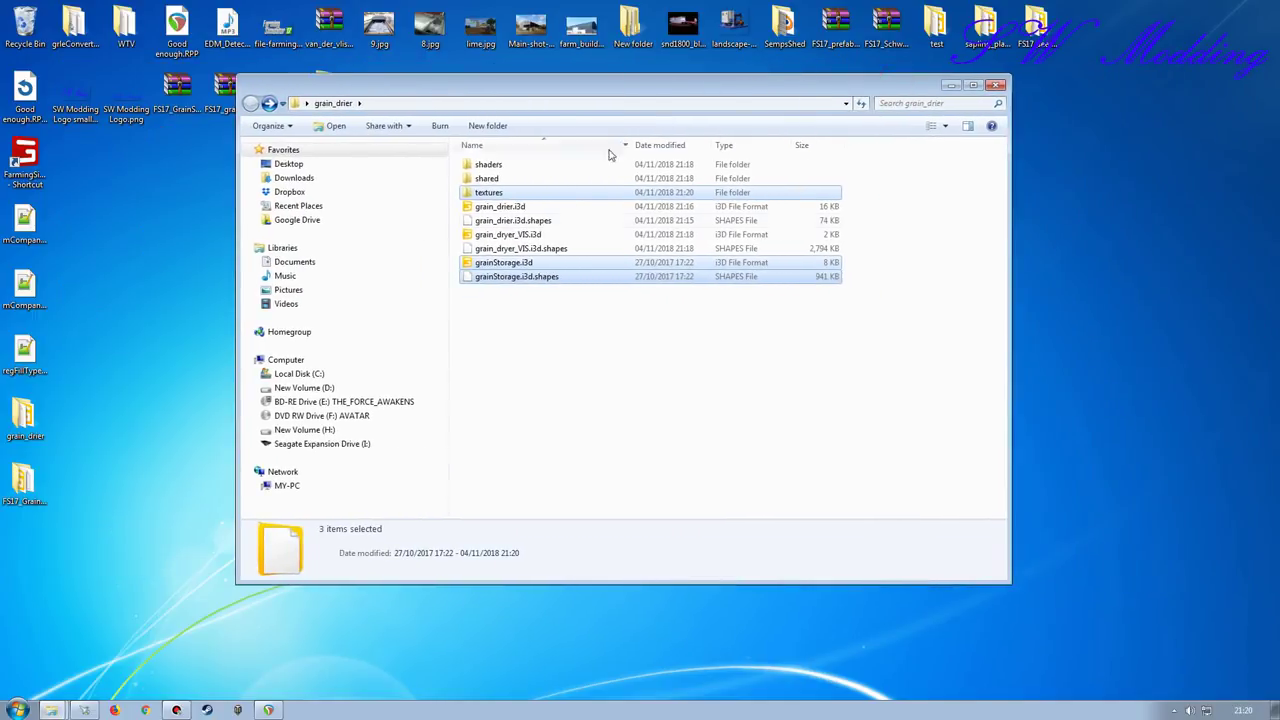
pyautogui.click(563, 368)
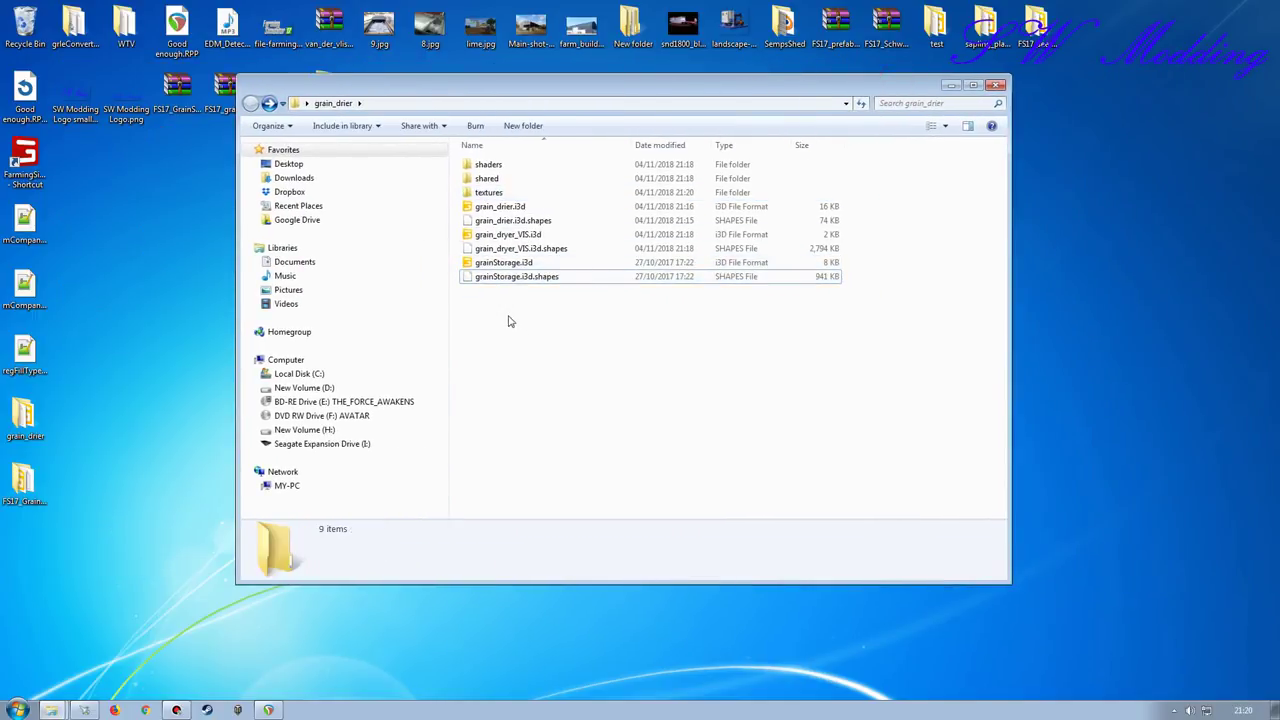
# - Move vehicleShader.xml from the textures folder to the shaders folder within grain_drier
pyautogui.doubleClick(488, 192)
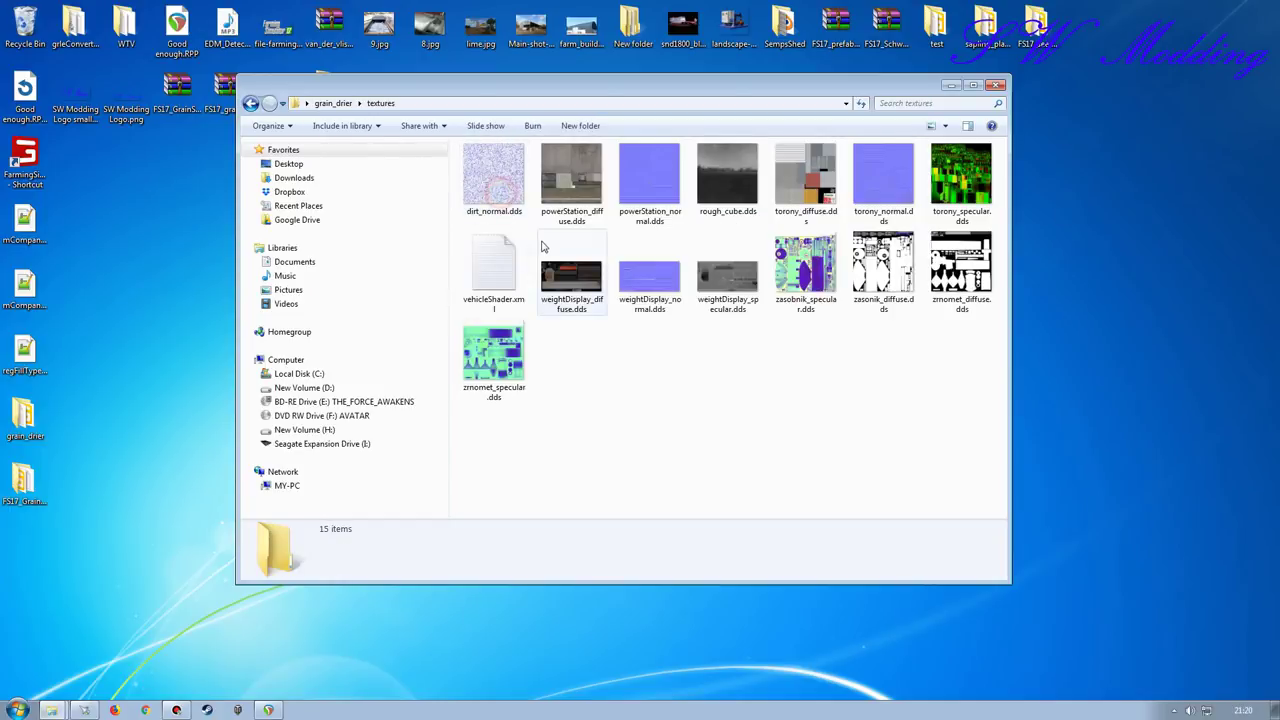
pyautogui.click(493, 265)
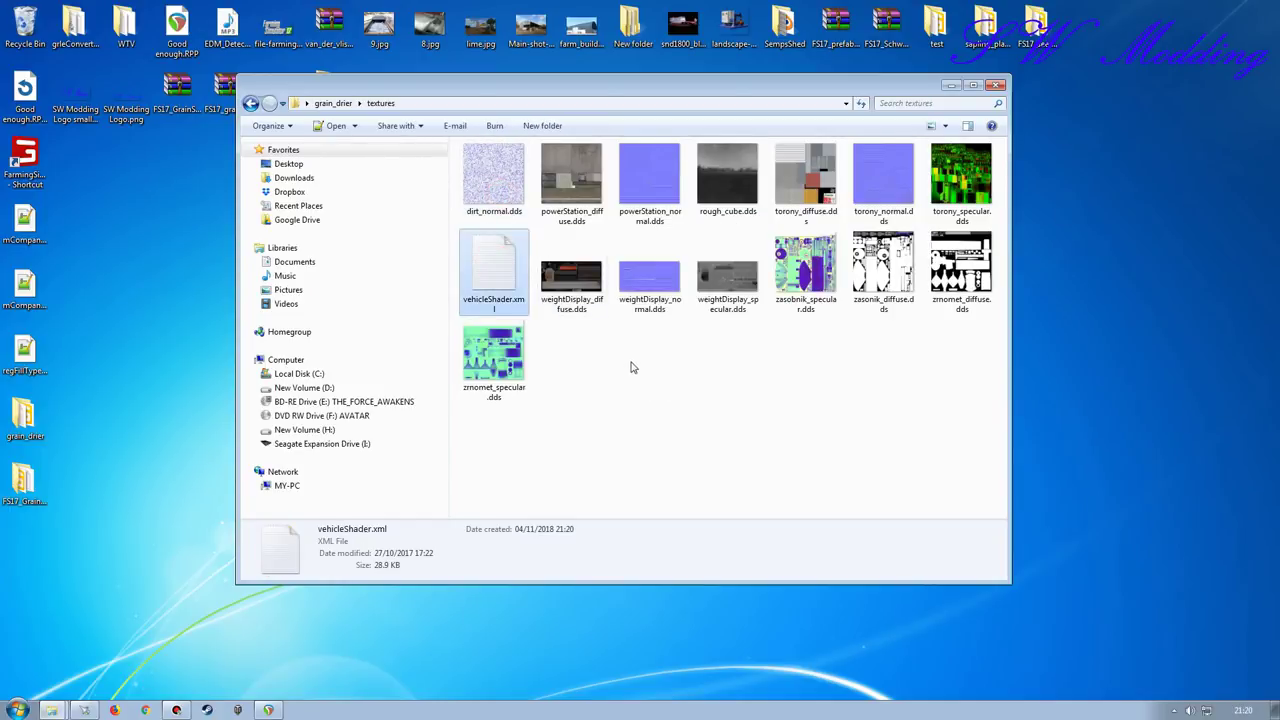
pyautogui.hotkey('ctrl', 'x')
pyautogui.press('BackSpace')
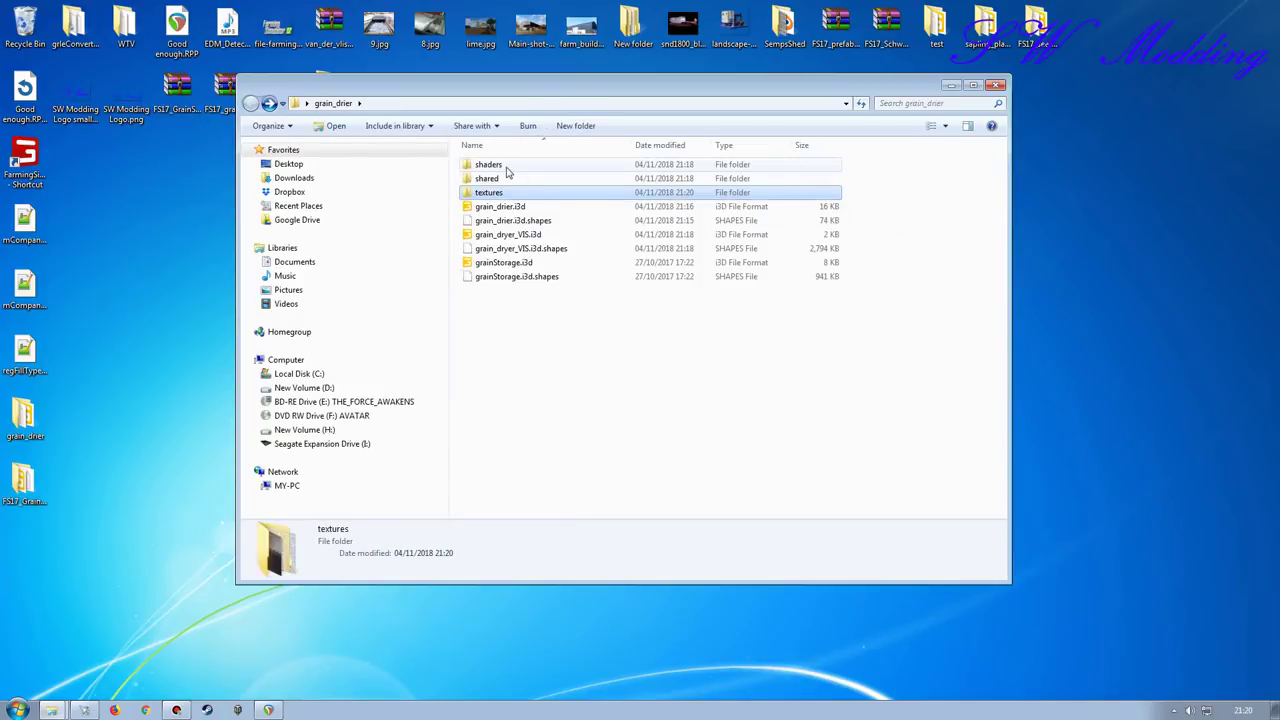
pyautogui.doubleClick(506, 166)
pyautogui.hotkey('ctrl', 'v')
pyautogui.press('BackSpace')
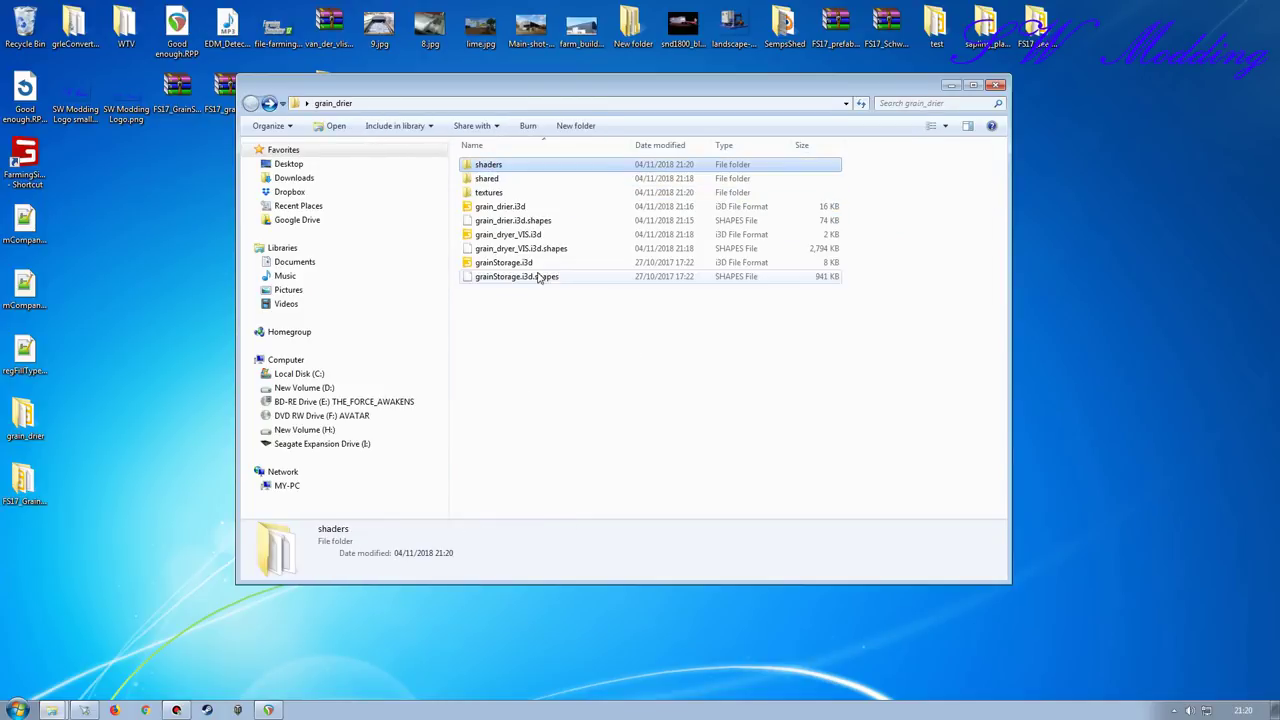
# - Open grainStorage.i3d from grain_drier in Notepad++ and change the vehicleShader.xml path from textures to shaders
pyautogui.click(503, 263)
pyautogui.rightClick(505, 262)
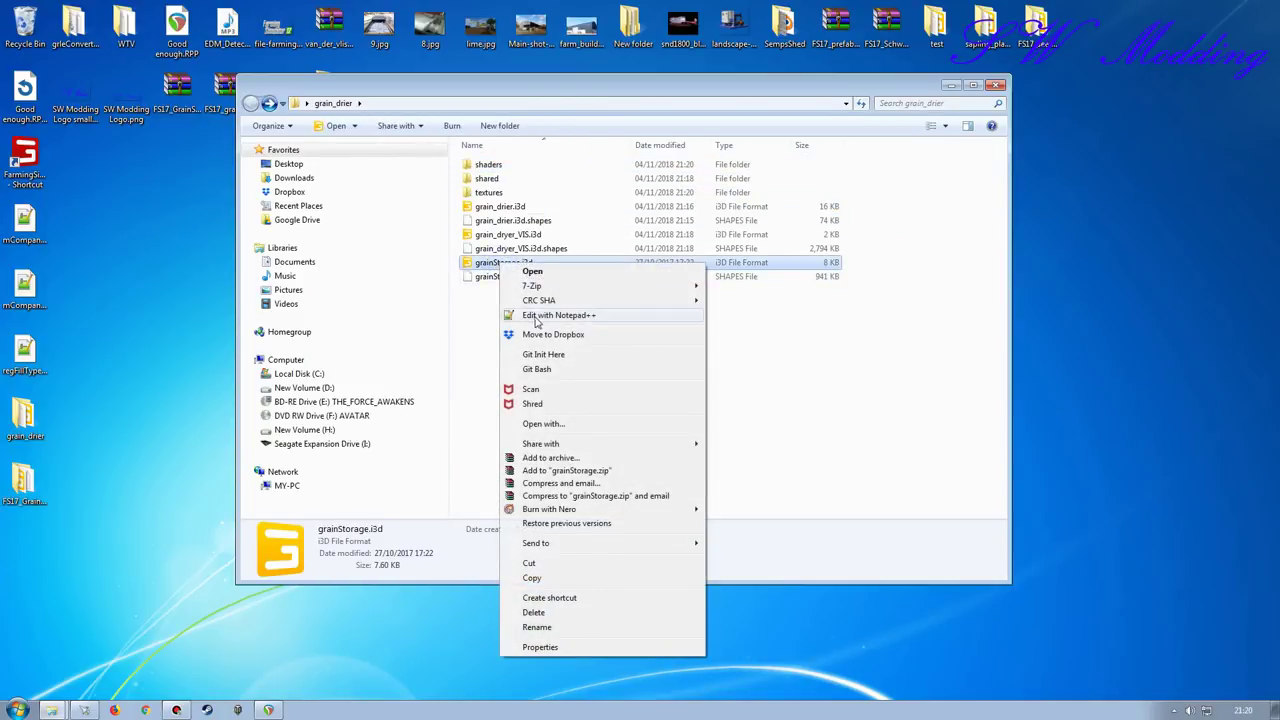
pyautogui.click(565, 293)
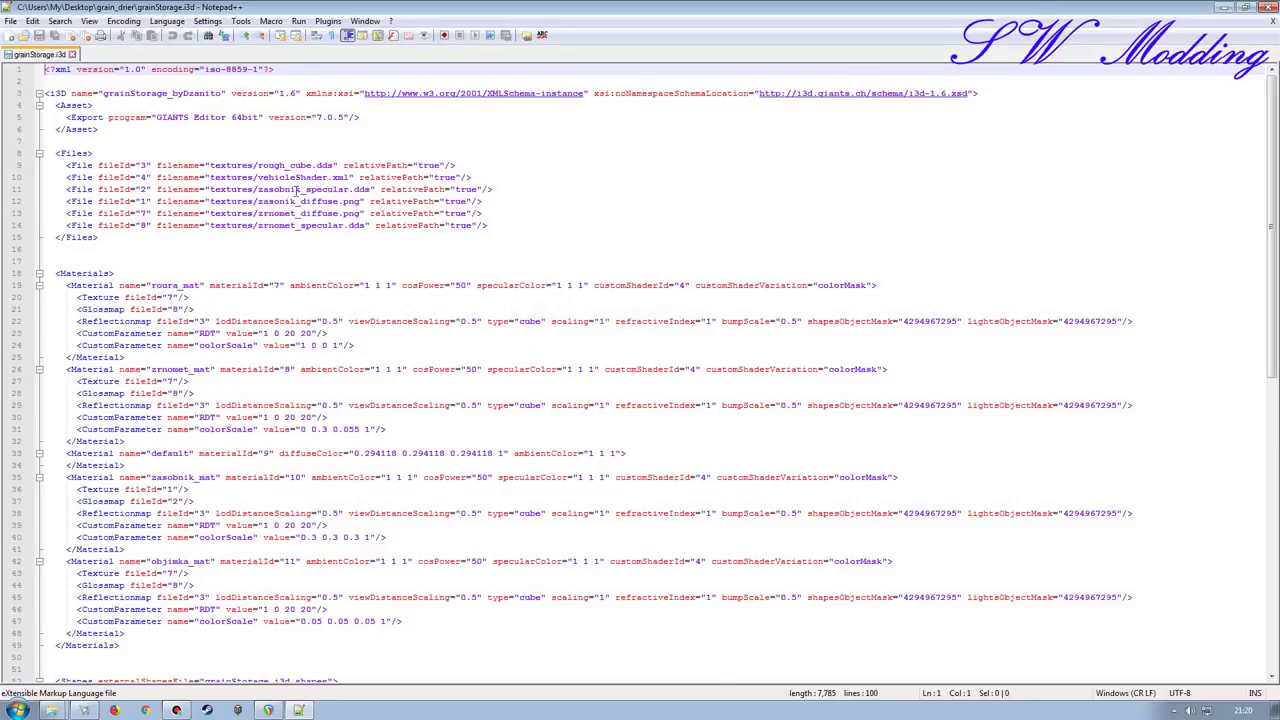
pyautogui.click(245, 177)
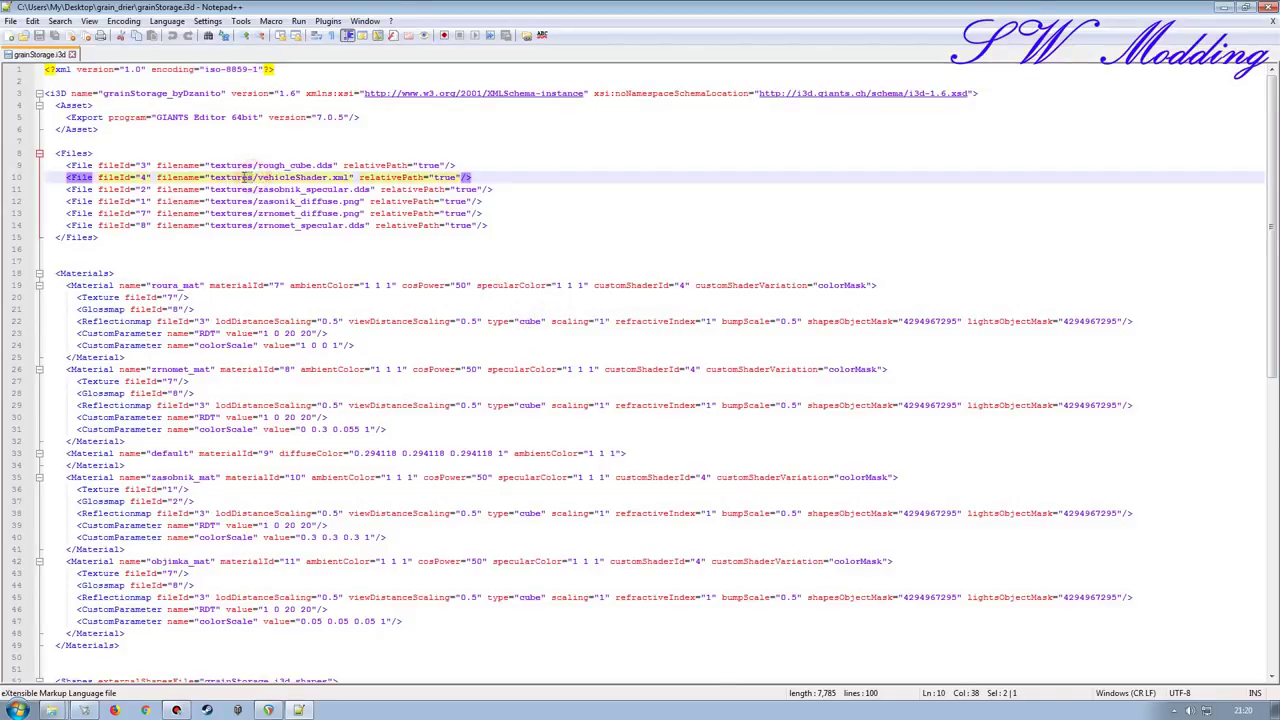
pyautogui.moveTo(214, 177); pyautogui.dragTo(210, 178)
pyautogui.write('sh')
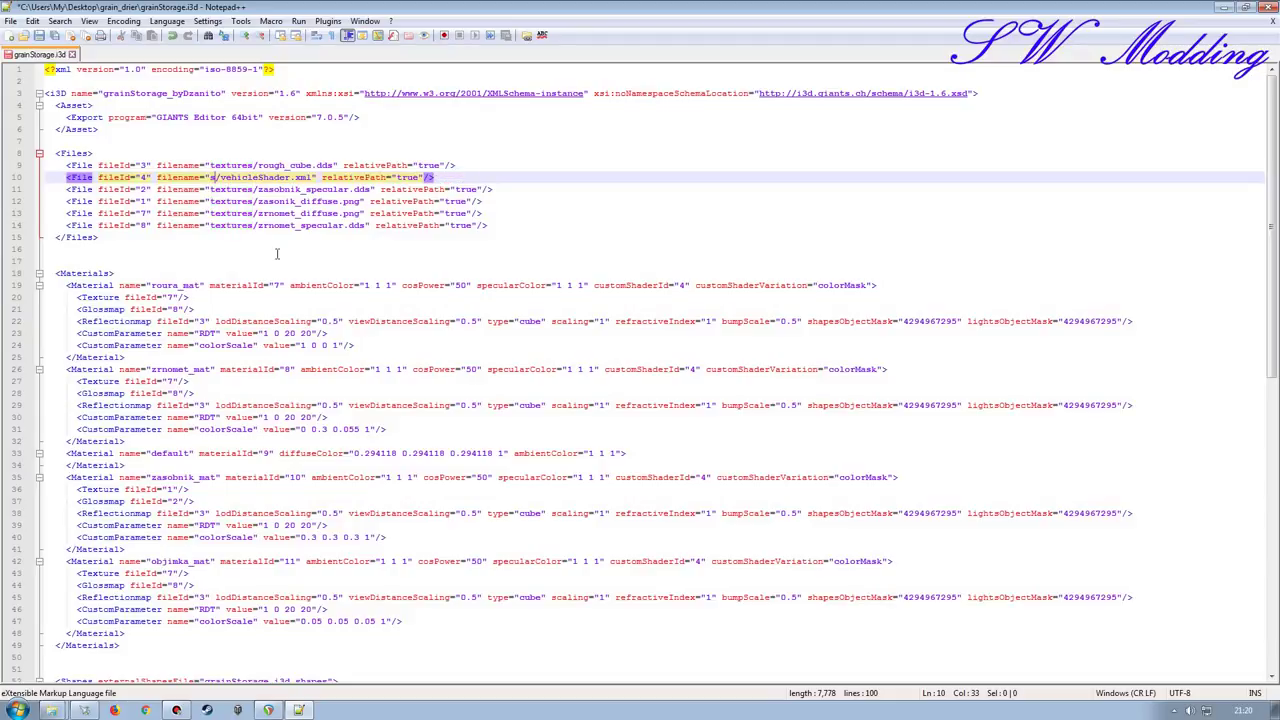
pyautogui.write('aders')
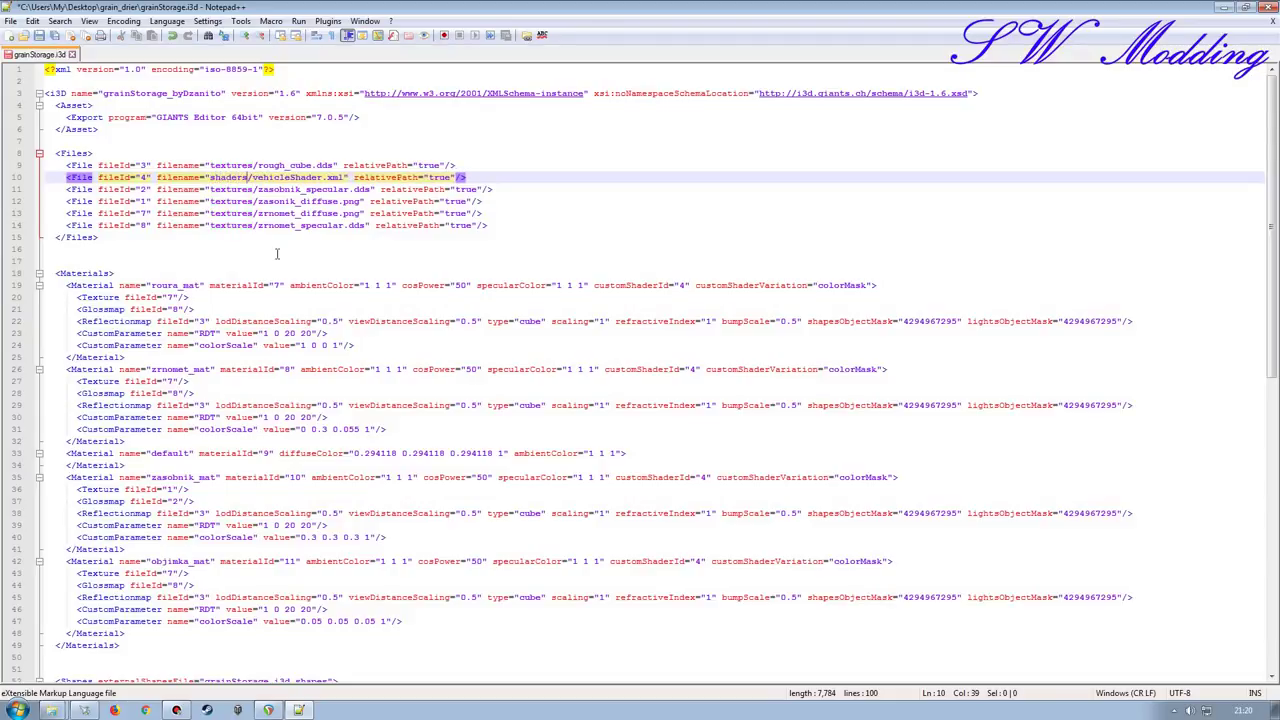
# - Save the edited grainStorage.i3d and close Notepad++
pyautogui.click(53, 37)
pyautogui.click(1272, 22)
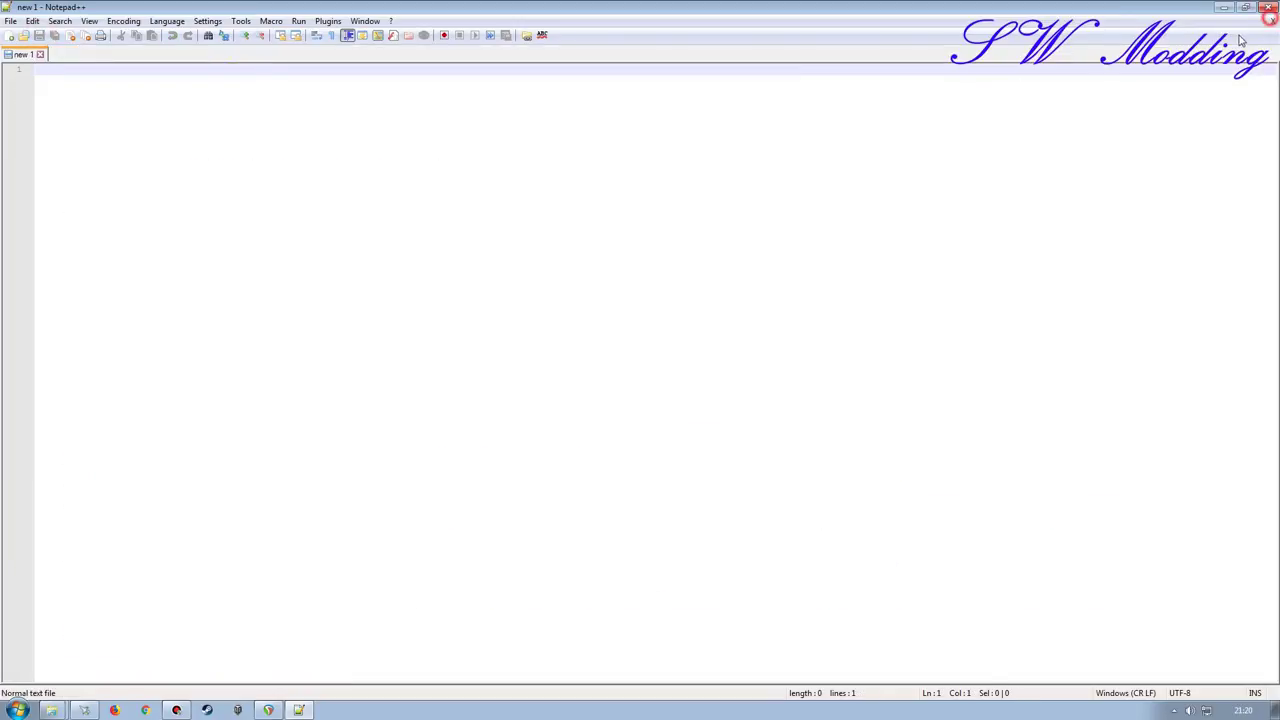
pyautogui.click(1268, 8)
# - Load grainStorage.i3d in GIANTS Editor 7.1.0, check the console for loading errors, and close the editor
pyautogui.press('Return')
pyautogui.click(622, 440)
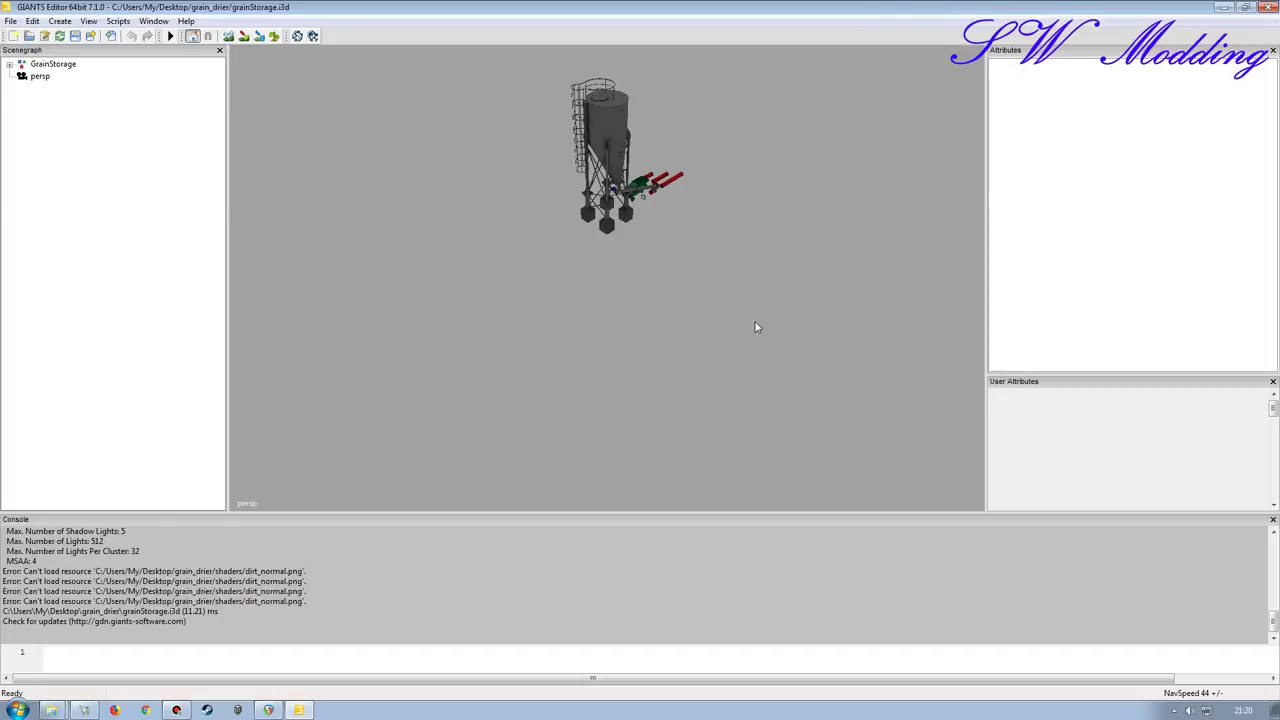
pyautogui.click(1269, 7)
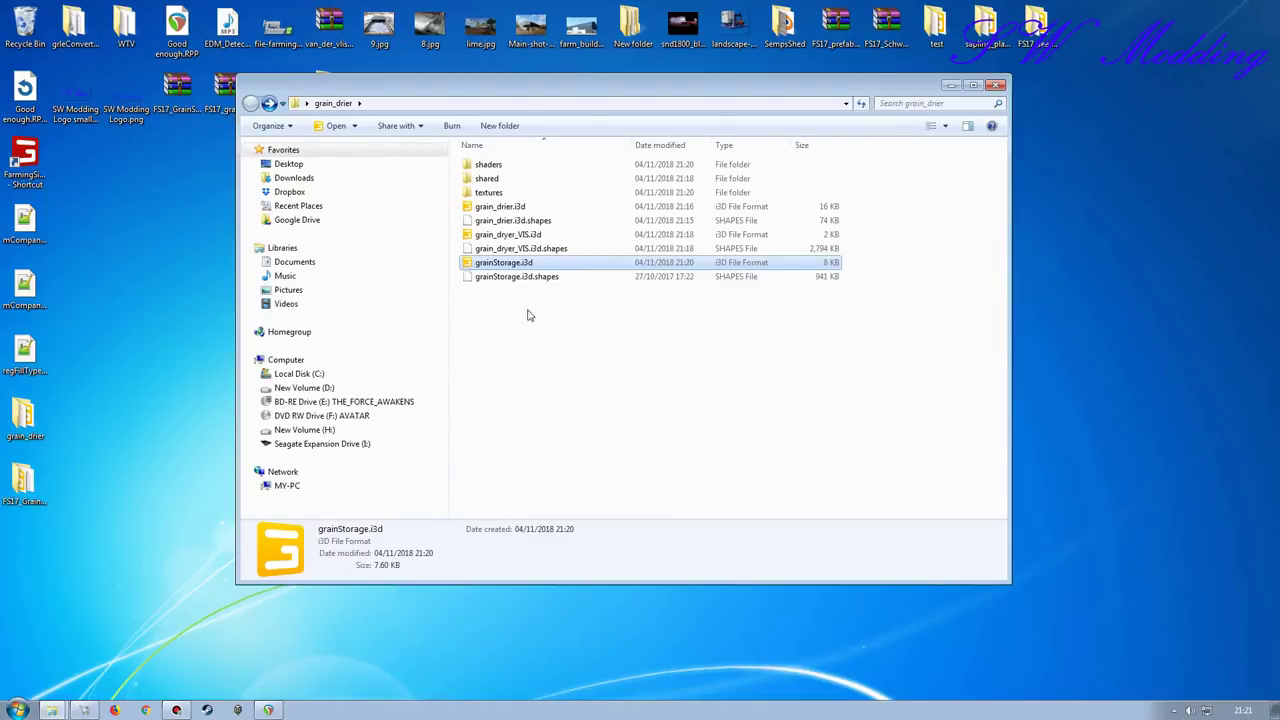
# - Open vehicleShader.xml from the shaders folder in Notepad++ and set the DirtNmap default filename to ../shared/dirt_normal.png
pyautogui.doubleClick(488, 164)
pyautogui.click(504, 192)
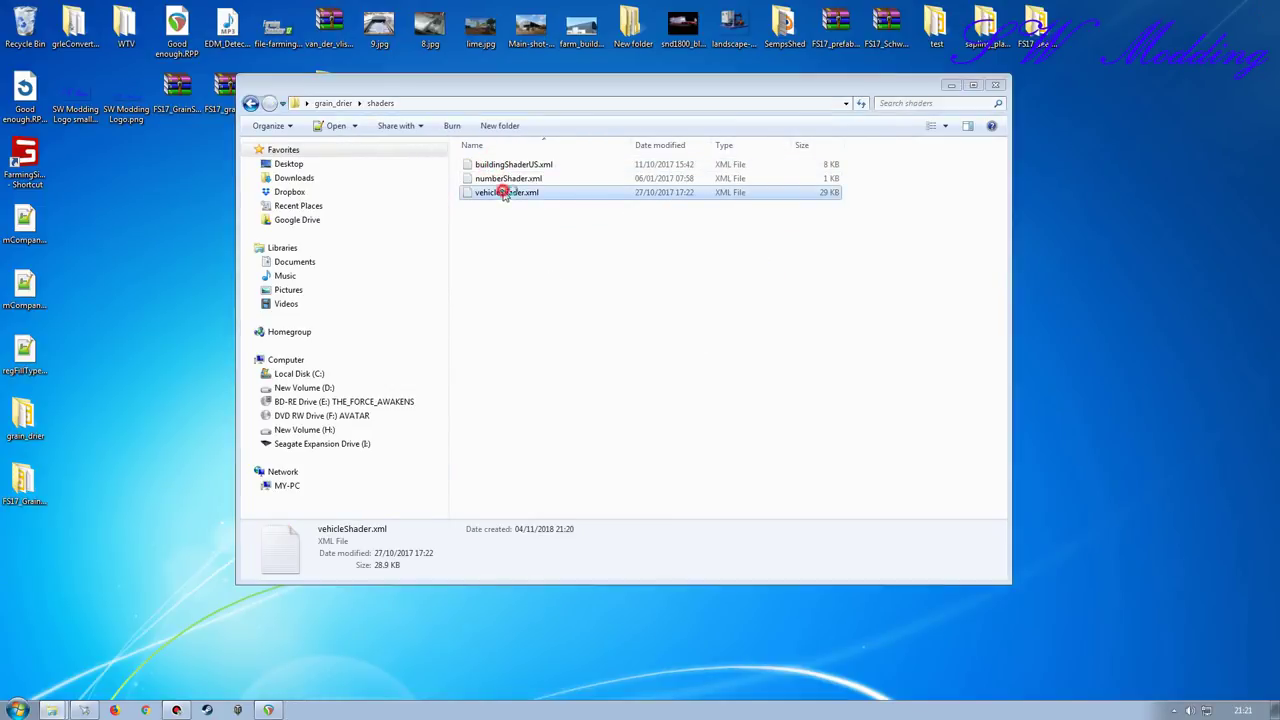
pyautogui.doubleClick(504, 192)
pyautogui.click(481, 359)
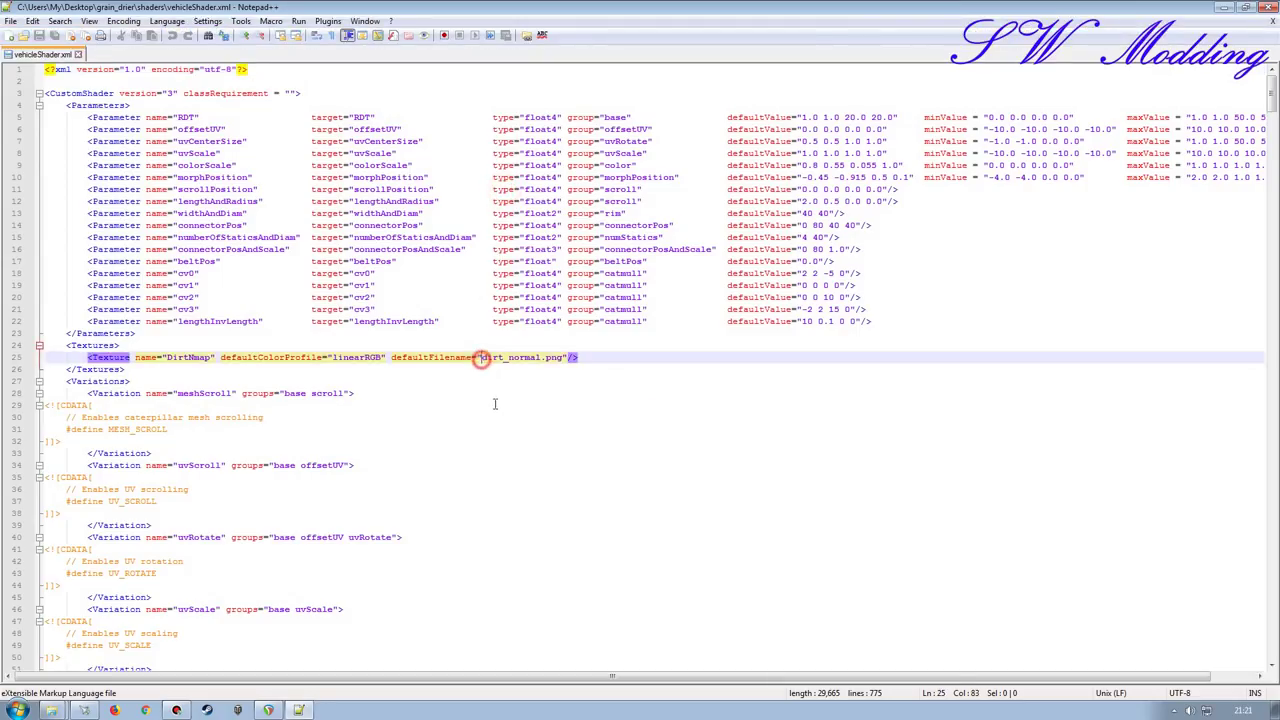
pyautogui.write('../')
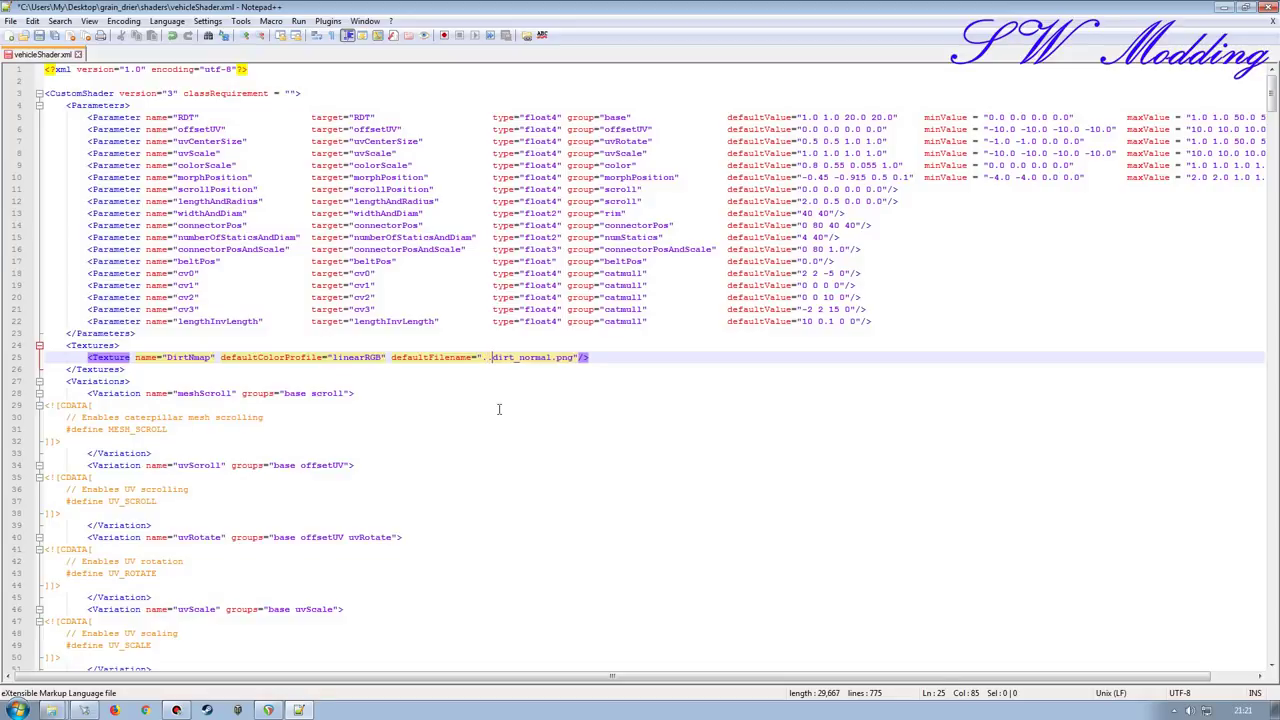
pyautogui.write('shared/')
# - Look in the shared folder of grain_drier for the dirt_normal texture and compare it with the path in vehicleShader.xml
pyautogui.moveTo(51, 710)
pyautogui.click(51, 683)
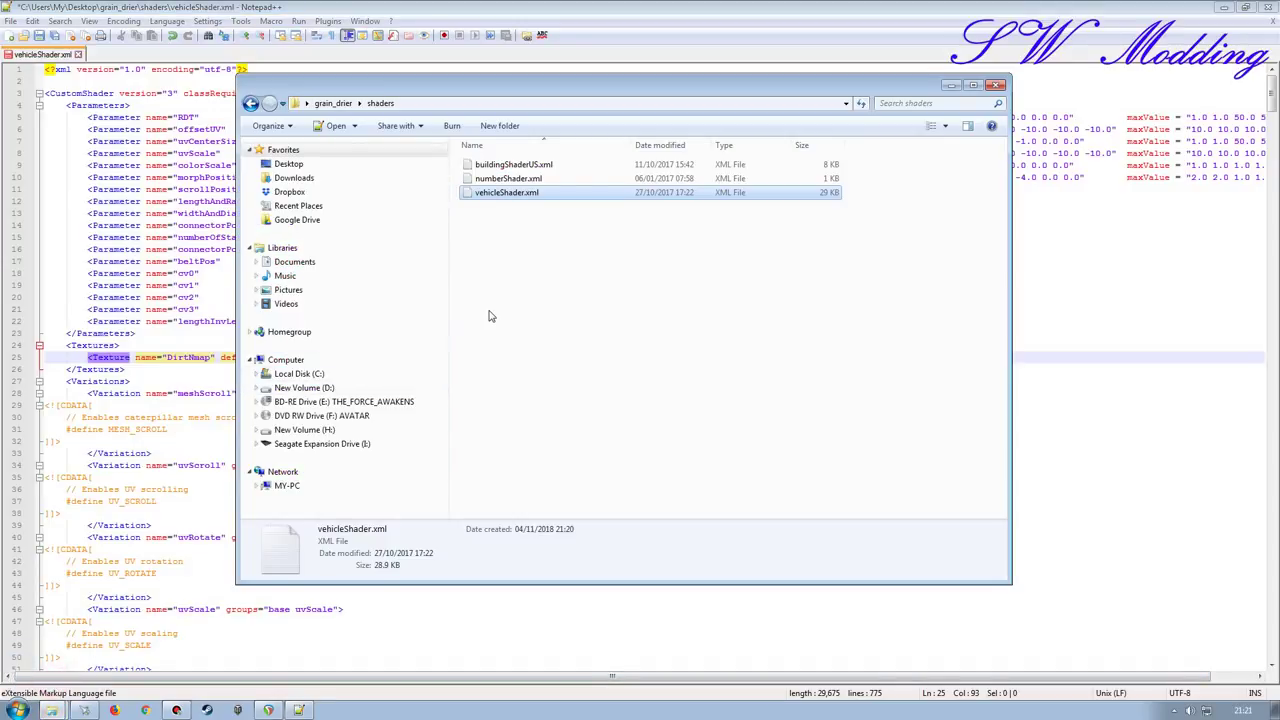
pyautogui.press('BackSpace')
pyautogui.doubleClick(508, 183)
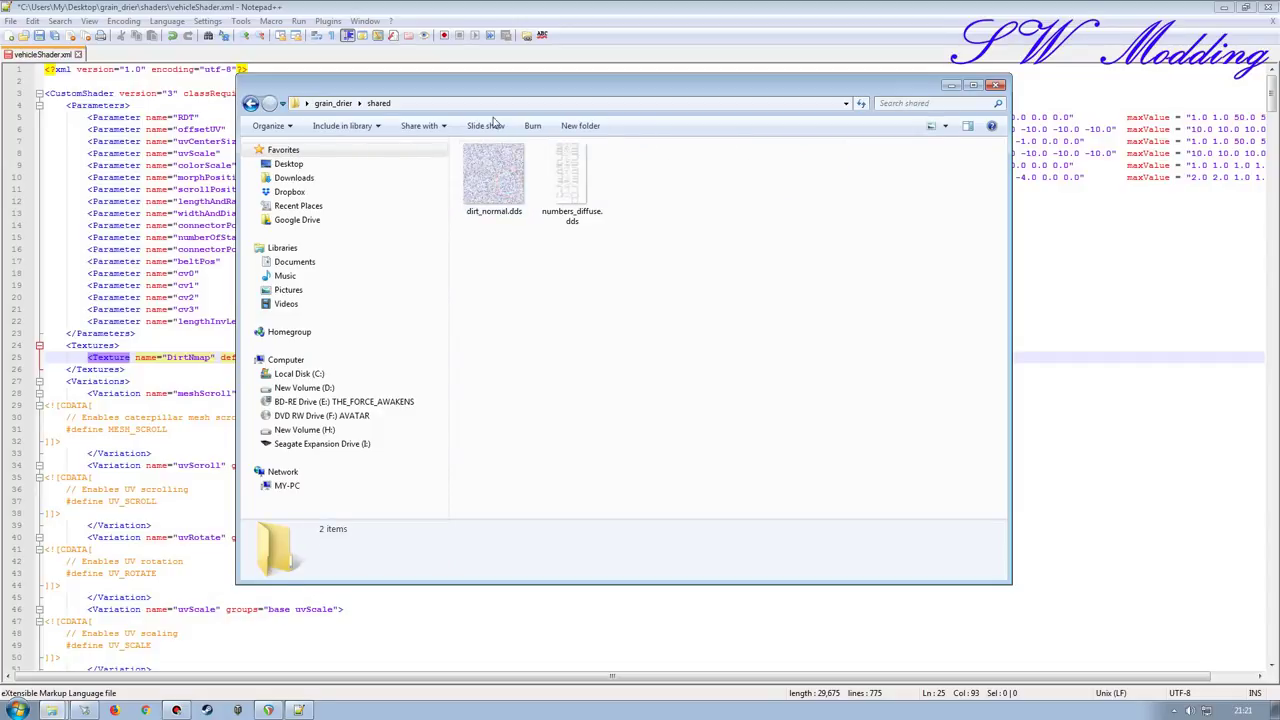
pyautogui.moveTo(547, 92); pyautogui.dragTo(575, 412)
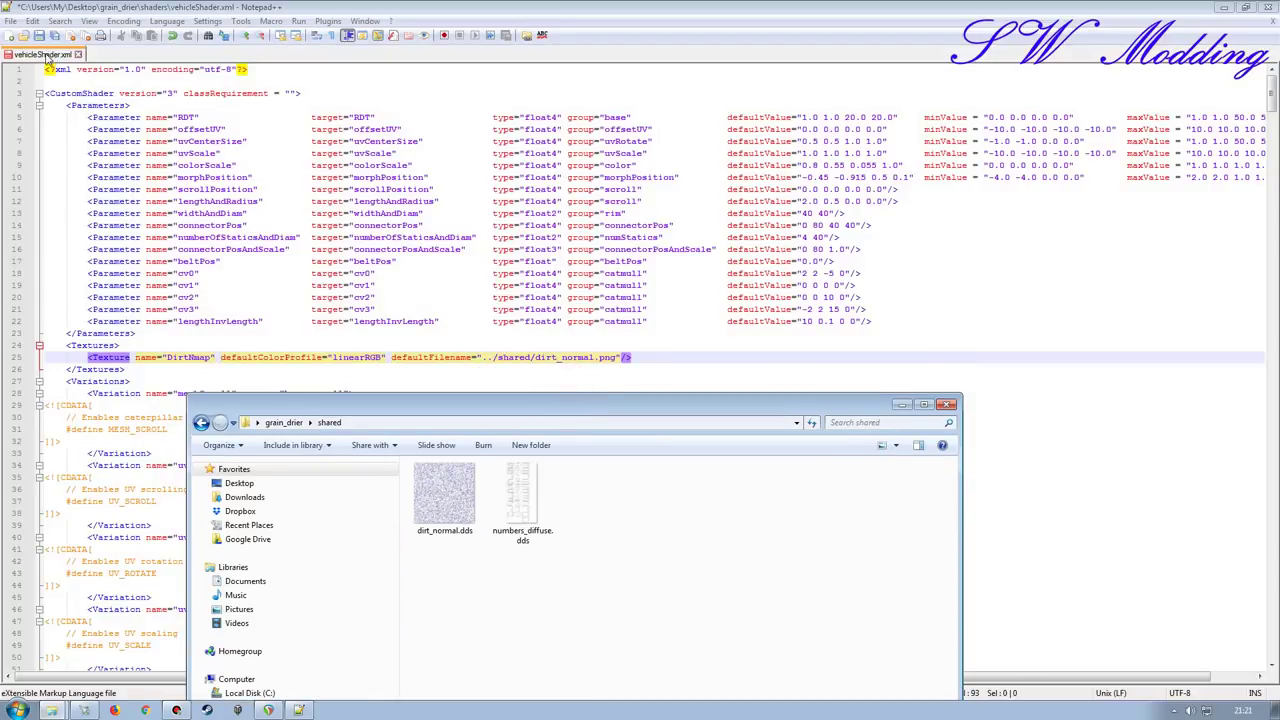
pyautogui.moveTo(497, 405); pyautogui.dragTo(598, 165)
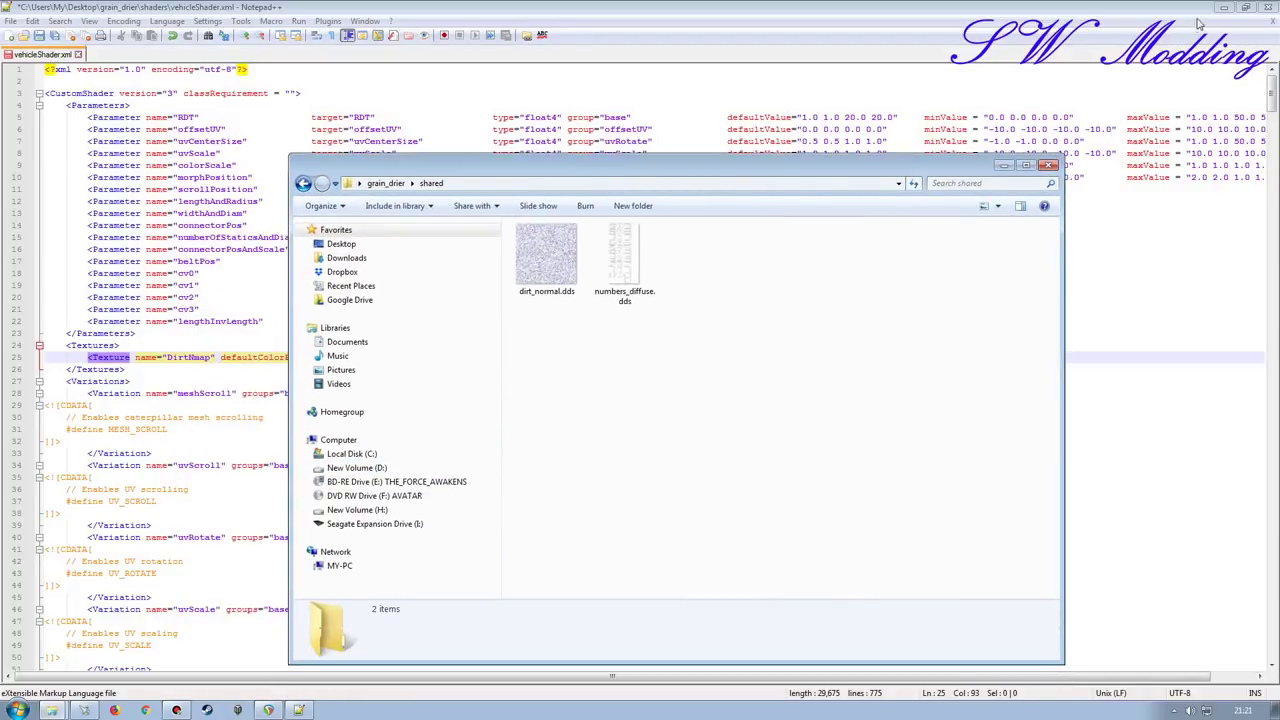
# - Save and close vehicleShader.xml, close Notepad++, and return to the main grain_drier folder
pyautogui.click(1270, 22)
pyautogui.click(645, 405)
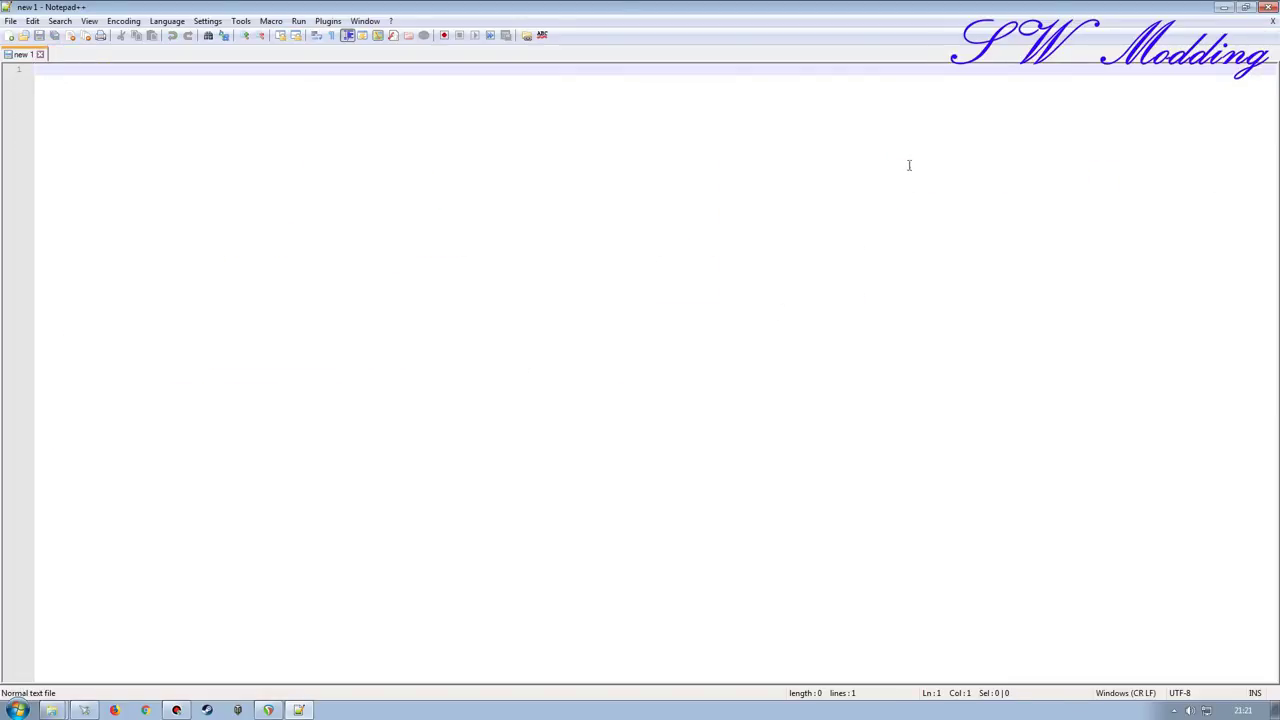
pyautogui.click(1268, 10)
pyautogui.press('BackSpace')
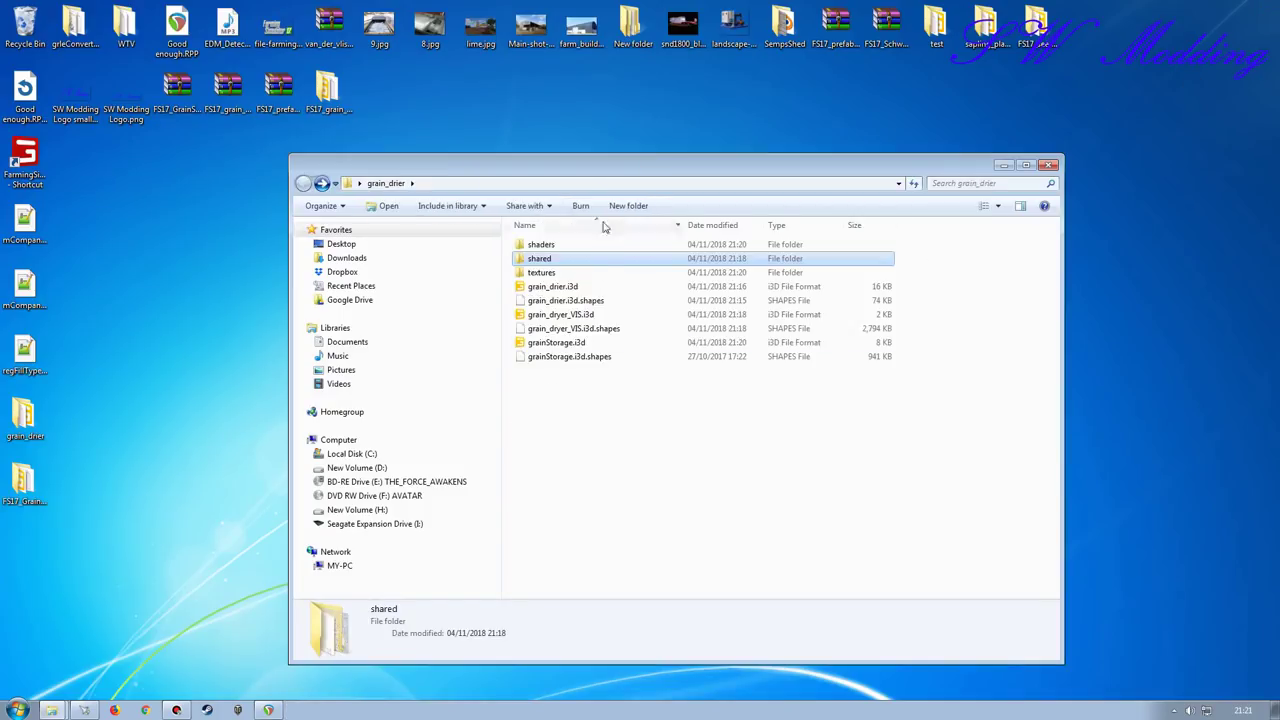
# - Reload grainStorage.i3d in GIANTS Editor 7.1.0 to recheck the dirt texture path in the console, and close the editor
pyautogui.moveTo(585, 169); pyautogui.dragTo(520, 116)
pyautogui.click(493, 327)
pyautogui.doubleClick(490, 289)
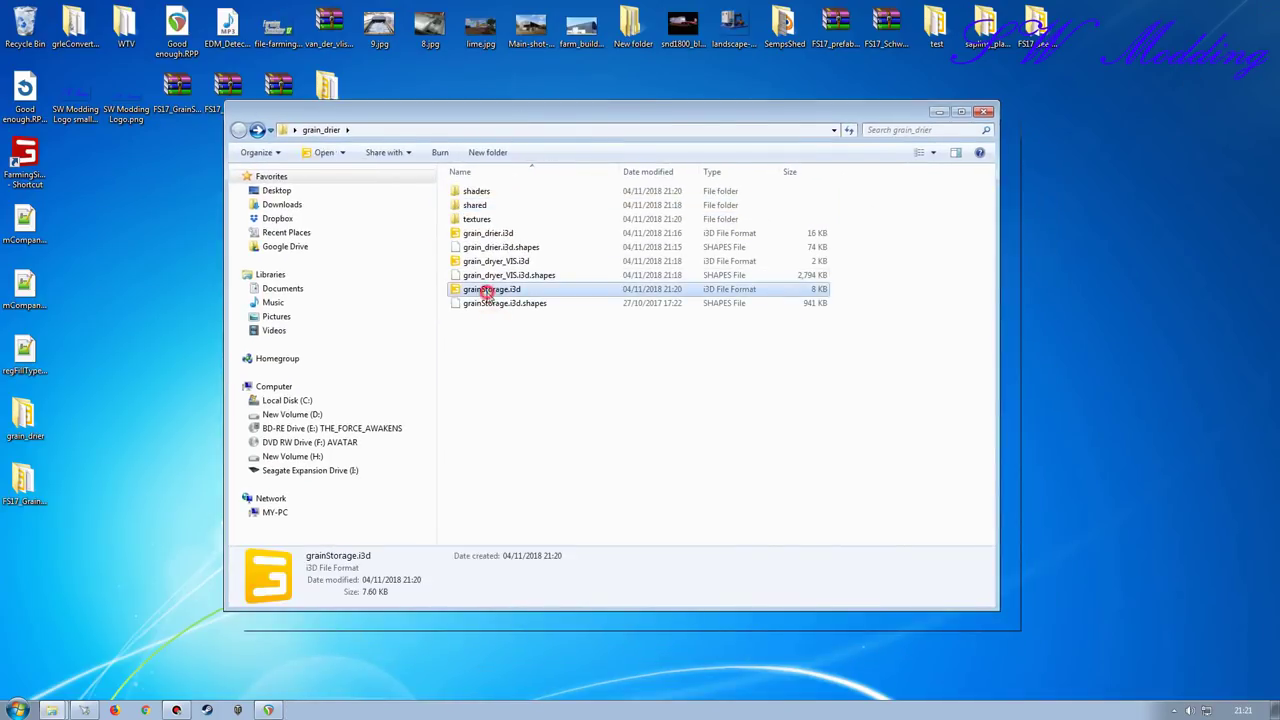
pyautogui.click(641, 440)
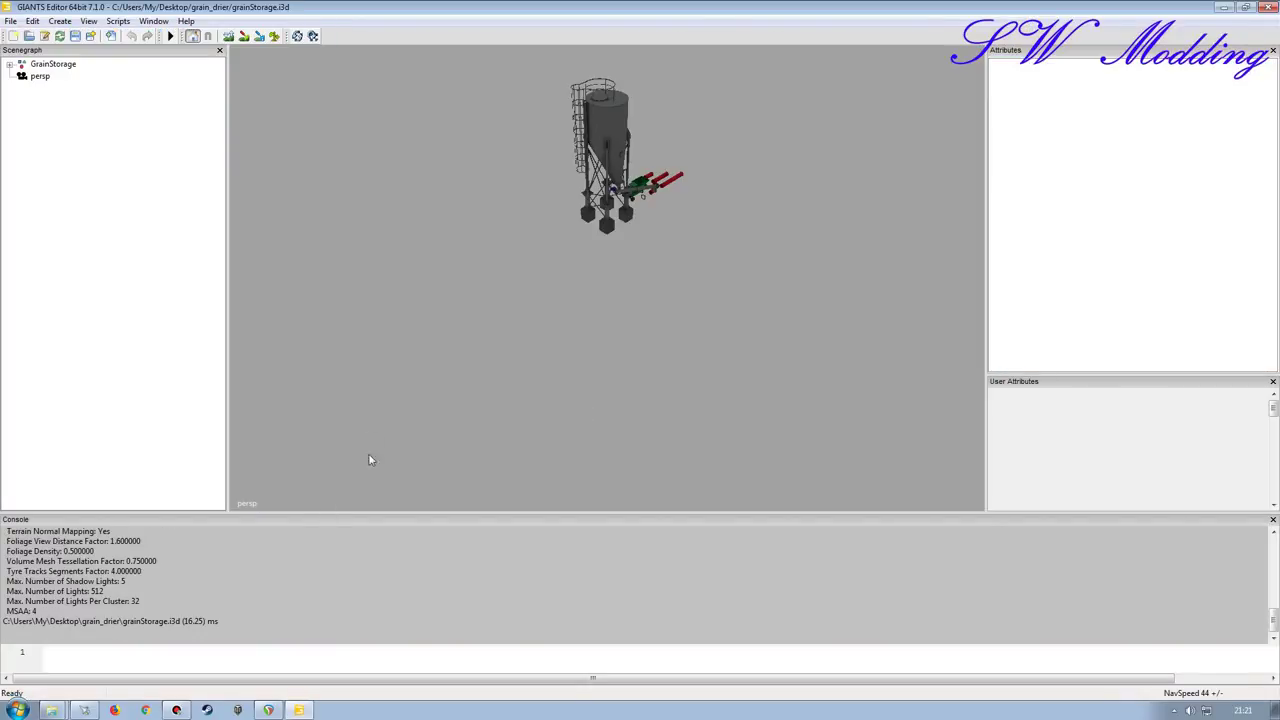
pyautogui.click(1268, 7)
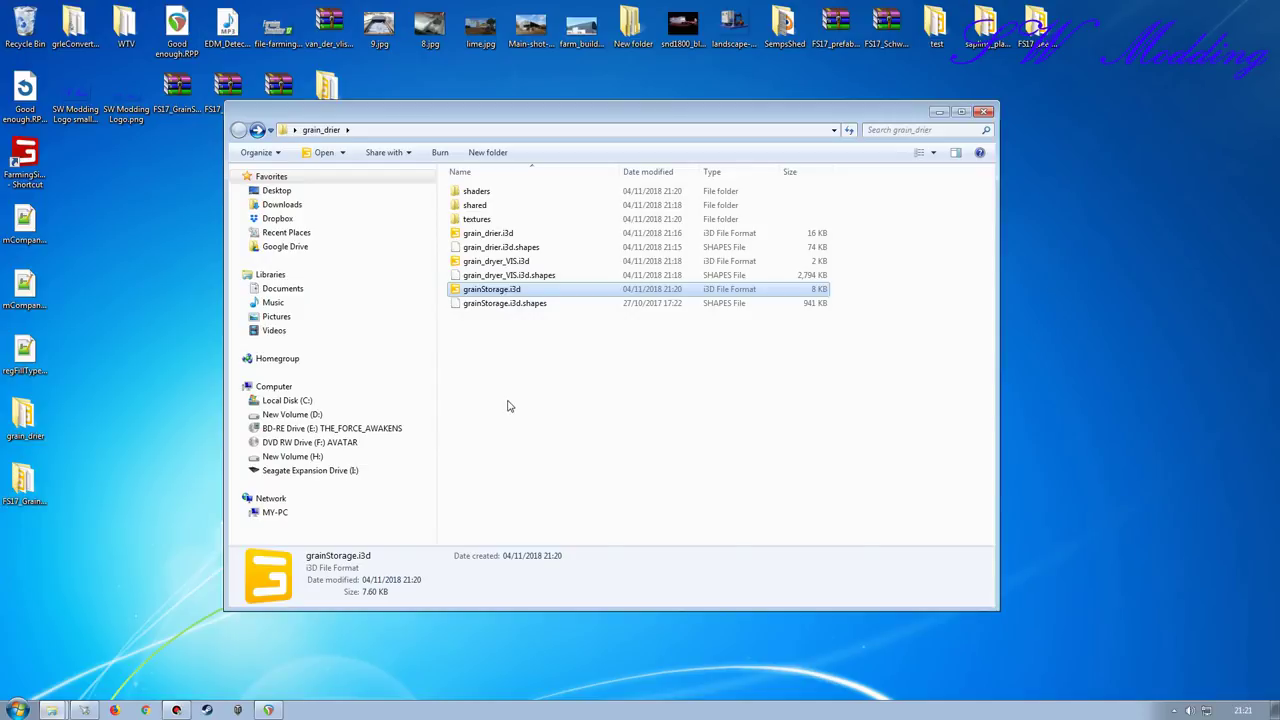
pyautogui.moveTo(505, 124); pyautogui.dragTo(622, 212)
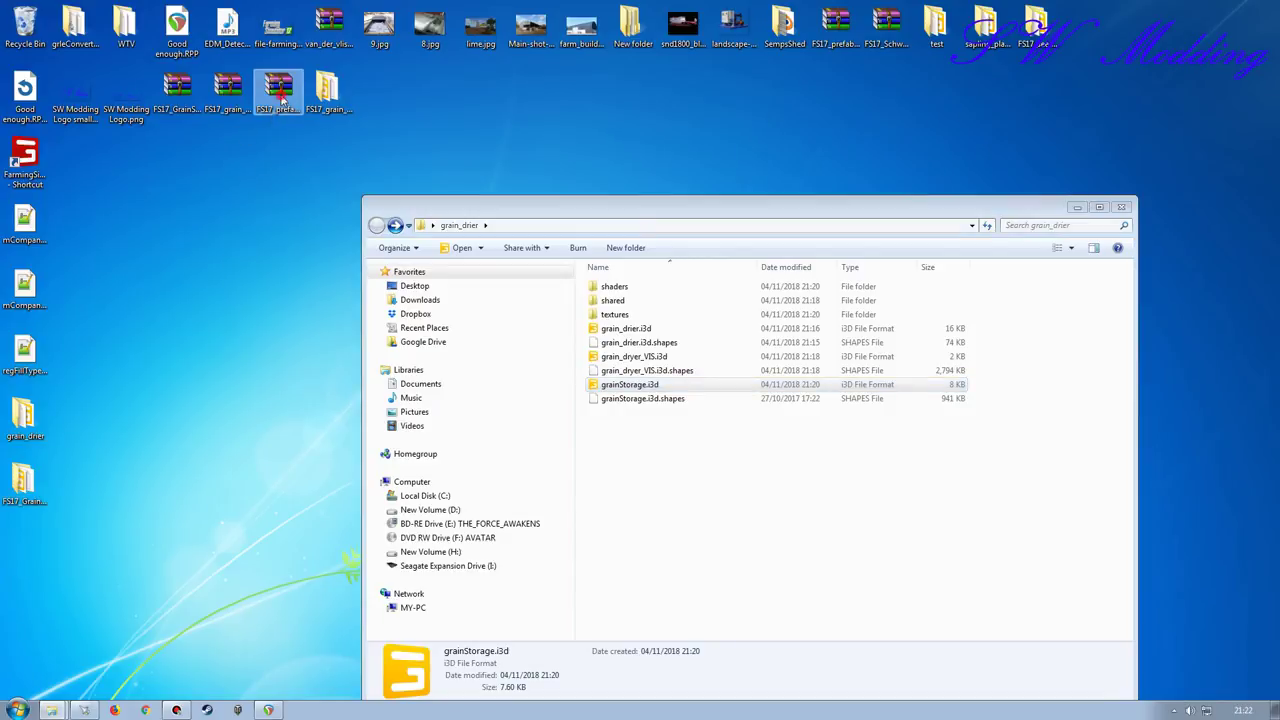
pyautogui.moveTo(620, 207); pyautogui.dragTo(519, 126)
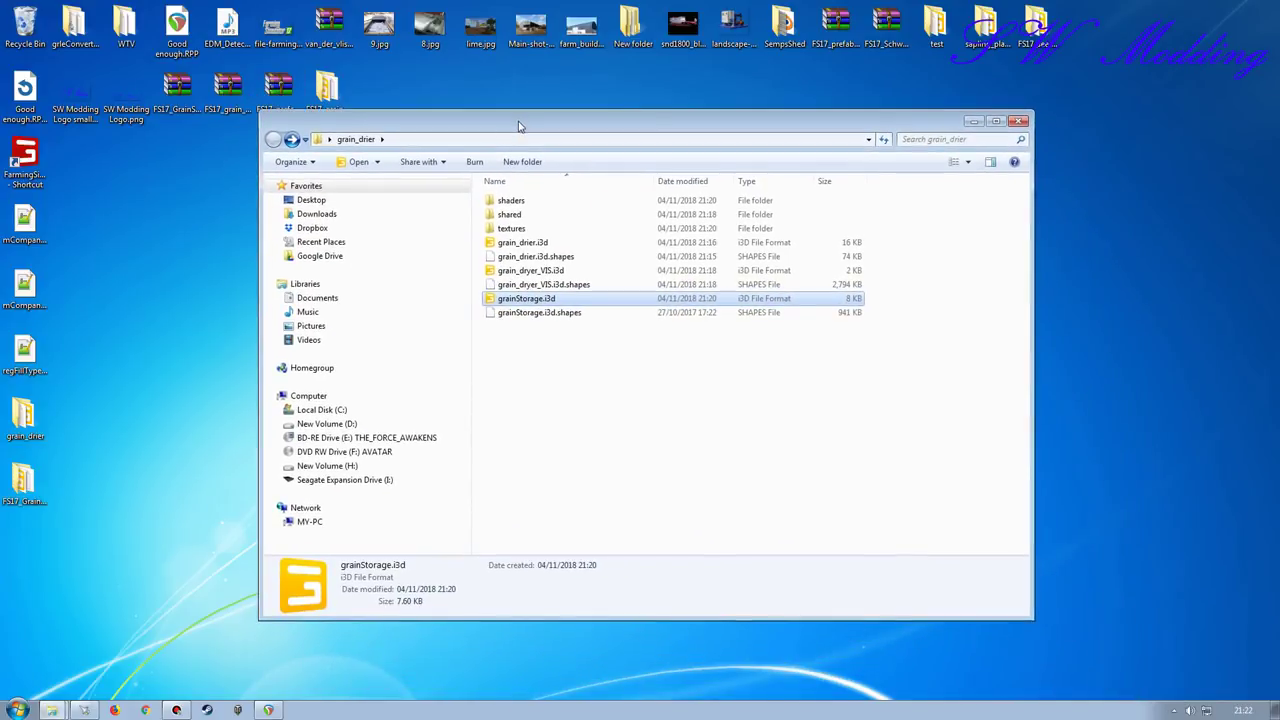
pyautogui.click(548, 409)
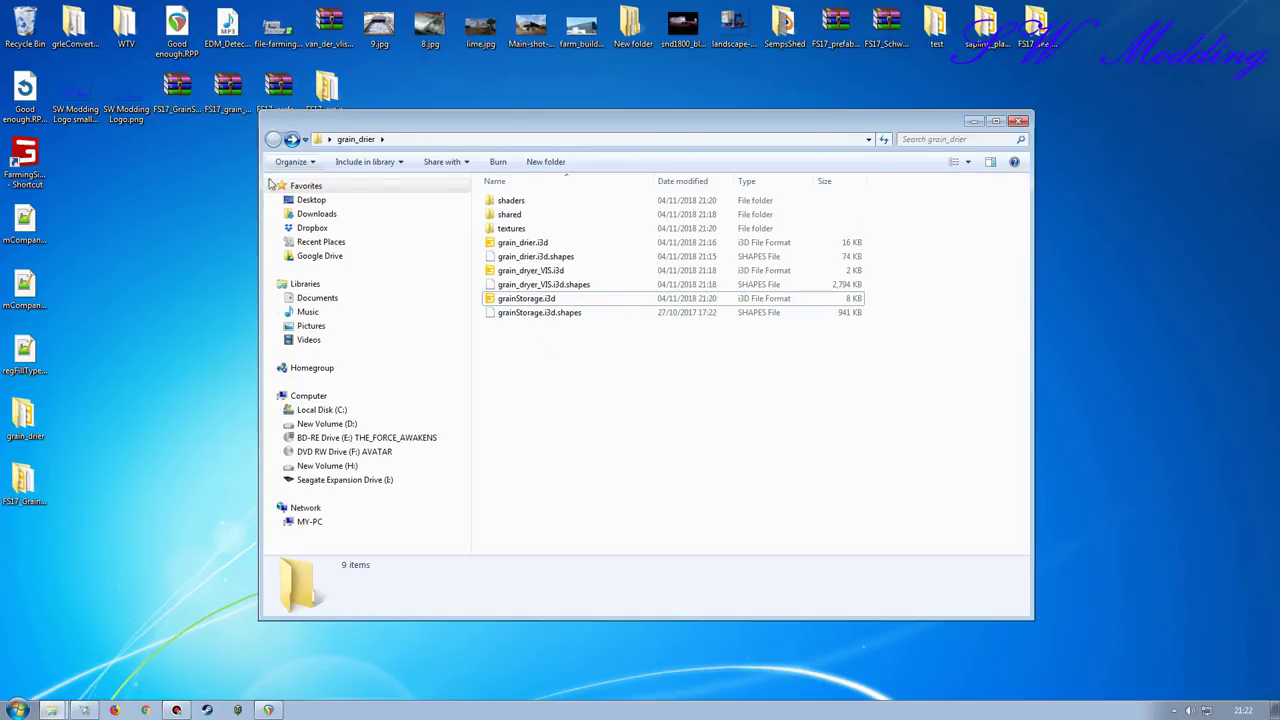
pyautogui.moveTo(616, 128); pyautogui.dragTo(628, 174)
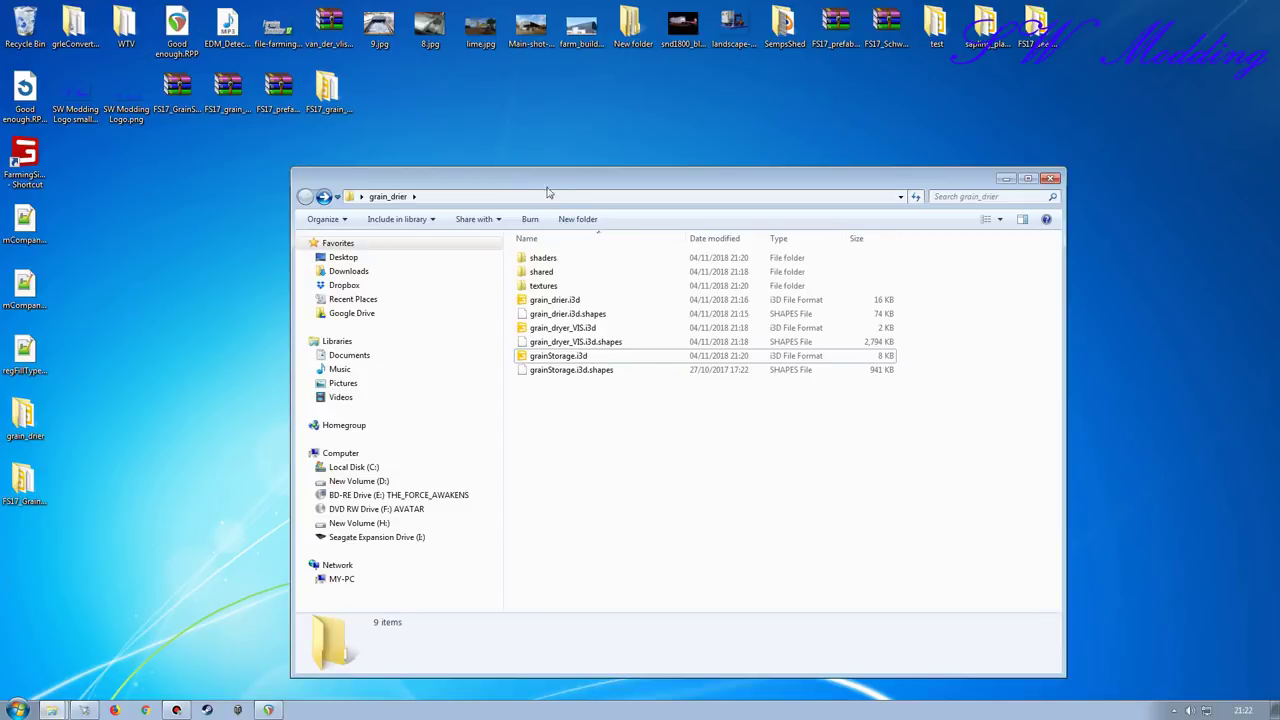
pyautogui.moveTo(525, 170); pyautogui.dragTo(445, 143)
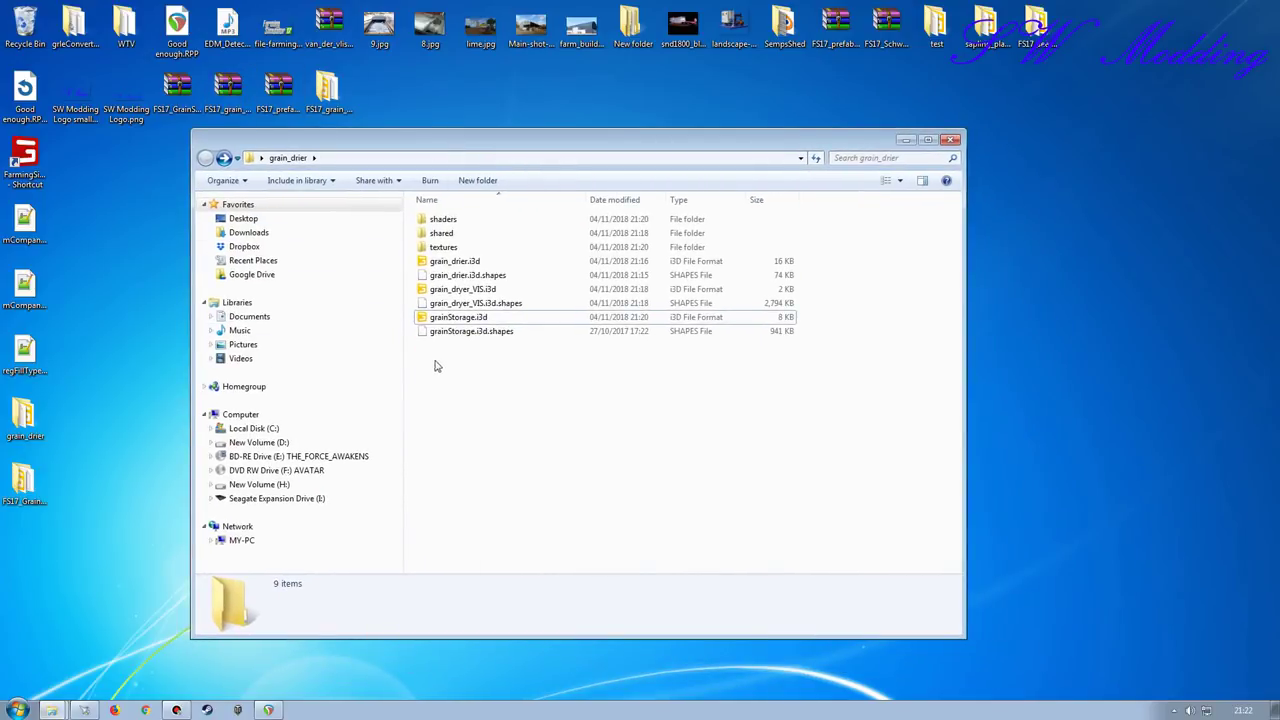
# - Extract the FS17_prefab_Addon_Kit archive on the desktop, open the extracted folder, and arrange its window beside the grain_drier window
pyautogui.moveTo(418, 145); pyautogui.dragTo(629, 129)
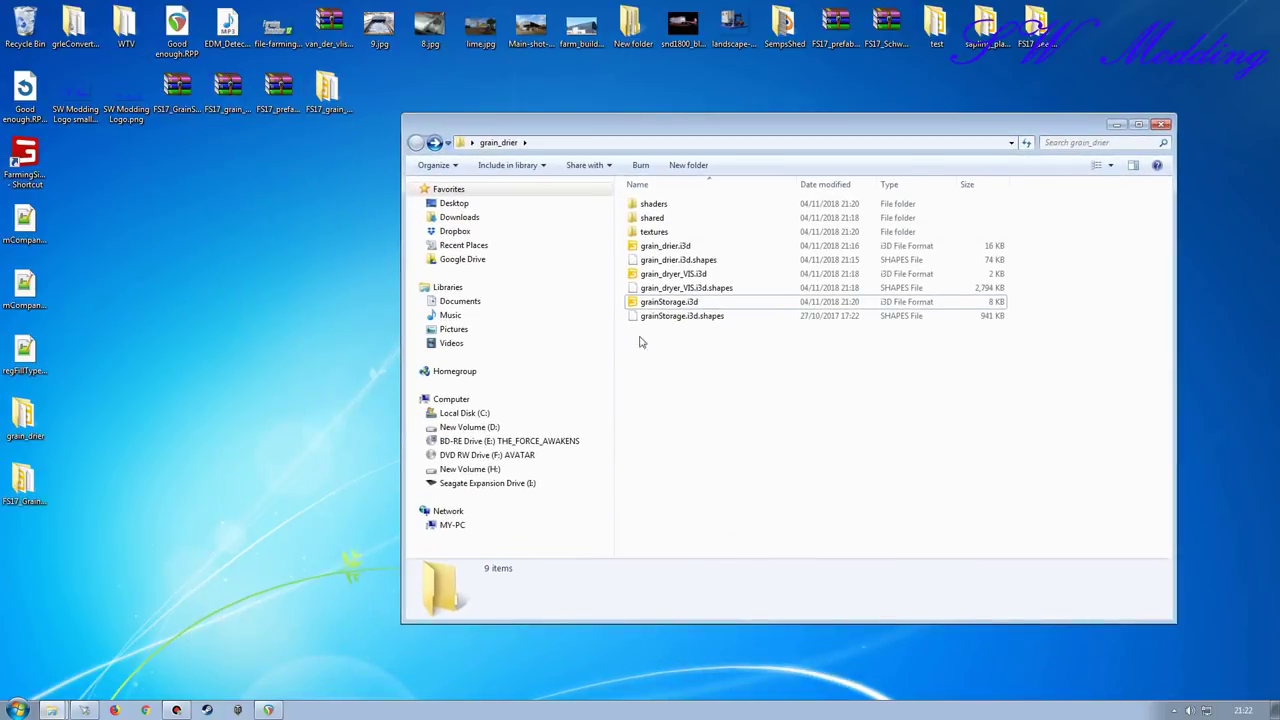
pyautogui.rightClick(281, 94)
pyautogui.click(360, 141)
pyautogui.doubleClick(27, 562)
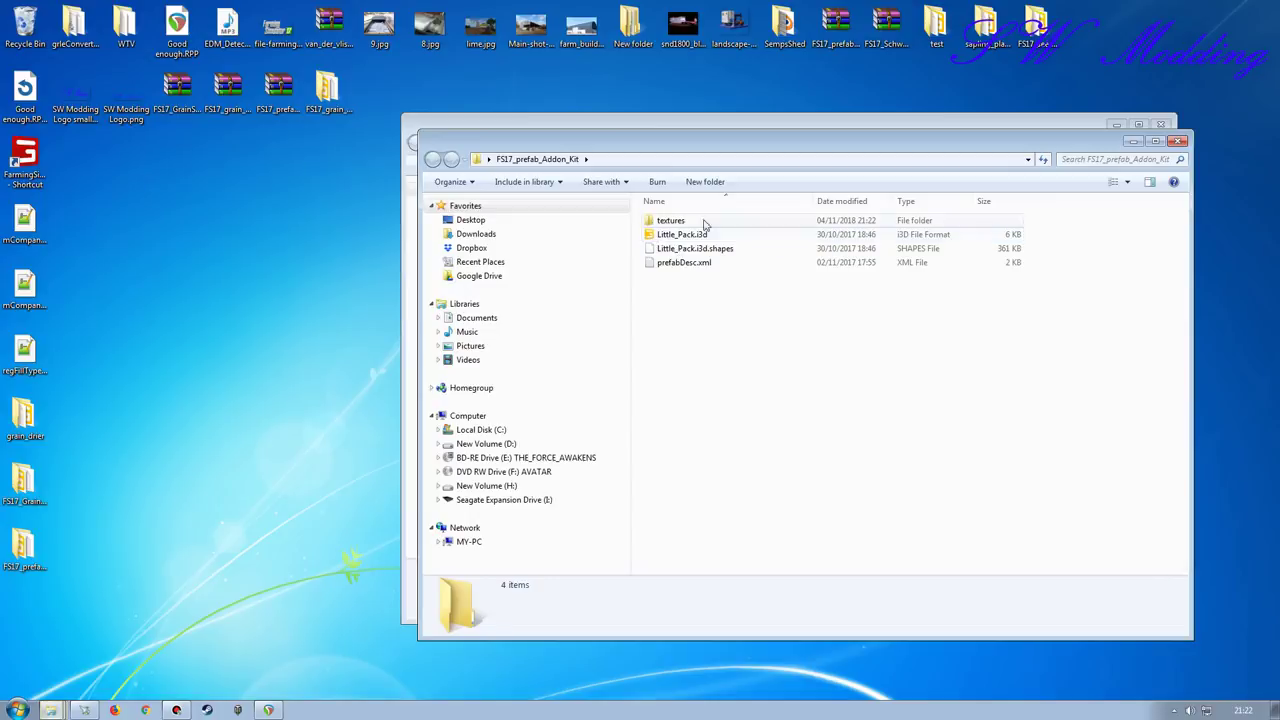
pyautogui.moveTo(729, 132); pyautogui.dragTo(388, 125)
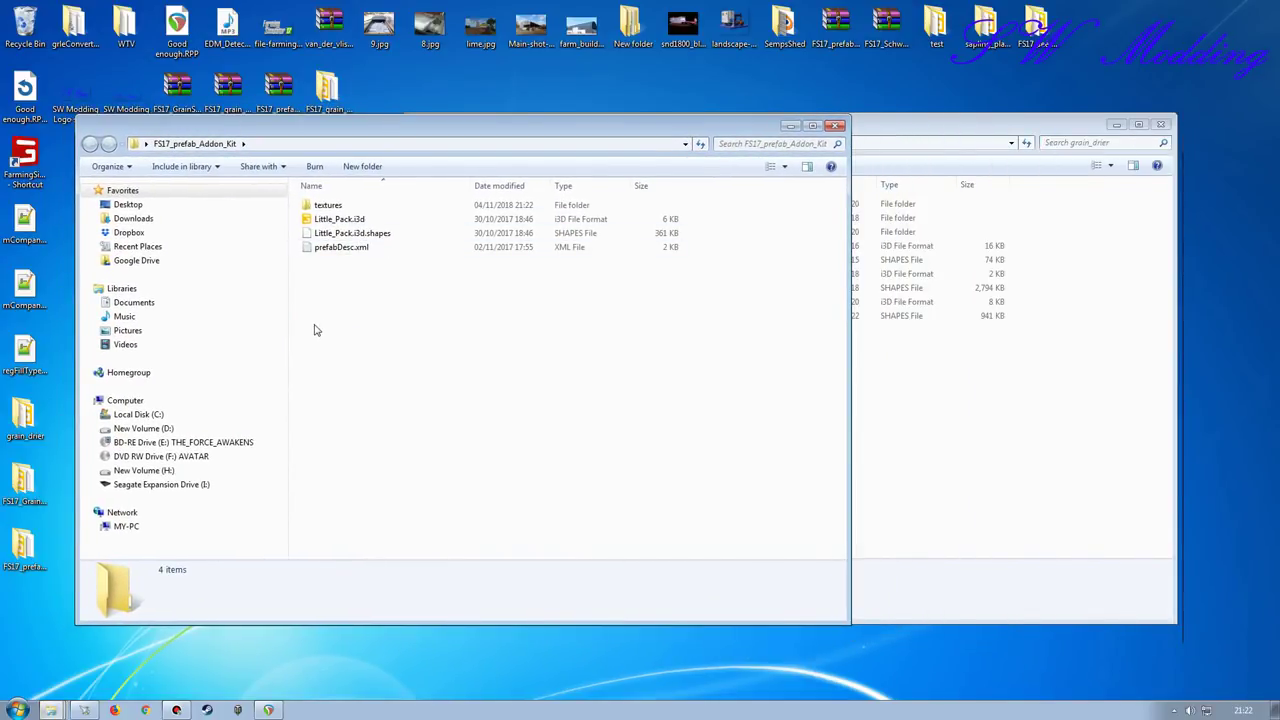
# - Open Little_Pack.i3d from FS17_prefab_Addon_Kit in GIANTS Editor 7.1.0 and examine the addon models from several angles
pyautogui.doubleClick(334, 220)
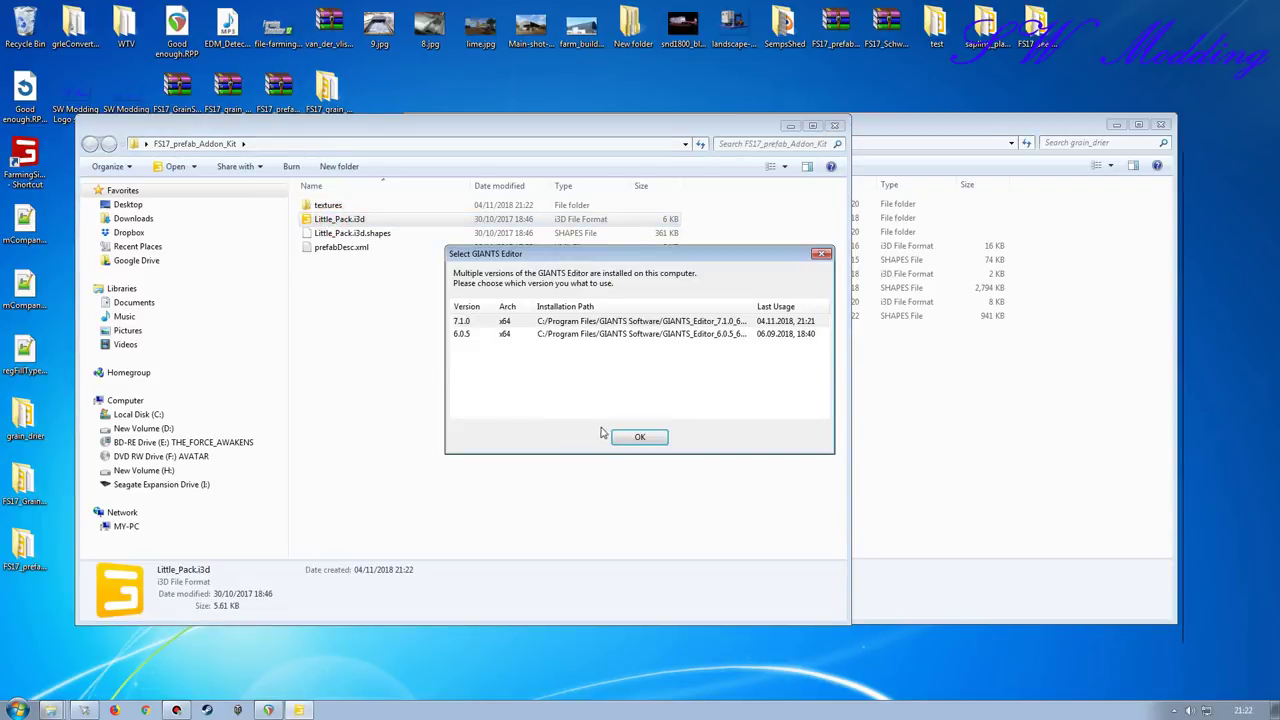
pyautogui.click(618, 433)
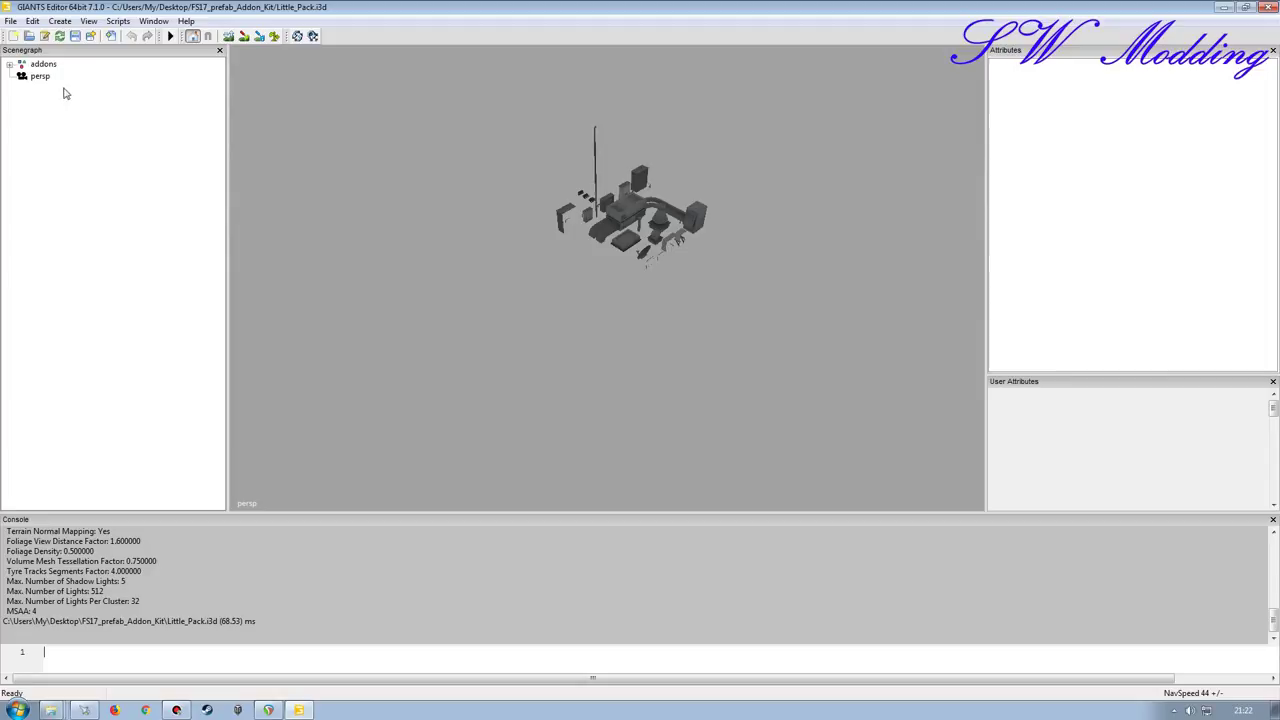
pyautogui.scroll(5, 505, 320)
pyautogui.scroll(5, 552, 283)
pyautogui.keyDown('alt'); pyautogui.moveTo(498, 292); pyautogui.dragTo(501, 348); pyautogui.keyUp('alt')
pyautogui.scroll(-5, 581, 287)
pyautogui.scroll(-3, 600, 315)
pyautogui.keyDown('alt'); pyautogui.moveTo(495, 334); pyautogui.dragTo(504, 277, button='right'); pyautogui.keyUp('alt')
pyautogui.keyDown('alt'); pyautogui.moveTo(563, 294); pyautogui.dragTo(691, 303); pyautogui.keyUp('alt')
pyautogui.keyDown('alt'); pyautogui.moveTo(691, 303); pyautogui.dragTo(668, 323, button='right'); pyautogui.keyUp('alt')
pyautogui.keyDown('alt'); pyautogui.moveTo(668, 323); pyautogui.dragTo(603, 287); pyautogui.keyUp('alt')
pyautogui.keyDown('alt'); pyautogui.moveTo(603, 287); pyautogui.dragTo(603, 269, button='right'); pyautogui.keyUp('alt')
pyautogui.keyDown('alt'); pyautogui.moveTo(603, 264); pyautogui.dragTo(523, 337); pyautogui.keyUp('alt')
# - Select AirconUnit3, ElectricBox4WallMount, ElectricBox4Wires and ElectricBox4 together and inspect the selected models
pyautogui.click(649, 286)
pyautogui.keyDown('alt'); pyautogui.moveTo(523, 337); pyautogui.dragTo(606, 374, button='right'); pyautogui.keyUp('alt')
pyautogui.keyDown('alt'); pyautogui.moveTo(628, 378); pyautogui.dragTo(613, 393); pyautogui.keyUp('alt')
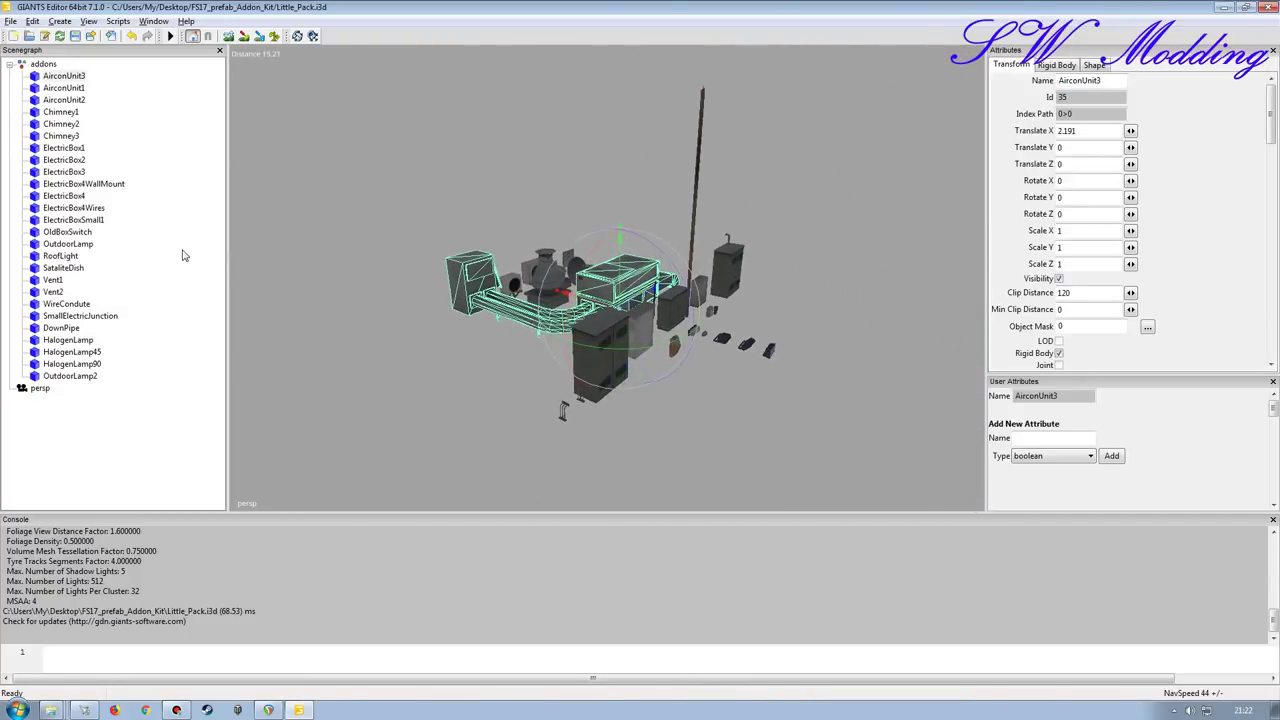
pyautogui.keyDown('ctrl'); pyautogui.click(86, 184); pyautogui.keyUp('ctrl')
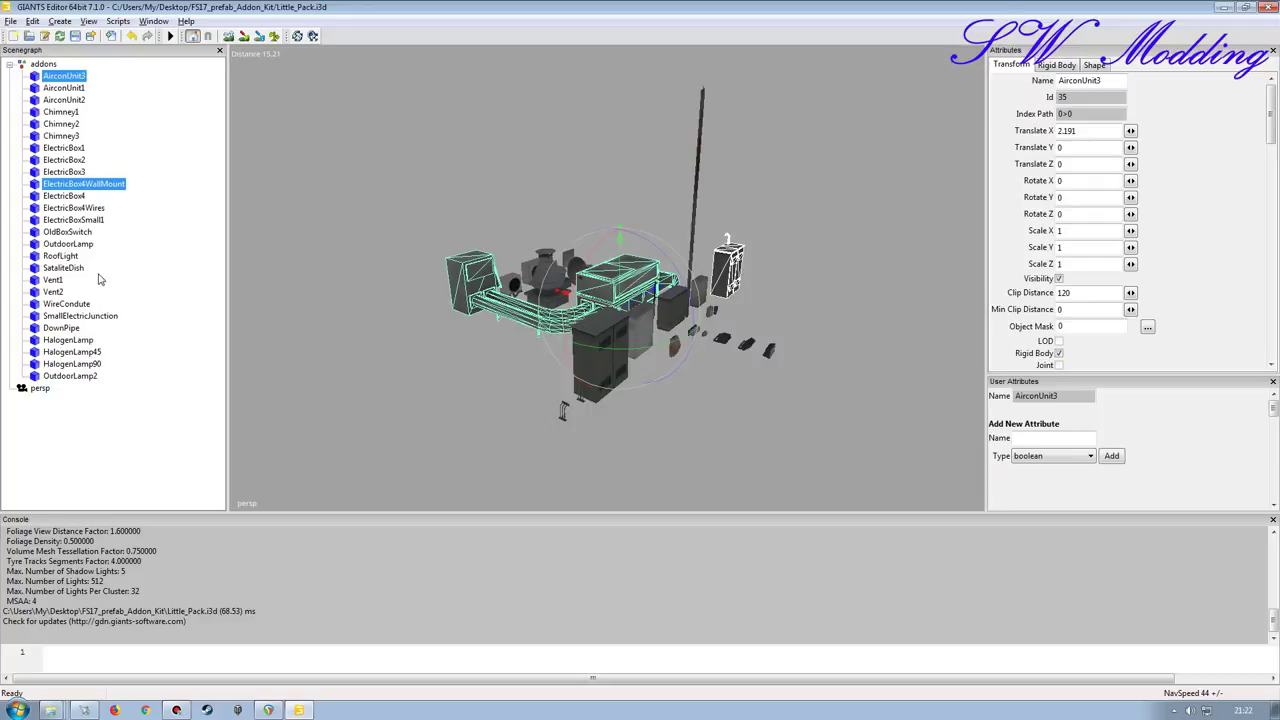
pyautogui.keyDown('ctrl'); pyautogui.click(73, 208); pyautogui.keyUp('ctrl')
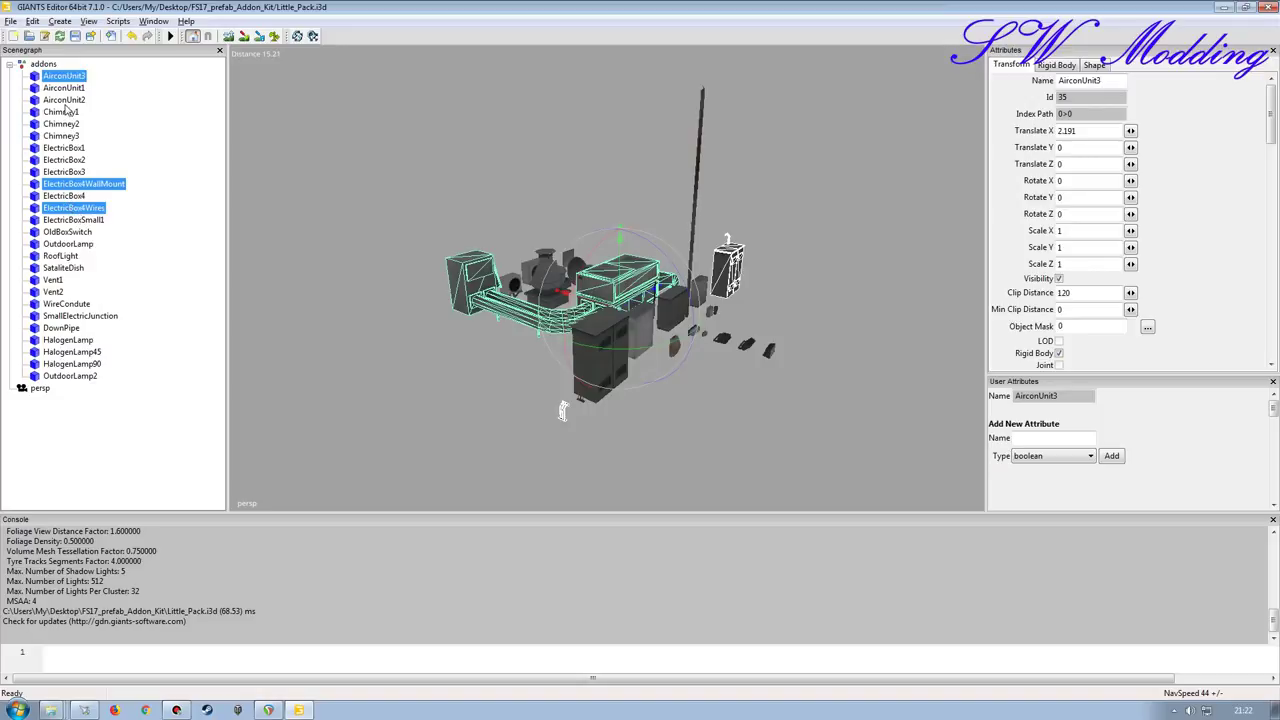
pyautogui.keyDown('ctrl'); pyautogui.click(64, 196); pyautogui.keyUp('ctrl')
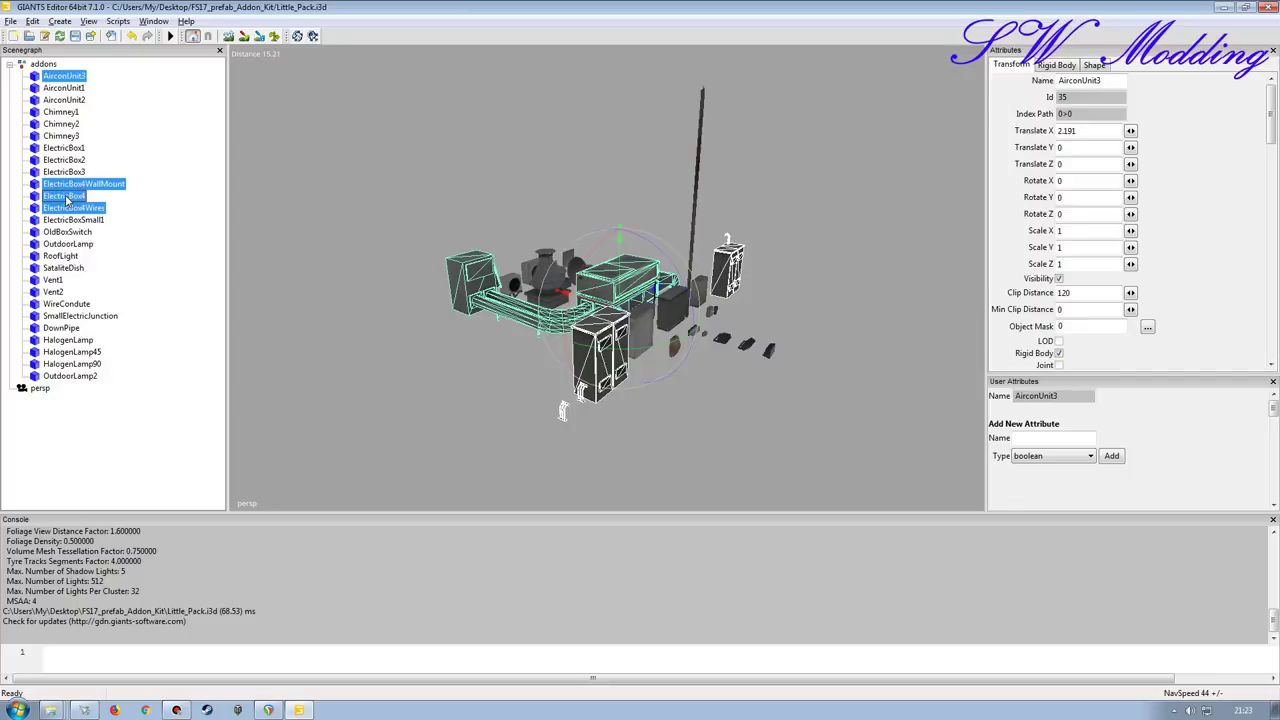
pyautogui.keyDown('alt'); pyautogui.moveTo(464, 320); pyautogui.dragTo(491, 336); pyautogui.keyUp('alt')
pyautogui.keyDown('alt'); pyautogui.moveTo(491, 336); pyautogui.dragTo(531, 300, button='right'); pyautogui.keyUp('alt')
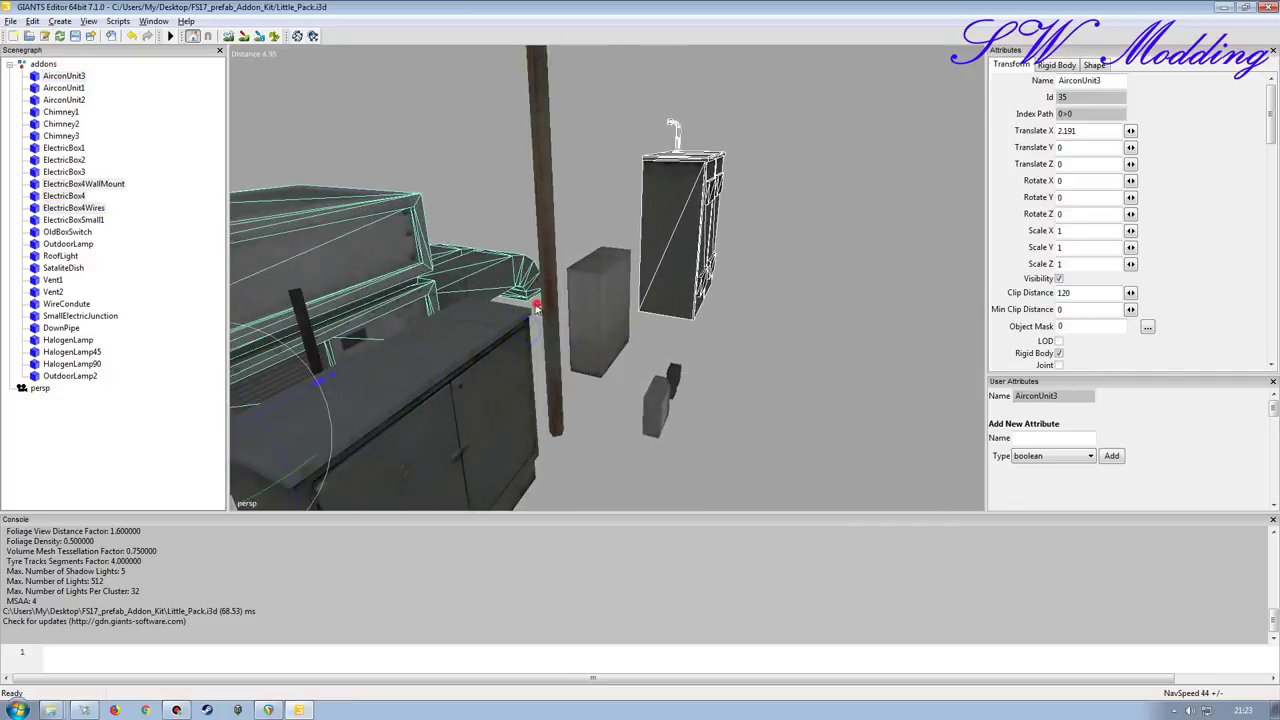
pyautogui.keyDown('alt'); pyautogui.moveTo(531, 300); pyautogui.dragTo(431, 298); pyautogui.keyUp('alt')
pyautogui.keyDown('alt'); pyautogui.moveTo(431, 298); pyautogui.dragTo(425, 305, button='right'); pyautogui.keyUp('alt')
pyautogui.keyDown('alt'); pyautogui.moveTo(425, 305); pyautogui.dragTo(515, 312); pyautogui.keyUp('alt')
pyautogui.keyDown('alt'); pyautogui.moveTo(515, 312); pyautogui.dragTo(500, 329, button='right'); pyautogui.keyUp('alt')
pyautogui.keyDown('alt'); pyautogui.moveTo(500, 329); pyautogui.dragTo(465, 329); pyautogui.keyUp('alt')
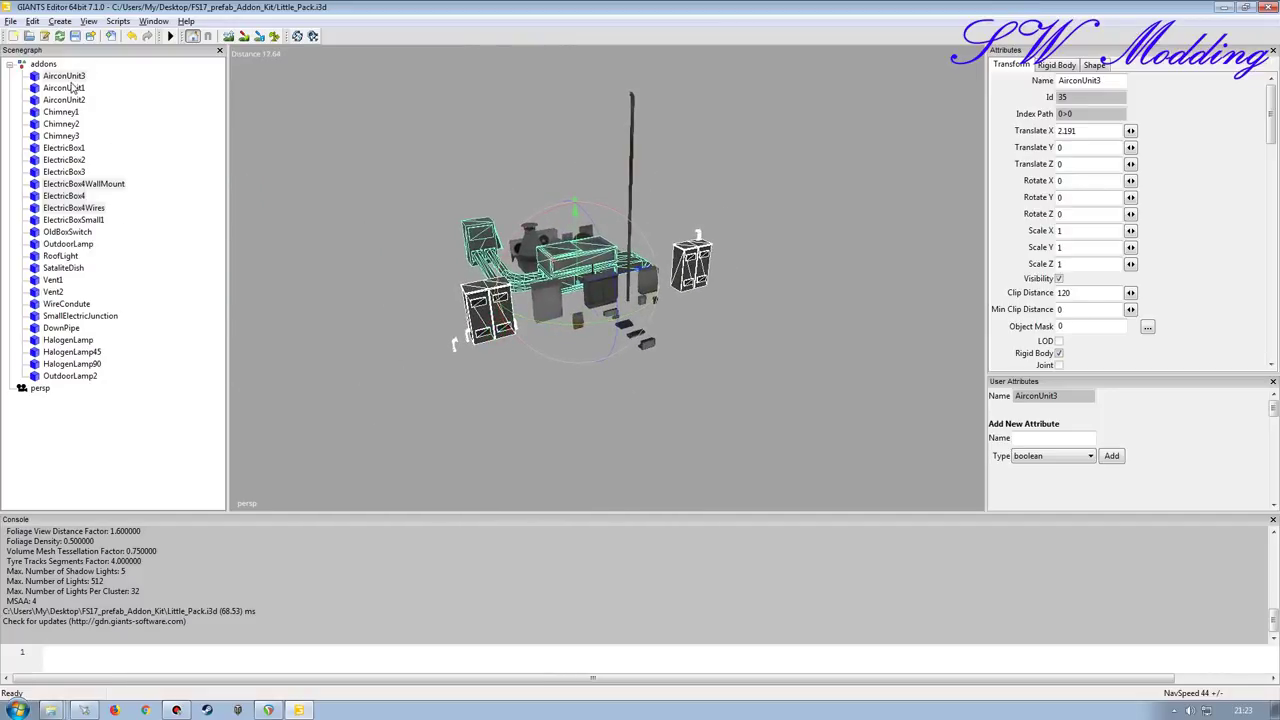
# - Export the selected objects with files as addons into grain_drier, including the parent directory structure, and close the editor without saving Little_Pack.i3d
pyautogui.click(10, 21)
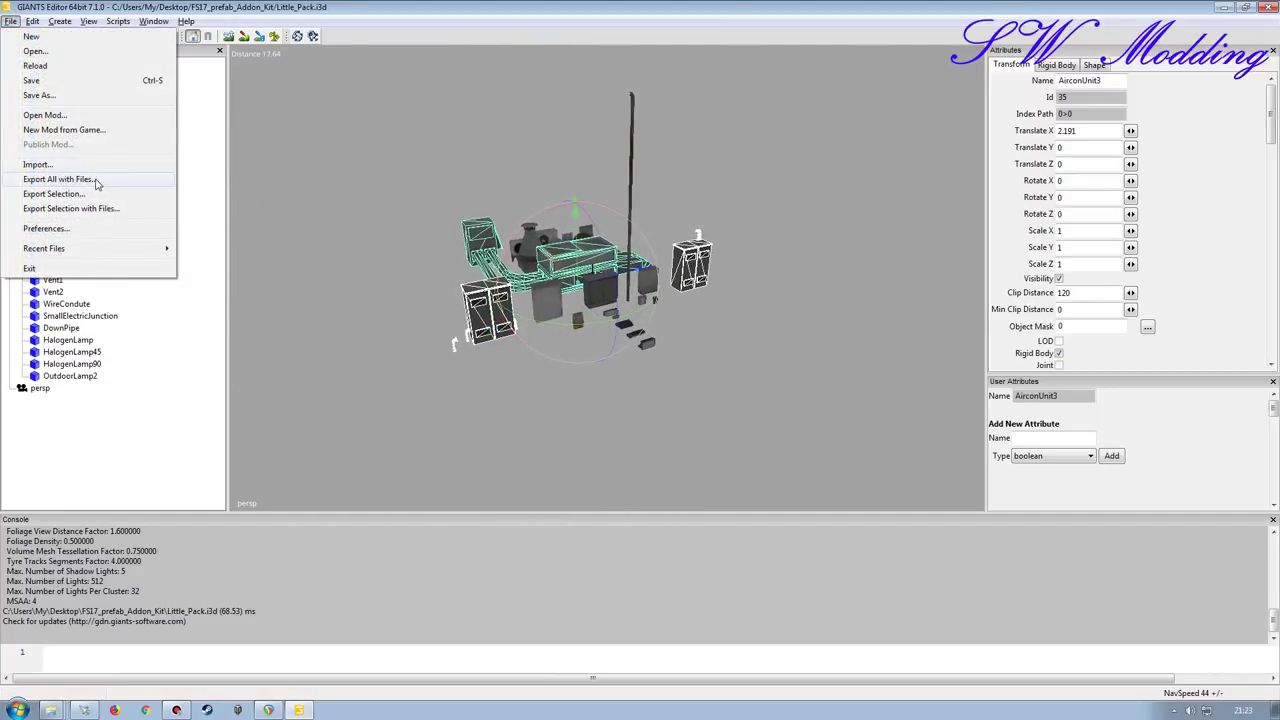
pyautogui.click(75, 212)
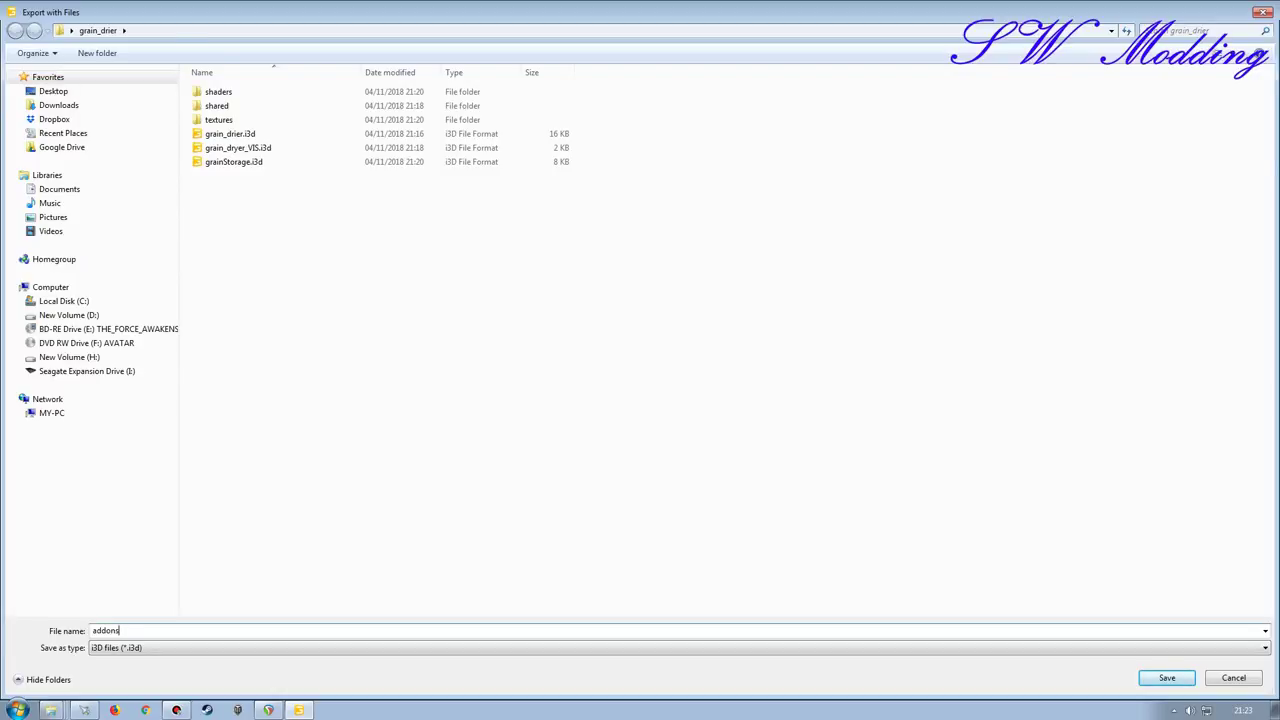
pyautogui.write('addons')
pyautogui.press('Return')
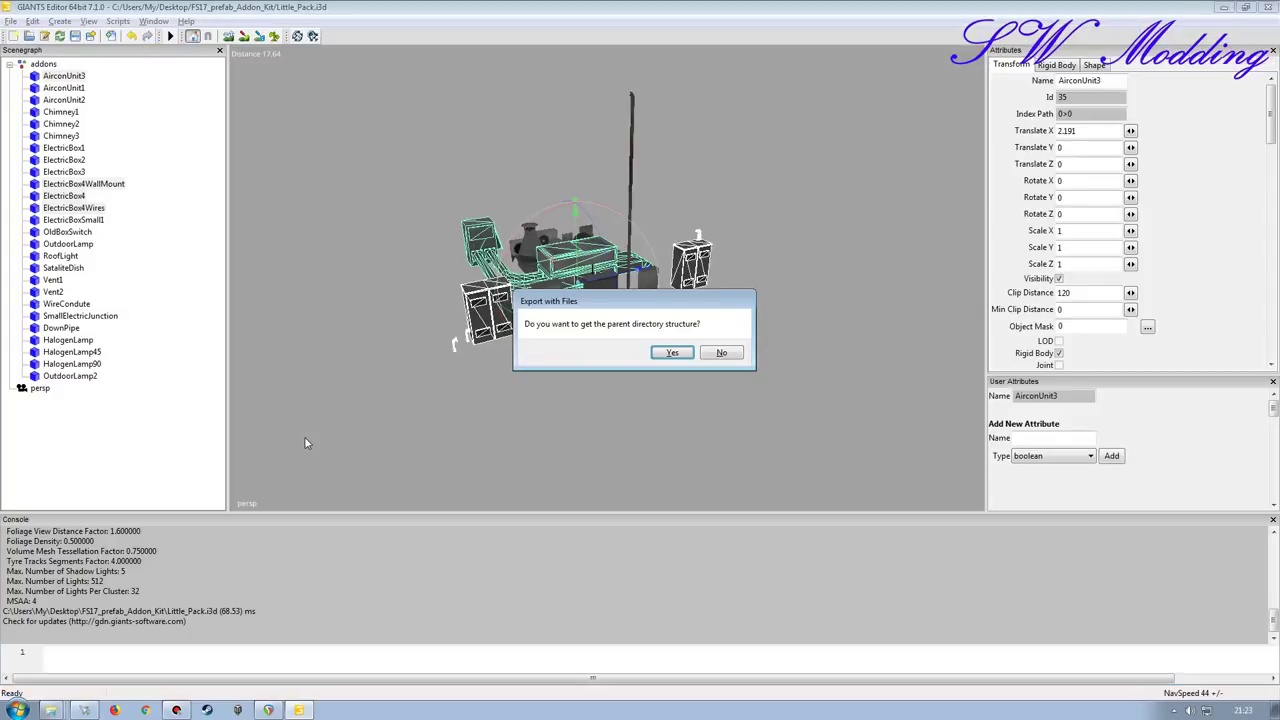
pyautogui.click(672, 352)
pyautogui.click(1270, 7)
pyautogui.click(734, 351)
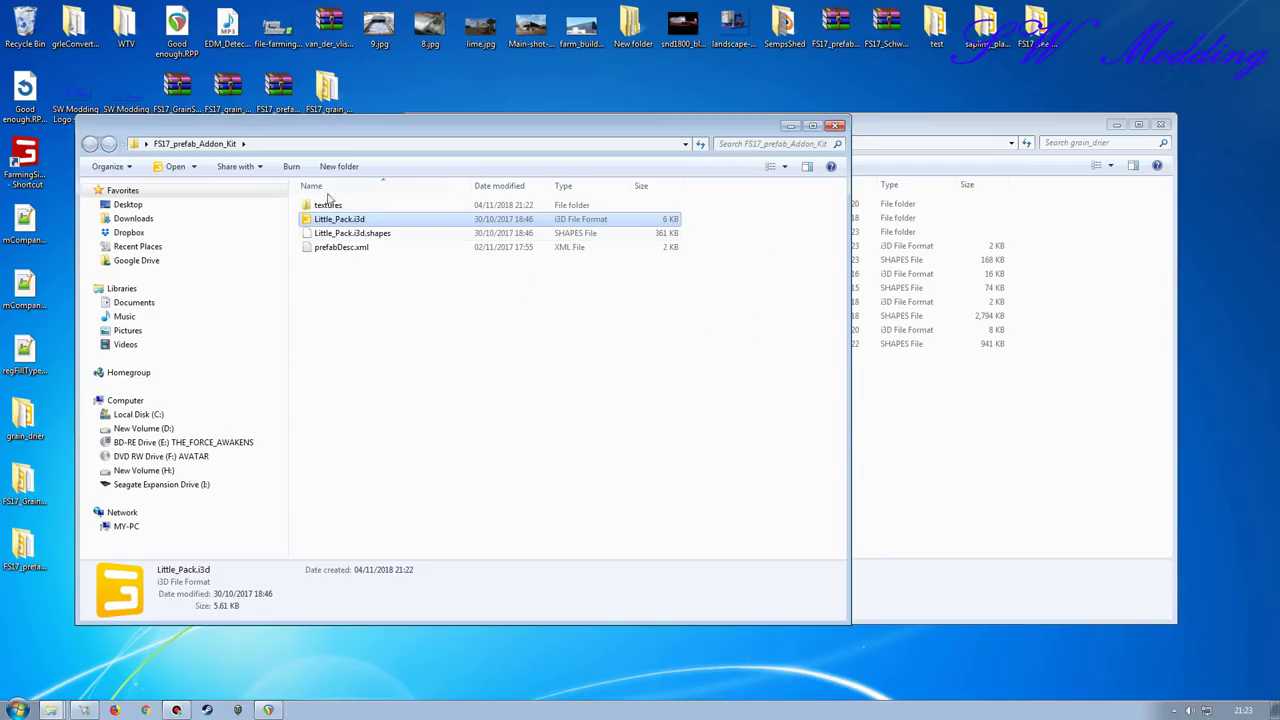
# - Check the textures folders of both FS17_prefab_Addon_Kit and grain_drier
pyautogui.doubleClick(325, 206)
pyautogui.press('BackSpace')
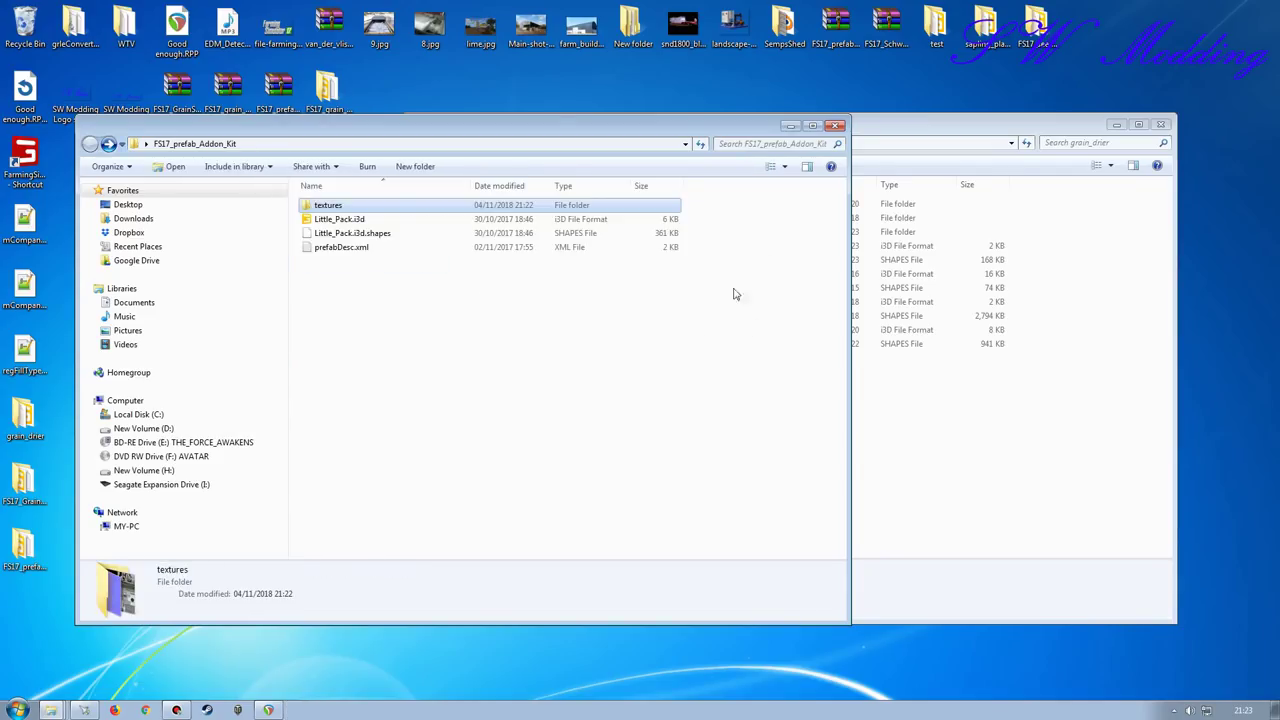
pyautogui.click(920, 132)
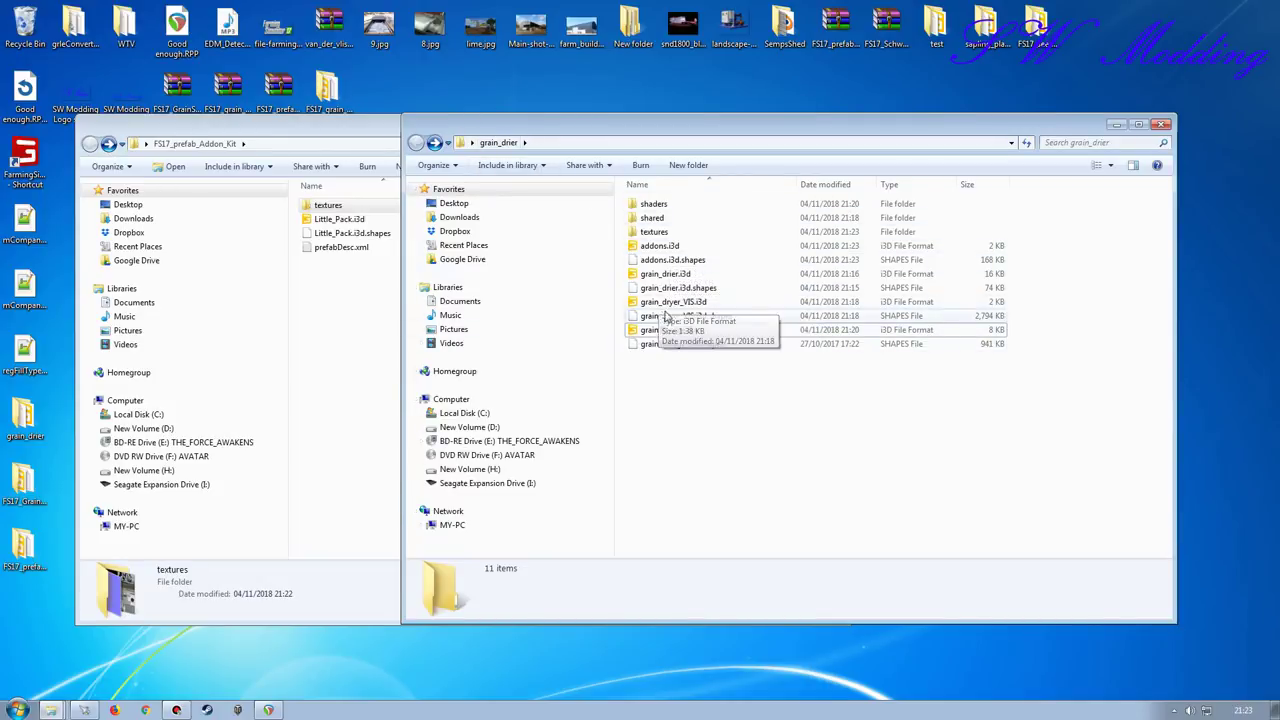
pyautogui.doubleClick(654, 231)
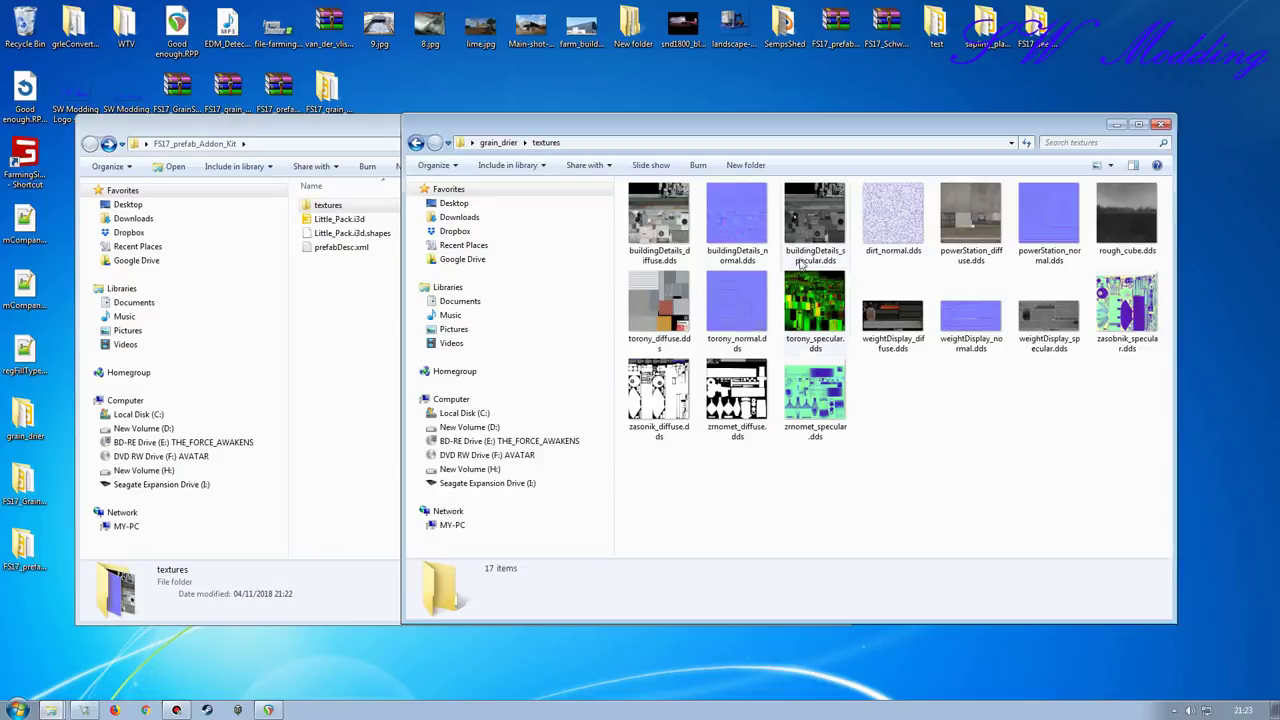
pyautogui.press('BackSpace')
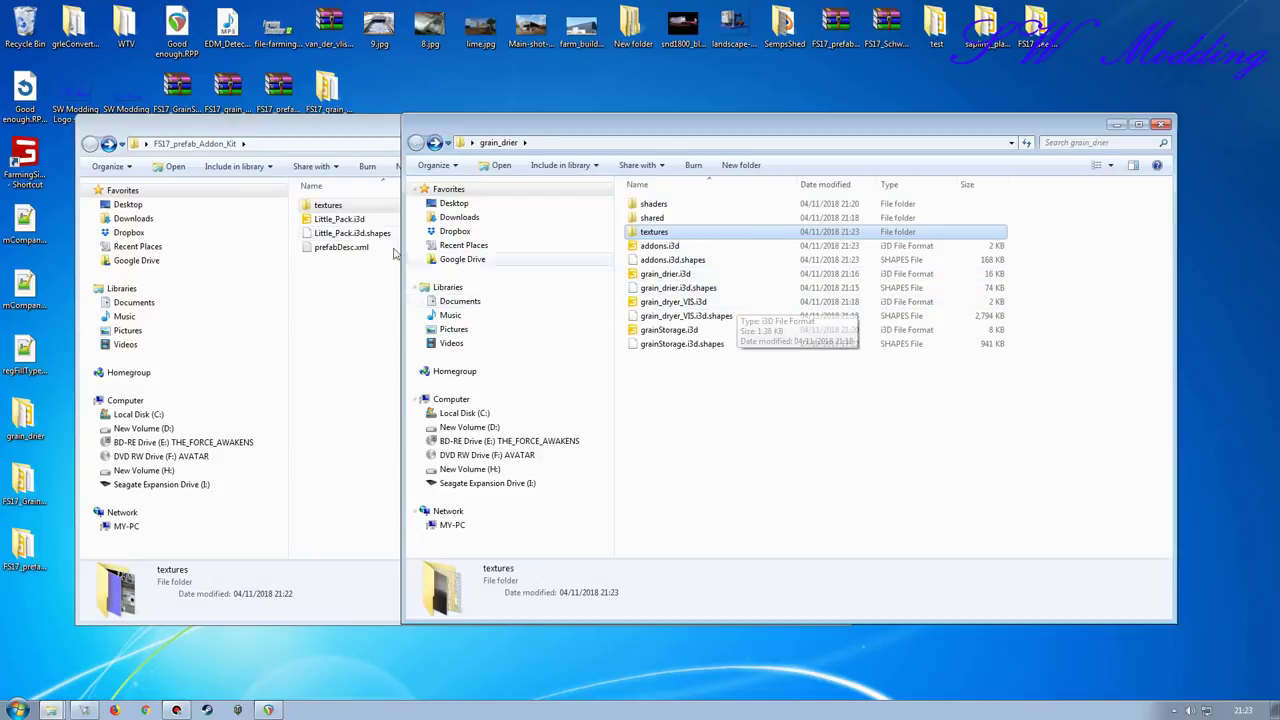
# - Close the FS17_prefab_Addon_Kit window and move the grain_drier window to the middle of the desktop
pyautogui.click(323, 131)
pyautogui.click(820, 123)
pyautogui.moveTo(820, 123); pyautogui.dragTo(650, 104)
pyautogui.click(547, 405)
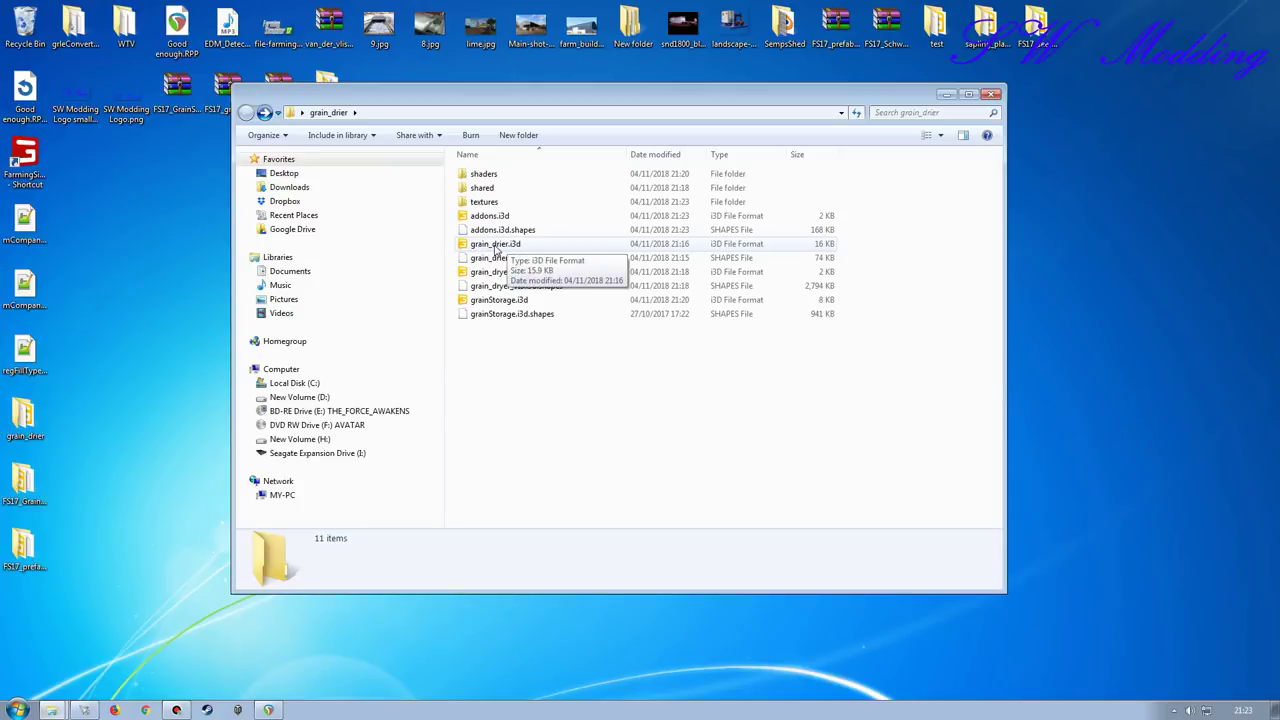
# - Open grain_drier.i3d in GIANTS Editor 7.1.0 and inspect the user attributes of SeedMaster2k17, including its onCreate entry
pyautogui.doubleClick(495, 245)
pyautogui.click(643, 435)
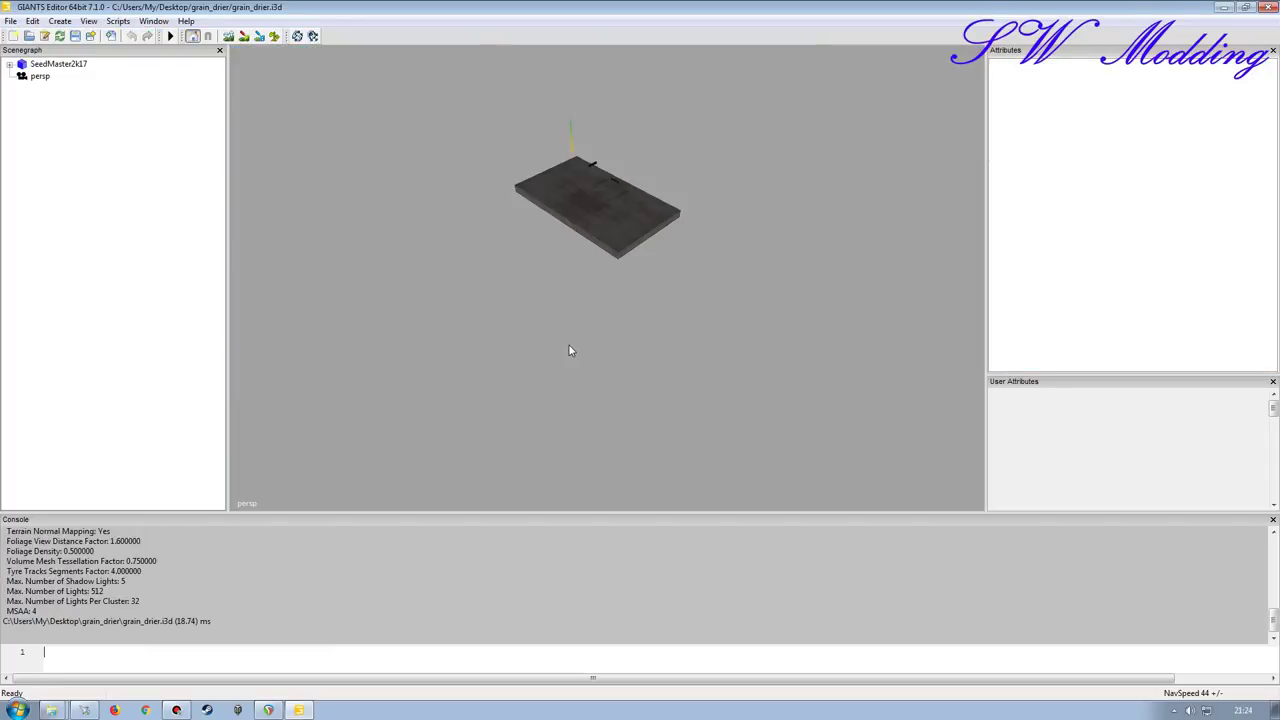
pyautogui.click(65, 65)
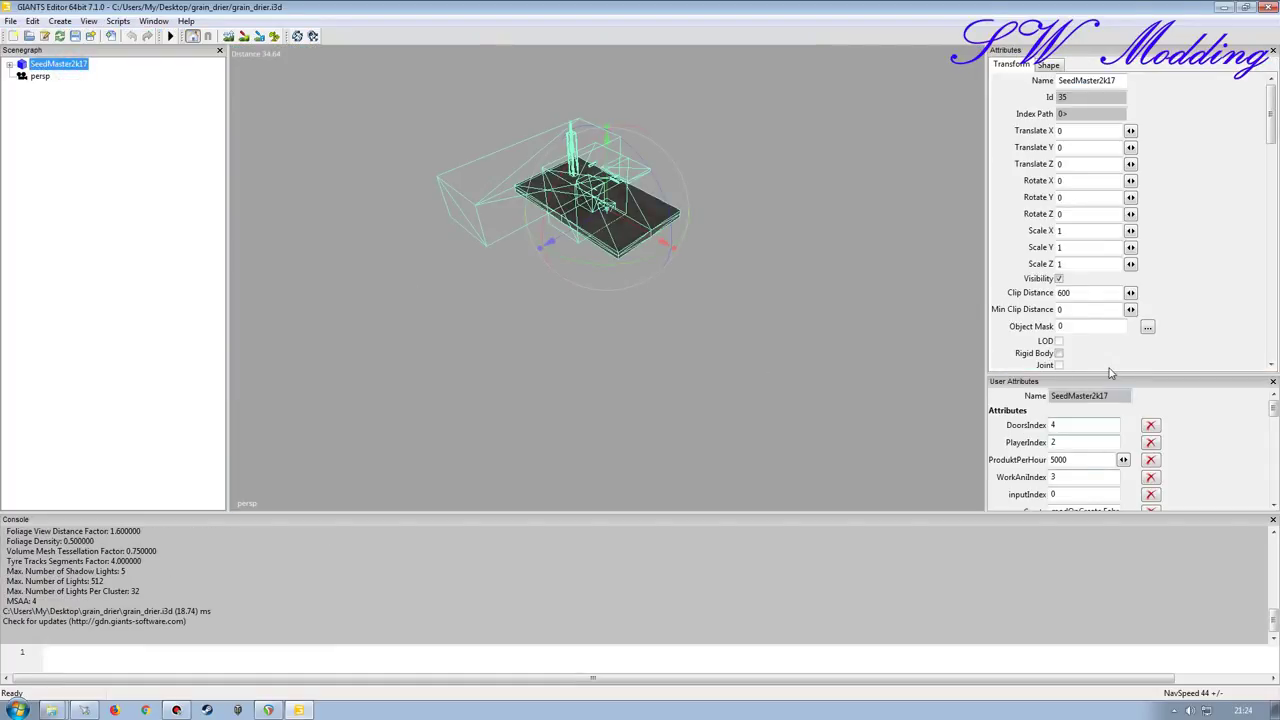
pyautogui.moveTo(1115, 383); pyautogui.dragTo(1050, 384)
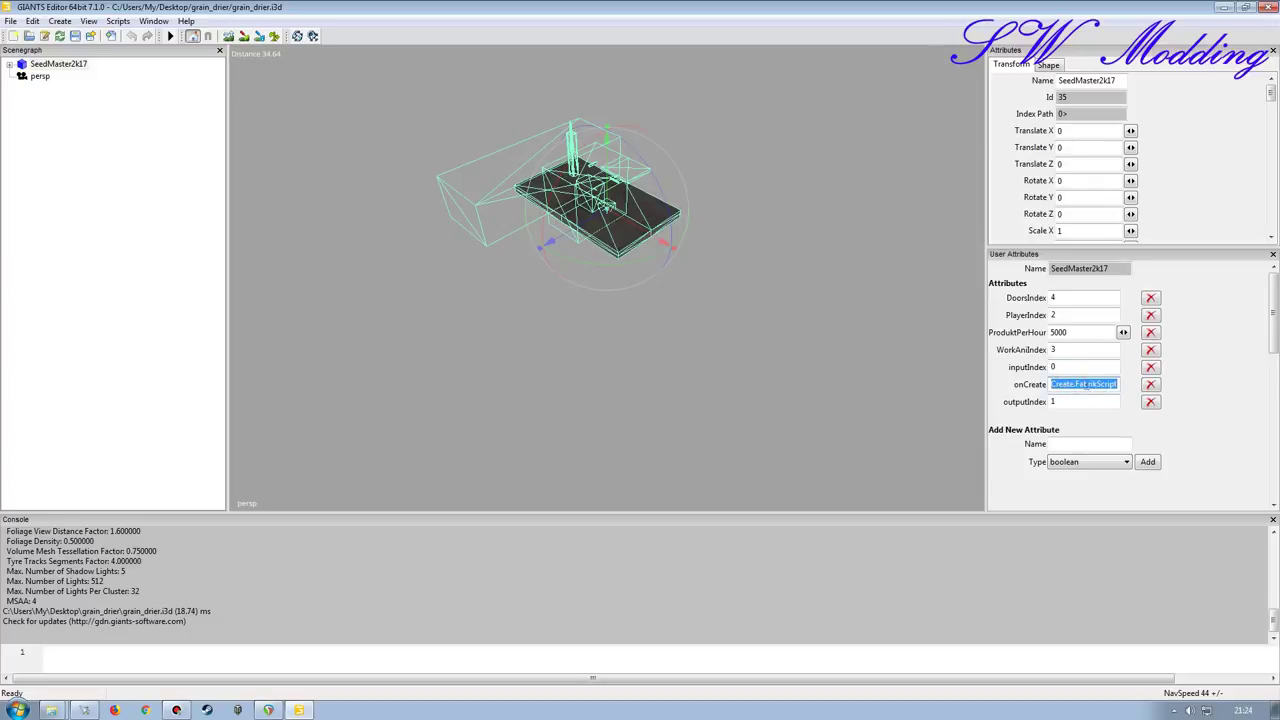
# - Deselect SeedMaster2k17 and examine its ground slab from several angles
pyautogui.click(104, 246)
pyautogui.keyDown('alt'); pyautogui.moveTo(583, 400); pyautogui.dragTo(466, 321); pyautogui.keyUp('alt')
pyautogui.scroll(3, 569, 313)
pyautogui.keyDown('alt'); pyautogui.moveTo(466, 321); pyautogui.dragTo(465, 294, button='right'); pyautogui.keyUp('alt')
pyautogui.moveTo(465, 294)
pyautogui.keyDown('alt'); pyautogui.mouseDown()
pyautogui.moveTo(586, 301)
pyautogui.moveTo(449, 286)
pyautogui.mouseUp(); pyautogui.keyUp('alt')
pyautogui.keyDown('alt'); pyautogui.moveTo(449, 286); pyautogui.dragTo(460, 234, button='right'); pyautogui.keyUp('alt')
pyautogui.keyDown('alt'); pyautogui.moveTo(460, 234); pyautogui.dragTo(618, 262); pyautogui.keyUp('alt')
pyautogui.keyDown('alt'); pyautogui.moveTo(619, 264); pyautogui.dragTo(626, 309, button='right'); pyautogui.keyUp('alt')
pyautogui.keyDown('alt'); pyautogui.moveTo(626, 309); pyautogui.dragTo(641, 303); pyautogui.keyUp('alt')
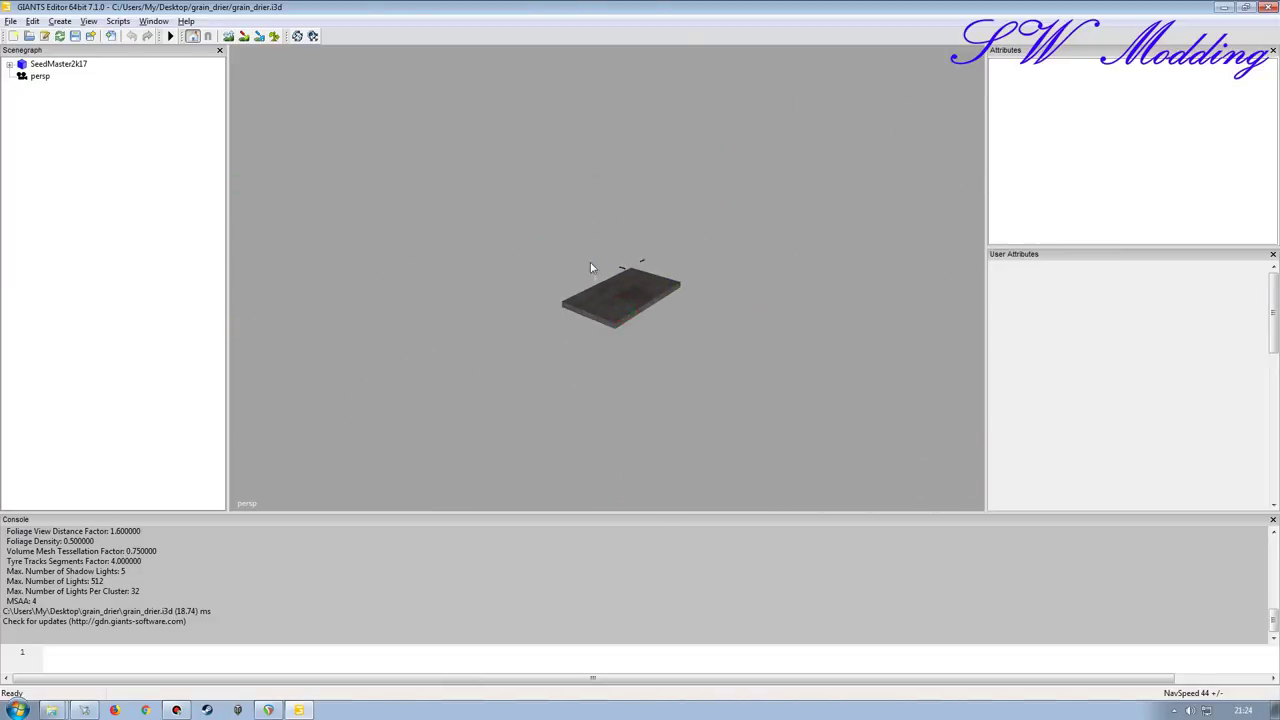
pyautogui.moveTo(567, 336); pyautogui.dragTo(614, 313, button='right')
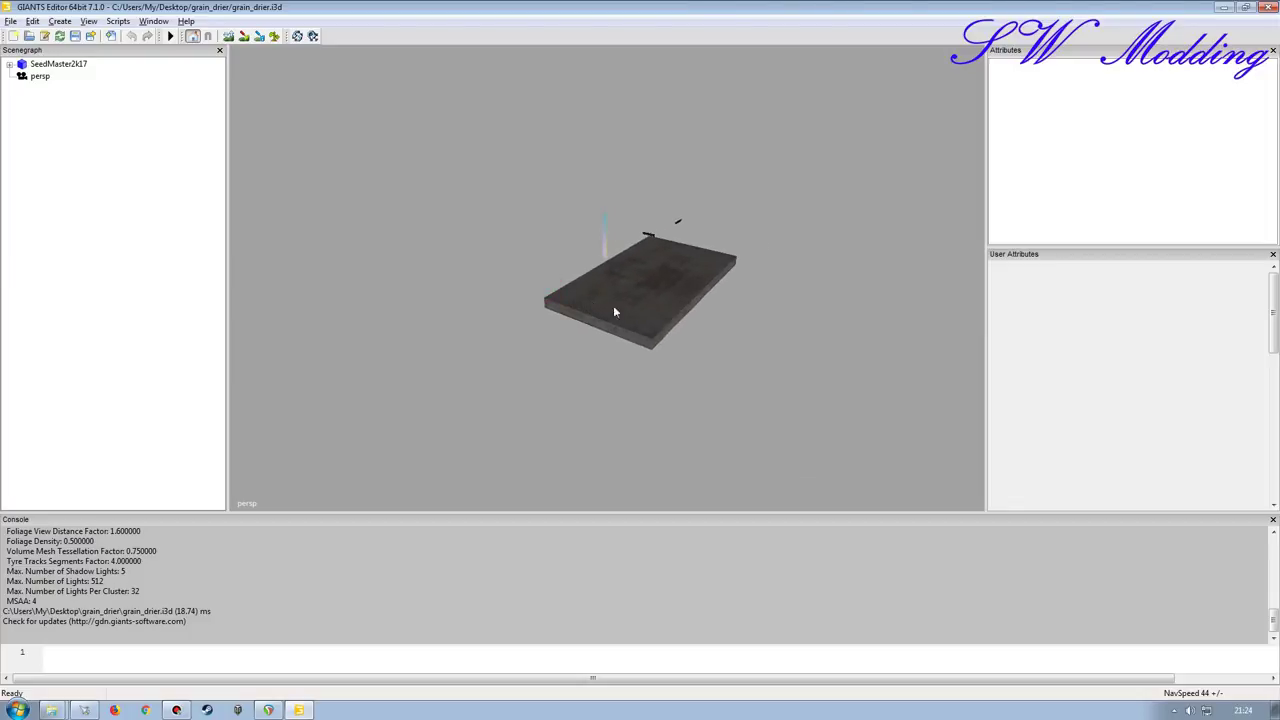
# - Rename the SeedMaster_vis group inside SeedMaster2k17 as grainDrier_vis
pyautogui.click(9, 64)
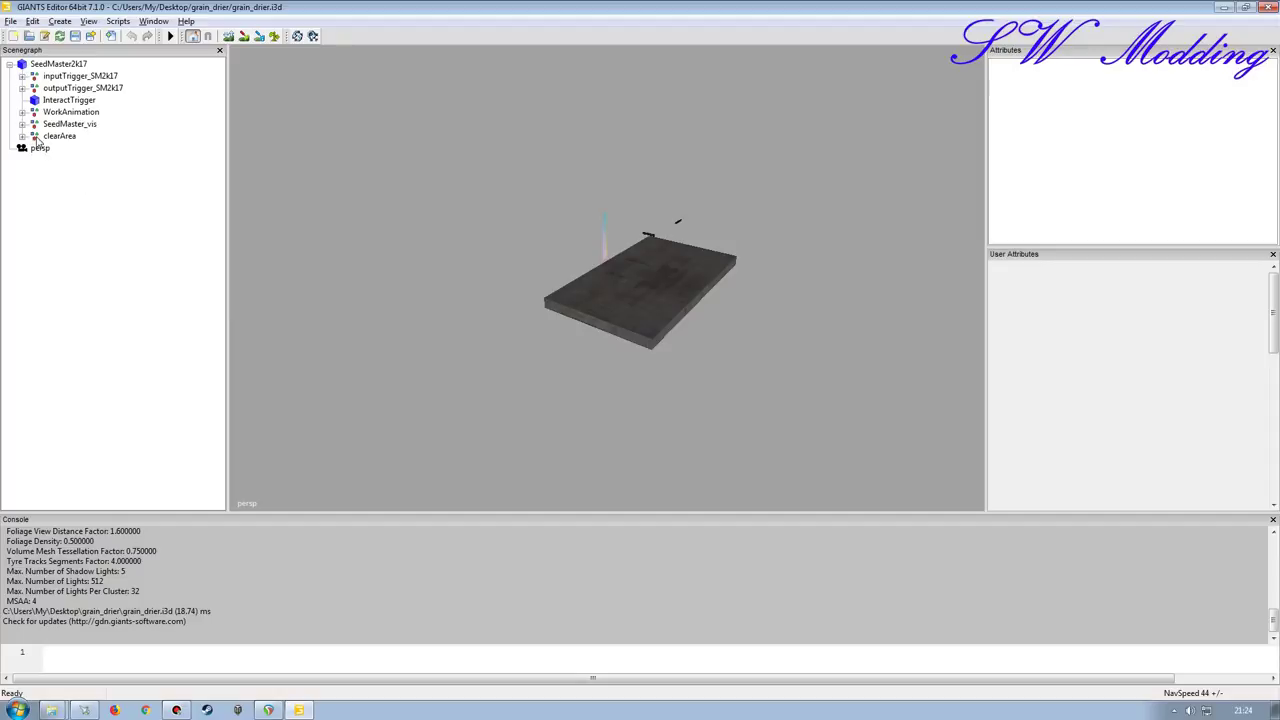
pyautogui.click(62, 124)
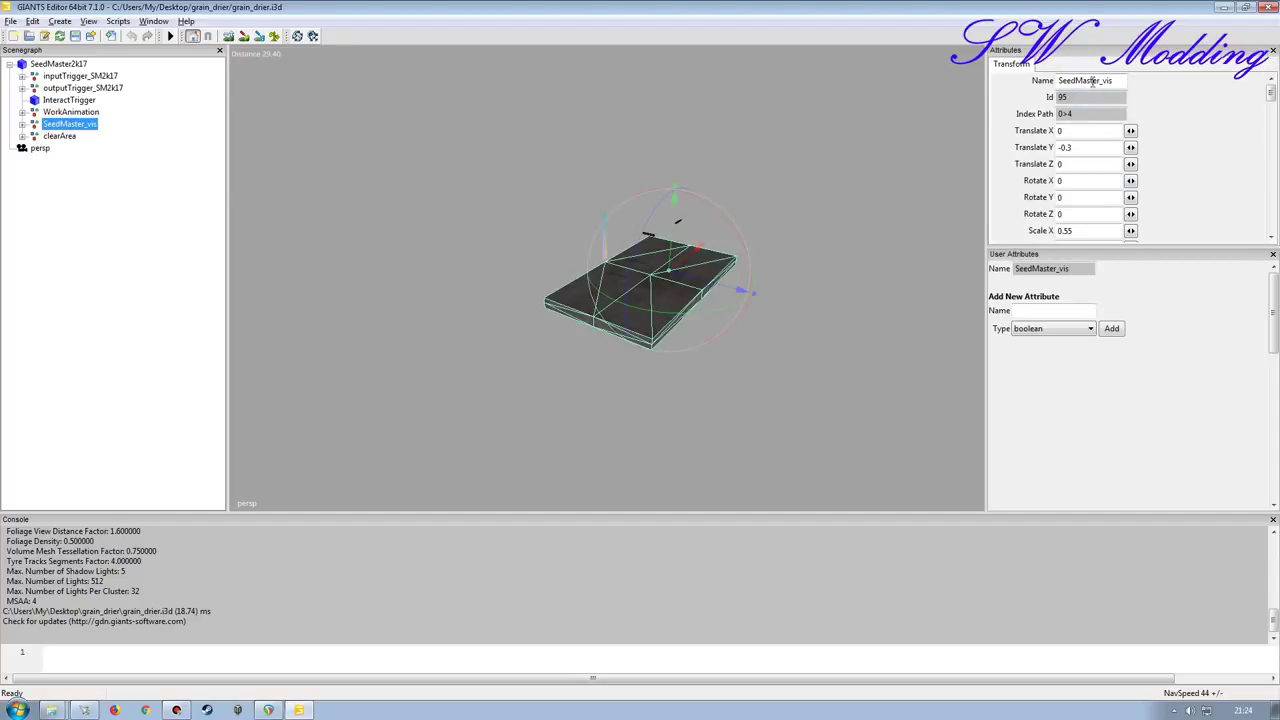
pyautogui.moveTo(1100, 80); pyautogui.dragTo(1058, 80)
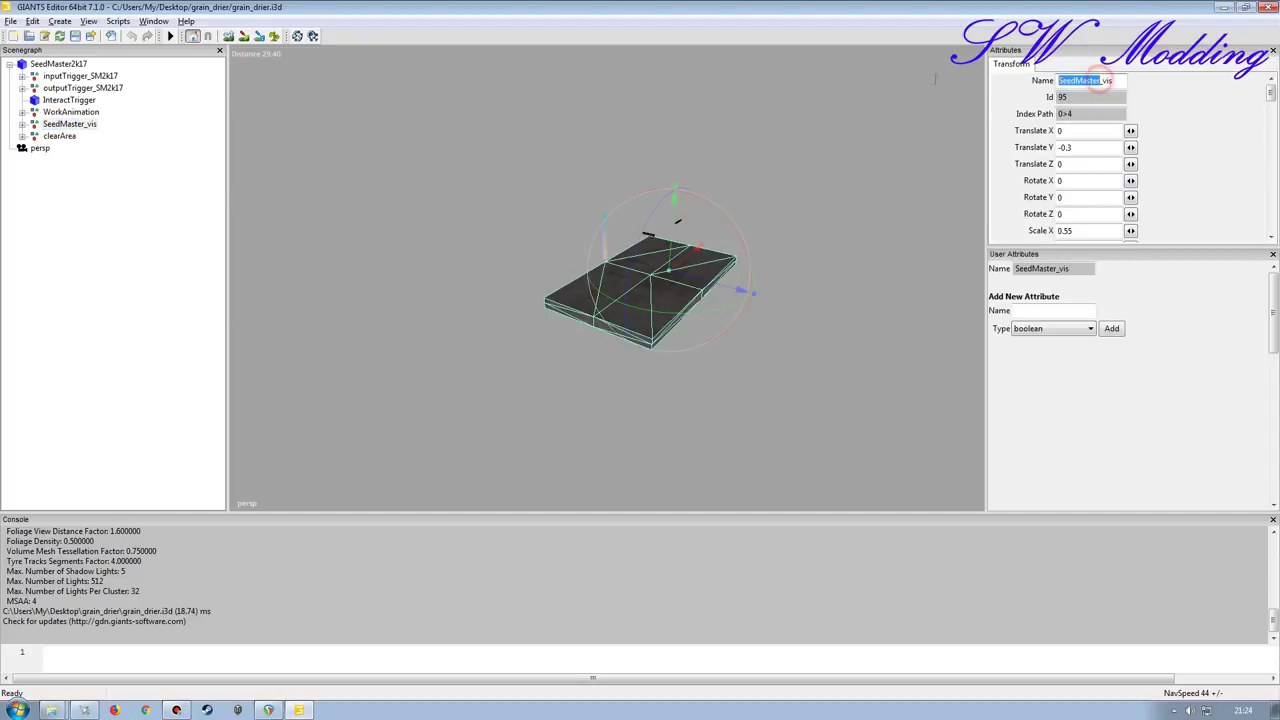
pyautogui.write('grainDri')
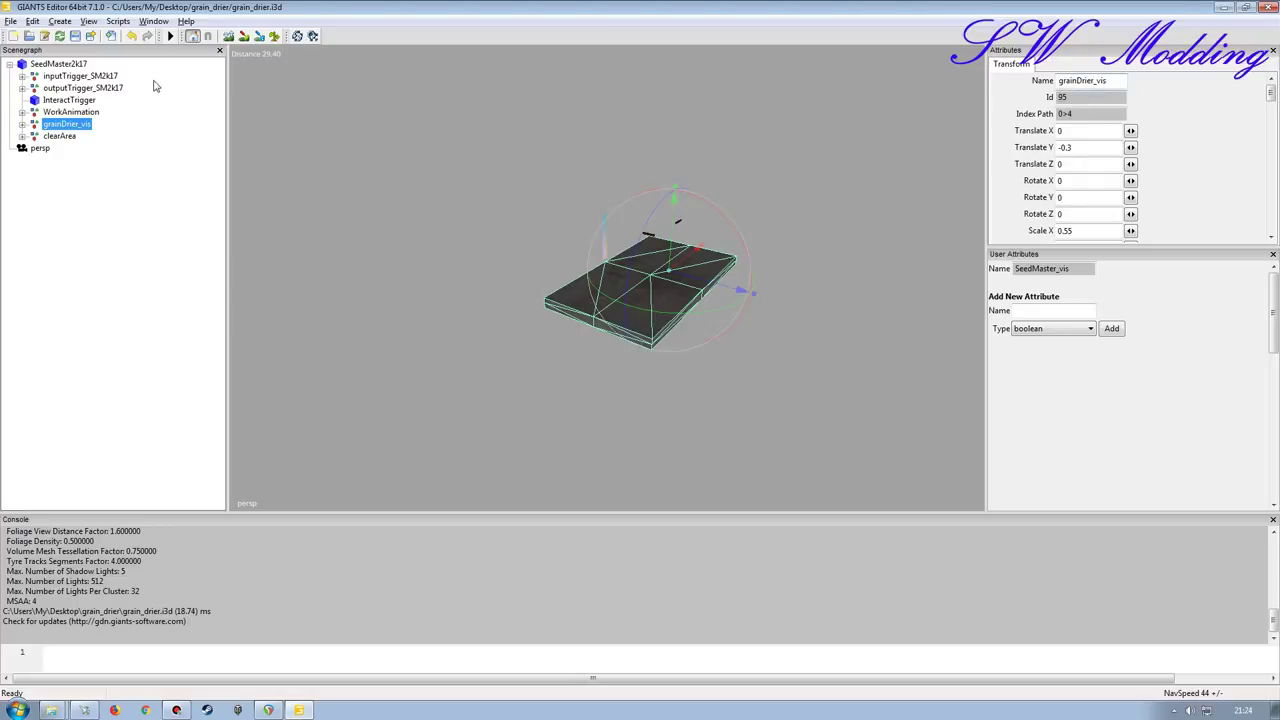
# - Import grain_dryer_VIS.i3d from the grain_drier folder into the scene and look over the imported dryer model
pyautogui.click(22, 125)
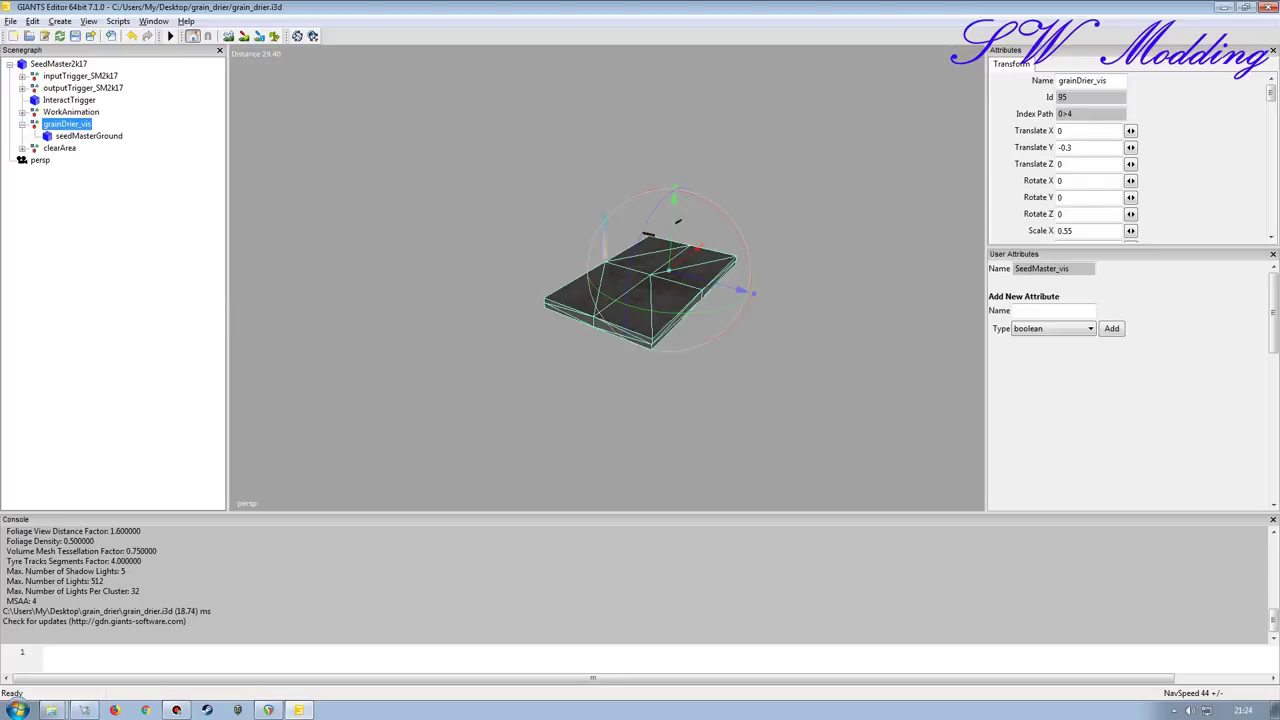
pyautogui.click(11, 21)
pyautogui.click(45, 163)
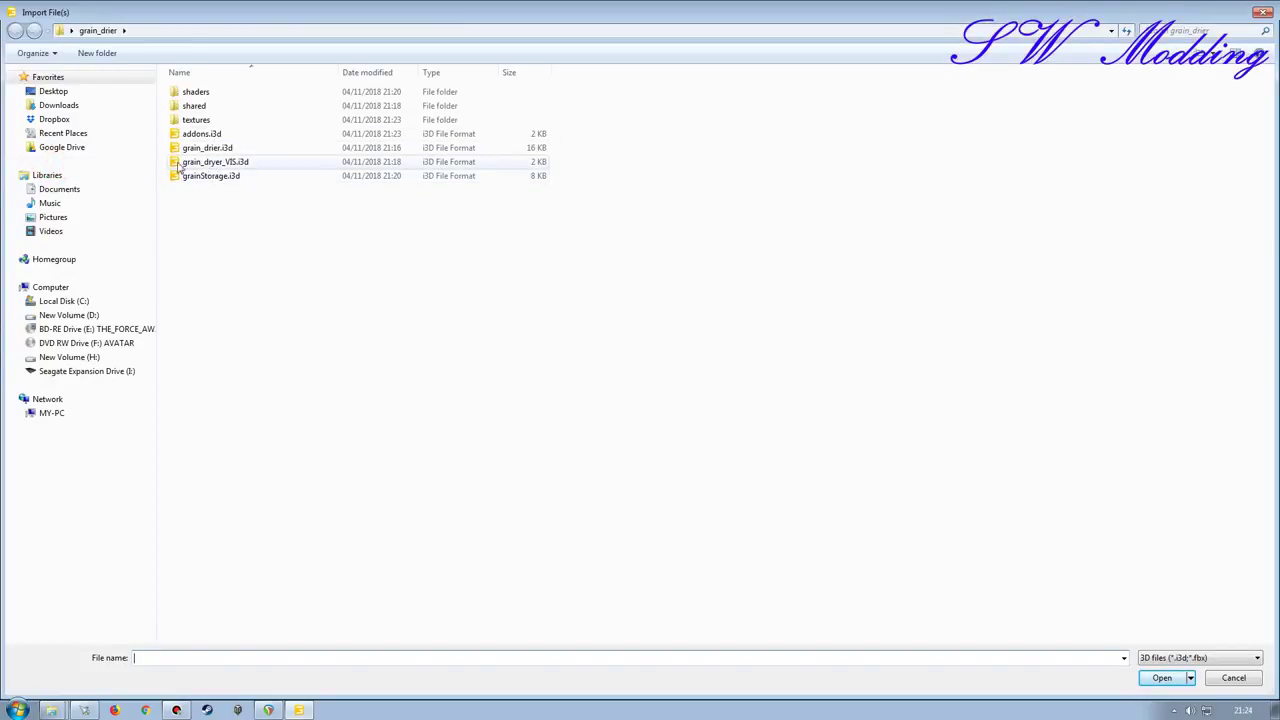
pyautogui.doubleClick(216, 163)
pyautogui.keyDown('alt'); pyautogui.moveTo(599, 315); pyautogui.dragTo(486, 280); pyautogui.keyUp('alt')
pyautogui.keyDown('alt'); pyautogui.moveTo(486, 280); pyautogui.dragTo(540, 231, button='right'); pyautogui.keyUp('alt')
pyautogui.keyDown('alt'); pyautogui.moveTo(540, 231); pyautogui.dragTo(572, 276); pyautogui.keyUp('alt')
pyautogui.keyDown('alt'); pyautogui.moveTo(572, 276); pyautogui.dragTo(545, 305, button='right'); pyautogui.keyUp('alt')
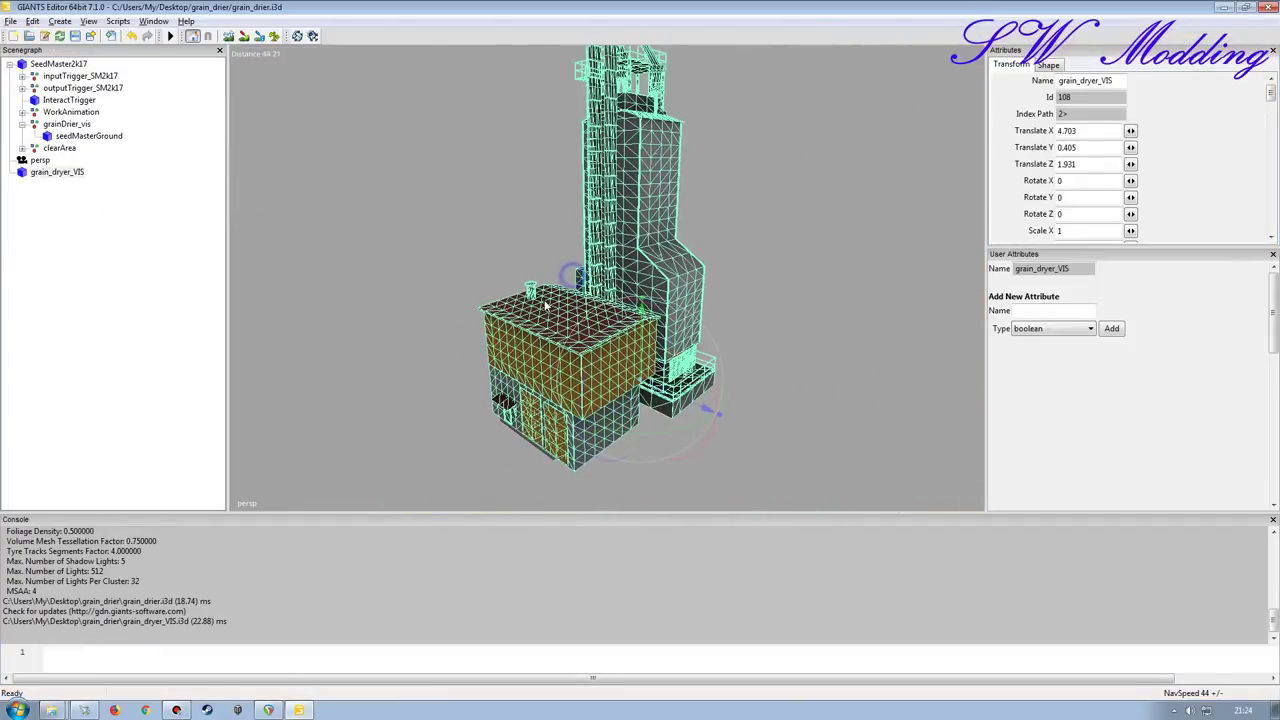
# - Set the X, Y and Z translation of grain_dryer_VIS to 0 and hide the user attributes
pyautogui.moveTo(1085, 131); pyautogui.dragTo(987, 141)
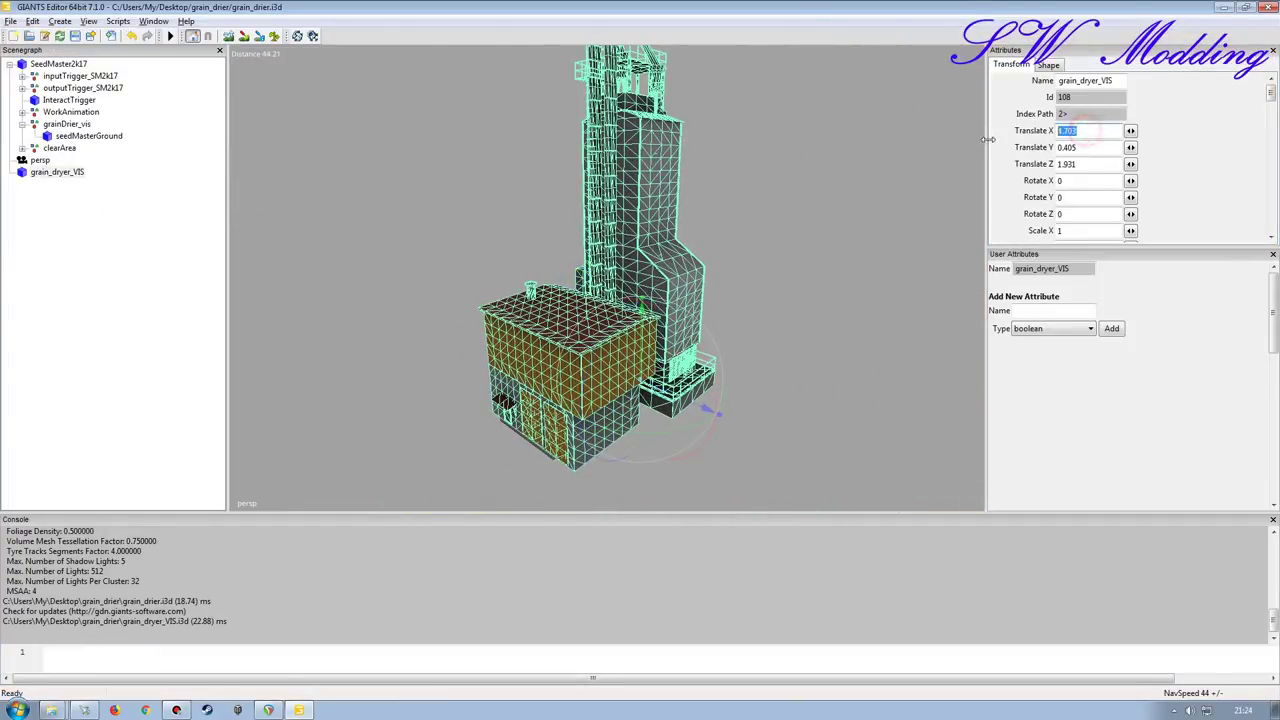
pyautogui.write('0')
pyautogui.write('0')
pyautogui.moveTo(1075, 147); pyautogui.dragTo(1041, 191)
pyautogui.write('0')
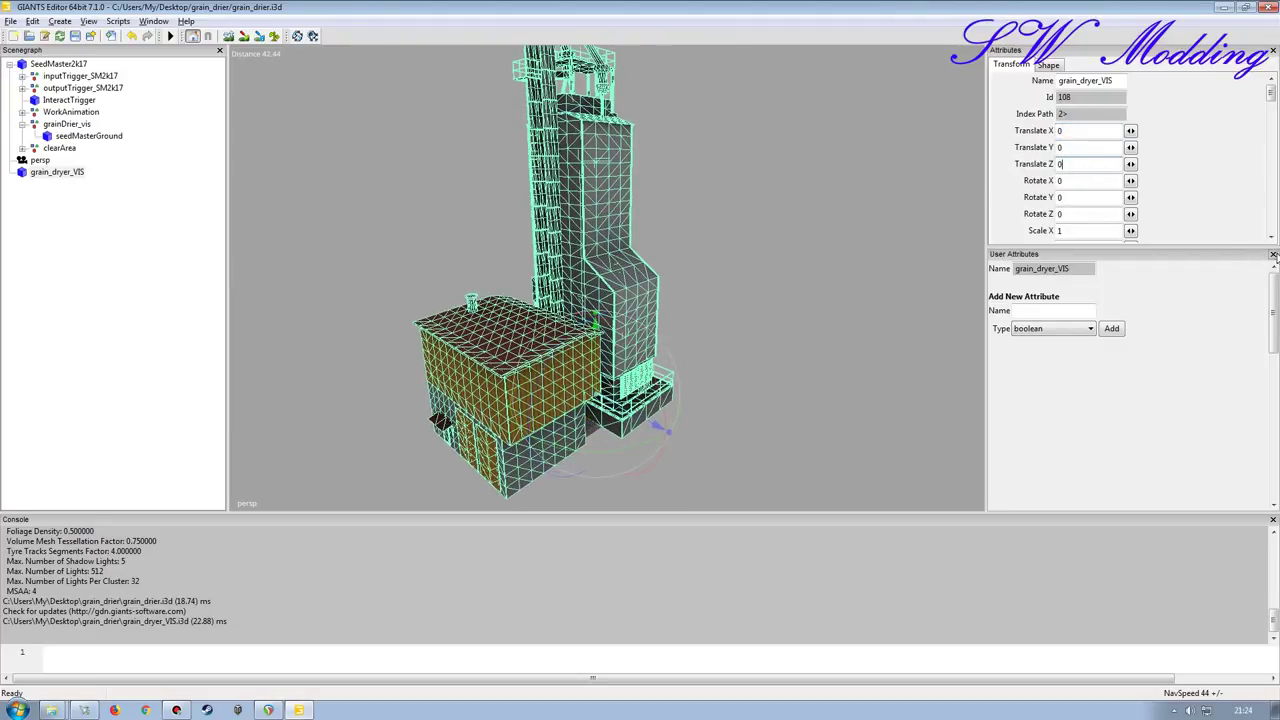
pyautogui.click(1273, 254)
# - Cut grain_dryer_VIS from the scene root and paste it into the grainDrier_vis group
pyautogui.keyDown('alt'); pyautogui.moveTo(663, 303); pyautogui.dragTo(640, 383); pyautogui.keyUp('alt')
pyautogui.keyDown('alt'); pyautogui.moveTo(643, 380); pyautogui.dragTo(546, 343, button='middle'); pyautogui.keyUp('alt')
pyautogui.keyDown('alt'); pyautogui.moveTo(485, 336); pyautogui.dragTo(428, 298); pyautogui.keyUp('alt')
pyautogui.click(70, 173)
pyautogui.press('Delete')
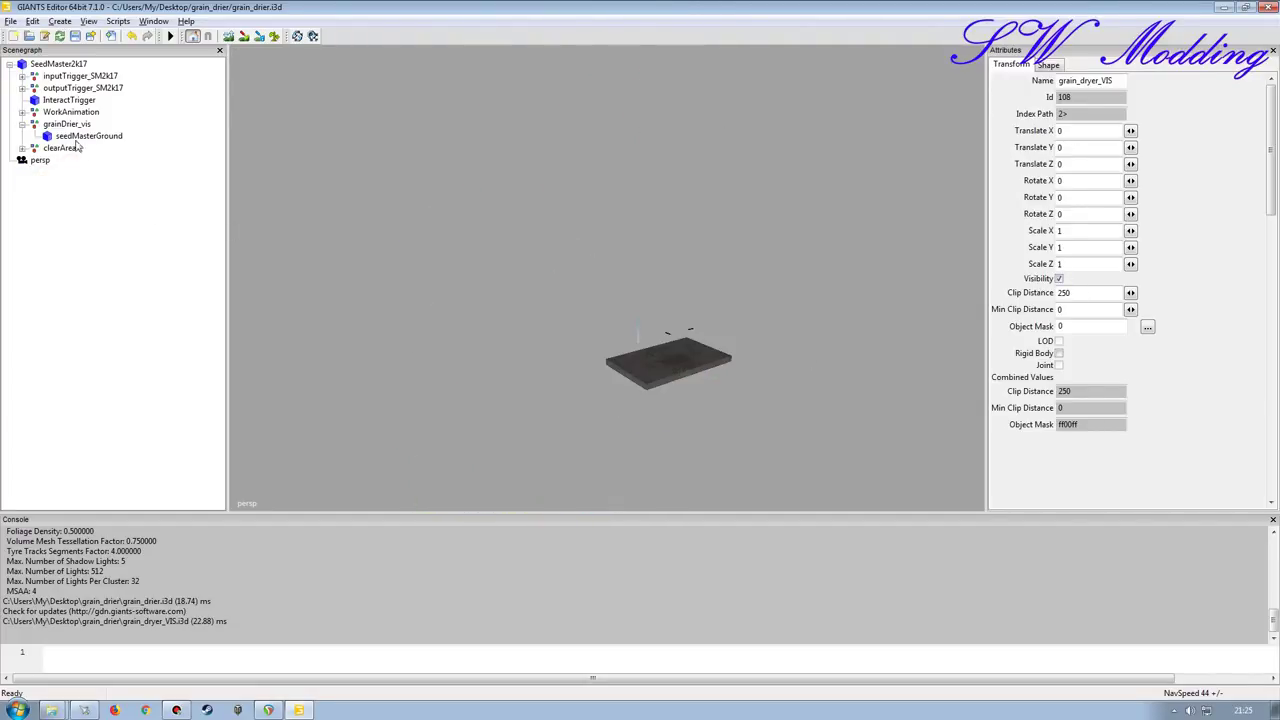
pyautogui.click(52, 126)
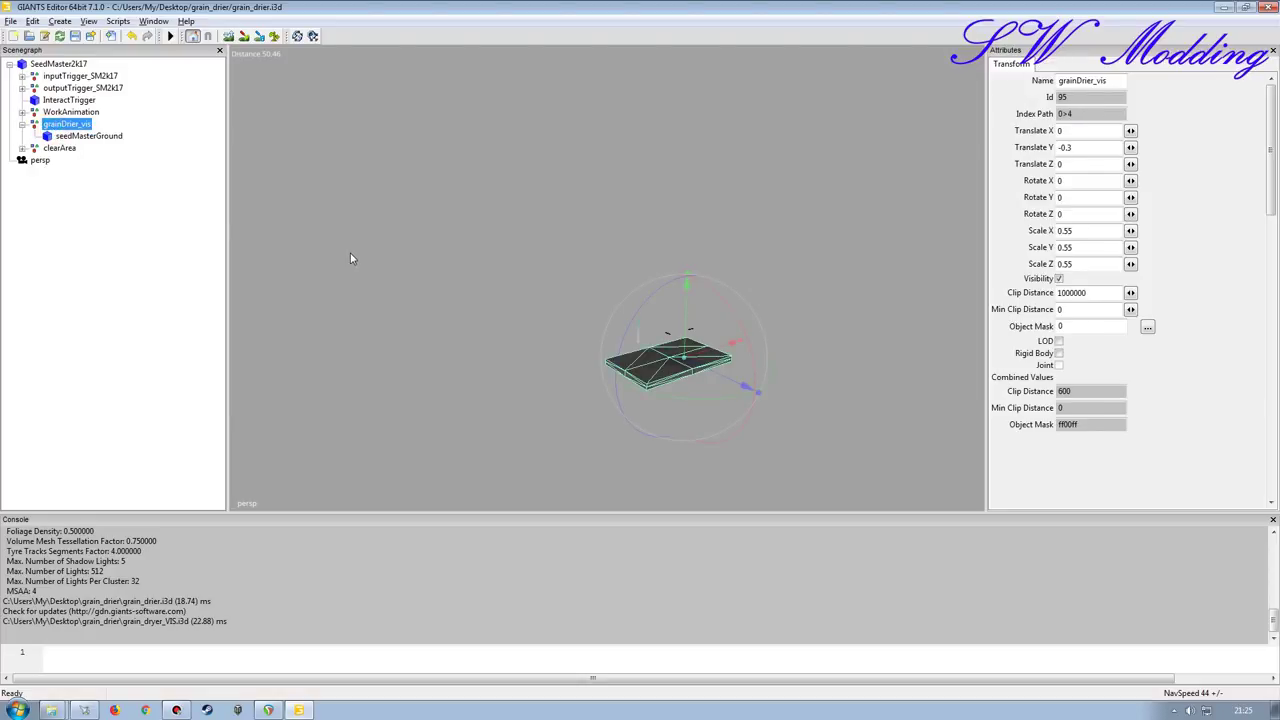
pyautogui.hotkey('ctrl', 'v')
pyautogui.scroll(10, 540, 330)
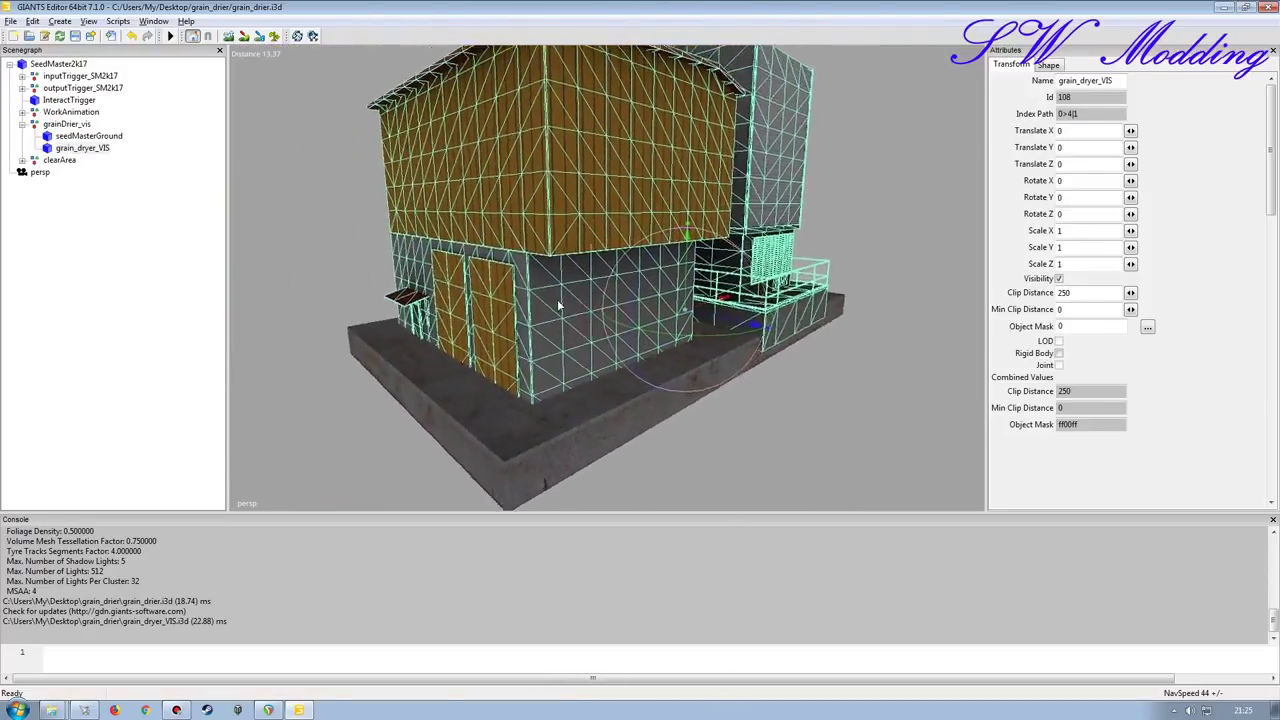
pyautogui.keyDown('alt'); pyautogui.moveTo(558, 305); pyautogui.dragTo(491, 326, button='right'); pyautogui.keyUp('alt')
pyautogui.keyDown('alt'); pyautogui.moveTo(488, 322); pyautogui.dragTo(543, 306); pyautogui.keyUp('alt')
pyautogui.keyDown('alt'); pyautogui.moveTo(543, 306); pyautogui.dragTo(540, 260, button='right'); pyautogui.keyUp('alt')
pyautogui.moveTo(538, 260); pyautogui.dragTo(427, 290, button='middle')
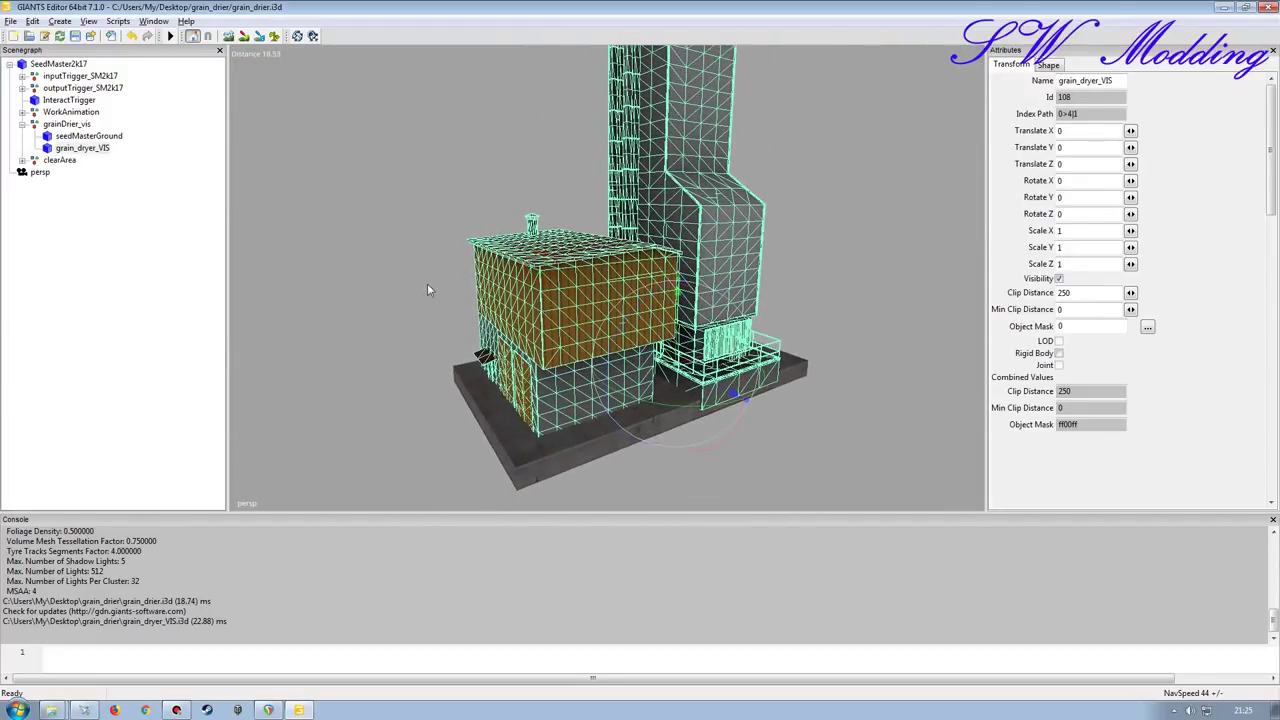
# - Select grainDrier_vis and examine how the dryer fits its ground slab from all sides
pyautogui.click(67, 124)
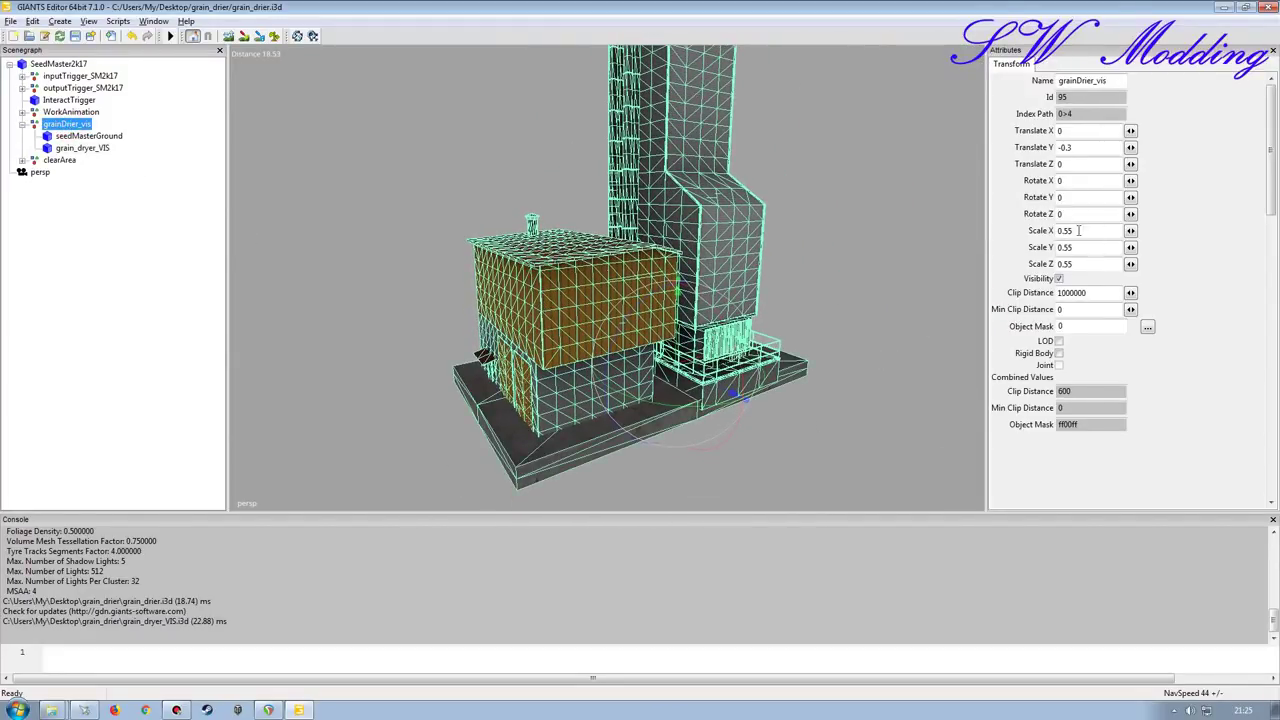
pyautogui.keyDown('alt'); pyautogui.moveTo(685, 343); pyautogui.dragTo(640, 369, button='right'); pyautogui.keyUp('alt')
pyautogui.keyDown('alt'); pyautogui.moveTo(640, 369); pyautogui.dragTo(694, 331); pyautogui.keyUp('alt')
pyautogui.keyDown('alt'); pyautogui.moveTo(694, 331); pyautogui.dragTo(660, 286, button='right'); pyautogui.keyUp('alt')
pyautogui.keyDown('alt'); pyautogui.moveTo(660, 286); pyautogui.dragTo(564, 305); pyautogui.keyUp('alt')
pyautogui.keyDown('alt'); pyautogui.moveTo(564, 305); pyautogui.dragTo(547, 369, button='right'); pyautogui.keyUp('alt')
pyautogui.keyDown('alt'); pyautogui.moveTo(546, 368); pyautogui.dragTo(666, 440, button='middle'); pyautogui.keyUp('alt')
pyautogui.keyDown('alt'); pyautogui.moveTo(666, 440); pyautogui.dragTo(617, 383, button='right'); pyautogui.keyUp('alt')
pyautogui.keyDown('alt'); pyautogui.moveTo(606, 376); pyautogui.dragTo(607, 331); pyautogui.keyUp('alt')
pyautogui.moveTo(606, 333); pyautogui.dragTo(570, 322, button='middle')
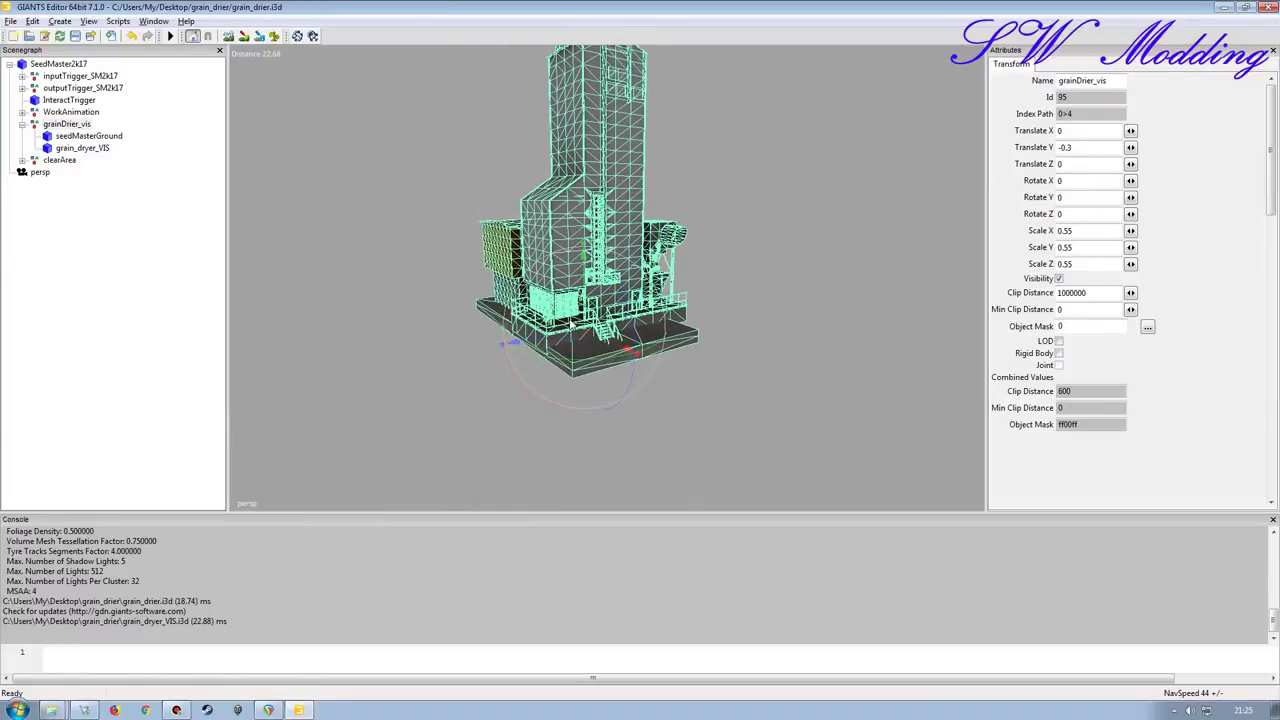
pyautogui.keyDown('alt'); pyautogui.moveTo(576, 366); pyautogui.dragTo(548, 340); pyautogui.keyUp('alt')
pyautogui.keyDown('alt'); pyautogui.moveTo(548, 340); pyautogui.dragTo(536, 292, button='right'); pyautogui.keyUp('alt')
pyautogui.keyDown('alt'); pyautogui.moveTo(536, 292); pyautogui.dragTo(632, 356); pyautogui.keyUp('alt')
pyautogui.keyDown('alt'); pyautogui.moveTo(632, 356); pyautogui.dragTo(631, 374, button='right'); pyautogui.keyUp('alt')
pyautogui.keyDown('alt'); pyautogui.moveTo(631, 374); pyautogui.dragTo(566, 381); pyautogui.keyUp('alt')
pyautogui.moveTo(566, 380)
pyautogui.mouseDown(button='middle')
pyautogui.moveTo(645, 364)
pyautogui.moveTo(550, 403)
pyautogui.moveTo(576, 383)
pyautogui.mouseUp(button='middle')
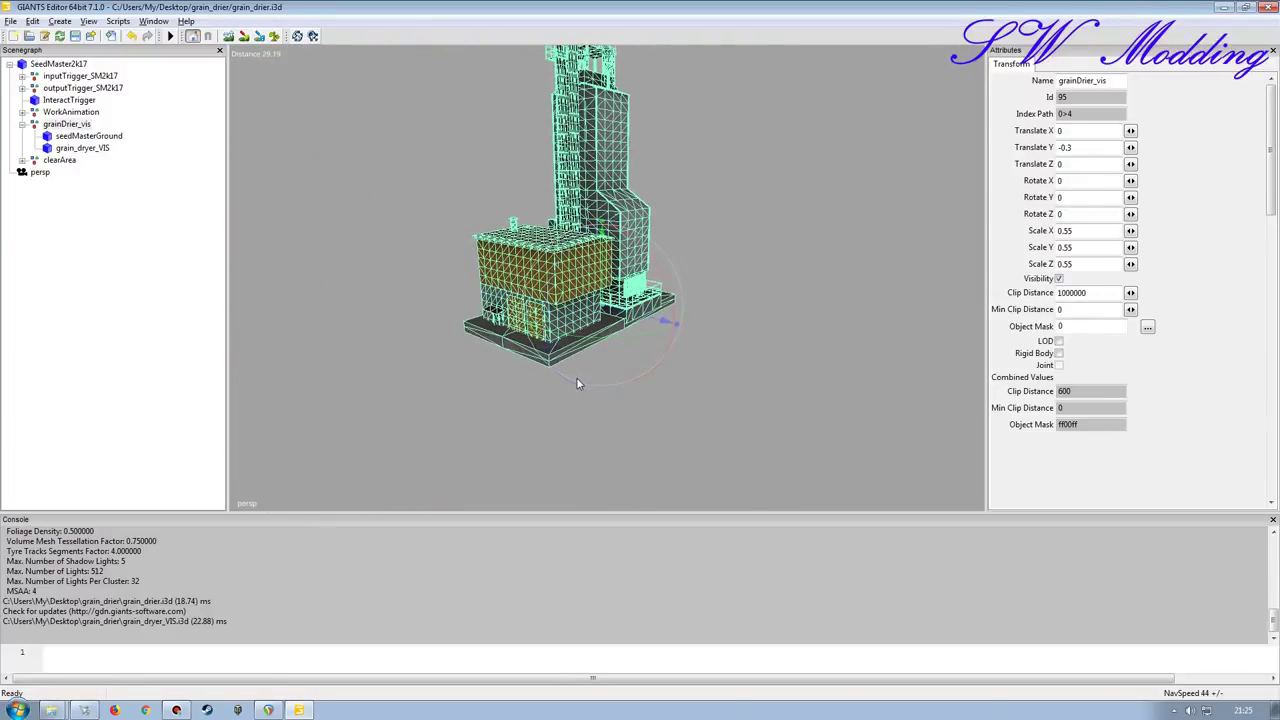
# - Compare the transform and scale values of seedMasterGround, grain_dryer_VIS and their parent group grainDrier_vis
pyautogui.click(78, 136)
pyautogui.click(80, 148)
pyautogui.click(78, 136)
pyautogui.click(83, 149)
pyautogui.click(78, 136)
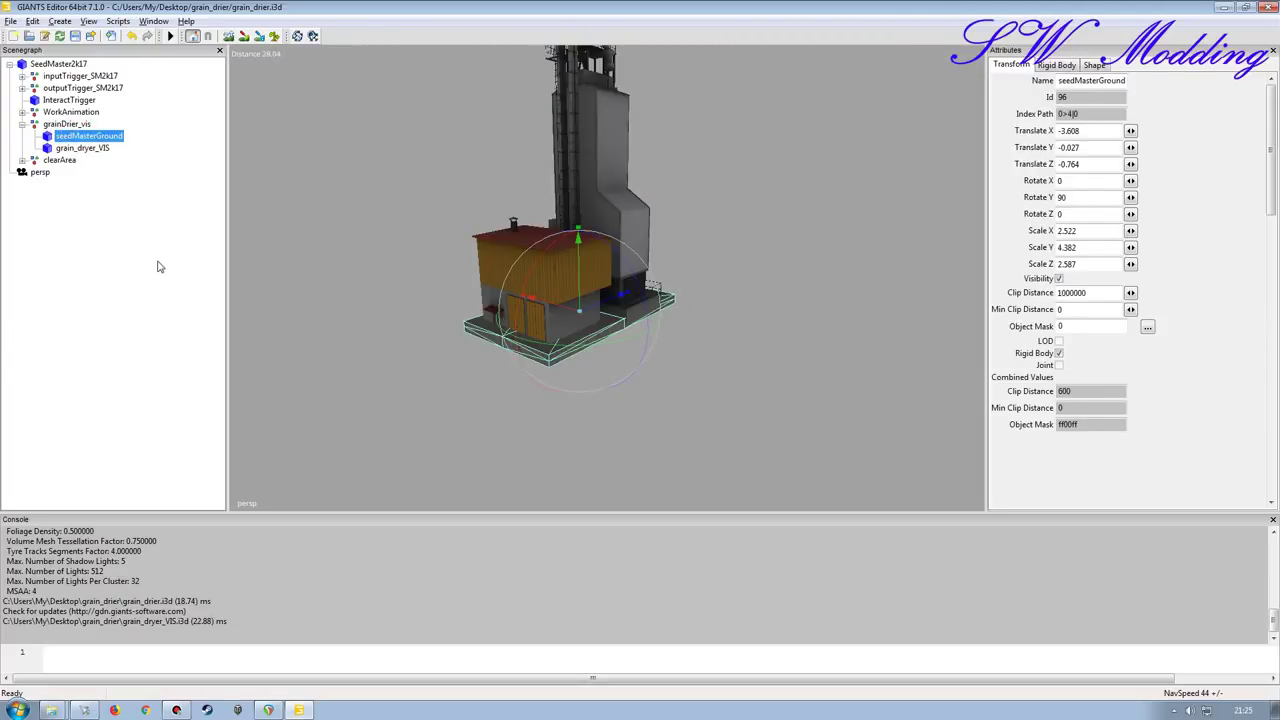
pyautogui.click(92, 148)
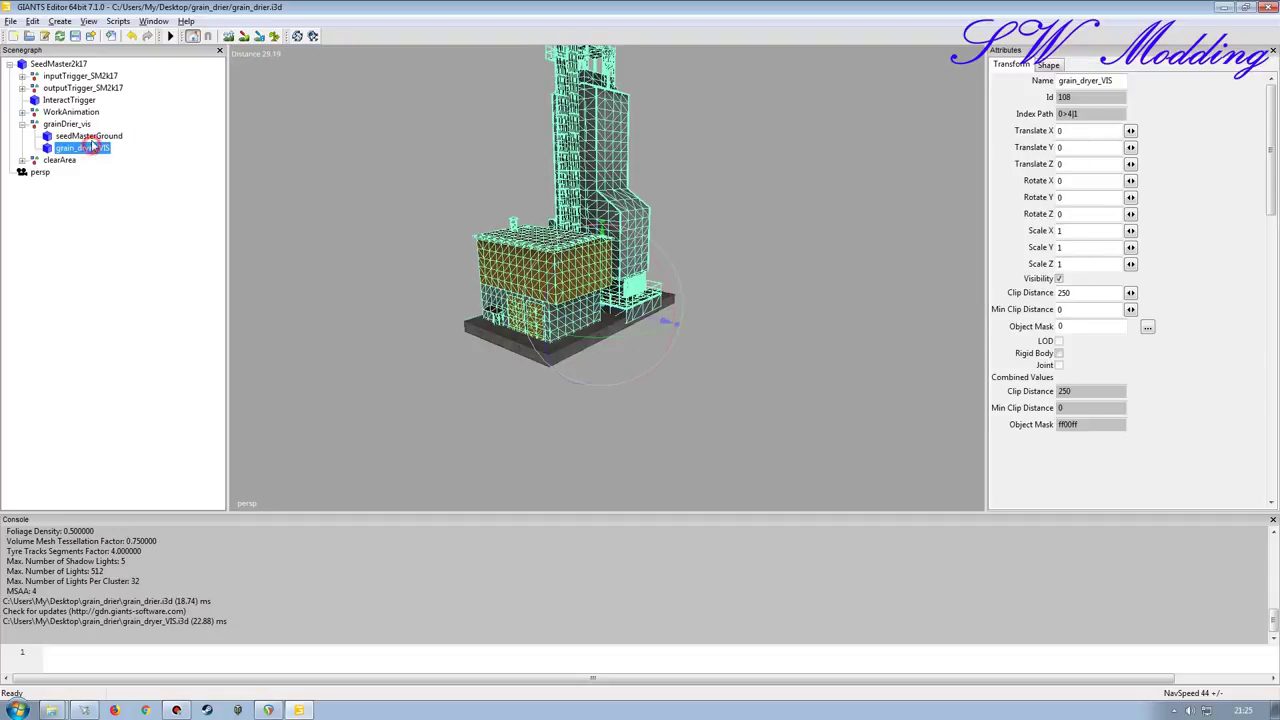
pyautogui.click(90, 137)
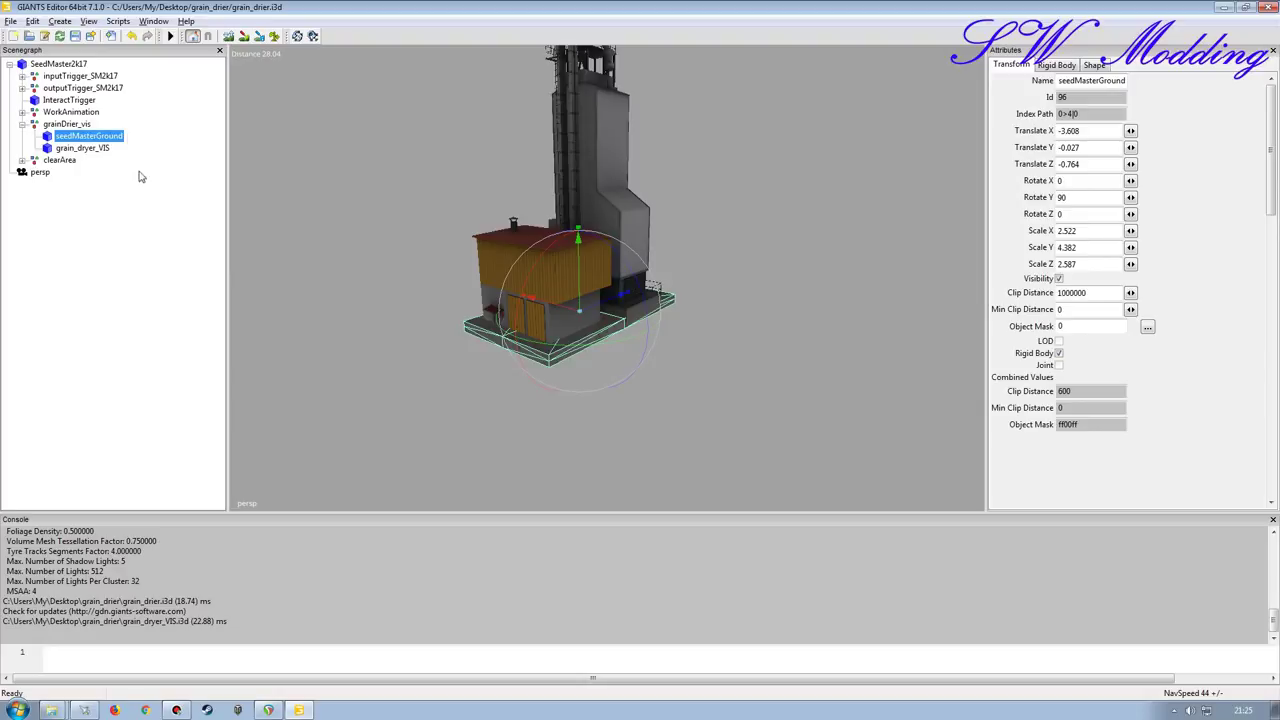
pyautogui.click(66, 124)
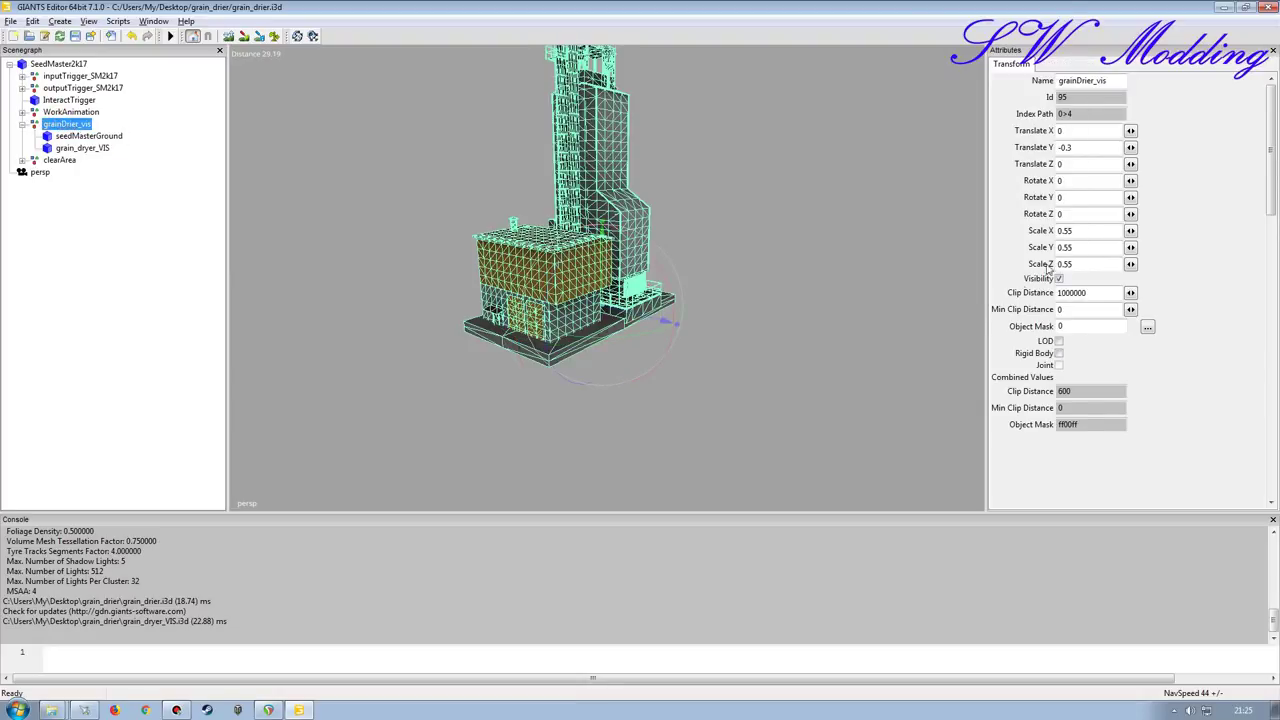
pyautogui.click(104, 136)
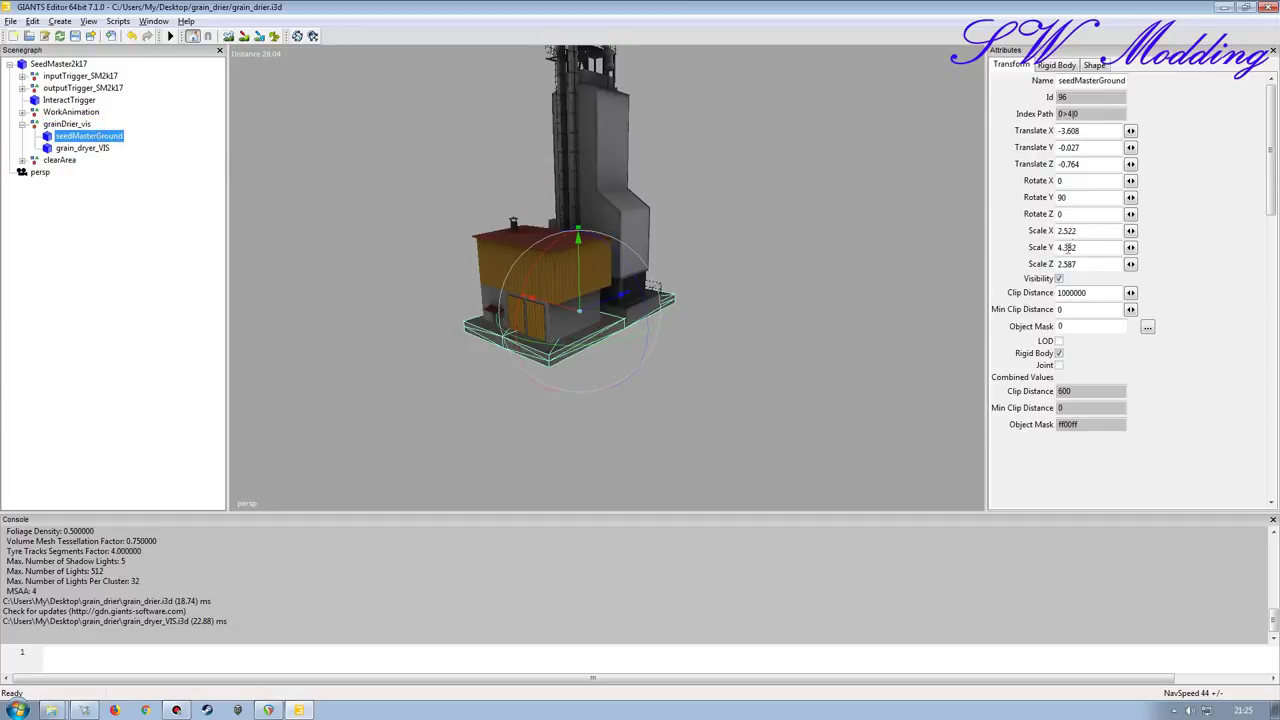
pyautogui.click(66, 124)
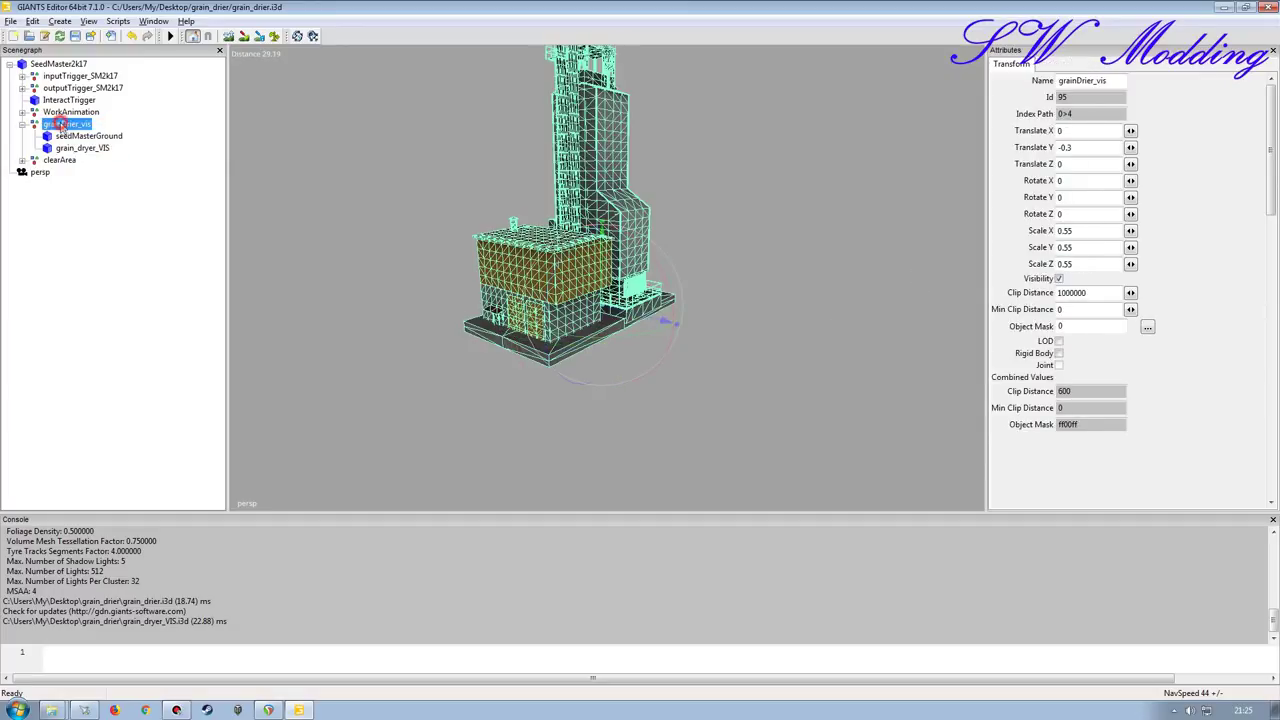
pyautogui.click(91, 137)
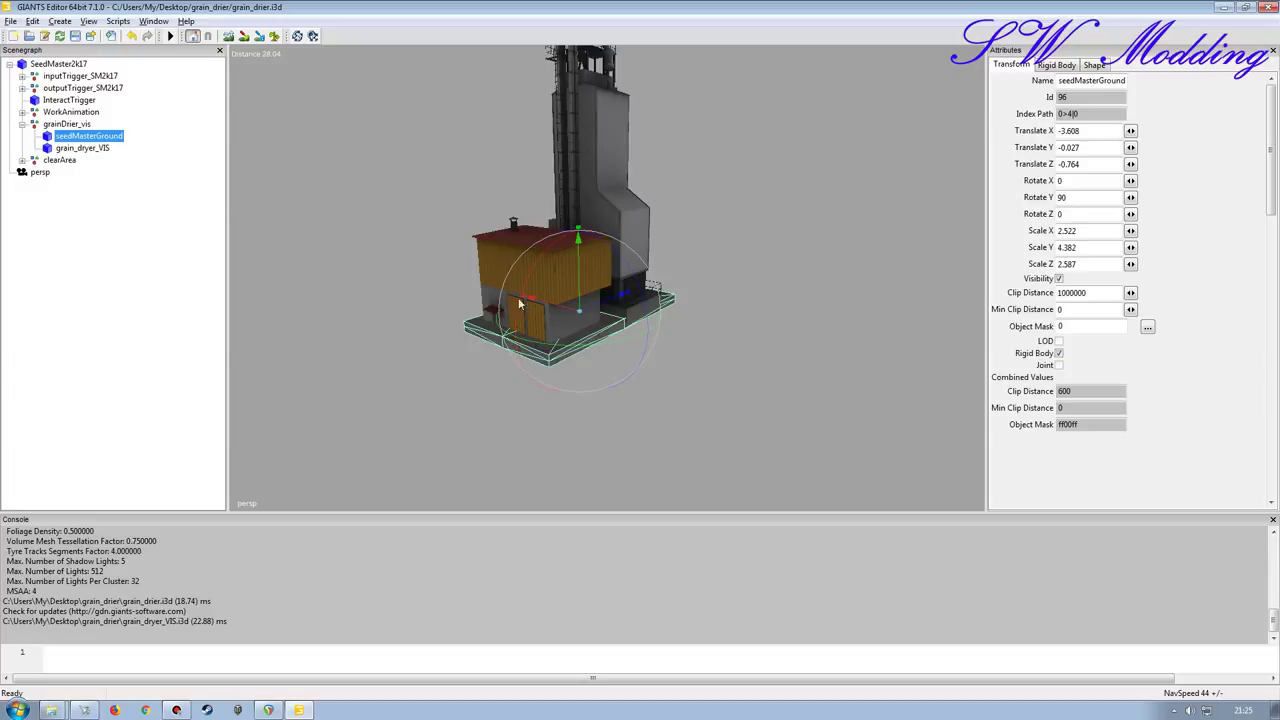
# - Set the X, Y and Z scale of the grainDrier_vis group to 1
pyautogui.moveTo(781, 295); pyautogui.dragTo(582, 273, button='middle')
pyautogui.click(63, 125)
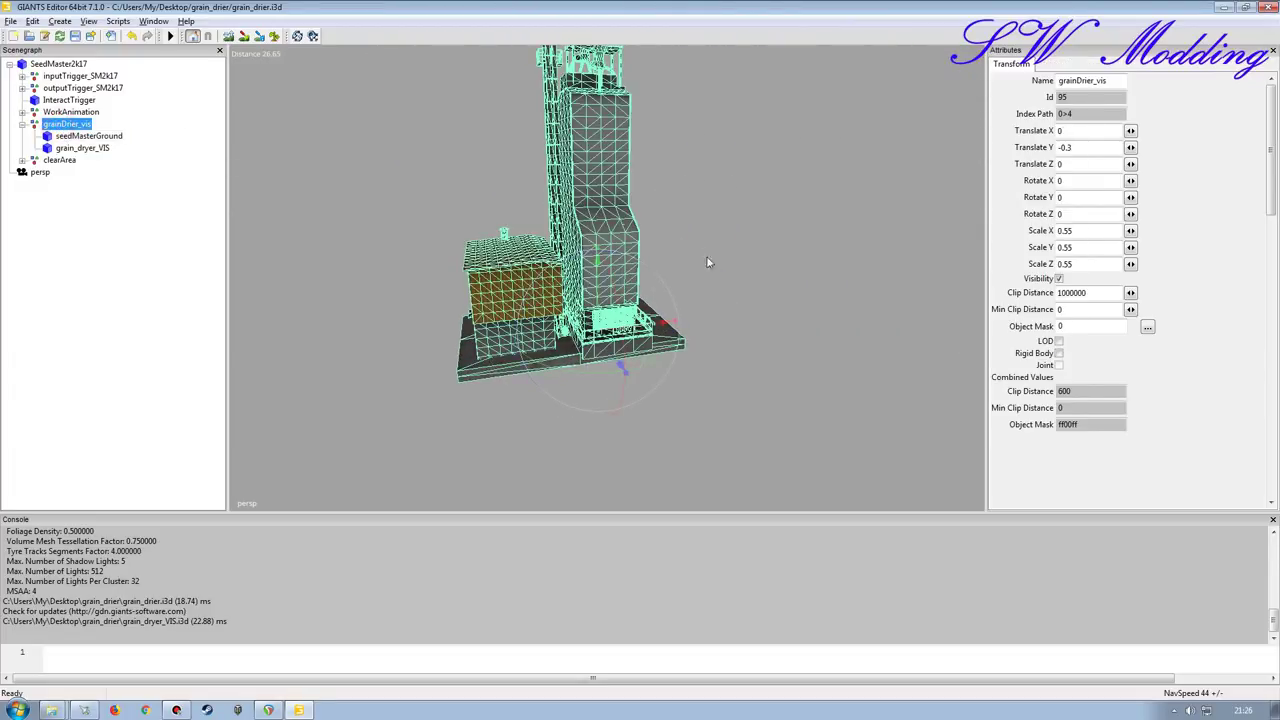
pyautogui.moveTo(1088, 232); pyautogui.dragTo(996, 239)
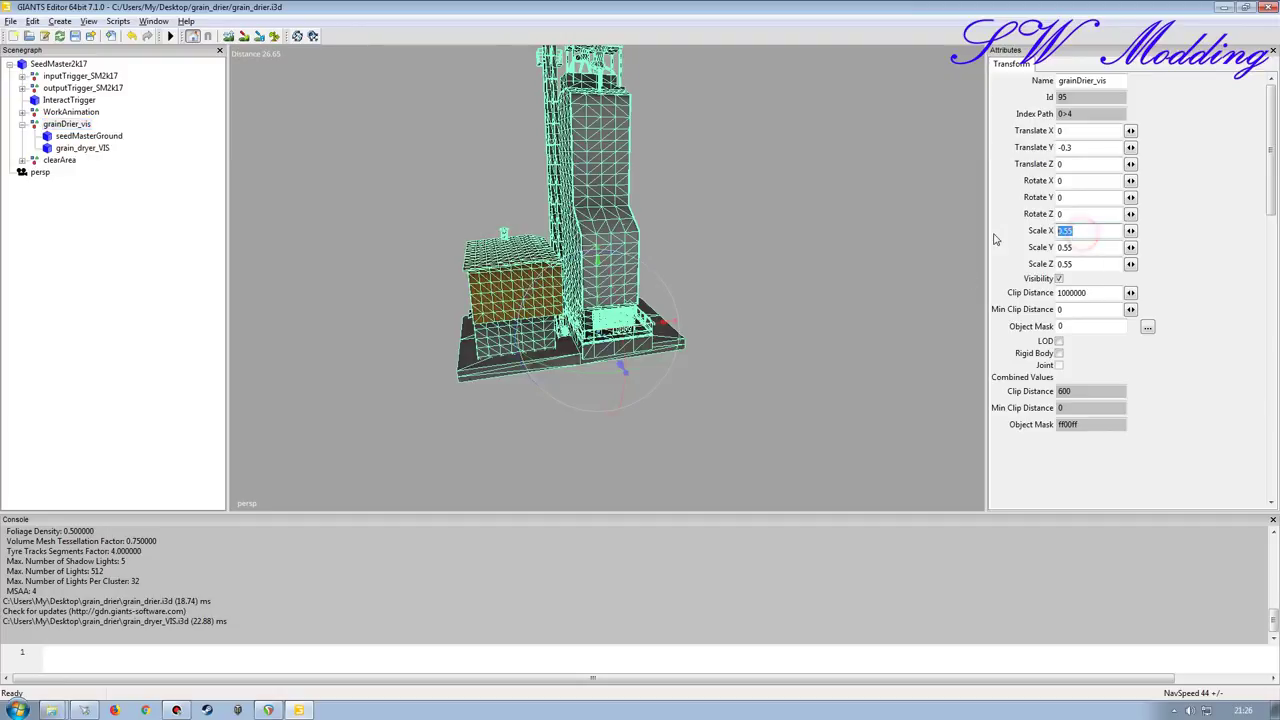
pyautogui.write('1')
pyautogui.moveTo(1099, 242); pyautogui.dragTo(1043, 264)
pyautogui.write('11')
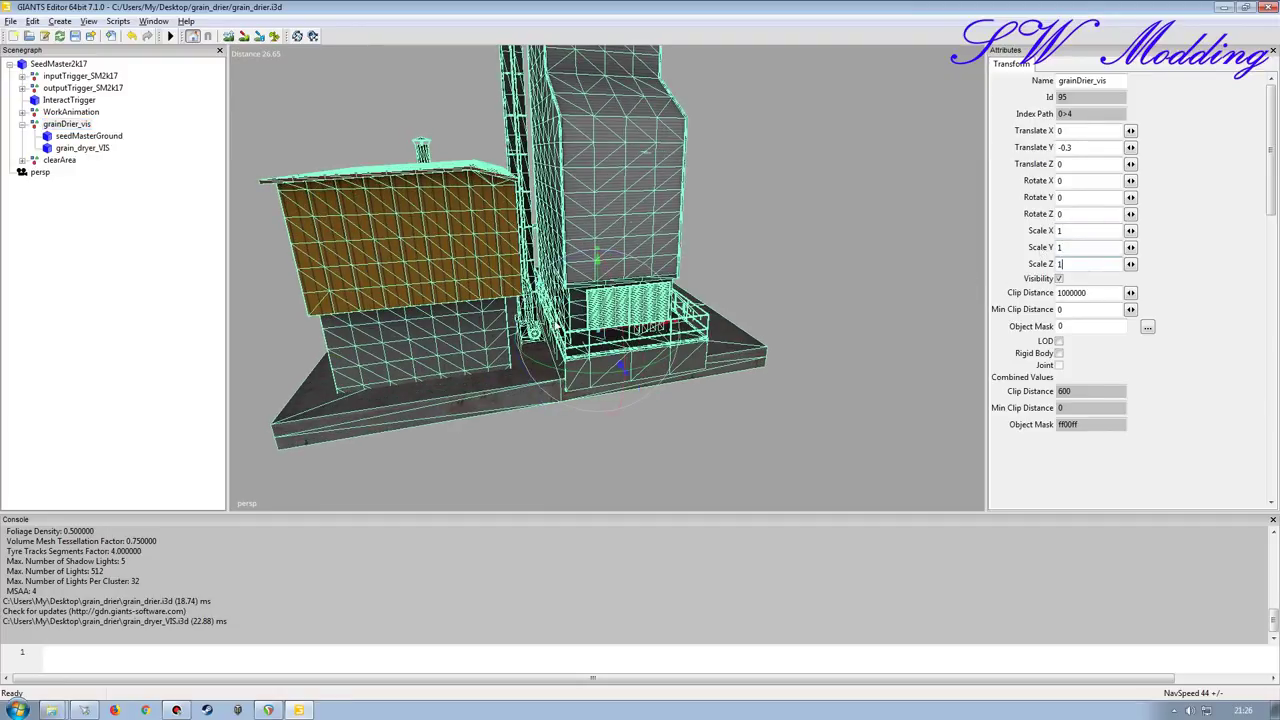
# - Examine the rescaled dryer from several sides and compare the transforms of seedMasterGround, grain_dryer_VIS and grainDrier_vis
pyautogui.keyDown('alt'); pyautogui.moveTo(611, 357); pyautogui.dragTo(554, 363, button='right'); pyautogui.keyUp('alt')
pyautogui.keyDown('alt'); pyautogui.moveTo(434, 343); pyautogui.dragTo(486, 300, button='right'); pyautogui.keyUp('alt')
pyautogui.keyDown('alt'); pyautogui.moveTo(486, 300); pyautogui.dragTo(506, 355); pyautogui.keyUp('alt')
pyautogui.keyDown('alt'); pyautogui.moveTo(506, 355); pyautogui.dragTo(603, 335, button='right'); pyautogui.keyUp('alt')
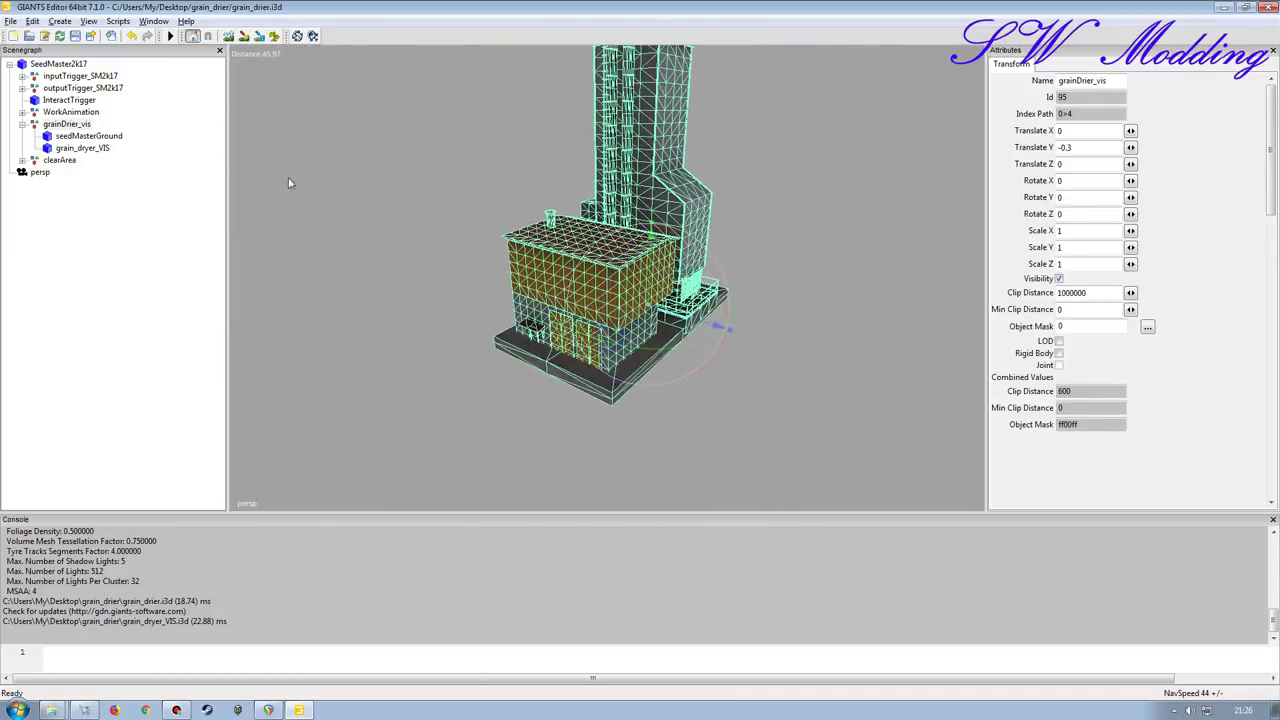
pyautogui.click(110, 136)
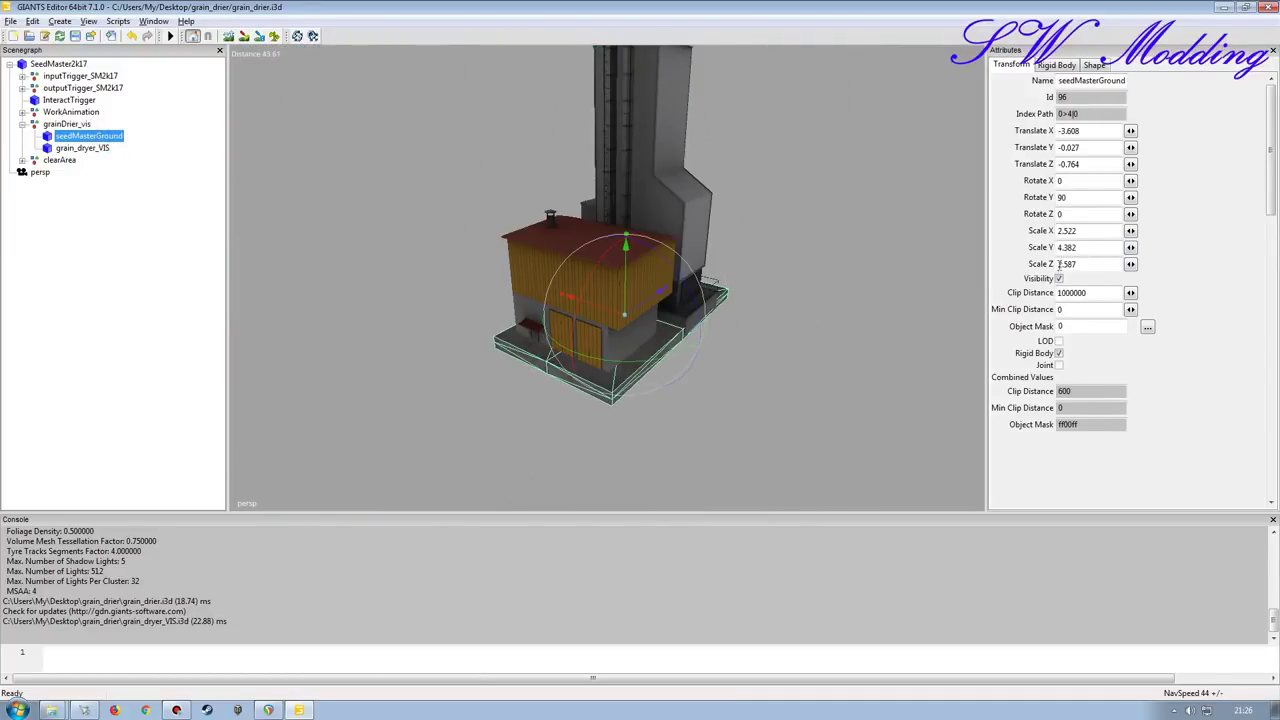
pyautogui.click(86, 148)
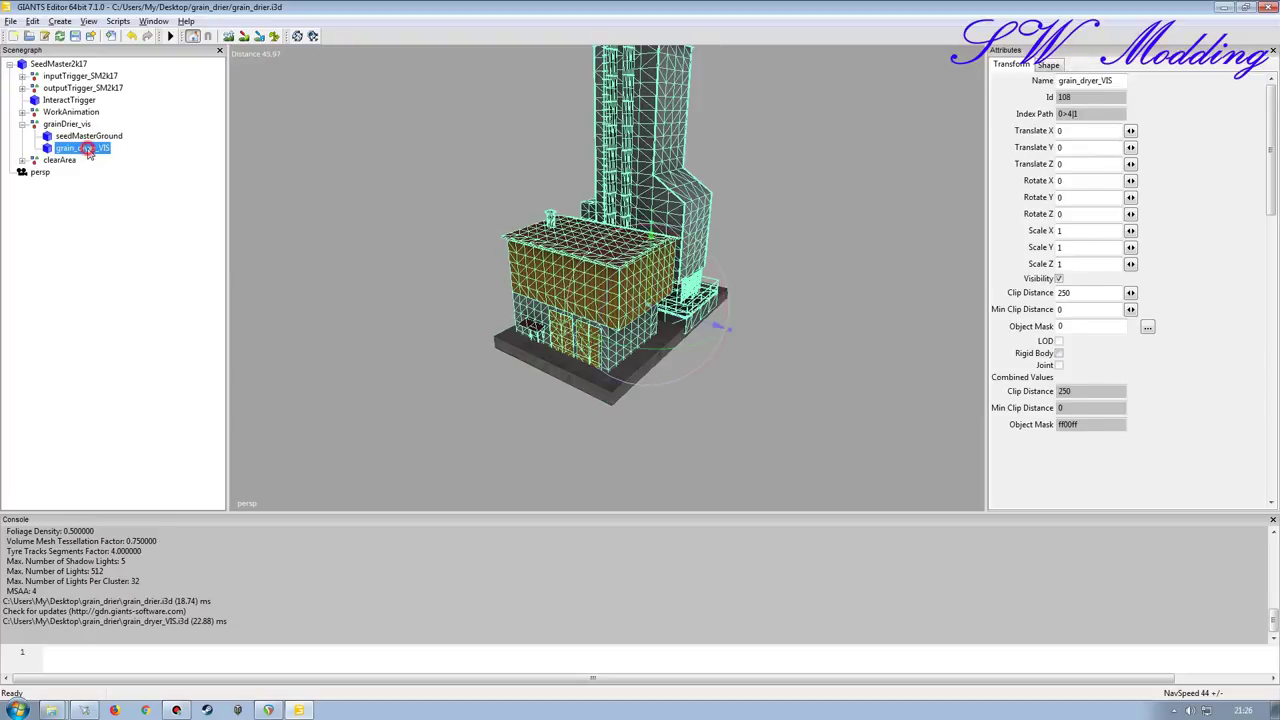
pyautogui.click(78, 125)
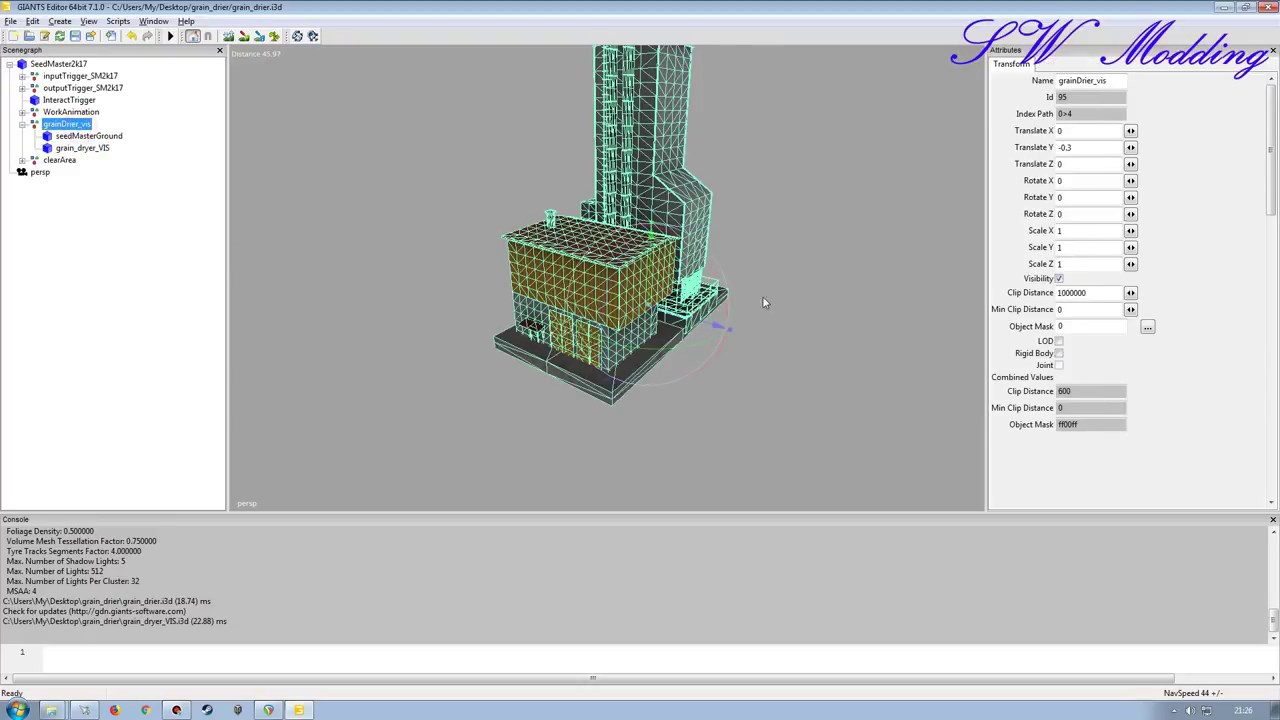
pyautogui.keyDown('alt'); pyautogui.moveTo(760, 398); pyautogui.dragTo(836, 337); pyautogui.keyUp('alt')
pyautogui.moveTo(835, 341); pyautogui.dragTo(706, 368, button='right')
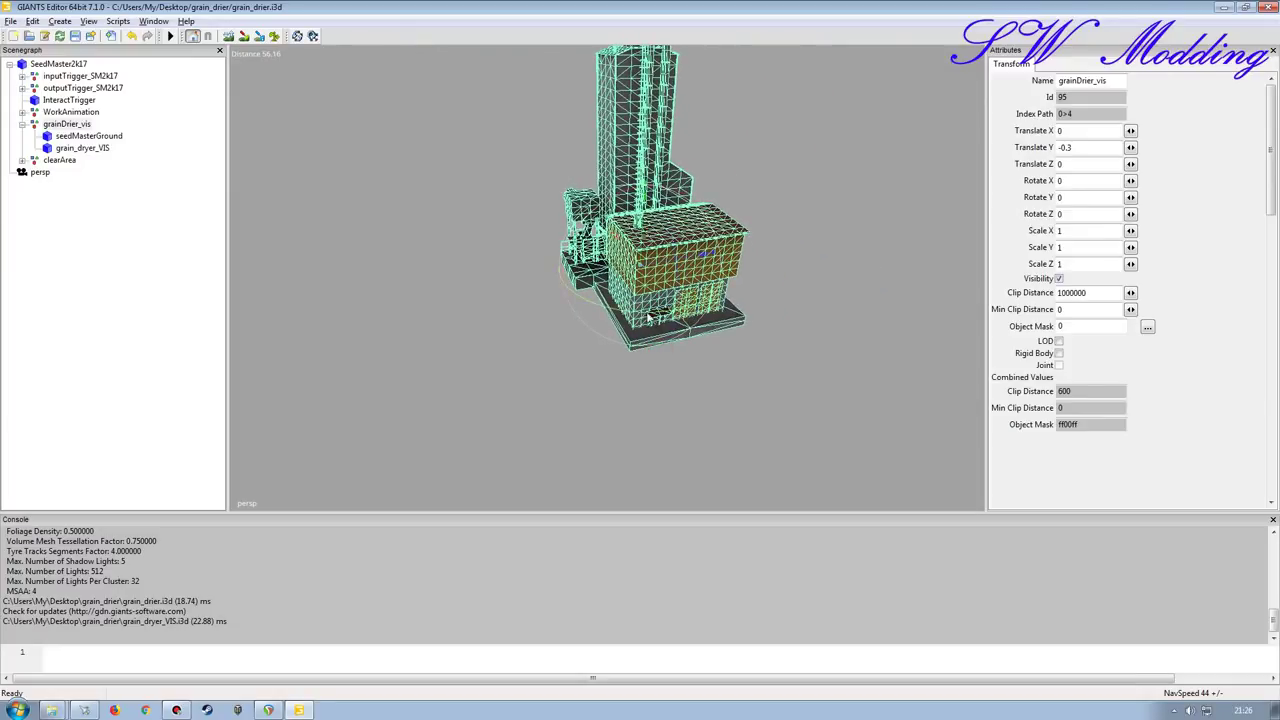
# - Stretch the seedMasterGround slab around the dryer to a scale of about 10.233 in X and 6.347 in Z
pyautogui.click(118, 137)
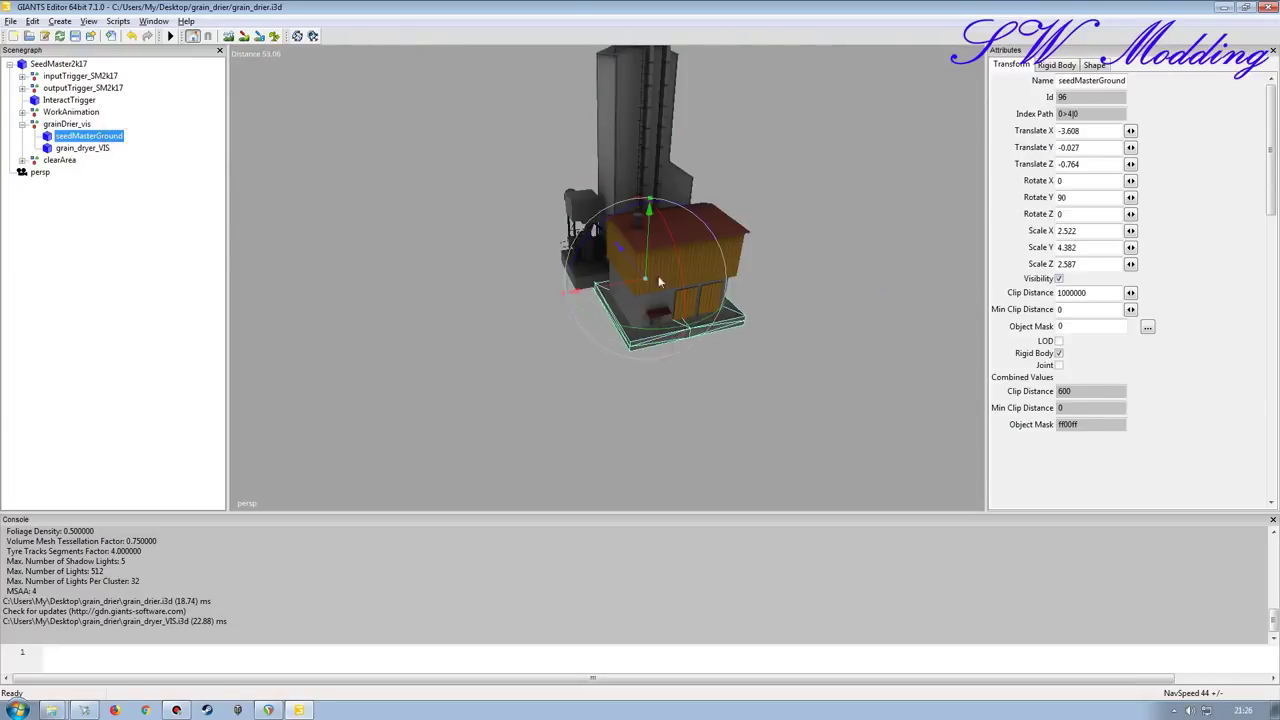
pyautogui.moveTo(565, 294); pyautogui.dragTo(522, 300)
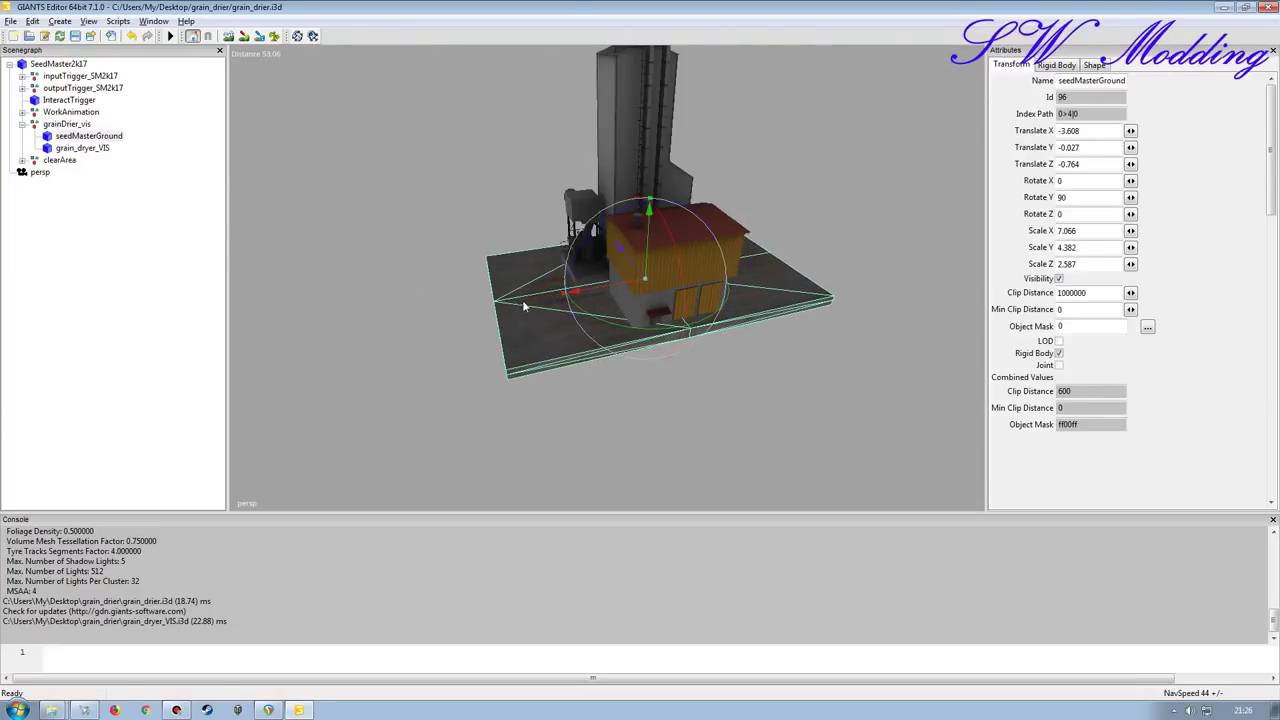
pyautogui.keyDown('alt'); pyautogui.moveTo(523, 334); pyautogui.dragTo(523, 294, button='right'); pyautogui.keyUp('alt')
pyautogui.keyDown('alt'); pyautogui.moveTo(562, 296); pyautogui.dragTo(626, 297); pyautogui.keyUp('alt')
pyautogui.moveTo(625, 301); pyautogui.dragTo(558, 281, button='right')
pyautogui.moveTo(553, 264); pyautogui.dragTo(492, 267)
pyautogui.keyDown('alt'); pyautogui.moveTo(706, 266); pyautogui.dragTo(610, 322); pyautogui.keyUp('alt')
pyautogui.scroll(-3, 646, 304)
pyautogui.moveTo(610, 322); pyautogui.dragTo(671, 354, button='right')
pyautogui.keyDown('alt'); pyautogui.moveTo(670, 351); pyautogui.dragTo(788, 366); pyautogui.keyUp('alt')
pyautogui.keyDown('alt'); pyautogui.moveTo(788, 366); pyautogui.dragTo(766, 286, button='right'); pyautogui.keyUp('alt')
pyautogui.keyDown('alt'); pyautogui.moveTo(766, 286); pyautogui.dragTo(668, 284); pyautogui.keyUp('alt')
pyautogui.moveTo(669, 289); pyautogui.dragTo(636, 317, button='right')
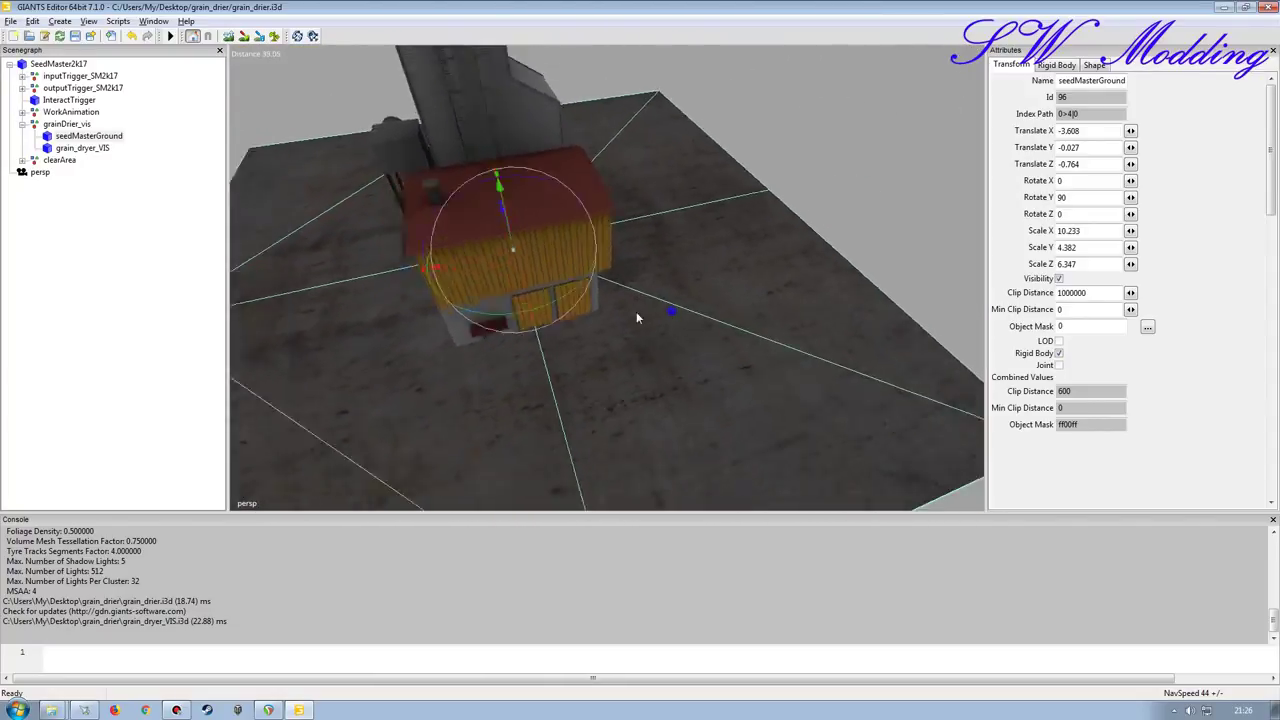
# - Examine from several sides how much room the stretched ground slab leaves around the dryer
pyautogui.scroll(-3, 637, 313)
pyautogui.keyDown('alt'); pyautogui.moveTo(637, 313); pyautogui.dragTo(513, 306); pyautogui.keyUp('alt')
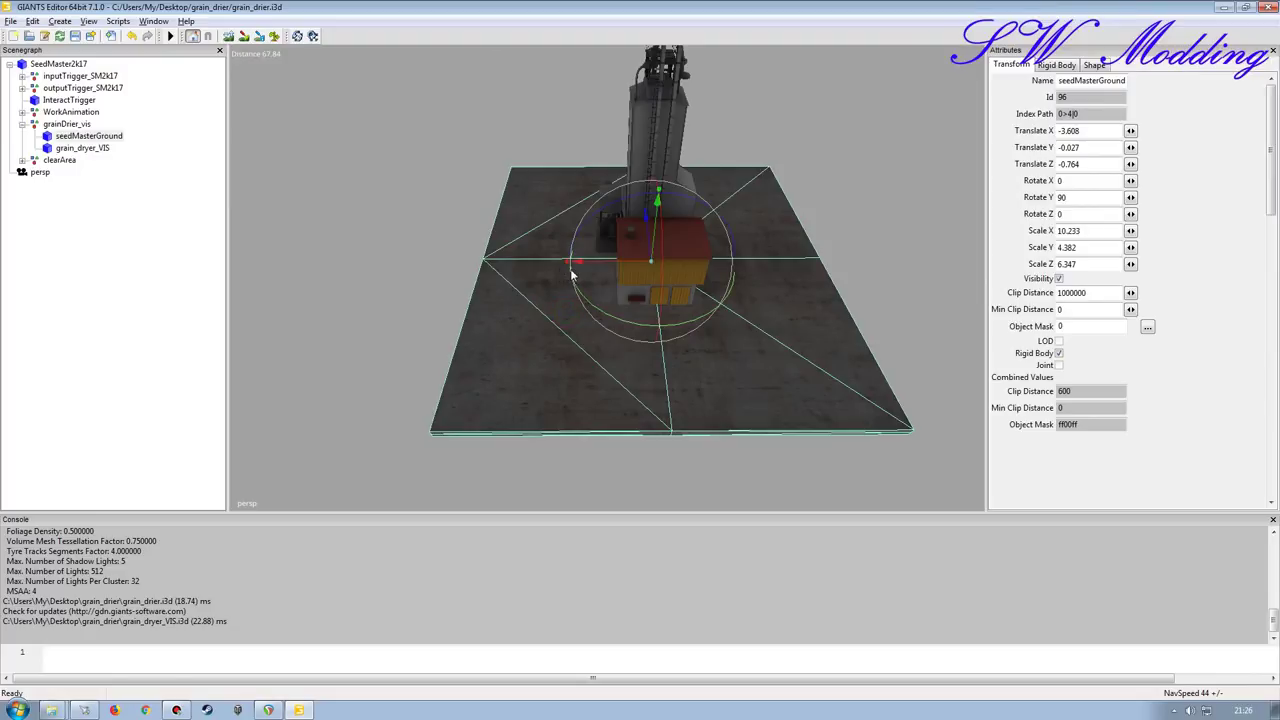
pyautogui.keyDown('alt'); pyautogui.moveTo(617, 371); pyautogui.dragTo(716, 354); pyautogui.keyUp('alt')
pyautogui.keyDown('alt'); pyautogui.moveTo(716, 354); pyautogui.dragTo(737, 289, button='right'); pyautogui.keyUp('alt')
pyautogui.keyDown('alt'); pyautogui.moveTo(737, 289); pyautogui.dragTo(520, 240); pyautogui.keyUp('alt')
pyautogui.keyDown('alt'); pyautogui.moveTo(615, 229); pyautogui.dragTo(595, 324, button='right'); pyautogui.keyUp('alt')
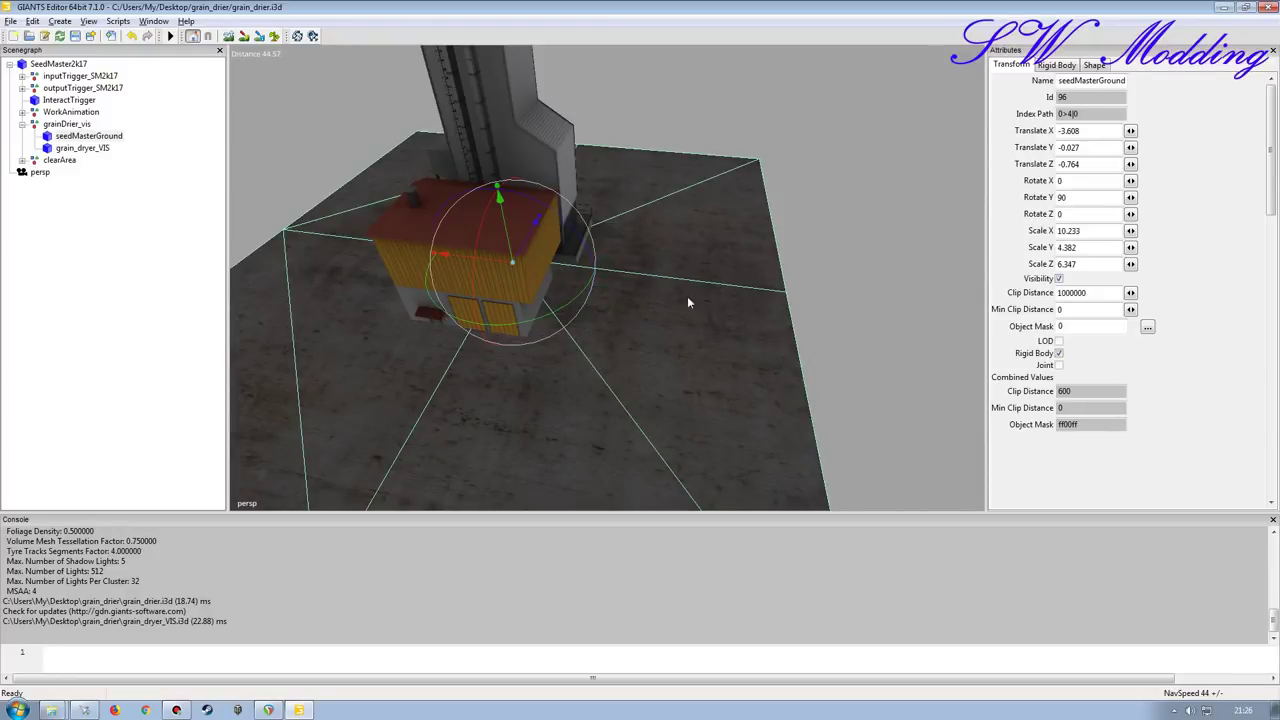
pyautogui.keyDown('alt'); pyautogui.moveTo(546, 343); pyautogui.dragTo(636, 246); pyautogui.keyUp('alt')
pyautogui.keyDown('alt'); pyautogui.moveTo(636, 246); pyautogui.dragTo(543, 337, button='right'); pyautogui.keyUp('alt')
pyautogui.keyDown('alt'); pyautogui.moveTo(543, 337); pyautogui.dragTo(501, 353); pyautogui.keyUp('alt')
pyautogui.moveTo(541, 305)
pyautogui.keyDown('alt'); pyautogui.mouseDown(button='right')
pyautogui.moveTo(586, 333)
pyautogui.moveTo(604, 282)
pyautogui.moveTo(591, 286)
pyautogui.moveTo(597, 348)
pyautogui.moveTo(592, 335)
pyautogui.mouseUp(button='right'); pyautogui.keyUp('alt')
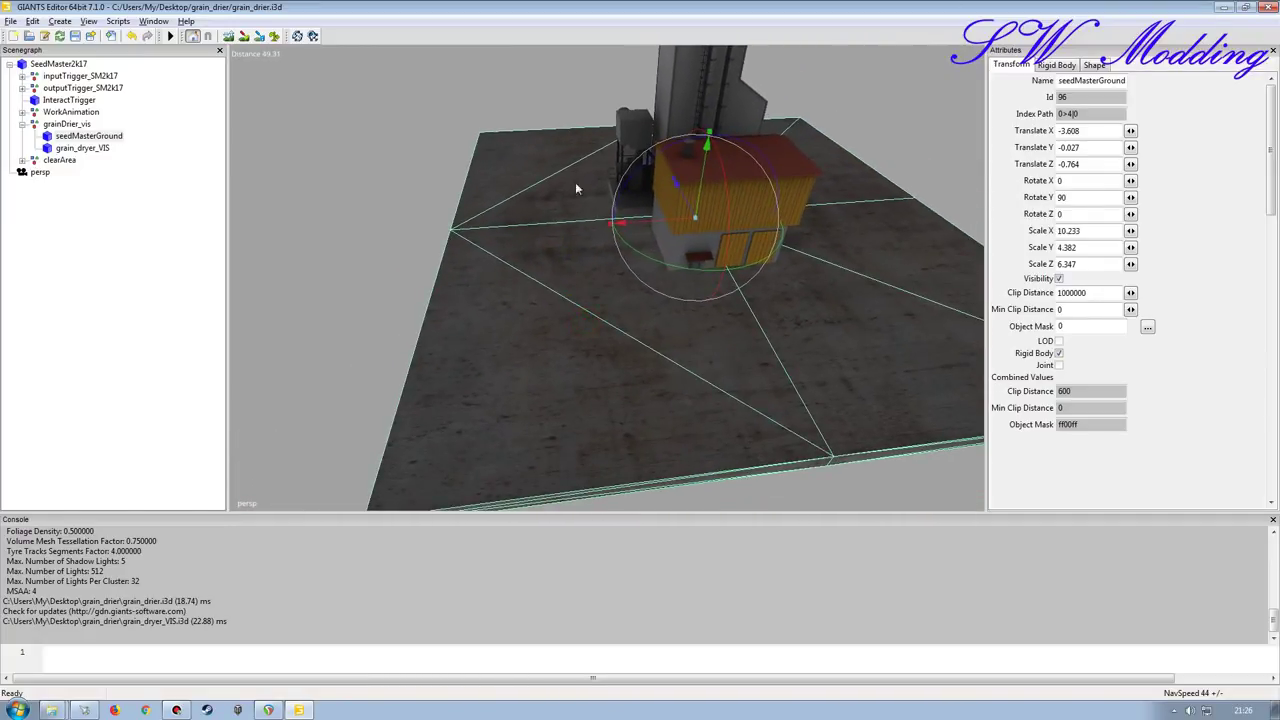
# - Shift seedMasterGround sideways relative to the dryer, to about 9.07 in Translate Z
pyautogui.moveTo(639, 223); pyautogui.dragTo(738, 232)
pyautogui.keyDown('alt'); pyautogui.moveTo(700, 340); pyautogui.dragTo(672, 271); pyautogui.keyUp('alt')
pyautogui.moveTo(672, 276); pyautogui.dragTo(734, 241, button='right')
pyautogui.moveTo(718, 225); pyautogui.dragTo(755, 222)
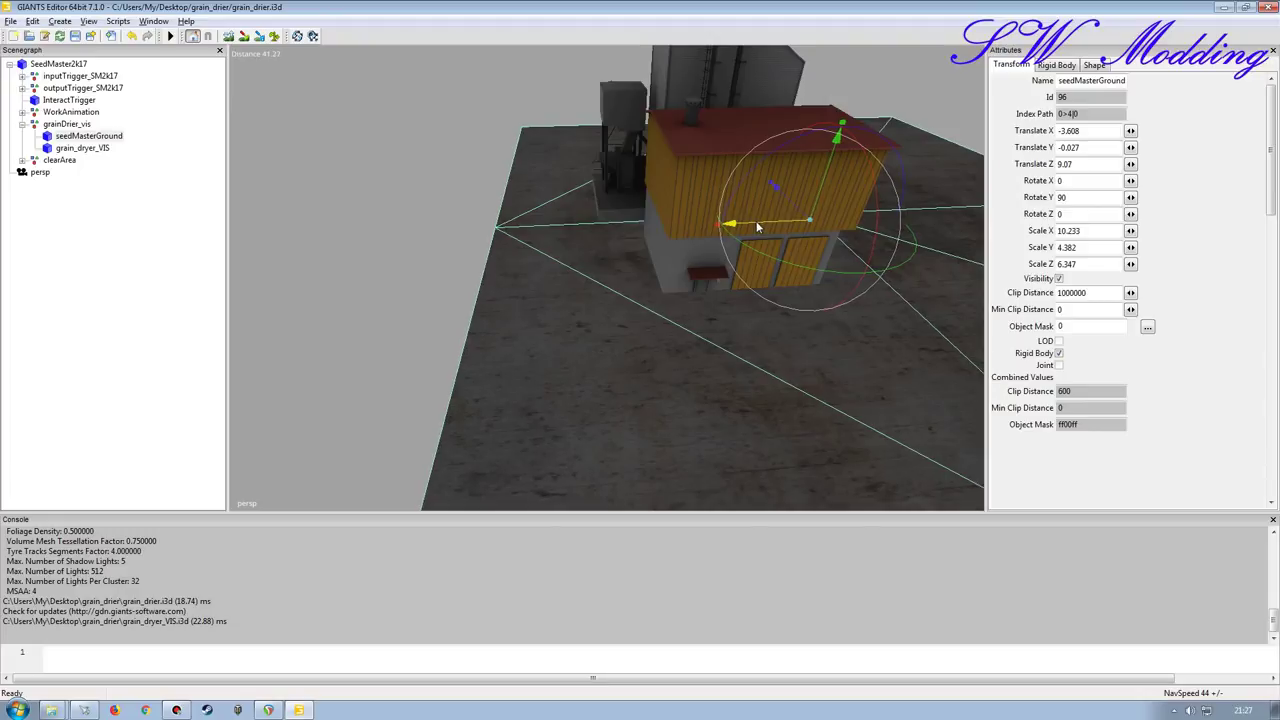
# - Lower seedMasterGround to about -0.761 in Translate Y so it sits at the base of the dryer building
pyautogui.moveTo(649, 251); pyautogui.dragTo(552, 299, button='right')
pyautogui.moveTo(725, 373); pyautogui.dragTo(647, 148, button='right')
pyautogui.moveTo(705, 311); pyautogui.dragTo(624, 390, button='right')
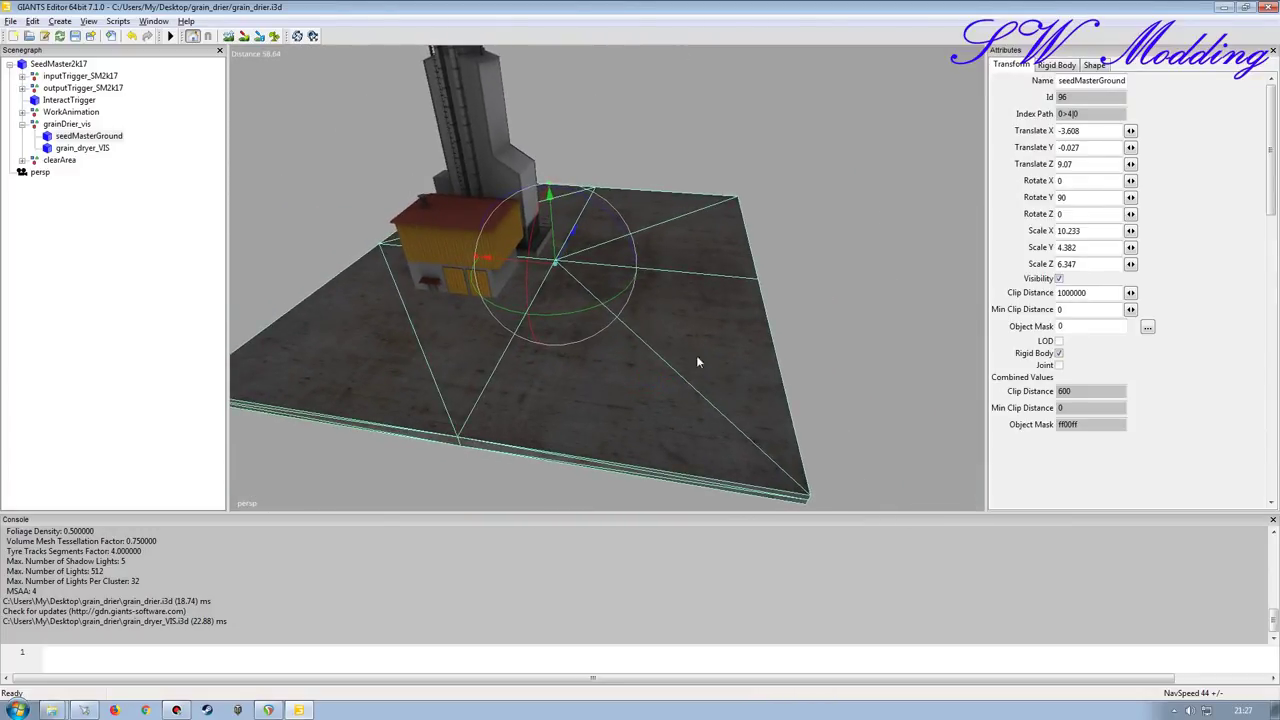
pyautogui.moveTo(567, 383); pyautogui.dragTo(545, 322, button='right')
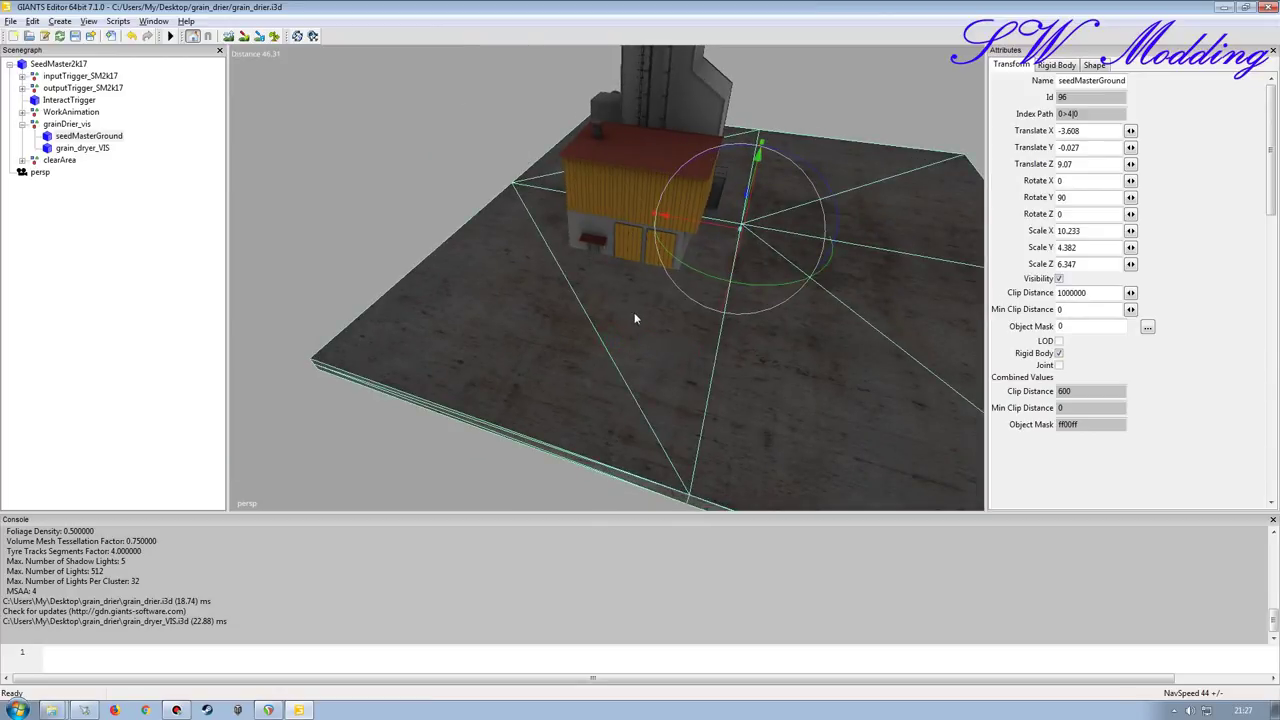
pyautogui.moveTo(553, 203); pyautogui.dragTo(624, 297, button='right')
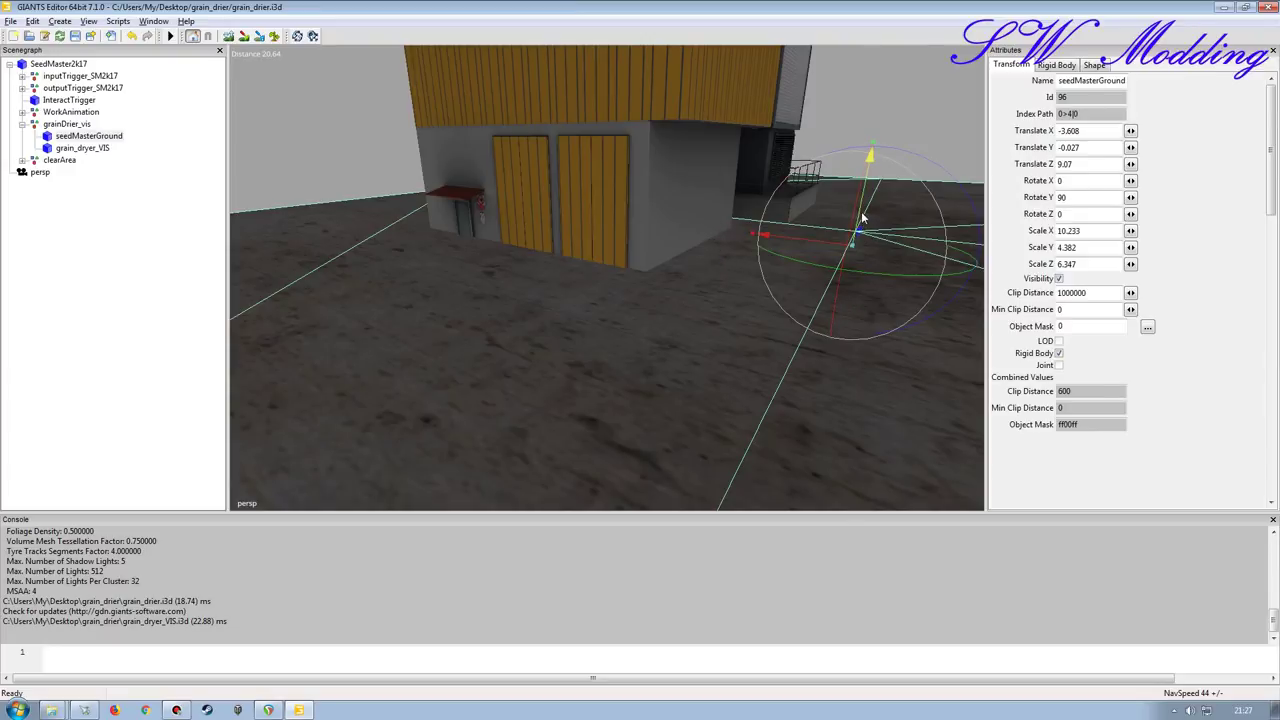
pyautogui.moveTo(862, 218); pyautogui.dragTo(866, 236)
pyautogui.scroll(5, 697, 315)
pyautogui.keyDown('alt'); pyautogui.moveTo(709, 287); pyautogui.dragTo(755, 286); pyautogui.keyUp('alt')
pyautogui.scroll(-4, 755, 270)
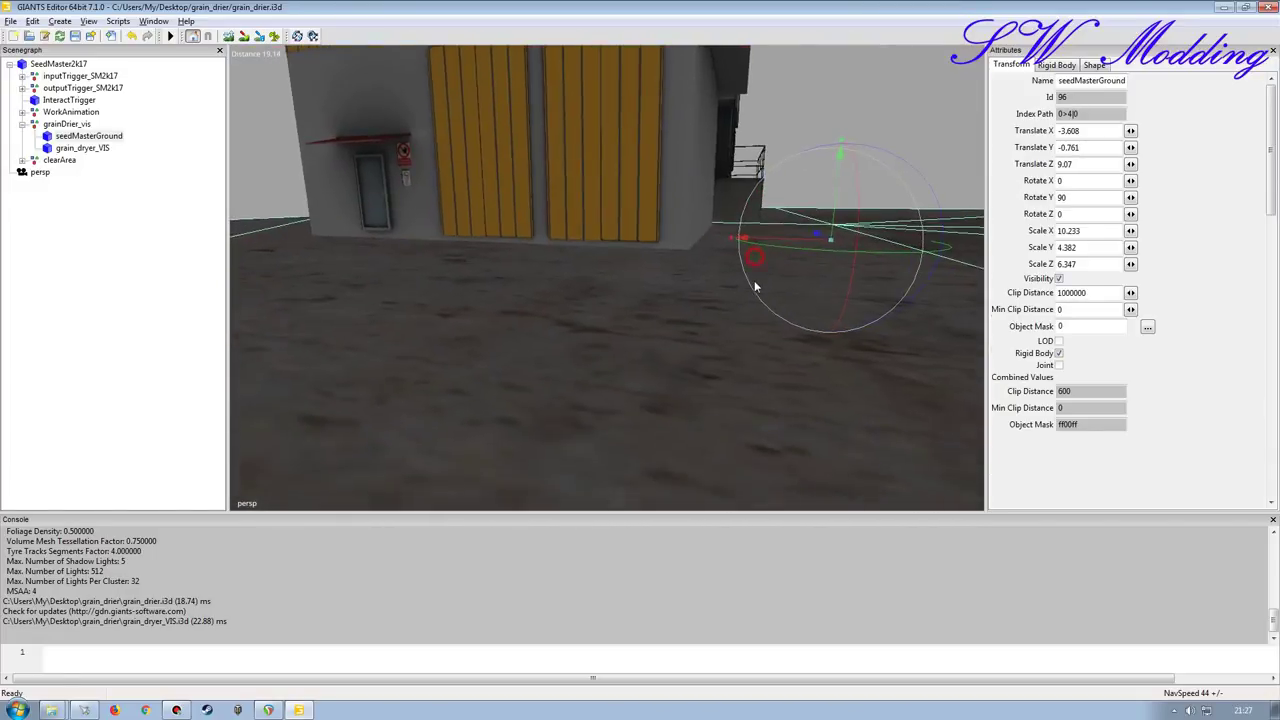
# - Deselect the ground slab and examine how the dryer building stands on it
pyautogui.moveTo(754, 286); pyautogui.dragTo(651, 326, button='right')
pyautogui.keyDown('alt'); pyautogui.moveTo(581, 323); pyautogui.dragTo(522, 286); pyautogui.keyUp('alt')
pyautogui.moveTo(521, 286); pyautogui.dragTo(623, 341, button='middle')
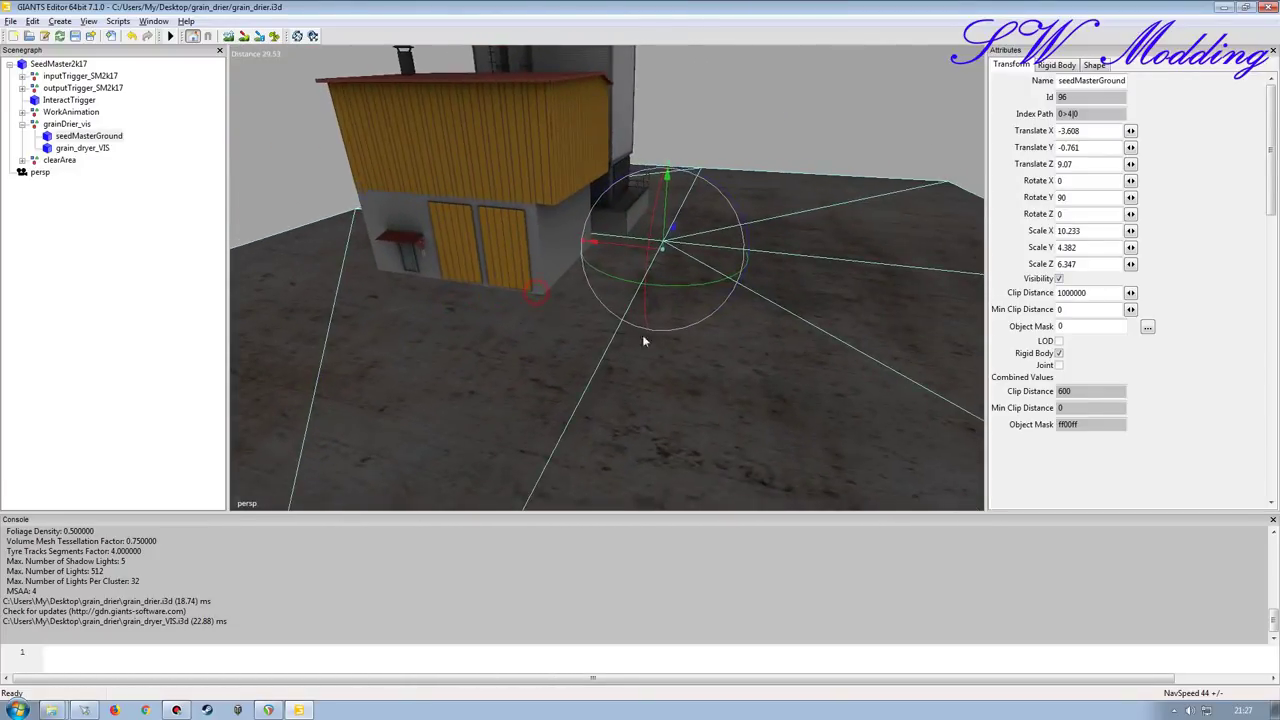
pyautogui.moveTo(756, 354); pyautogui.dragTo(568, 386, button='middle')
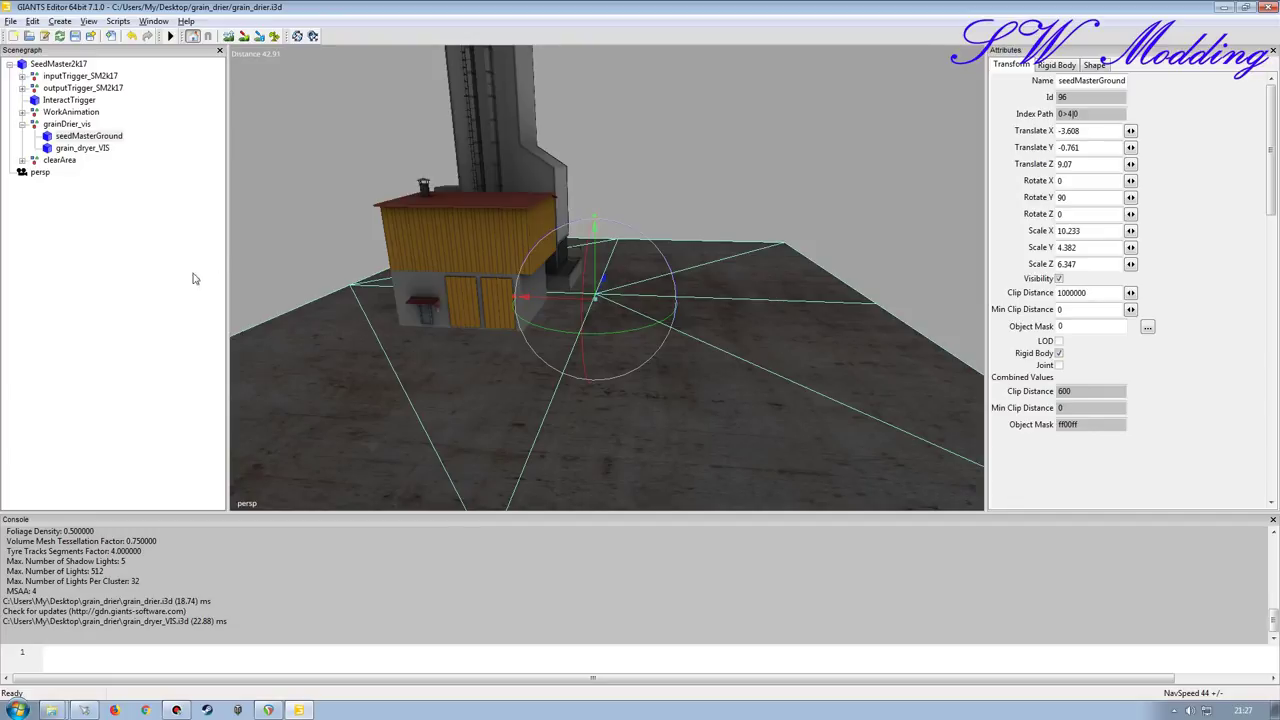
pyautogui.click(112, 231)
pyautogui.keyDown('alt'); pyautogui.moveTo(586, 315); pyautogui.dragTo(555, 325); pyautogui.keyUp('alt')
pyautogui.keyDown('alt'); pyautogui.moveTo(545, 298); pyautogui.dragTo(555, 250, button='right'); pyautogui.keyUp('alt')
pyautogui.moveTo(556, 257); pyautogui.dragTo(463, 338, button='middle')
# - Import grainStorage.i3d and move the GrainStorage object from the scene root into the grainDrier_vis group
pyautogui.click(10, 21)
pyautogui.click(40, 164)
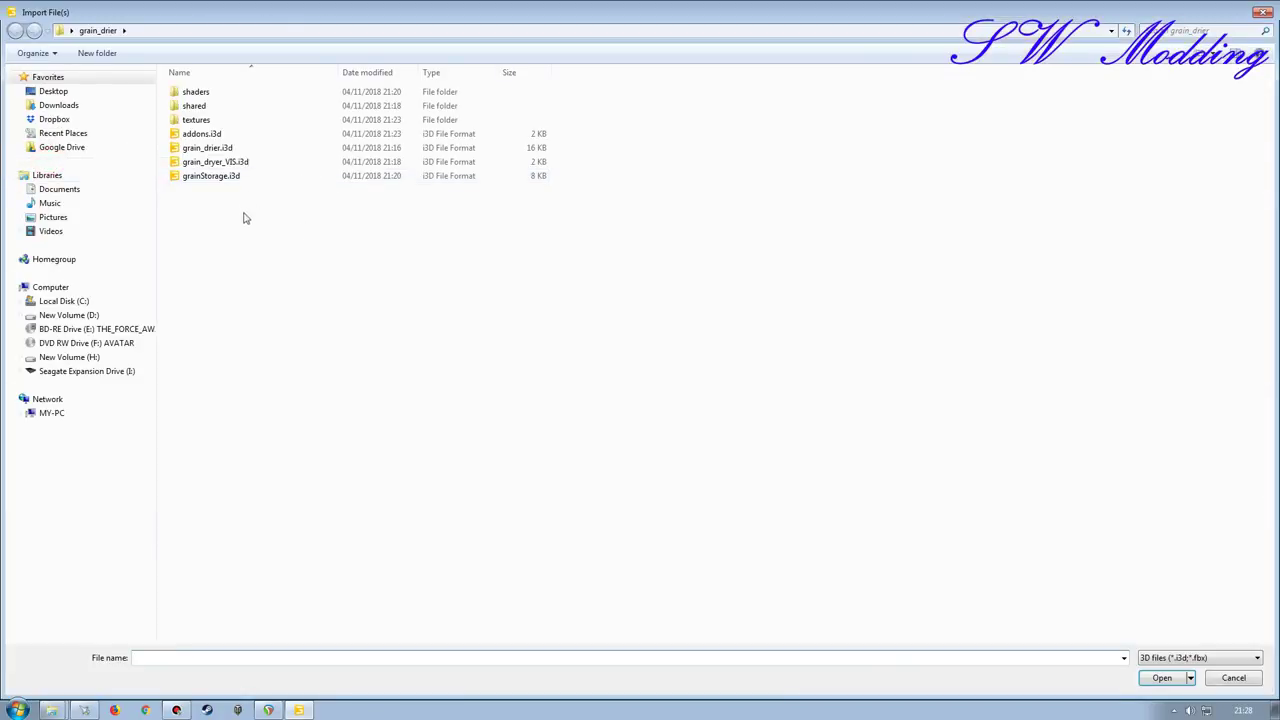
pyautogui.doubleClick(200, 178)
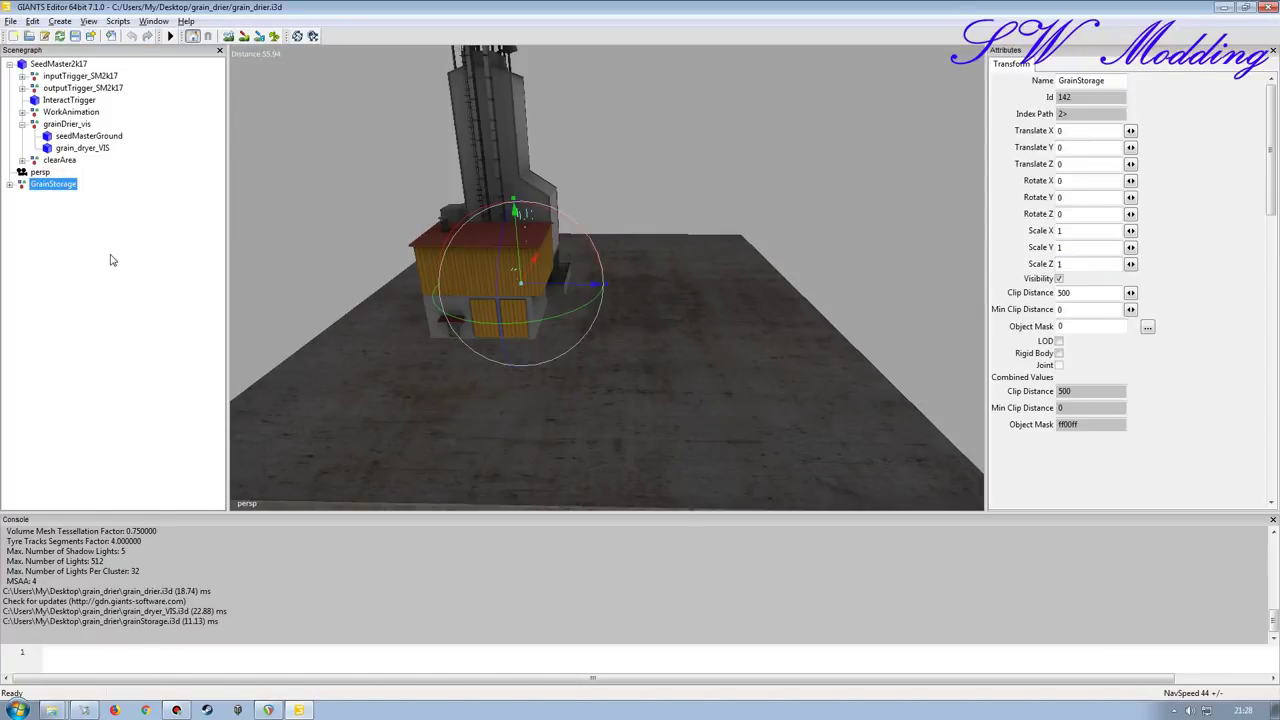
pyautogui.click(62, 124)
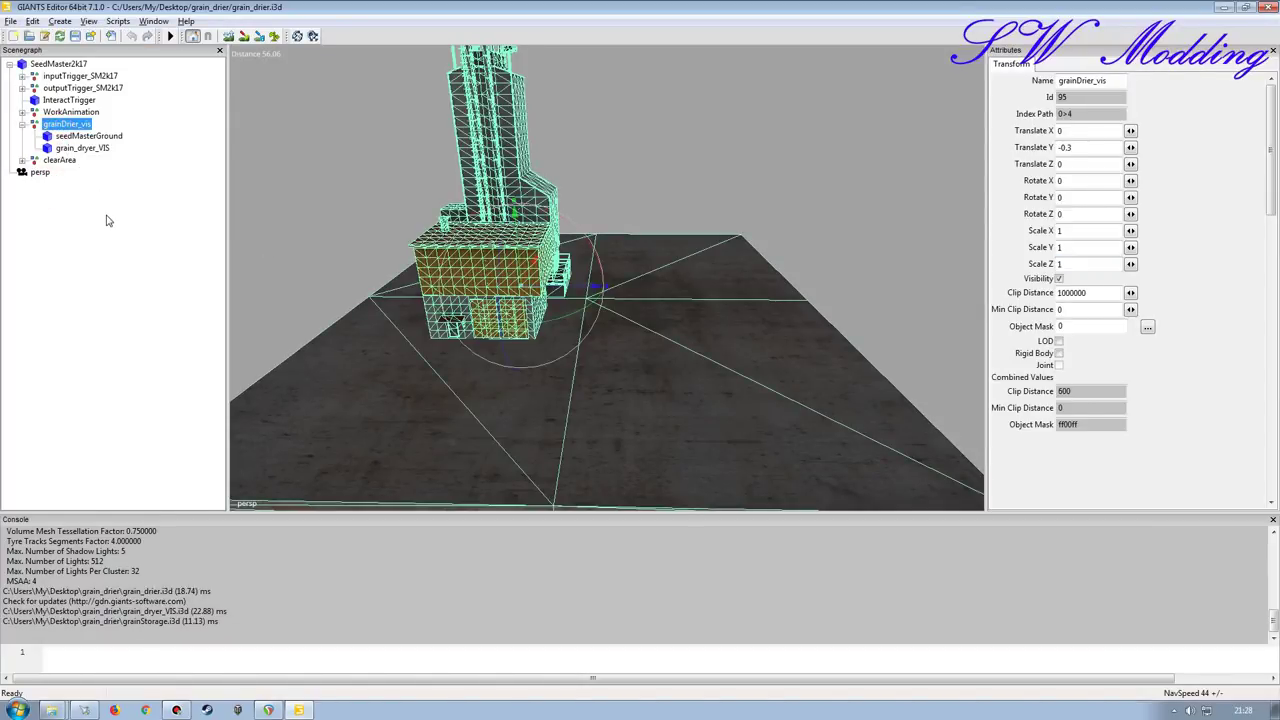
pyautogui.hotkey('ctrl', 'v')
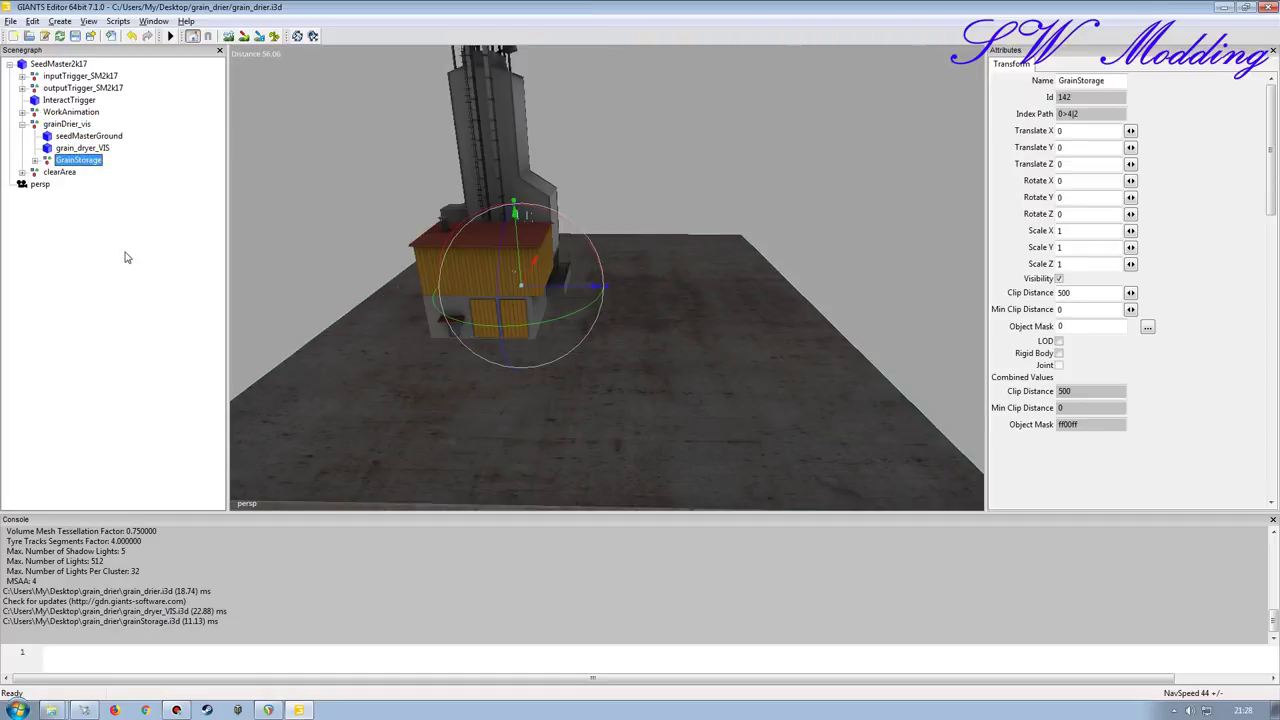
# - Move GrainStorage out beside the dryer to about 21.523 in Z and raise it to about 0.225 in Y
pyautogui.keyDown('alt'); pyautogui.moveTo(712, 334); pyautogui.dragTo(754, 312, button='right'); pyautogui.keyUp('alt')
pyautogui.keyDown('alt'); pyautogui.moveTo(754, 312); pyautogui.dragTo(718, 315); pyautogui.keyUp('alt')
pyautogui.keyDown('alt'); pyautogui.moveTo(718, 315); pyautogui.dragTo(673, 267, button='right'); pyautogui.keyUp('alt')
pyautogui.keyDown('alt'); pyautogui.moveTo(673, 267); pyautogui.dragTo(579, 234); pyautogui.keyUp('alt')
pyautogui.moveTo(579, 240)
pyautogui.mouseDown(button='right')
pyautogui.moveTo(606, 363)
pyautogui.moveTo(582, 262)
pyautogui.mouseUp(button='right')
pyautogui.moveTo(704, 265); pyautogui.dragTo(845, 278, button='right')
pyautogui.moveTo(916, 258); pyautogui.dragTo(925, 248)
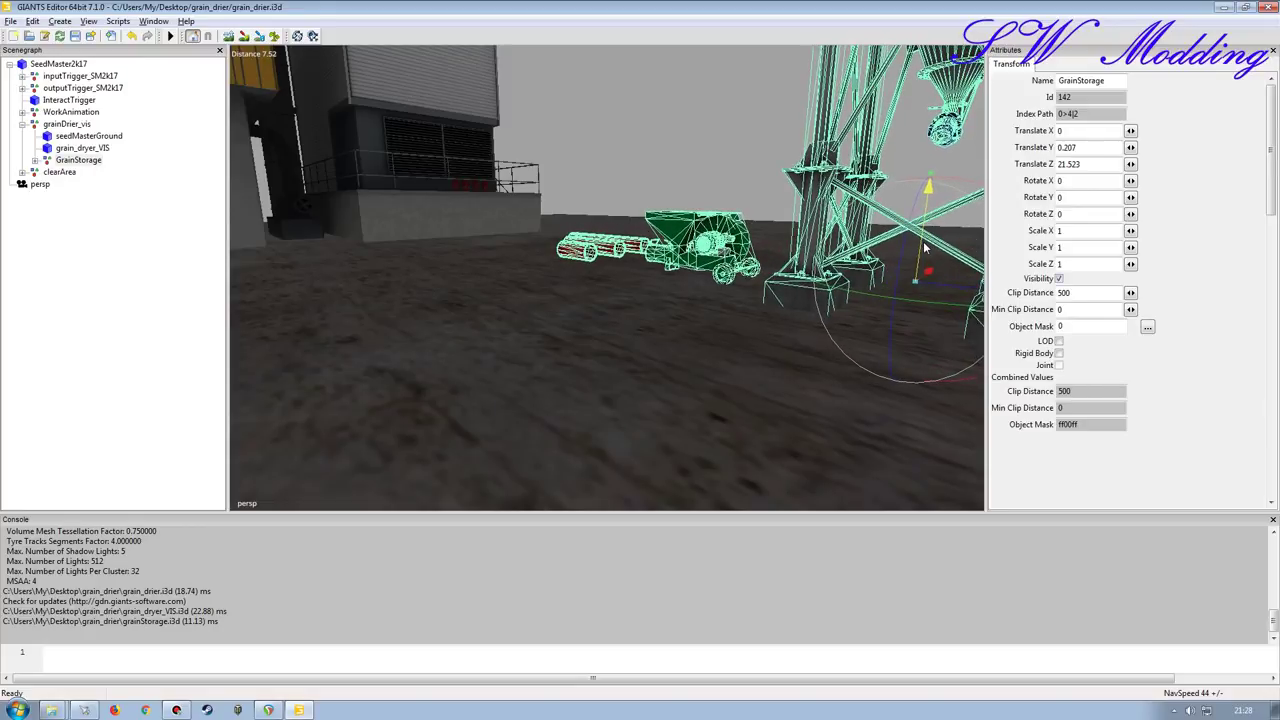
pyautogui.keyDown('alt'); pyautogui.moveTo(726, 291); pyautogui.dragTo(677, 311, button='right'); pyautogui.keyUp('alt')
pyautogui.keyDown('alt'); pyautogui.moveTo(571, 266); pyautogui.dragTo(585, 311, button='right'); pyautogui.keyUp('alt')
pyautogui.keyDown('alt'); pyautogui.moveTo(550, 355); pyautogui.dragTo(646, 361); pyautogui.keyUp('alt')
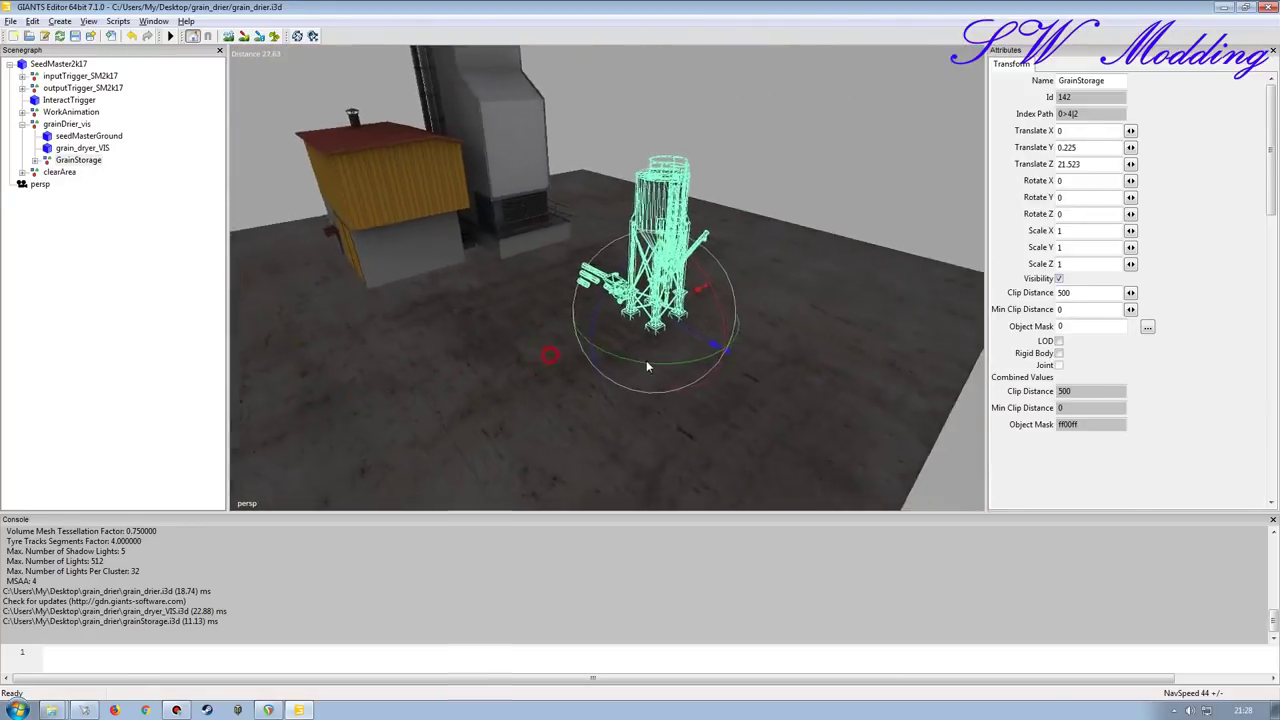
# - Set the rotation of GrainStorage to 0 in X, -90 in Y and 0 in Z
pyautogui.moveTo(646, 364); pyautogui.dragTo(699, 330, button='right')
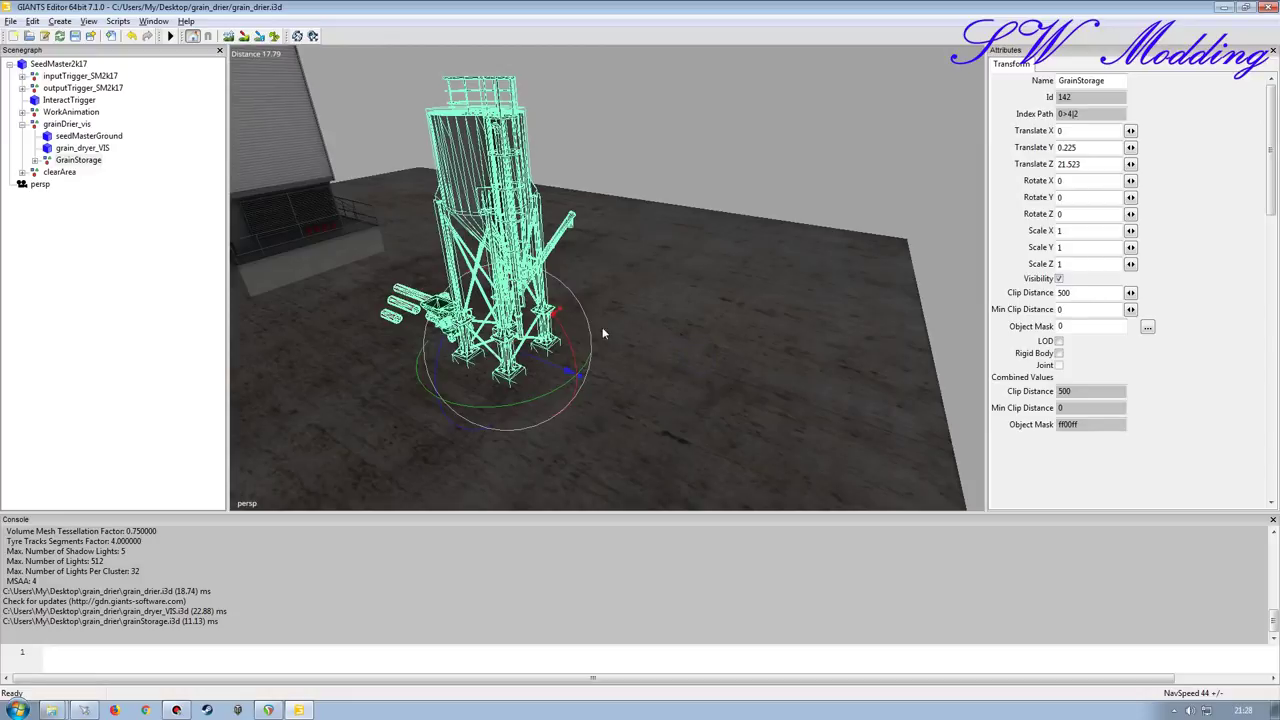
pyautogui.moveTo(556, 396); pyautogui.dragTo(680, 310)
pyautogui.moveTo(1082, 181); pyautogui.dragTo(947, 180)
pyautogui.write('0')
pyautogui.doubleClick(1068, 215)
pyautogui.write('0-90')
pyautogui.keyDown('alt'); pyautogui.moveTo(494, 350); pyautogui.dragTo(432, 387); pyautogui.keyUp('alt')
pyautogui.scroll(4, 503, 390)
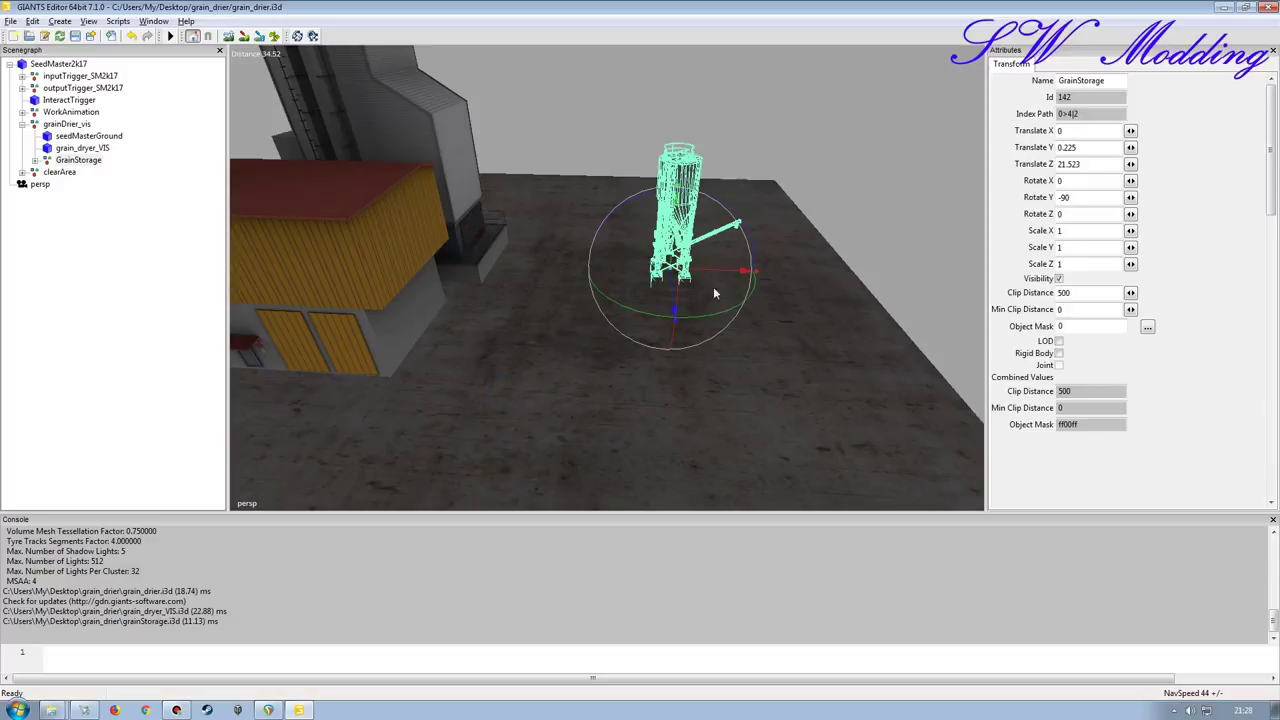
# - Bring GrainStorage closer to the dryer, to about 10.537 in Translate Z
pyautogui.keyDown('alt'); pyautogui.moveTo(552, 276); pyautogui.dragTo(499, 291); pyautogui.keyUp('alt')
pyautogui.scroll(6, 541, 266)
pyautogui.scroll(-3, 519, 253)
pyautogui.scroll(-3, 486, 304)
# - Examine the dryer tower, its fan unit and the silo's placement beside them from all sides
pyautogui.moveTo(482, 310); pyautogui.dragTo(655, 311, button='right')
pyautogui.moveTo(557, 335); pyautogui.dragTo(528, 211, button='right')
pyautogui.moveTo(555, 288); pyautogui.dragTo(567, 289, button='right')
pyautogui.moveTo(628, 372); pyautogui.dragTo(612, 173, button='right')
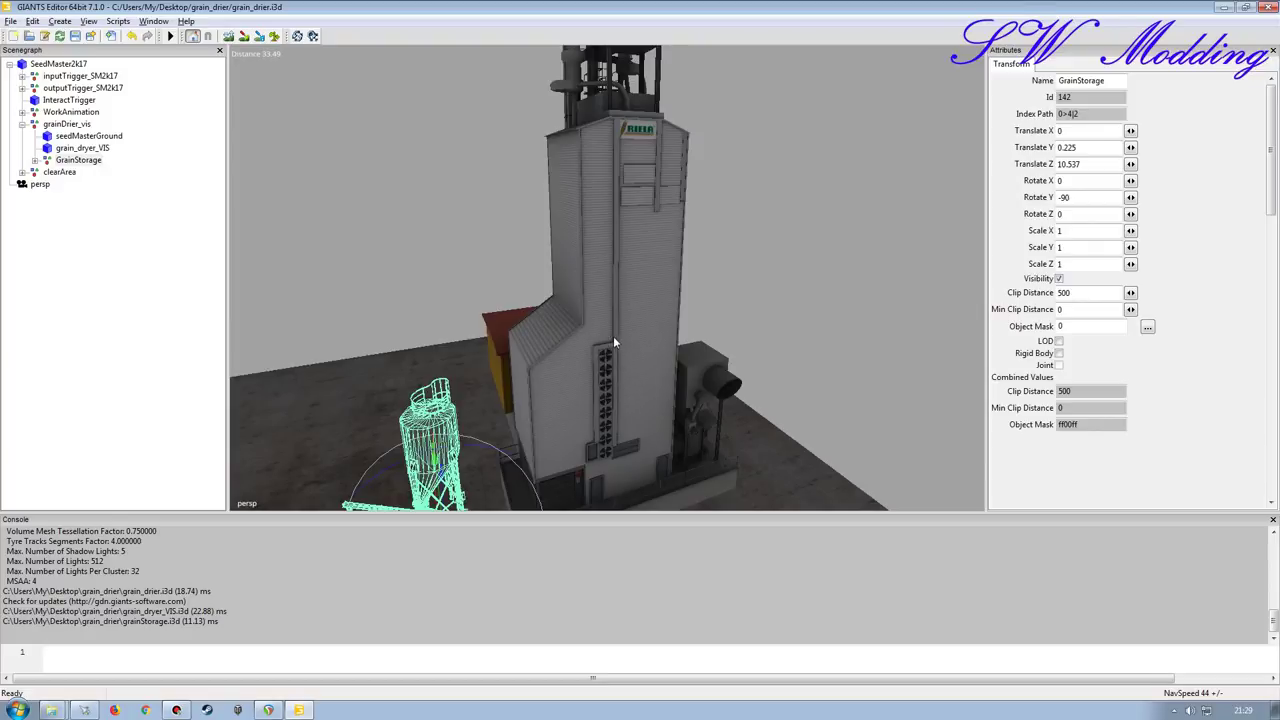
pyautogui.moveTo(600, 392); pyautogui.dragTo(800, 372, button='right')
pyautogui.scroll(3, 780, 345)
pyautogui.moveTo(766, 317); pyautogui.dragTo(648, 247, button='right')
pyautogui.scroll(1, 663, 298)
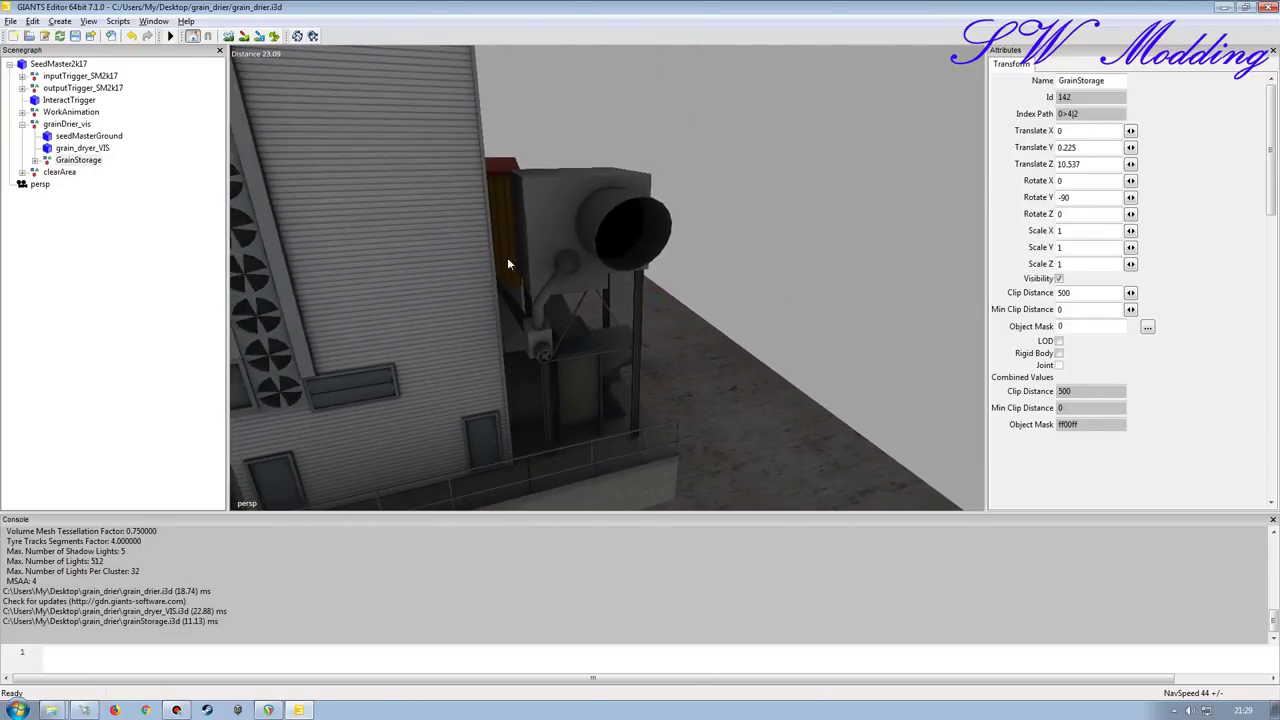
pyautogui.keyDown('alt'); pyautogui.moveTo(622, 370); pyautogui.dragTo(506, 383); pyautogui.keyUp('alt')
pyautogui.keyDown('alt'); pyautogui.moveTo(438, 371); pyautogui.dragTo(537, 317, button='right'); pyautogui.keyUp('alt')
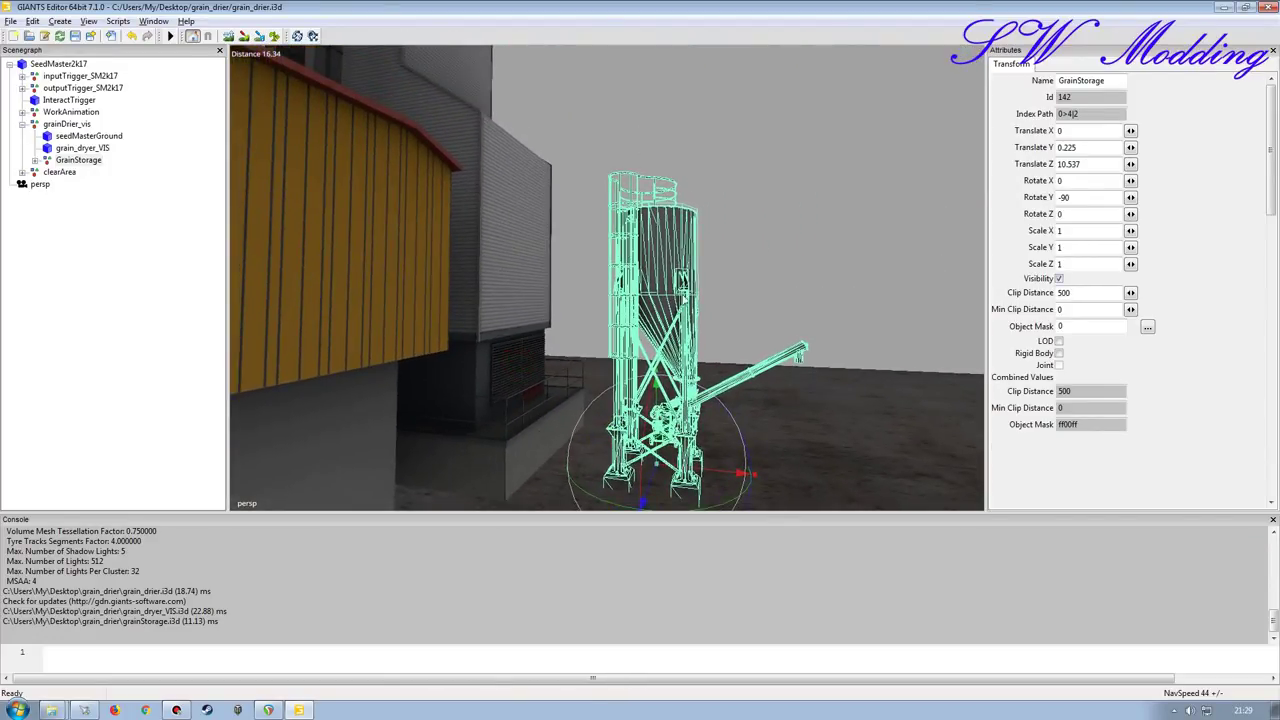
# - Raise GrainStorage to about 0.841 in Translate Y so its concrete feet stand higher above the ground slab
pyautogui.moveTo(680, 257); pyautogui.dragTo(610, 285, button='right')
pyautogui.moveTo(609, 296); pyautogui.dragTo(608, 258)
pyautogui.keyDown('alt'); pyautogui.moveTo(604, 285); pyautogui.dragTo(563, 380); pyautogui.keyUp('alt')
pyautogui.moveTo(617, 352)
pyautogui.keyDown('alt'); pyautogui.mouseDown(button='right')
pyautogui.moveTo(645, 294)
pyautogui.moveTo(626, 350)
pyautogui.moveTo(586, 307)
pyautogui.moveTo(468, 333)
pyautogui.moveTo(554, 337)
pyautogui.moveTo(601, 356)
pyautogui.mouseUp(button='right'); pyautogui.keyUp('alt')
pyautogui.keyDown('alt'); pyautogui.moveTo(601, 356); pyautogui.dragTo(531, 402); pyautogui.keyUp('alt')
pyautogui.keyDown('alt'); pyautogui.moveTo(531, 402); pyautogui.dragTo(549, 354, button='right'); pyautogui.keyUp('alt')
pyautogui.keyDown('alt'); pyautogui.moveTo(549, 354); pyautogui.dragTo(607, 314); pyautogui.keyUp('alt')
pyautogui.moveTo(607, 318)
pyautogui.mouseDown(button='right')
pyautogui.moveTo(584, 379)
pyautogui.moveTo(603, 480)
pyautogui.moveTo(614, 306)
pyautogui.mouseUp(button='right')
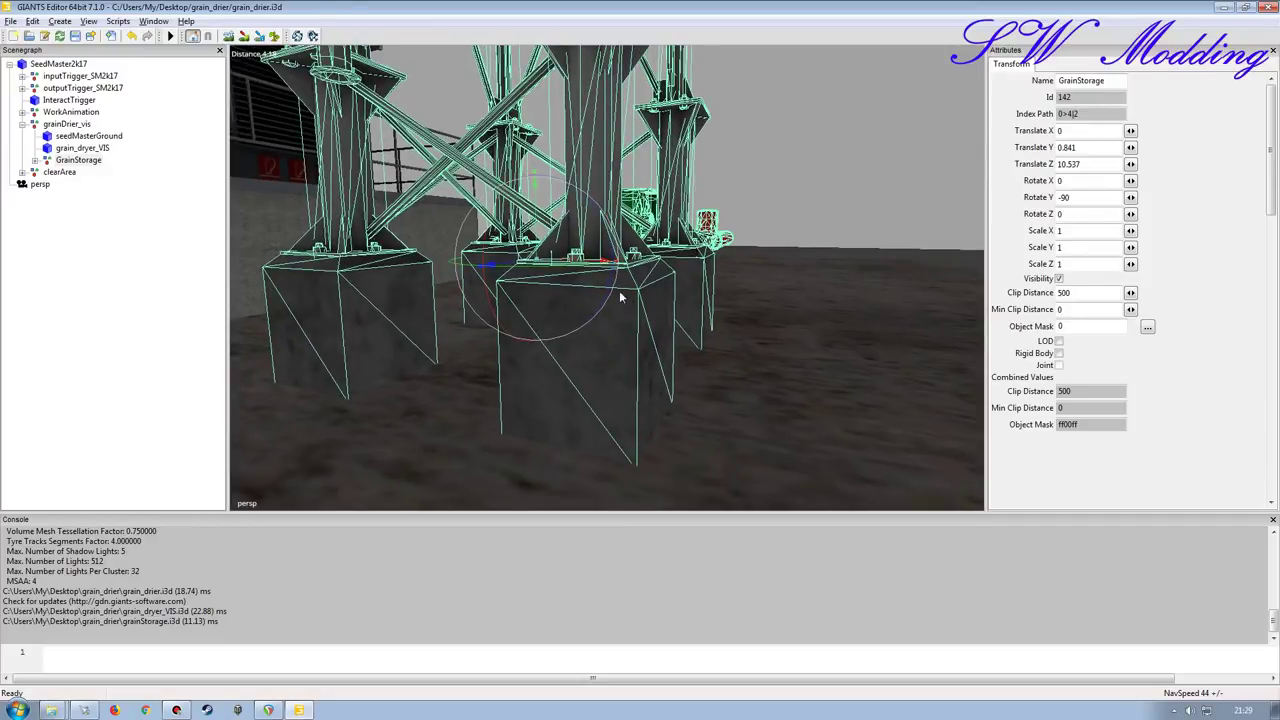
pyautogui.keyDown('alt'); pyautogui.moveTo(700, 340); pyautogui.dragTo(759, 335); pyautogui.keyUp('alt')
pyautogui.keyDown('alt'); pyautogui.moveTo(759, 335); pyautogui.dragTo(732, 349, button='right'); pyautogui.keyUp('alt')
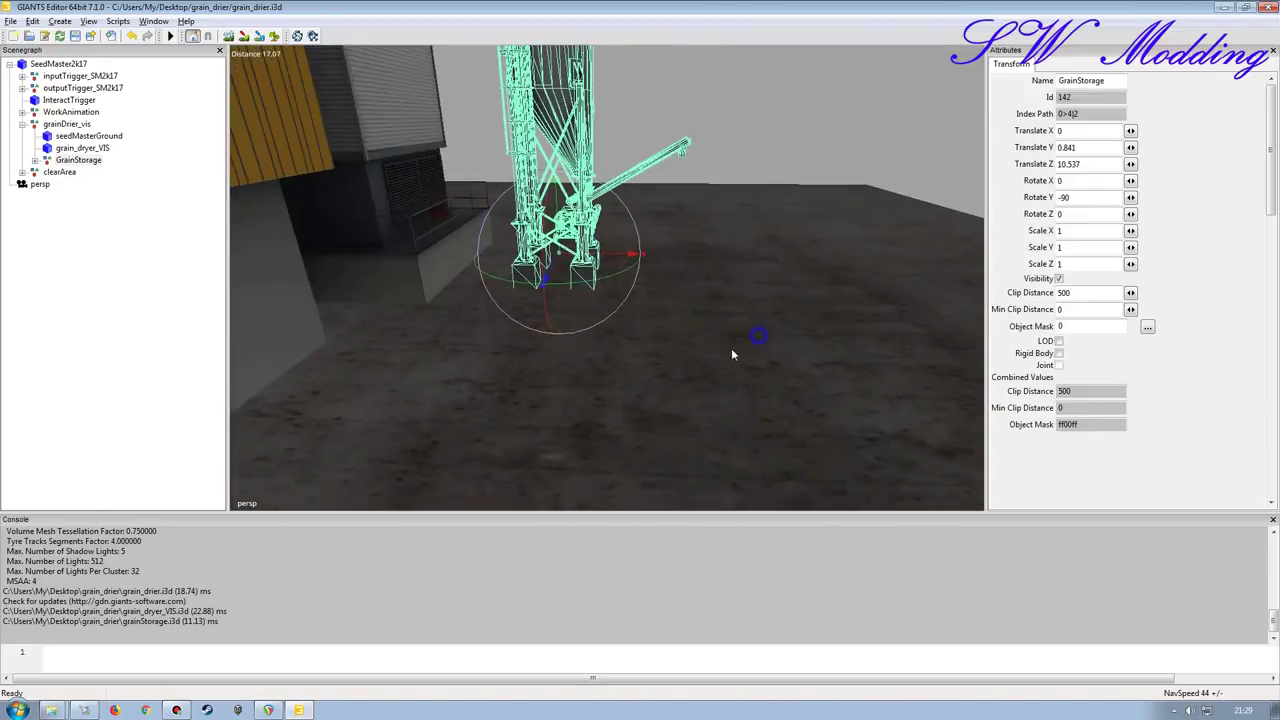
pyautogui.scroll(-5, 731, 354)
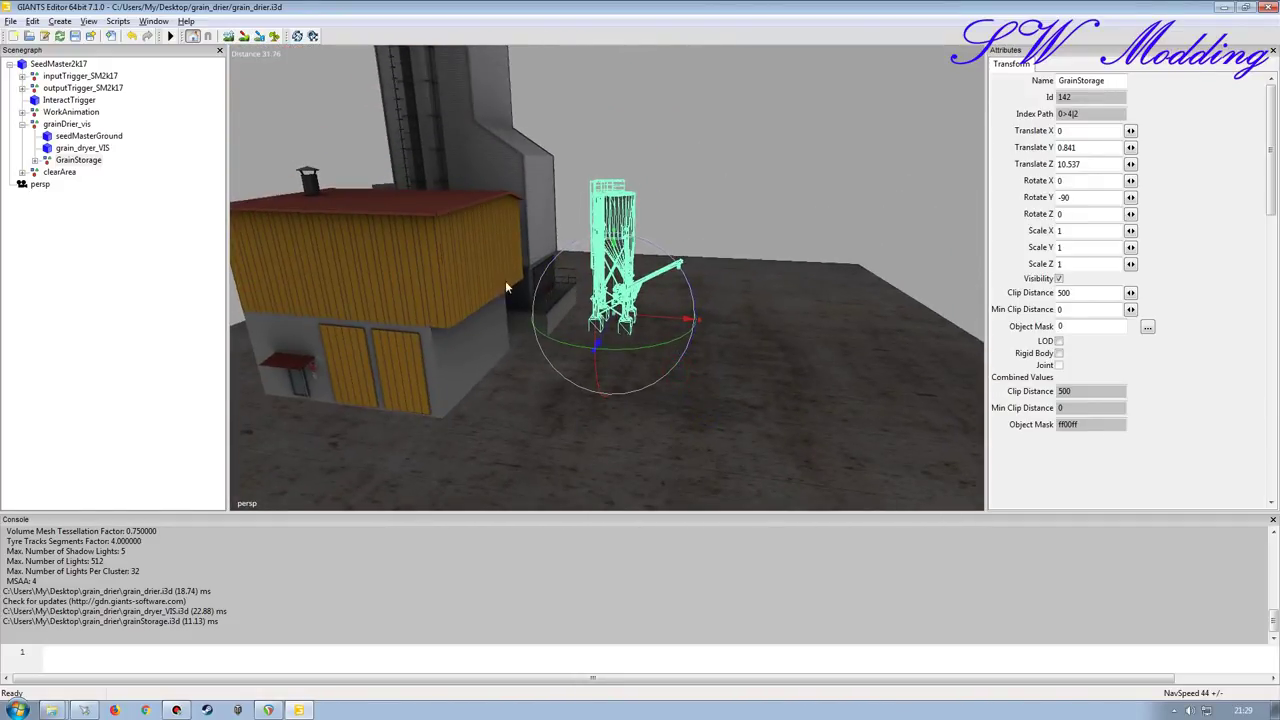